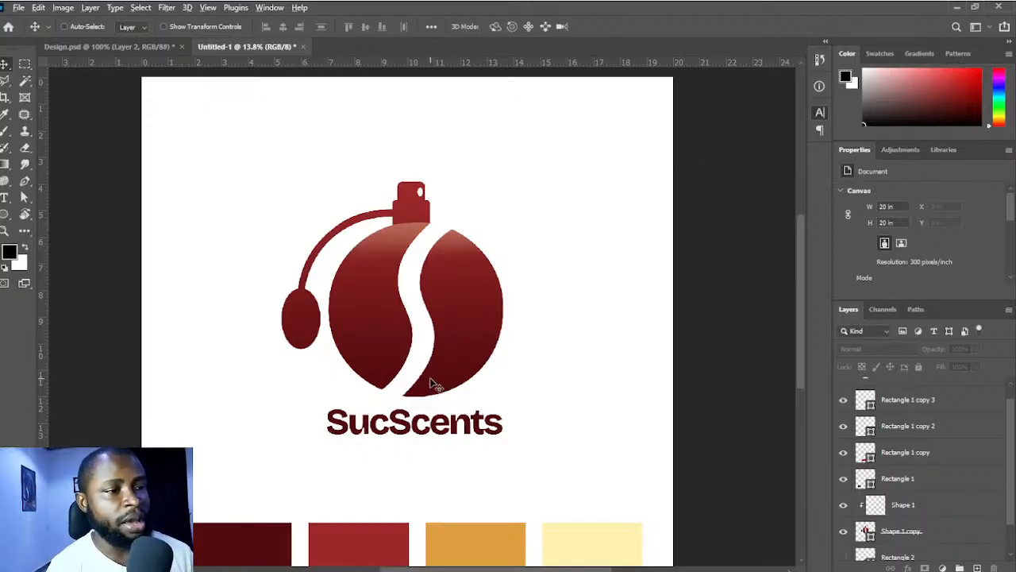
key(ctrl+minus)
scroll(454, 377, down, 1)
drag(460, 347, 446, 306)
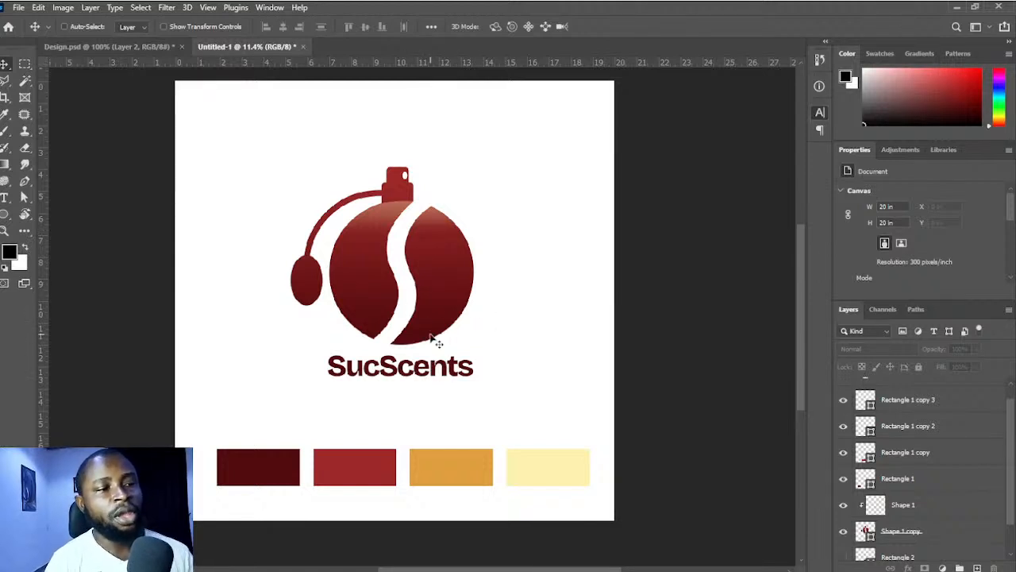
scroll(435, 340, down, 1)
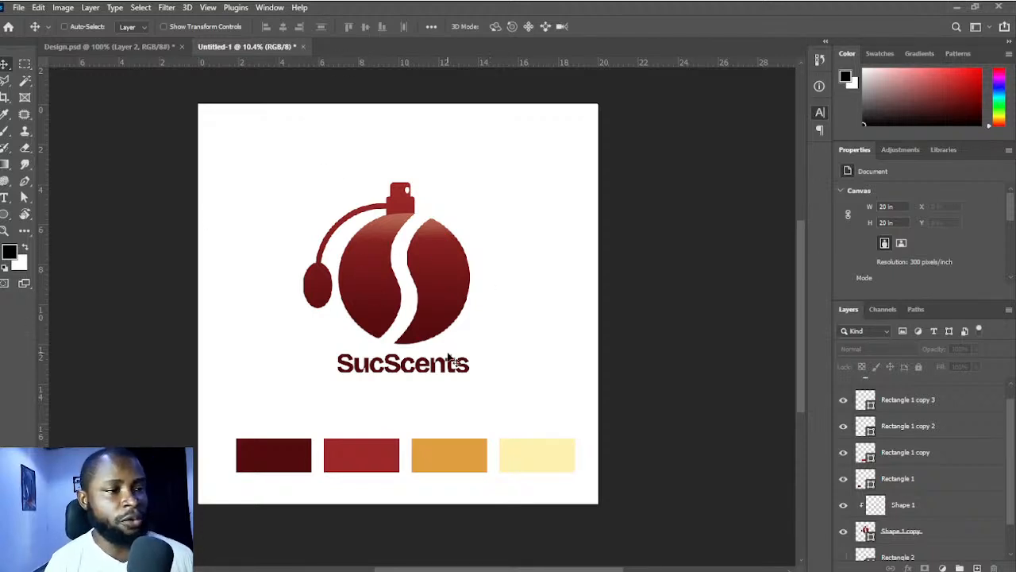
scroll(445, 353, up, 2)
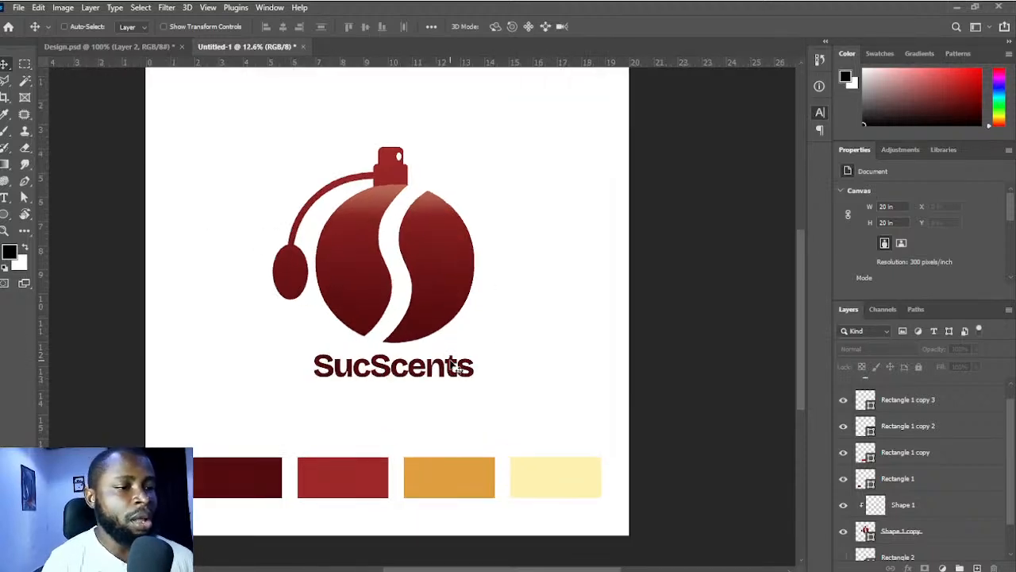
scroll(449, 361, down, 1)
drag(447, 296, 446, 305)
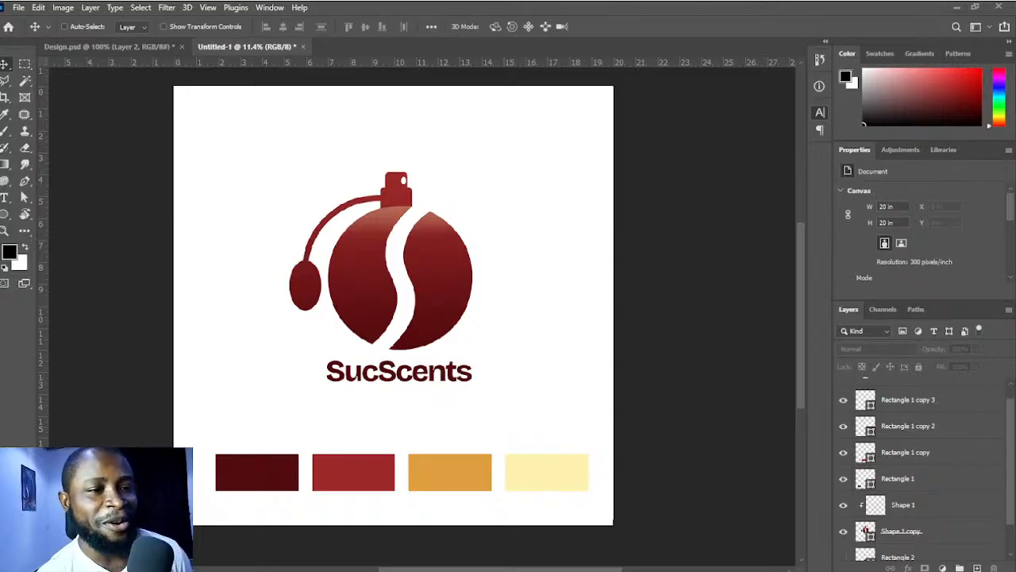
- Add the text "Izzie Salons" in dark red Bricolage Grotesque ExtraBold at about 157 pt, centred above the perfume bottle logo
click(4, 197)
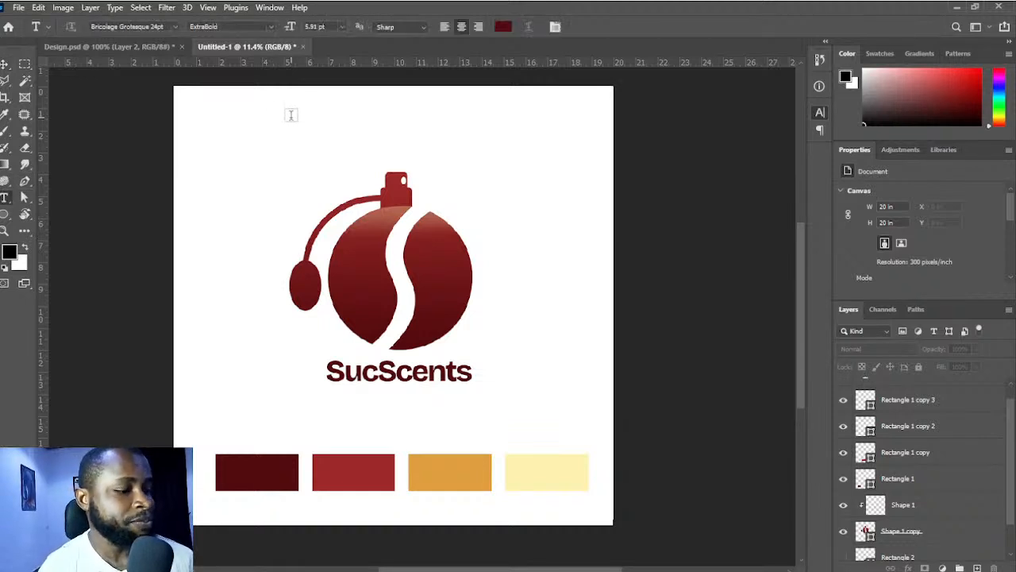
click(291, 115)
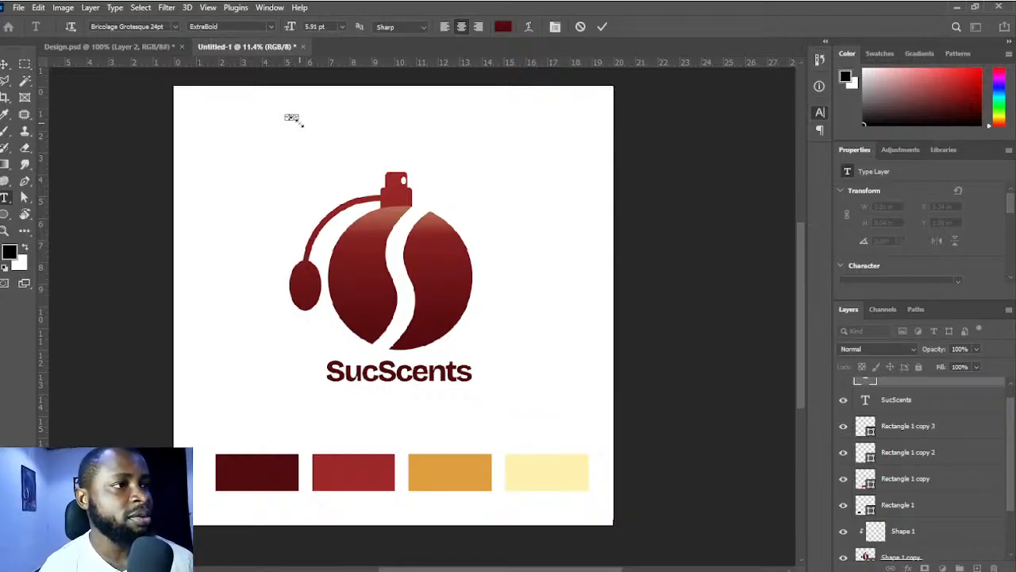
drag(290, 118, 534, 177)
text(Izzie Salons)
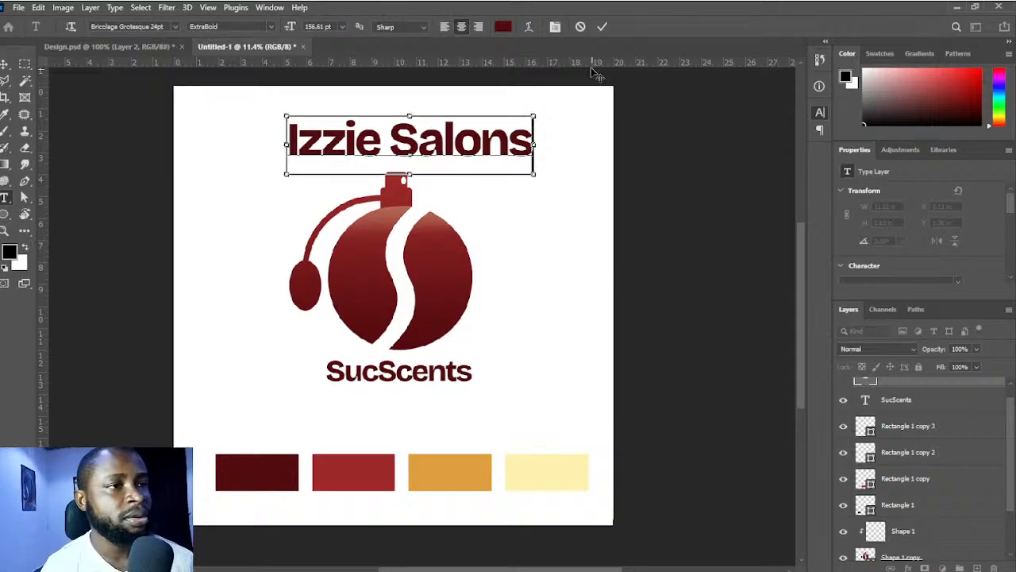
click(601, 27)
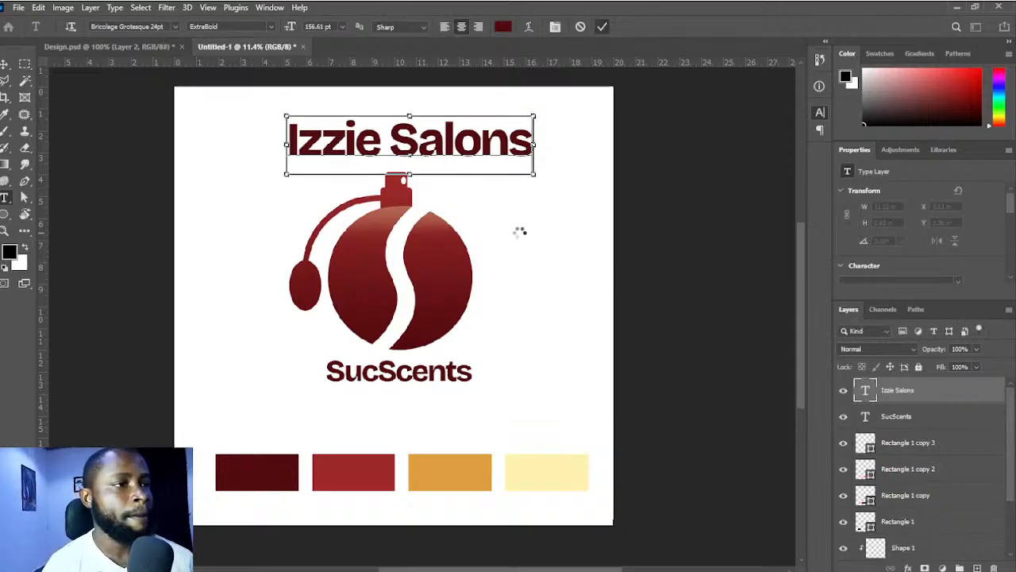
key(v)
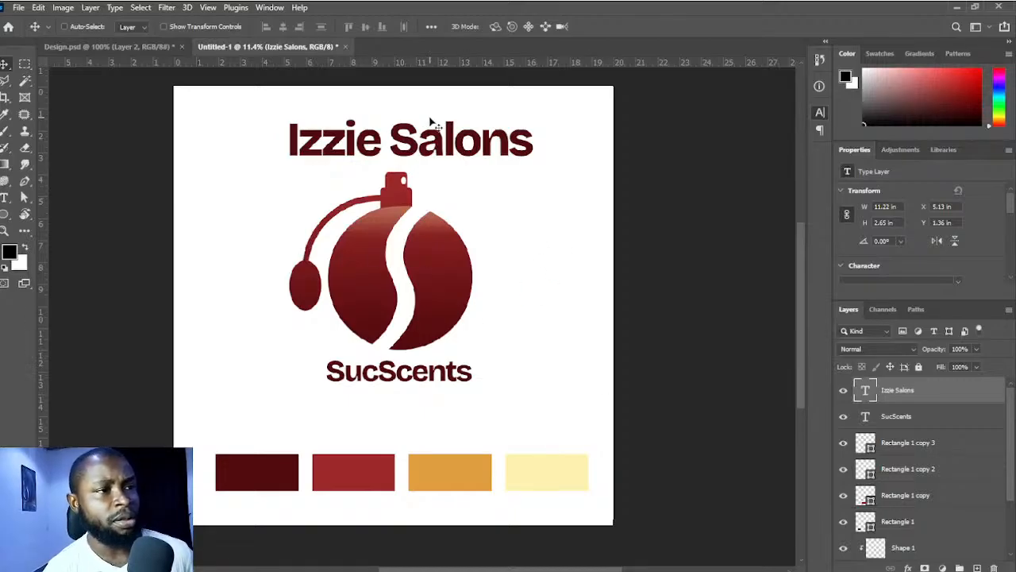
drag(427, 155, 415, 155)
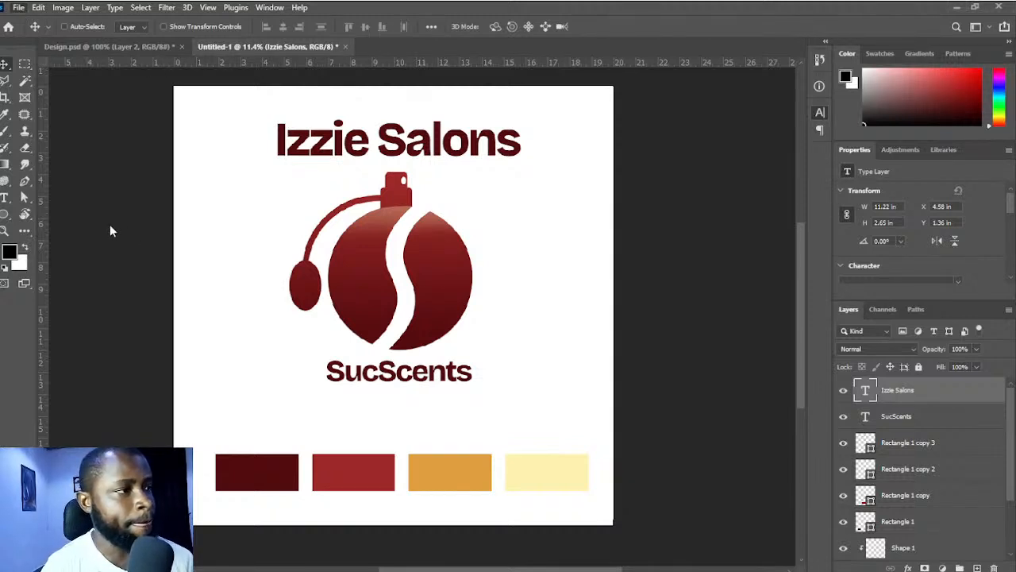
- Create a new landscape document 30 x 20 inches at 300 pixels/inch with RGB color and a white background
click(33, 23)
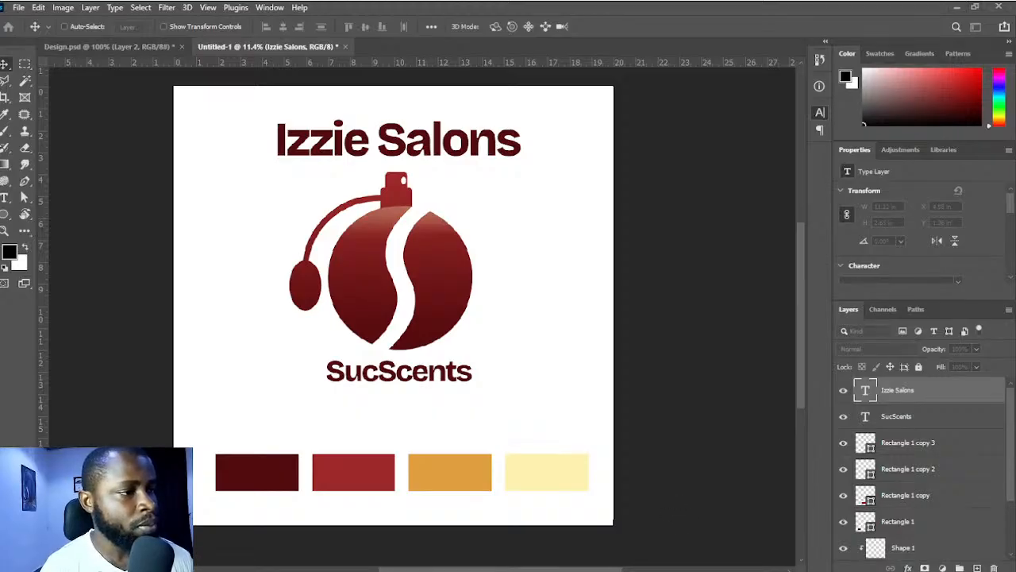
key(ctrl+n)
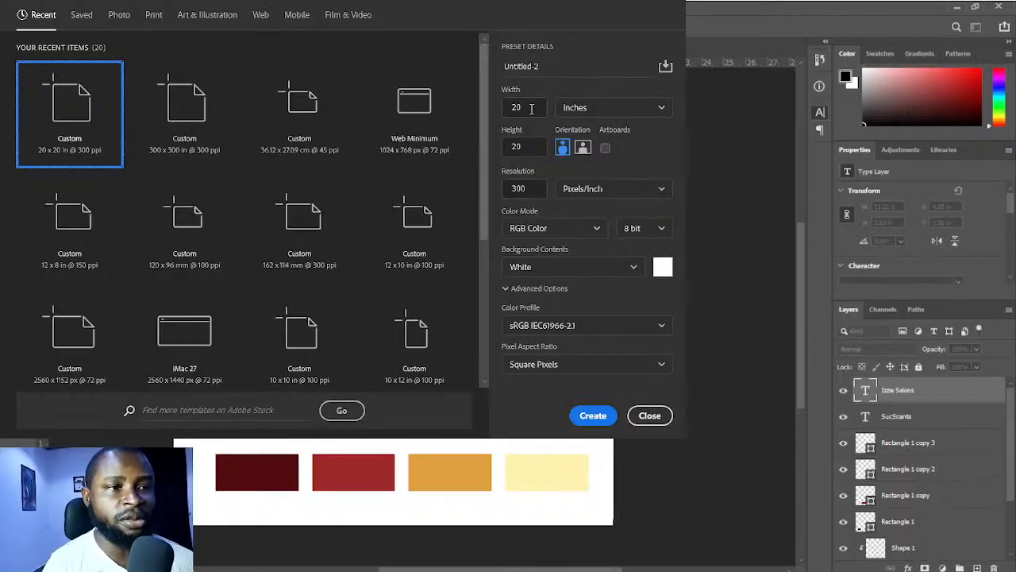
drag(531, 109, 499, 115)
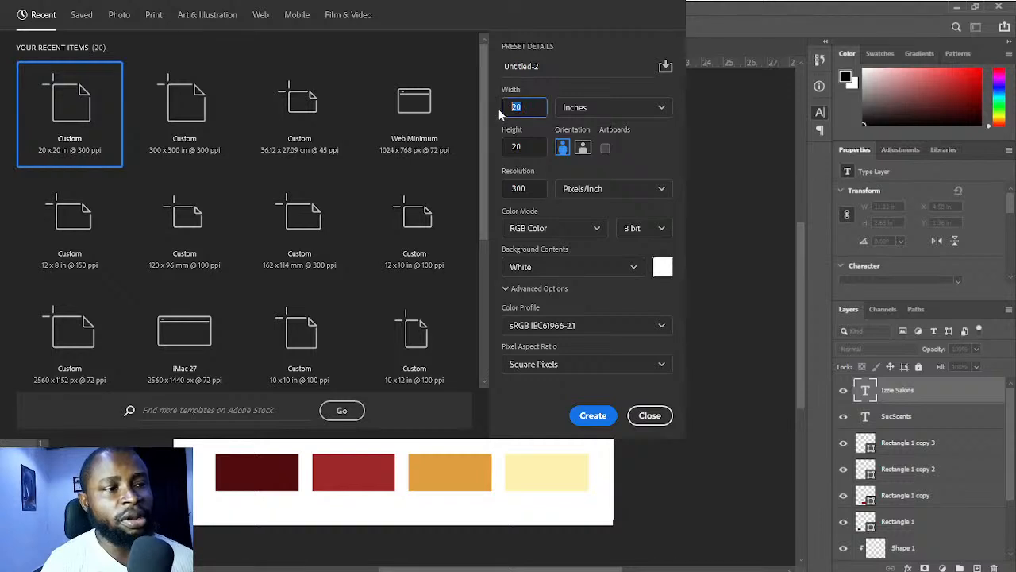
text(30)
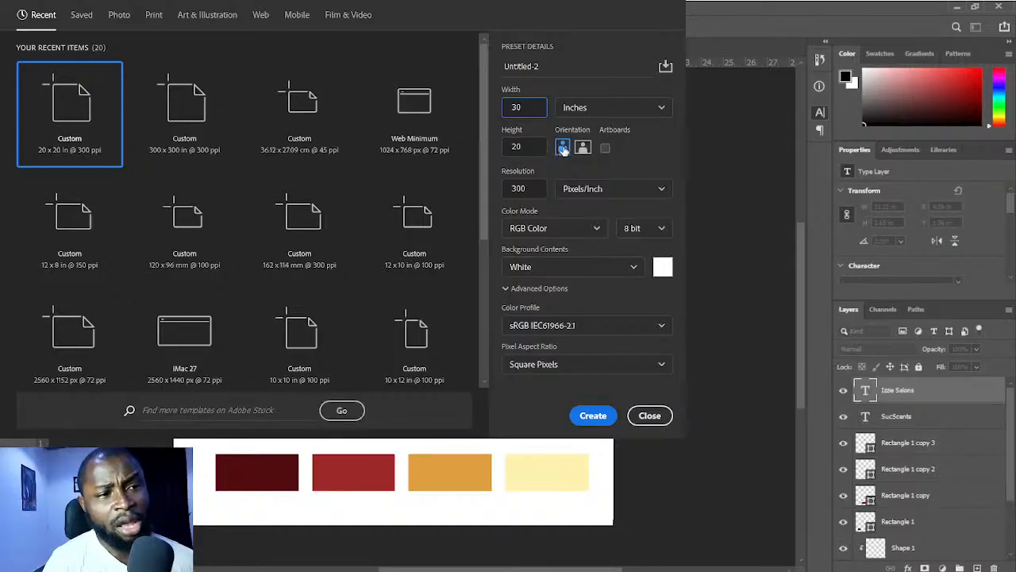
click(583, 151)
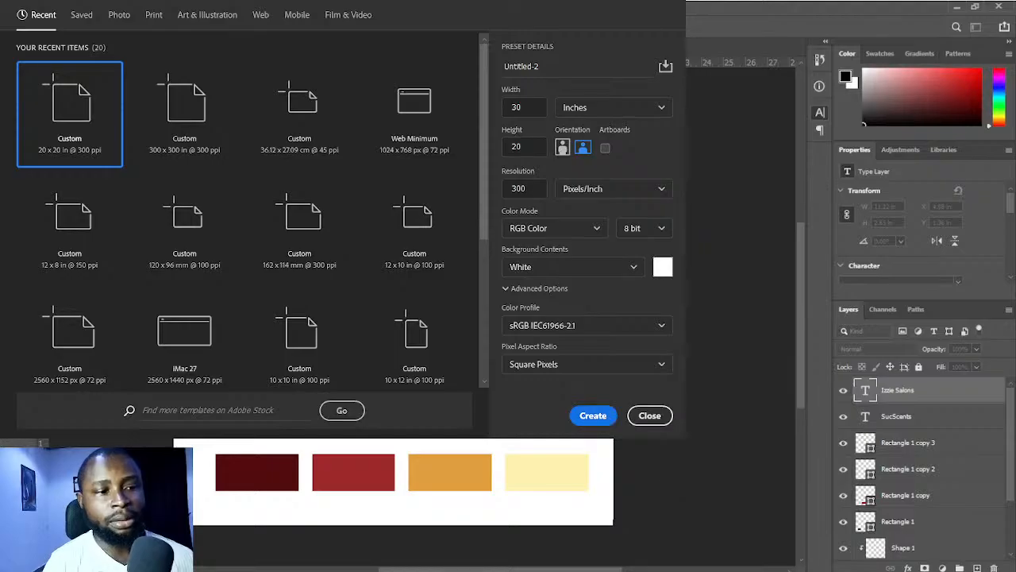
click(604, 417)
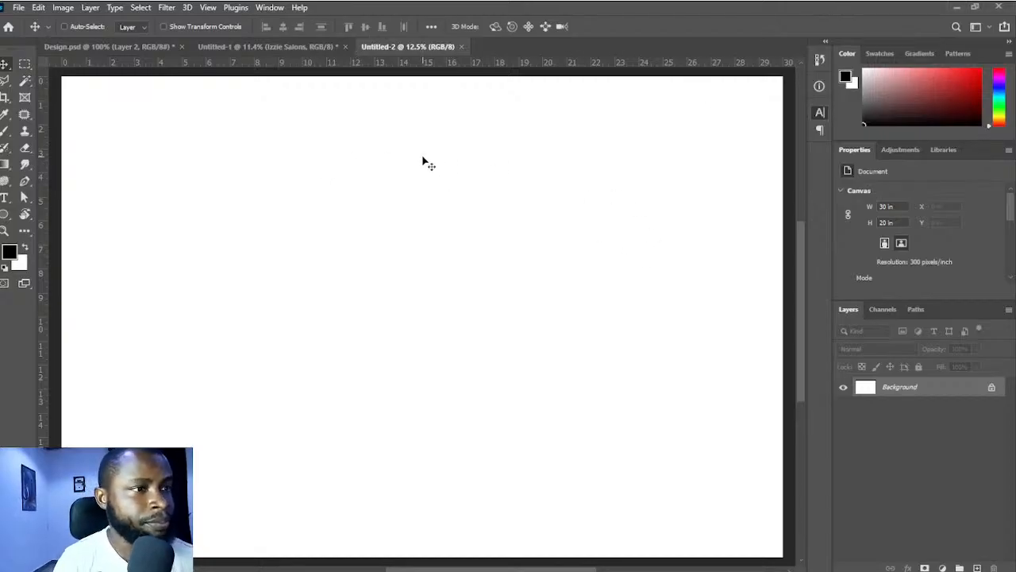
- Copy the Izzie Salons text from Untitled-1 into Untitled-2 and enlarge it to about 14 in wide
click(255, 48)
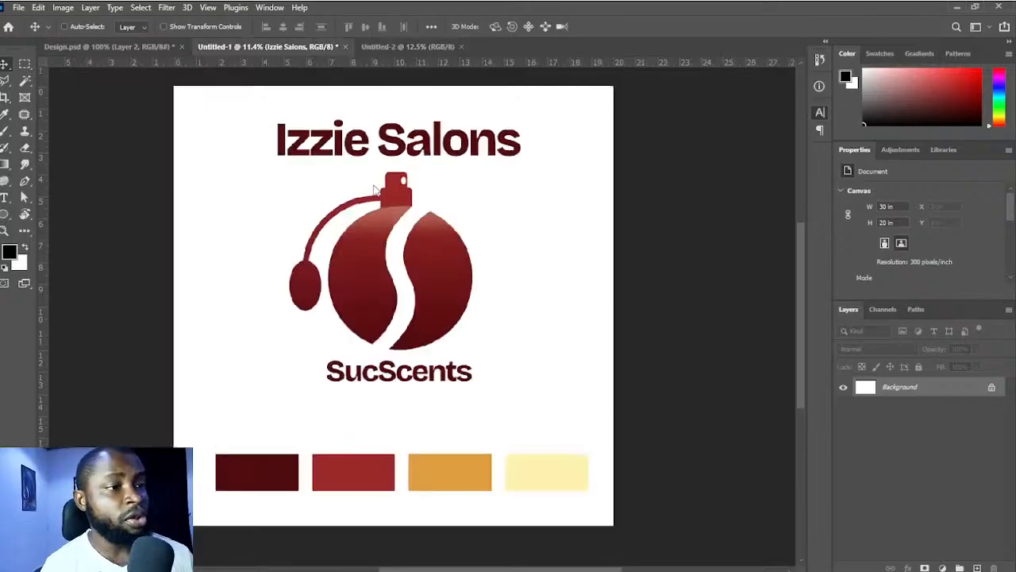
click(406, 143)
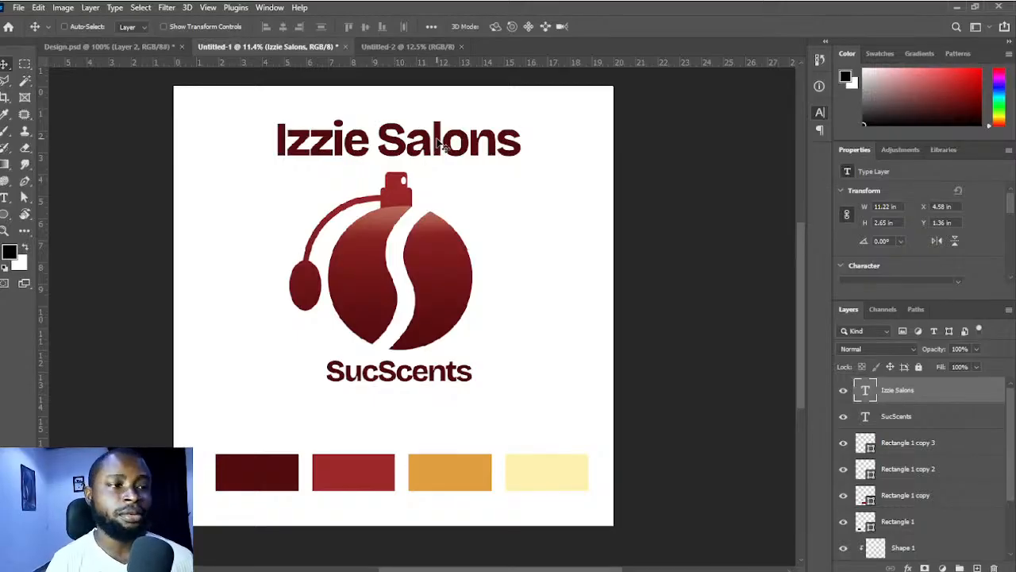
drag(445, 142, 447, 331)
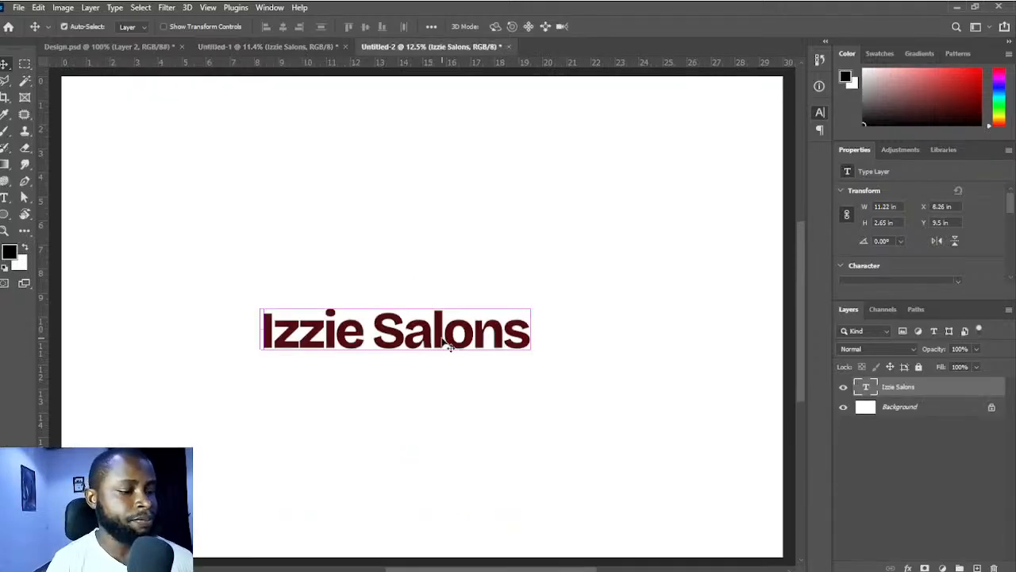
key(ctrl+t)
drag(531, 366, 562, 385)
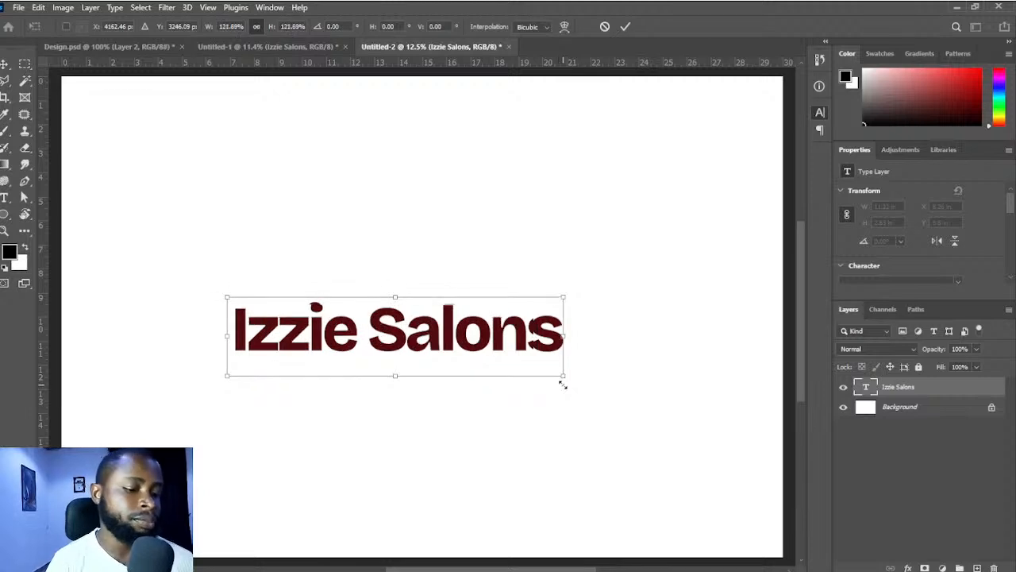
key(Return)
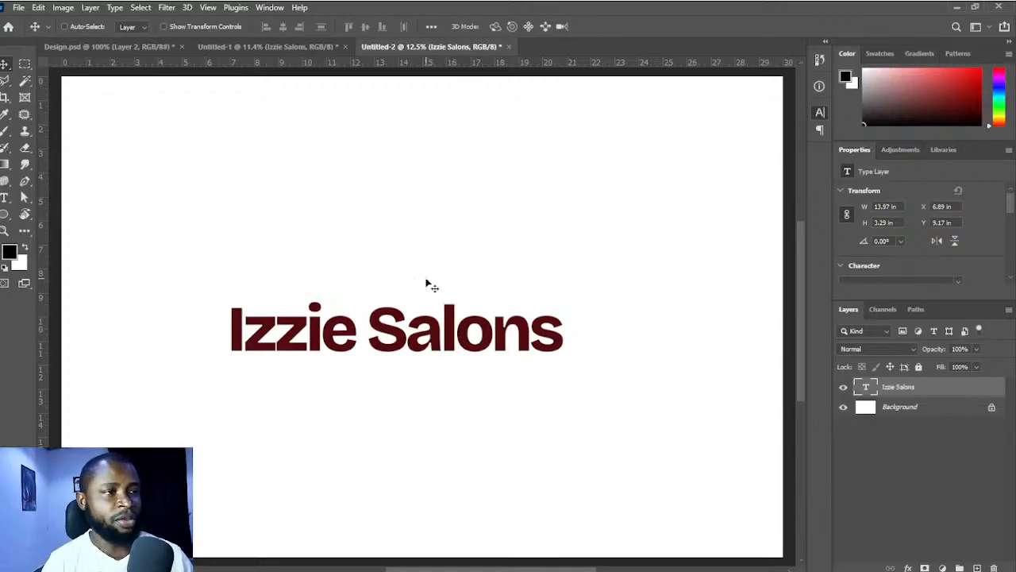
- Delete the Izzie Salons text from the SucScents logo document
click(299, 48)
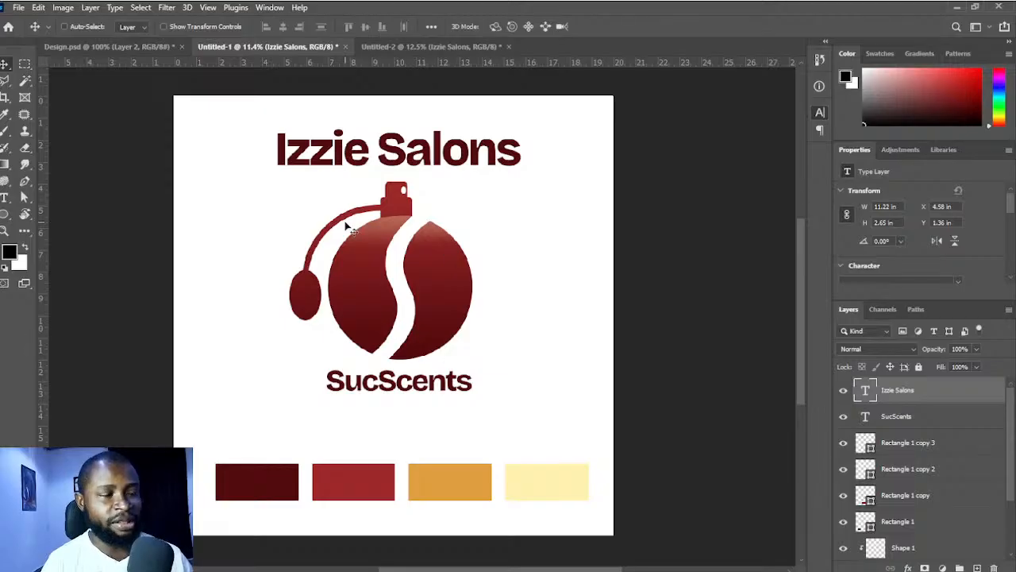
ctrl+click(422, 158)
key(Delete)
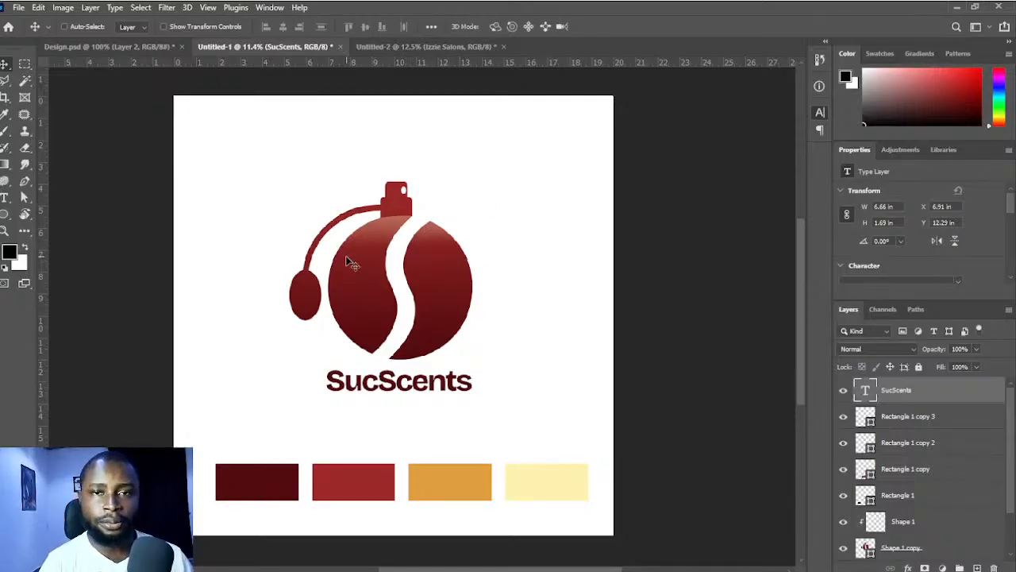
- In Untitled-2, add a separate dark red letter I at about 282 pt and place it above the Izzie Salons text
click(434, 47)
scroll(386, 335, up, 3)
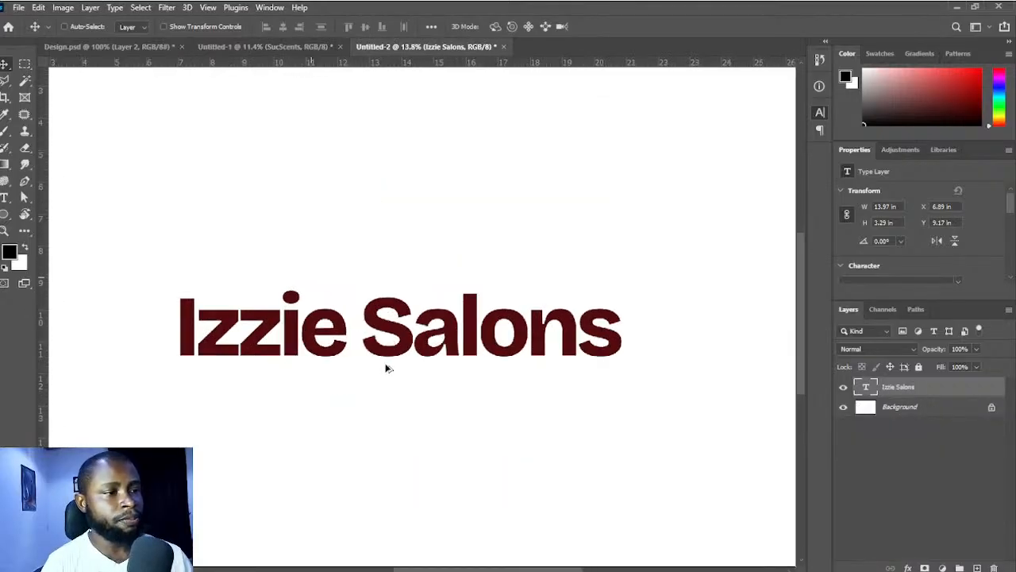
scroll(454, 344, down, 3)
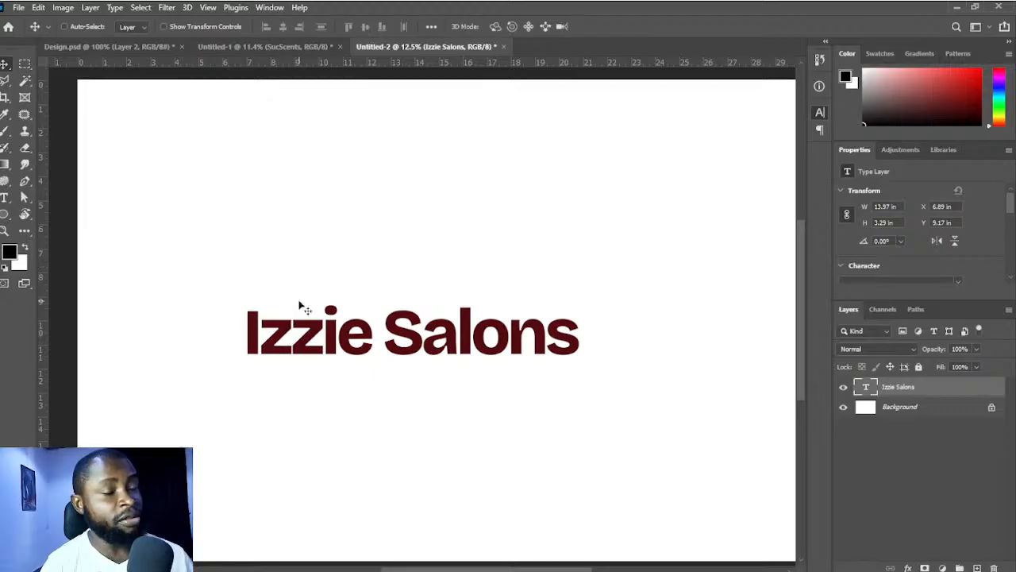
click(9, 198)
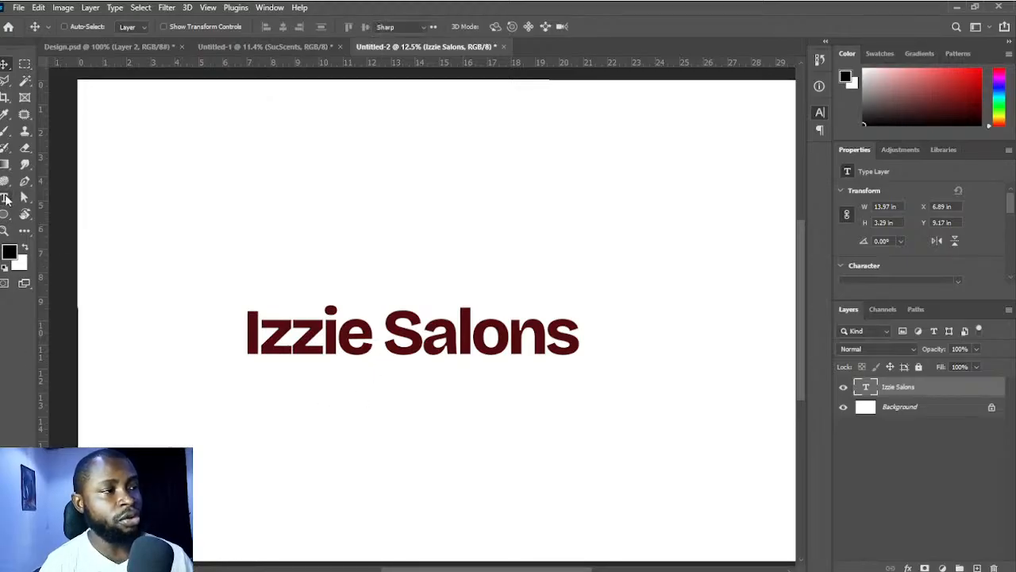
click(329, 200)
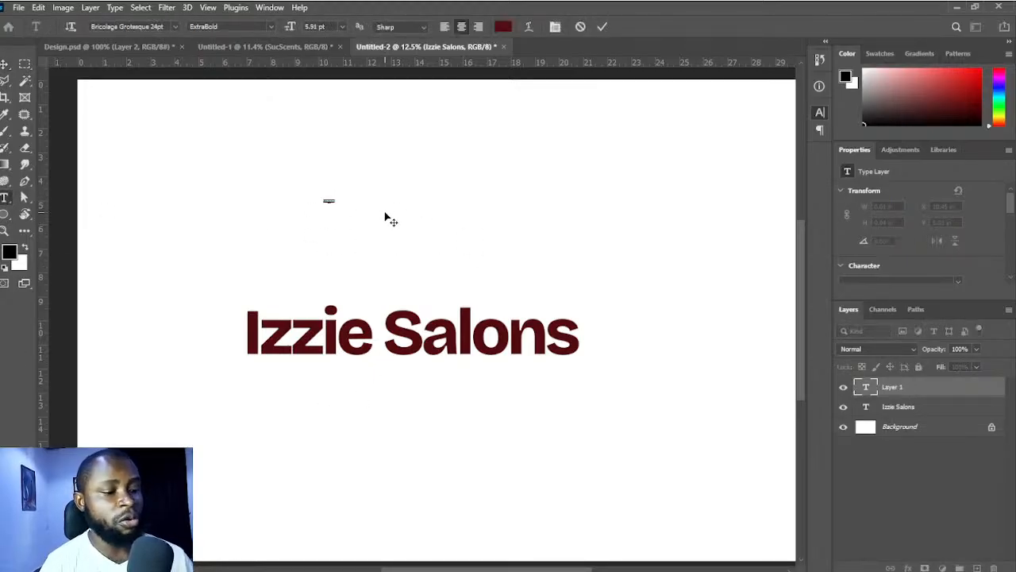
drag(331, 204, 440, 302)
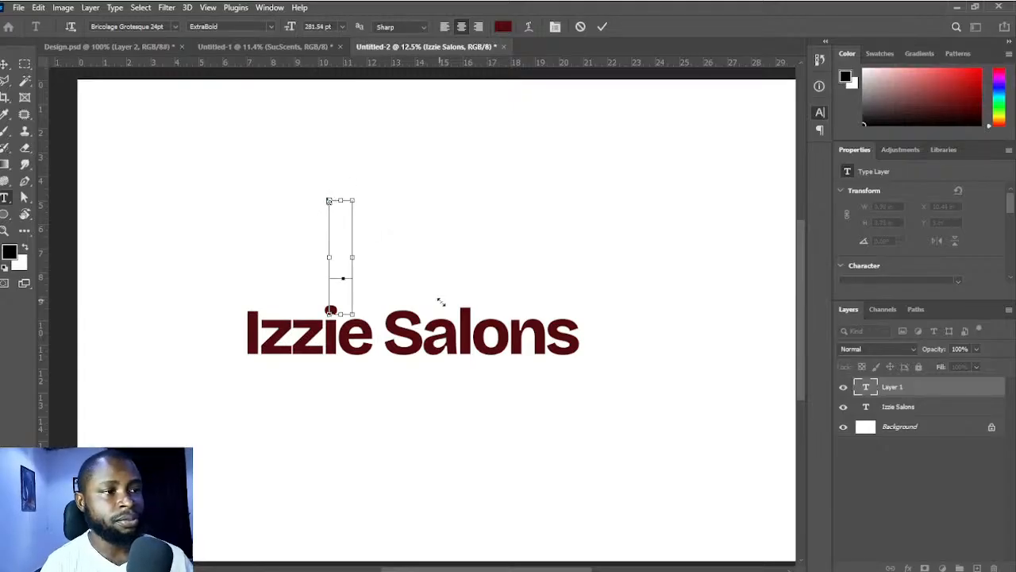
click(603, 26)
key(v)
drag(362, 254, 415, 240)
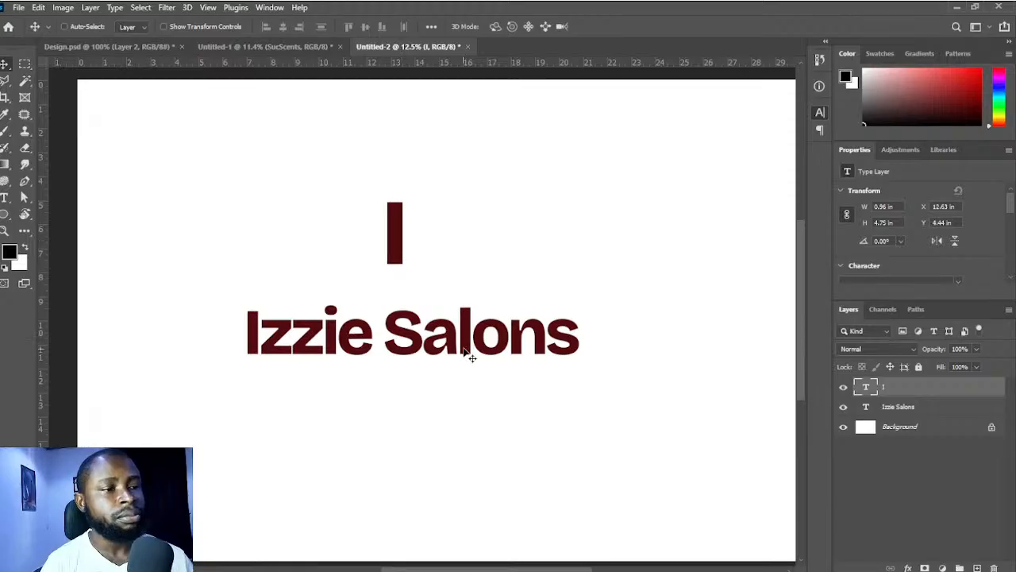
- Move the Izzie Salons text down near the canvas's lower edge and shift the letter I lower above it
drag(466, 345, 464, 462)
drag(393, 247, 397, 234)
double_click(397, 234)
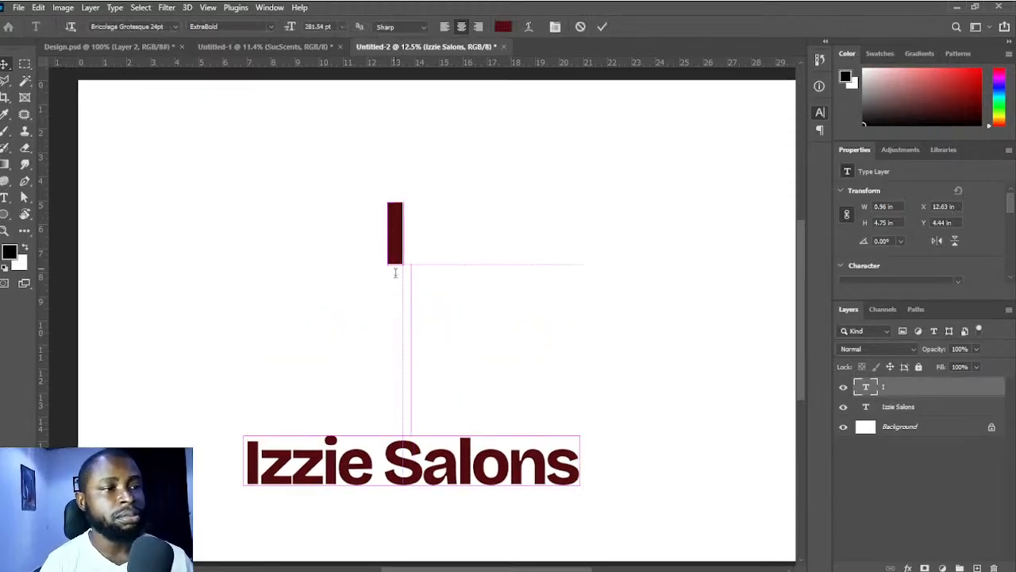
click(601, 27)
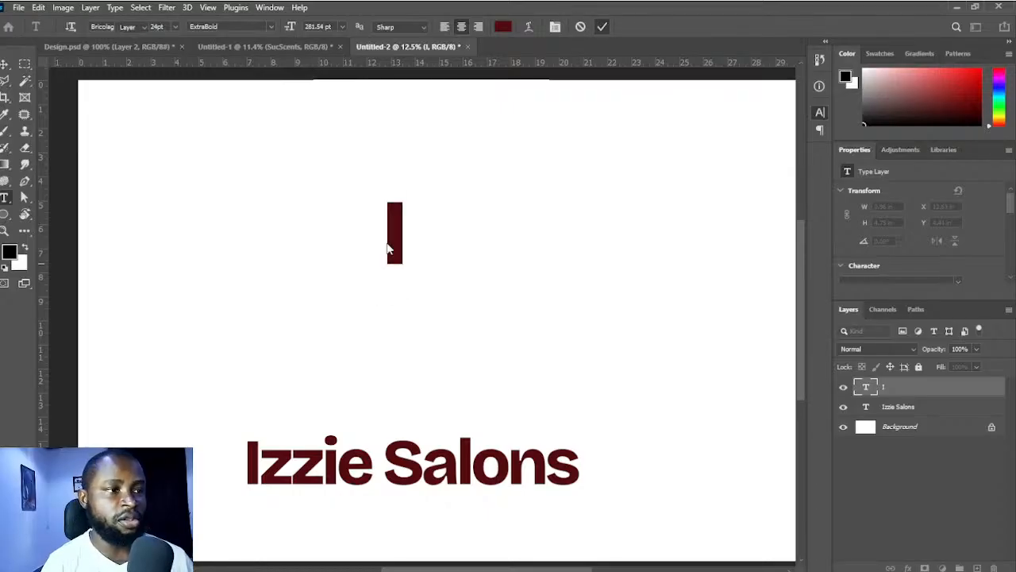
key(v)
drag(399, 249, 400, 296)
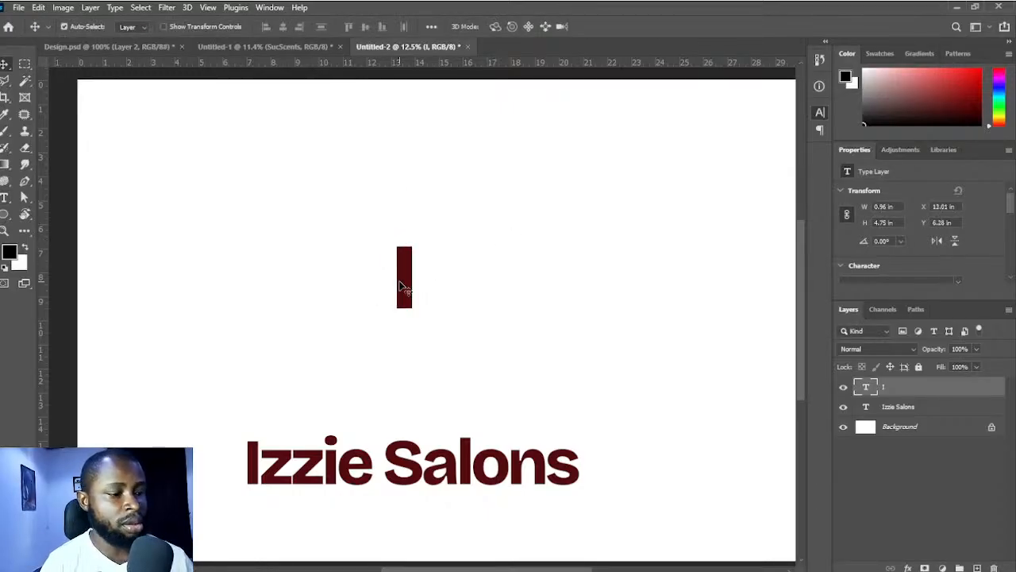
- Scale the letter I up to about 259% and position it just above the Izzie Salons text
key(ctrl+t)
drag(408, 405, 410, 442)
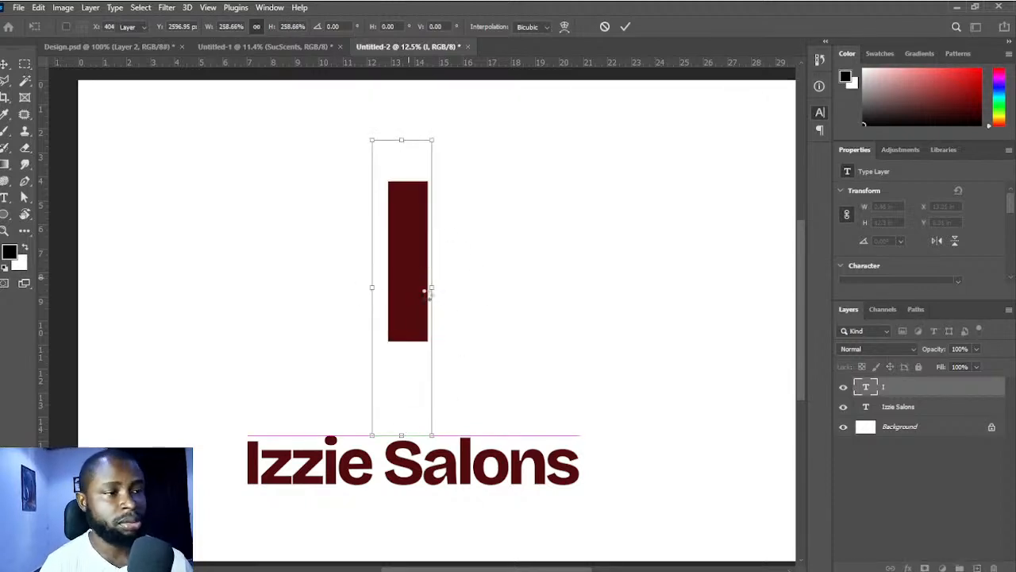
key(Escape)
drag(421, 250, 418, 304)
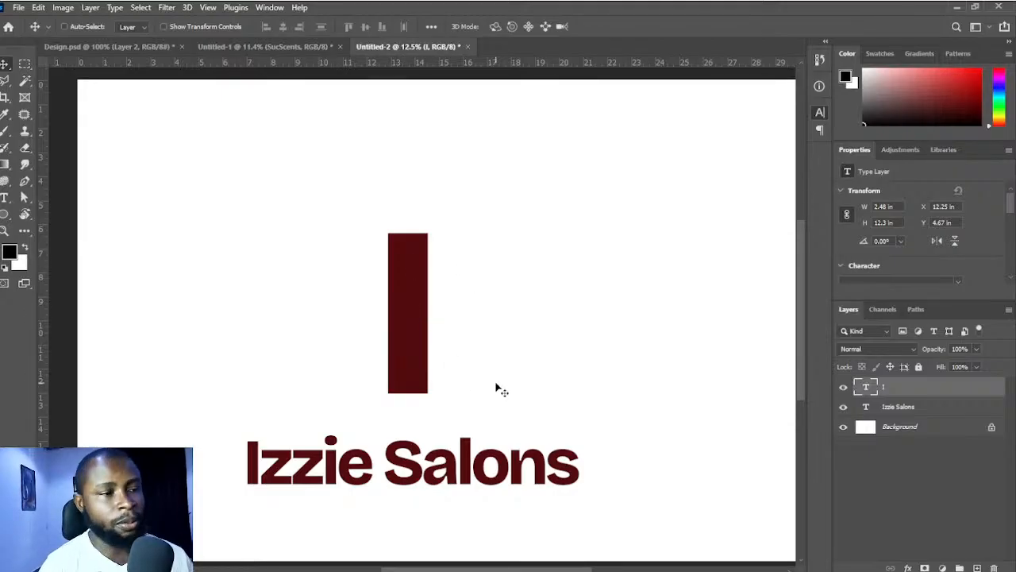
- Draw a black circle about 2.91 in wide above the letter I and centre it over the letter as its dot
click(5, 215)
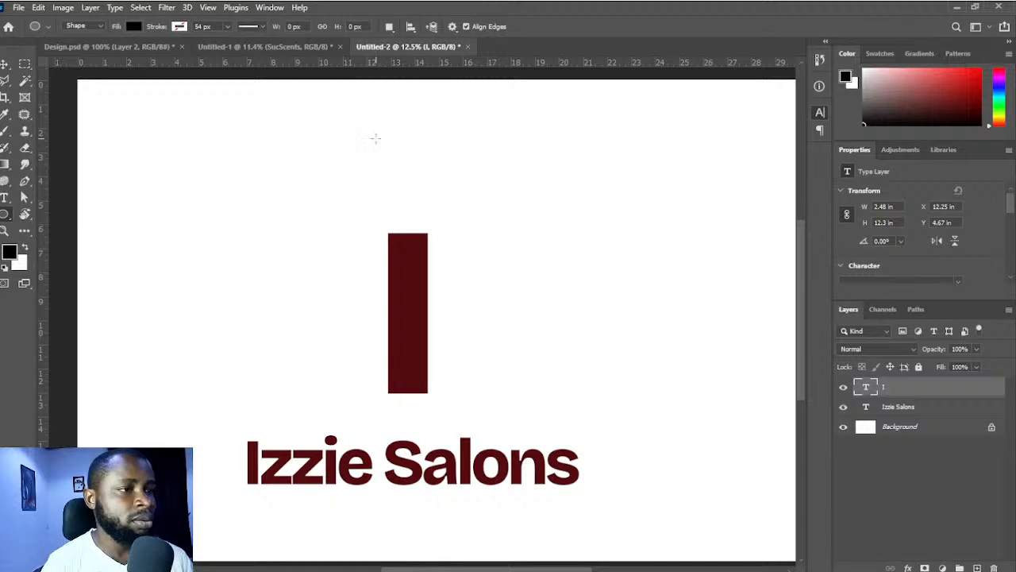
drag(372, 140, 416, 186)
key(v)
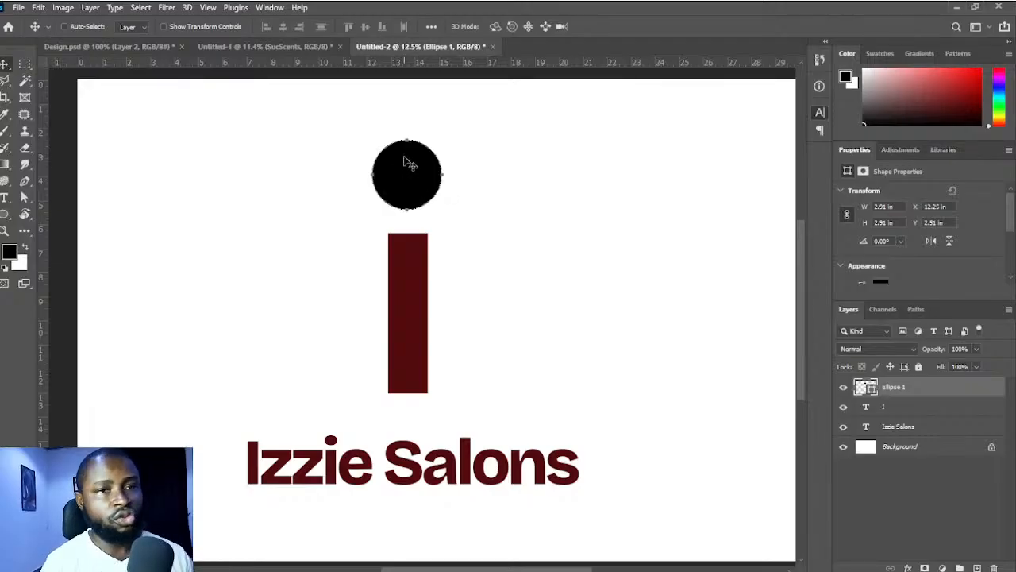
drag(412, 190, 399, 226)
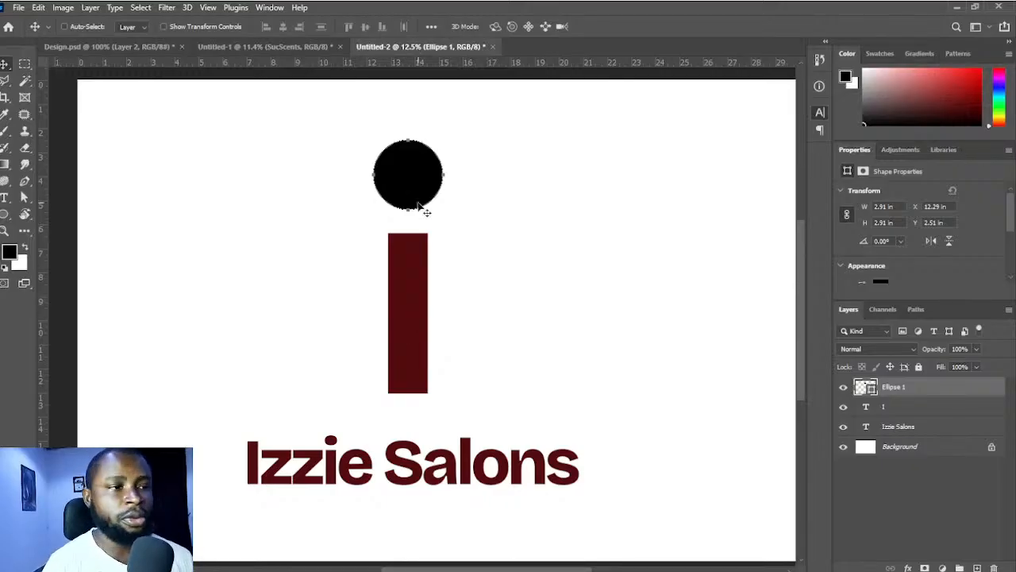
drag(382, 273, 381, 307)
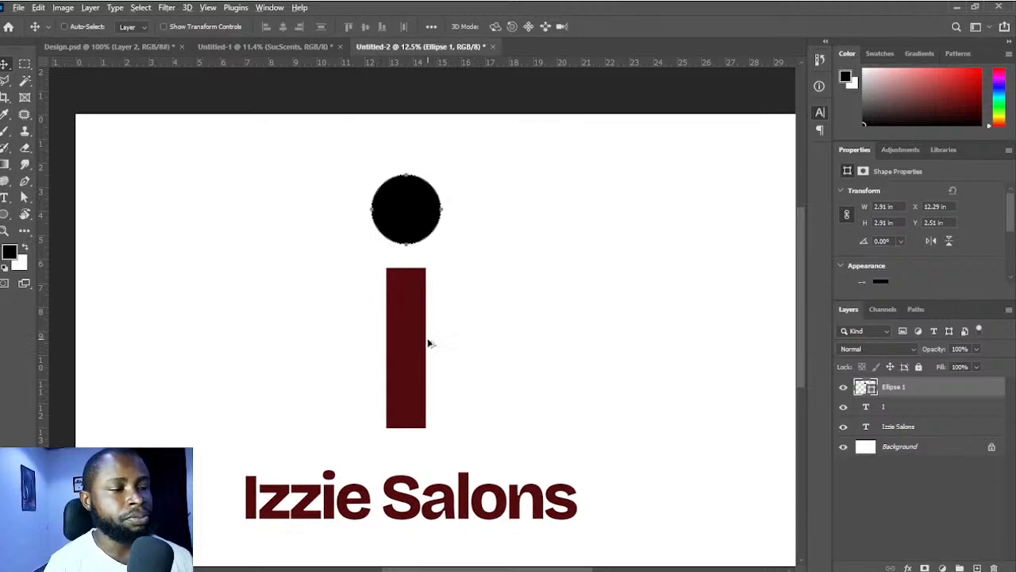
scroll(427, 355, down, 1)
drag(414, 359, 389, 320)
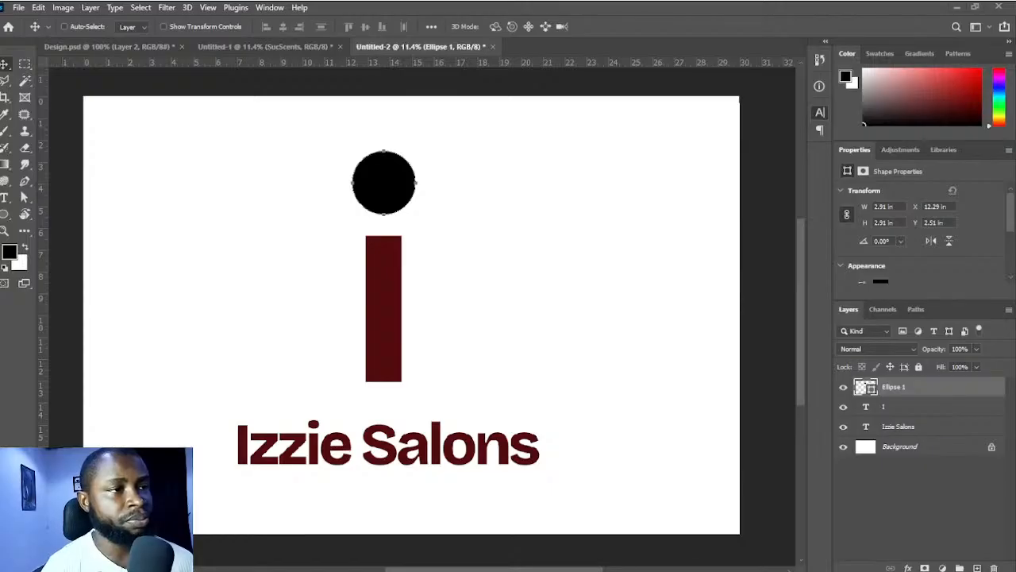
- Place the elara logo image over the design as a reference, enlarge it to about 154%, shift it down slightly, and delete it
drag(134, 268, 299, 319)
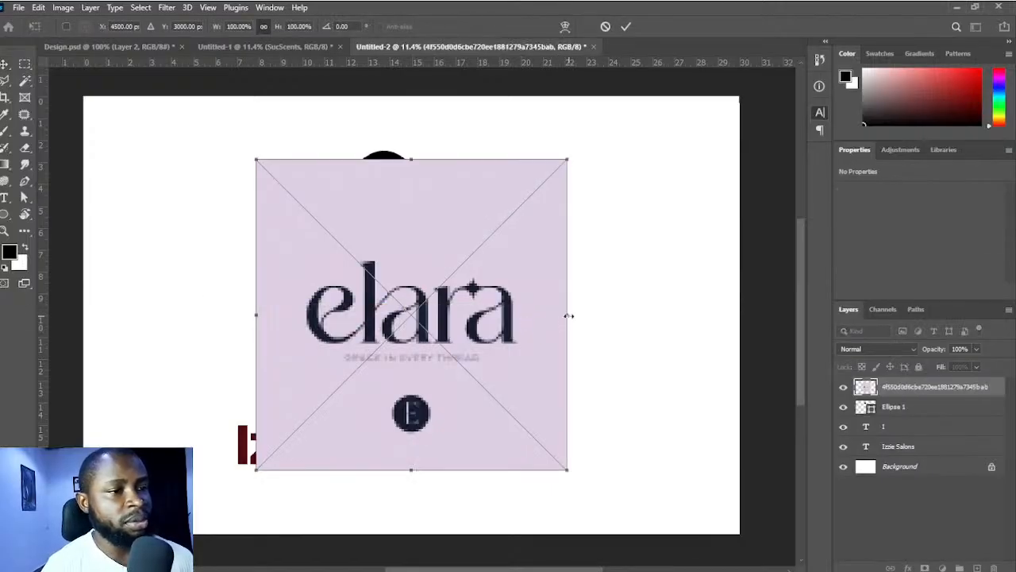
drag(570, 315, 652, 328)
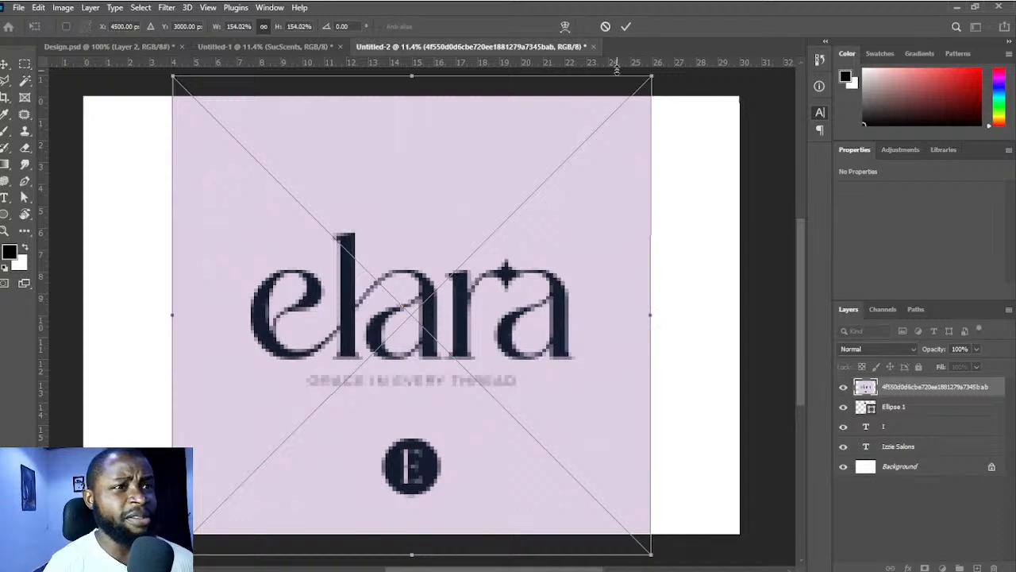
click(626, 26)
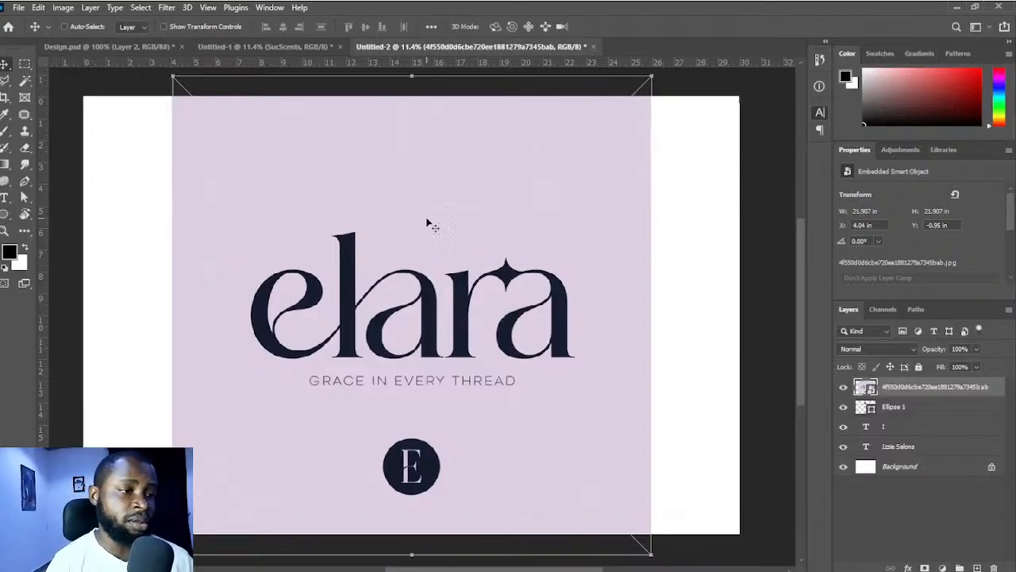
drag(445, 307, 446, 328)
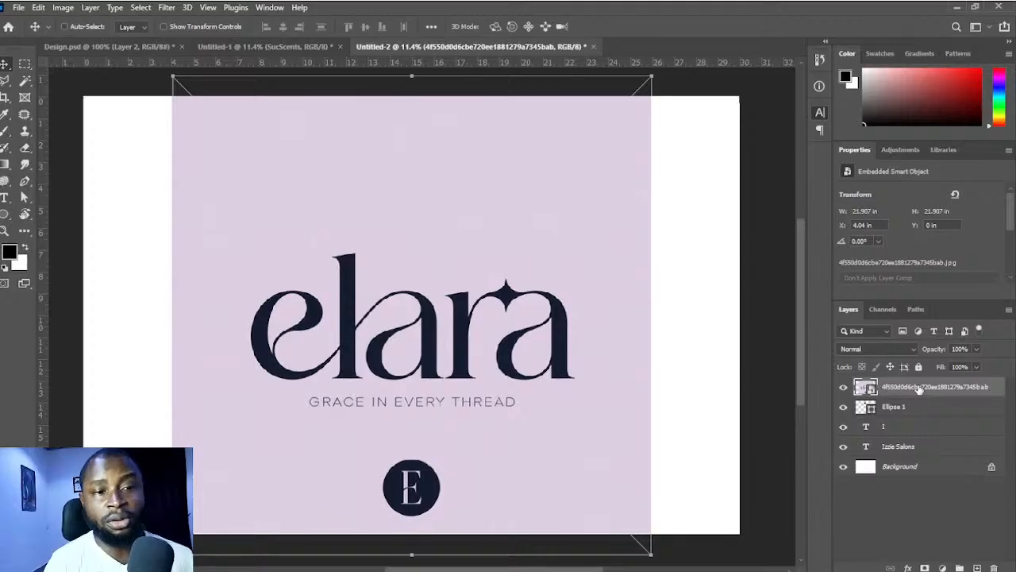
key(Delete)
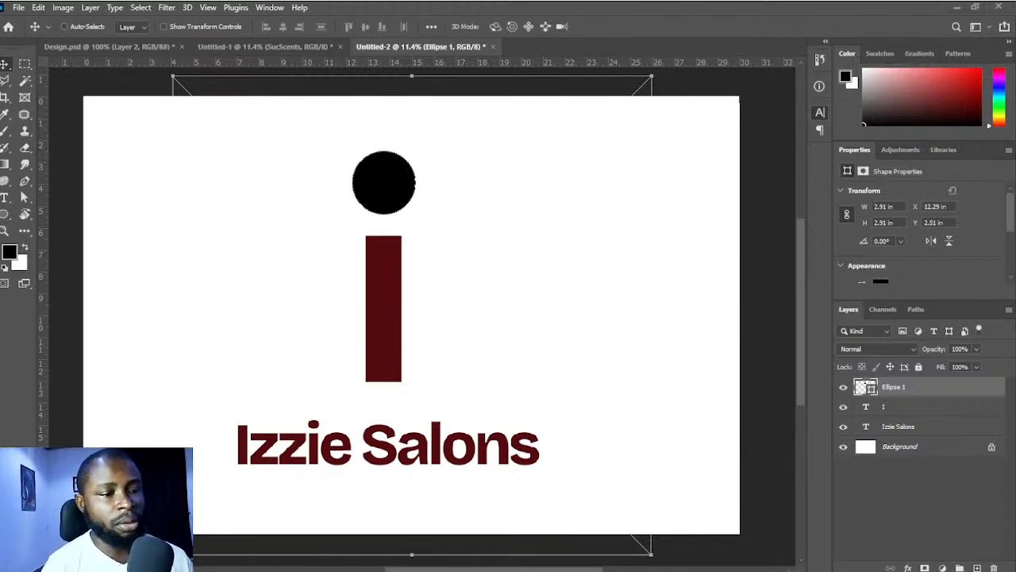
- Group the circle and letter I layers and hide the group
scroll(416, 420, up, 3)
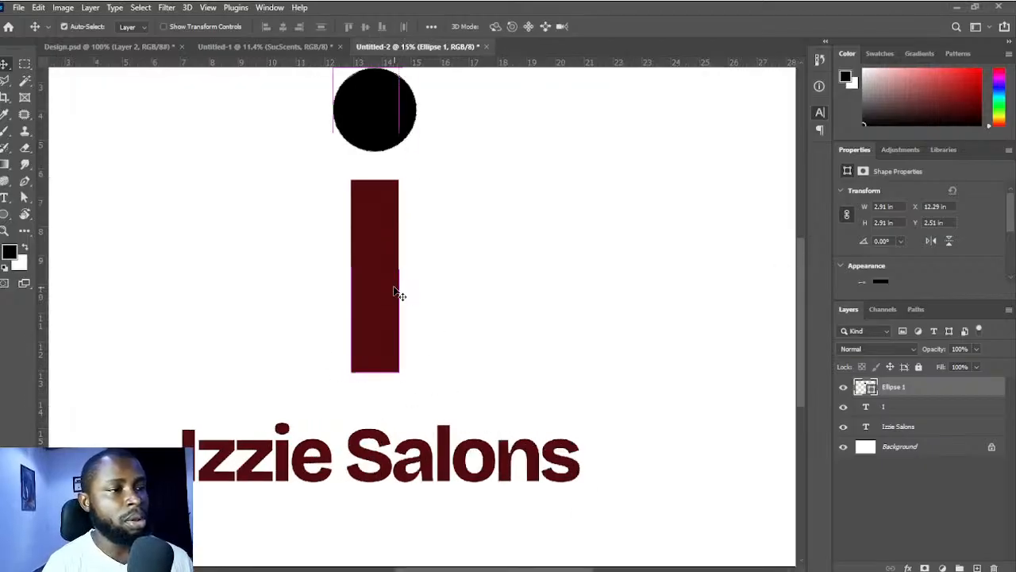
click(882, 413)
shift+click(912, 388)
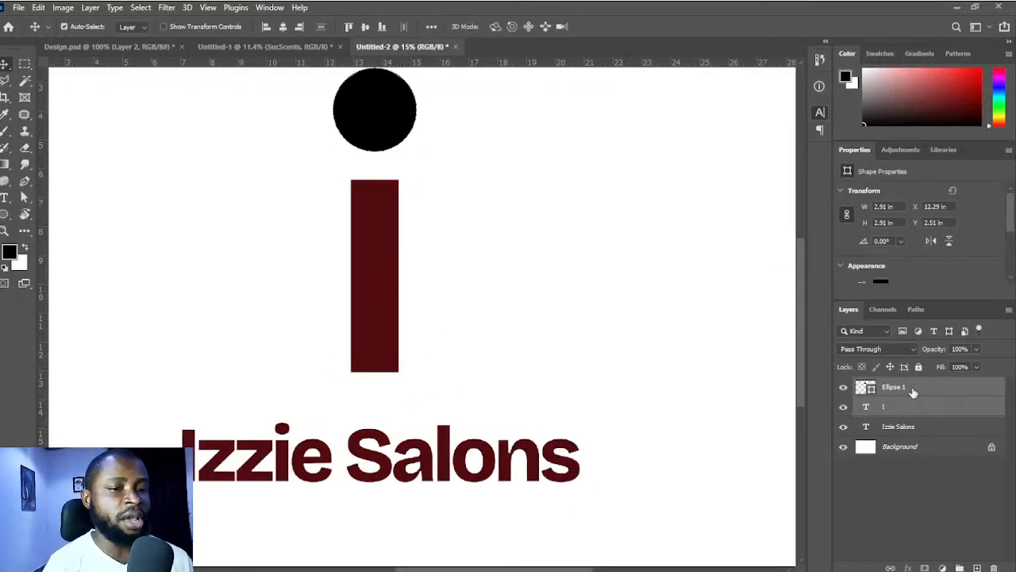
key(ctrl+g)
click(844, 386)
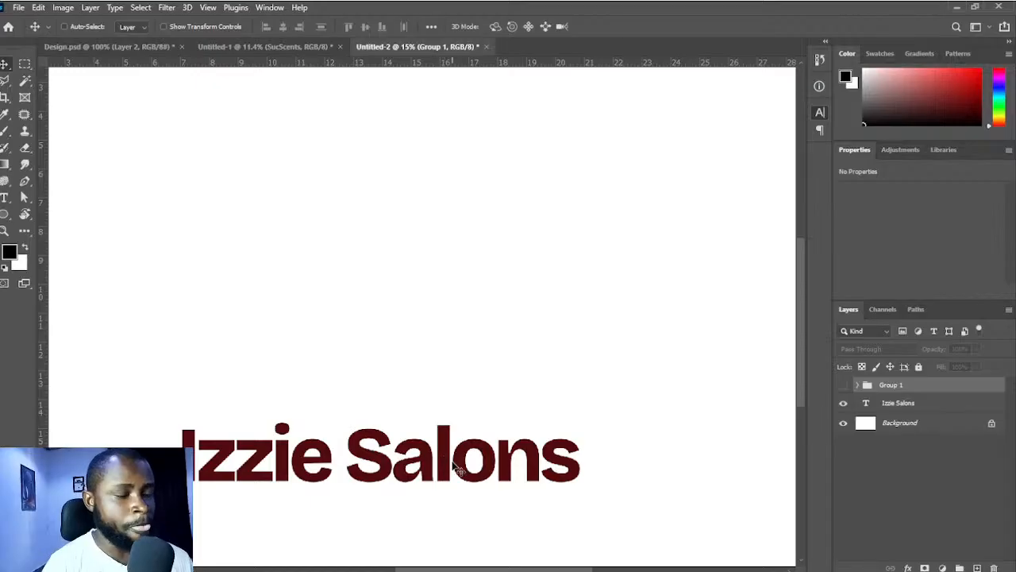
- Move the Izzie Salons text up to the vertical middle of the canvas
scroll(493, 477, down, 1)
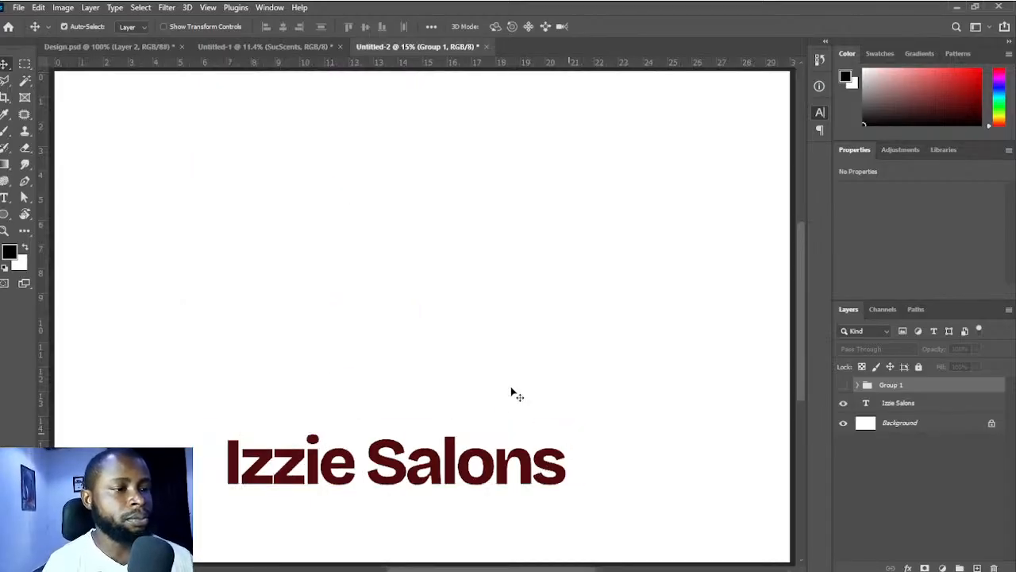
click(472, 470)
drag(472, 470, 474, 355)
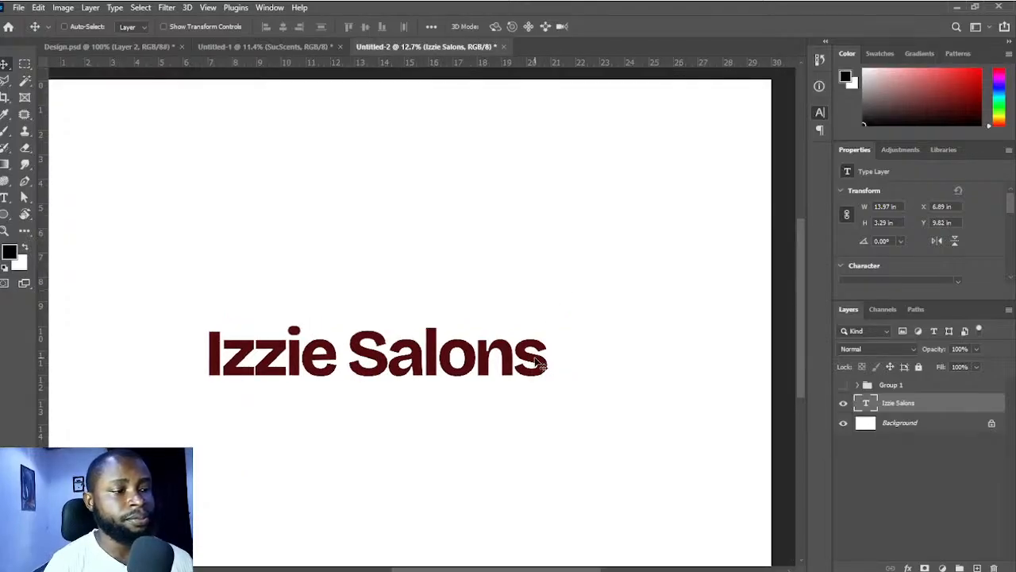
- Split the Izzie Salons text into two centred lines, with Salons beneath Izzie, and tighten the line spacing
key(t)
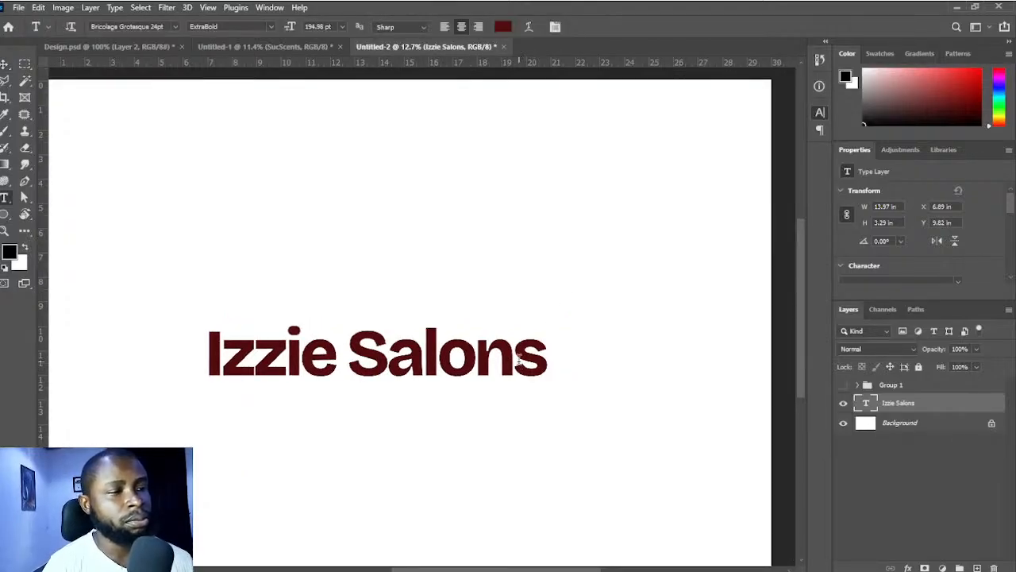
click(340, 342)
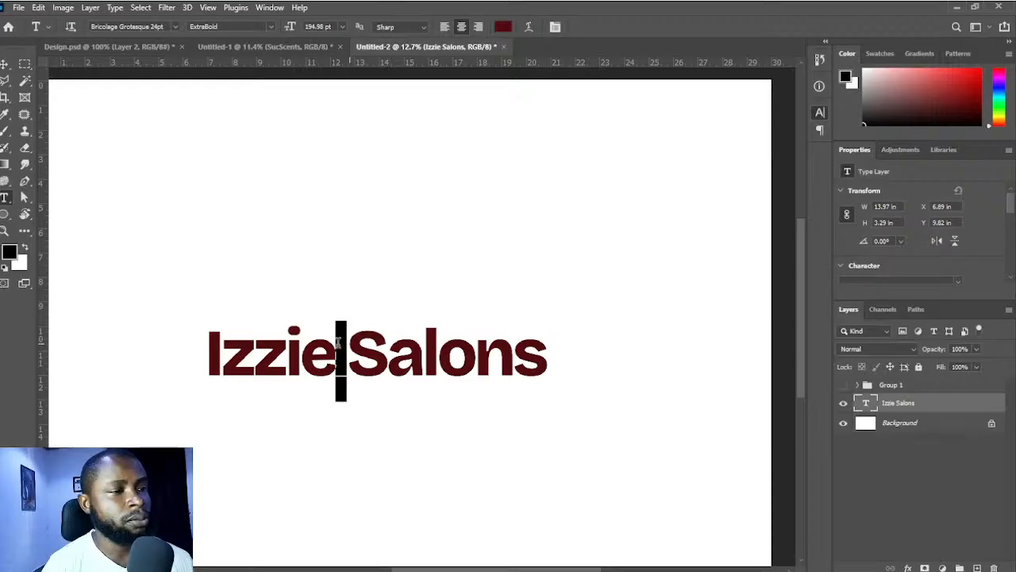
key(shift+End)
key(Delete)
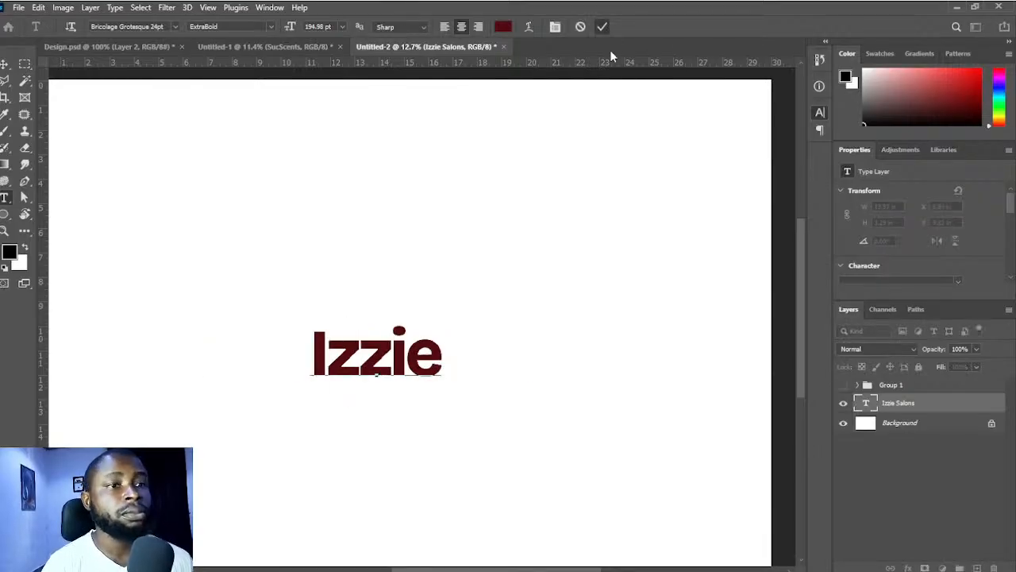
click(603, 28)
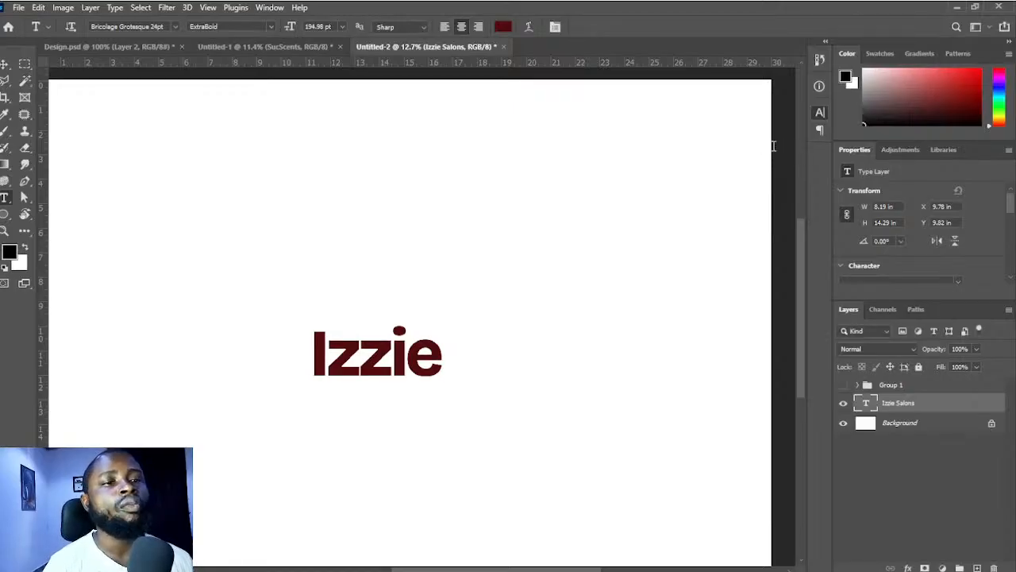
key(ctrl+z)
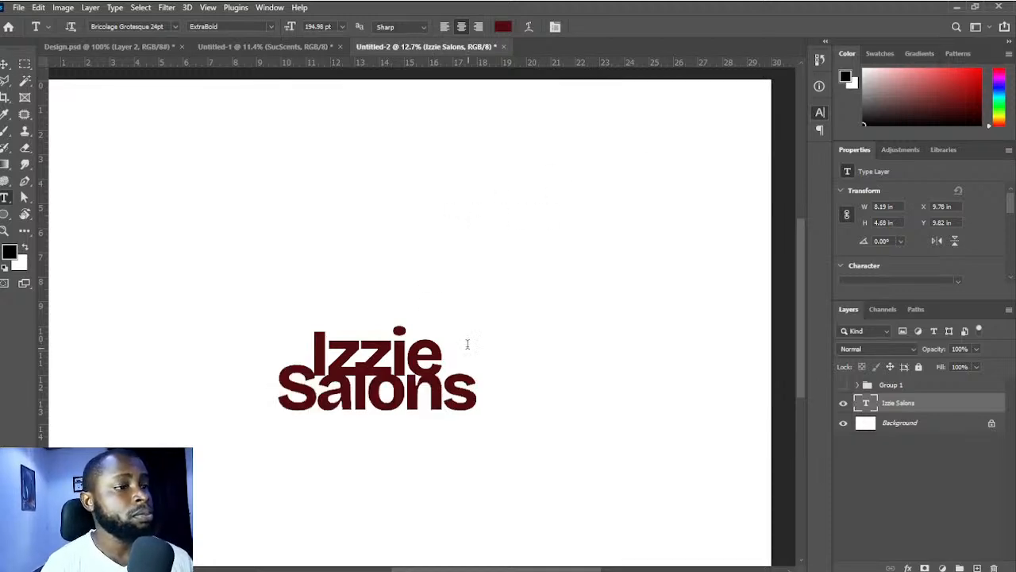
key(v)
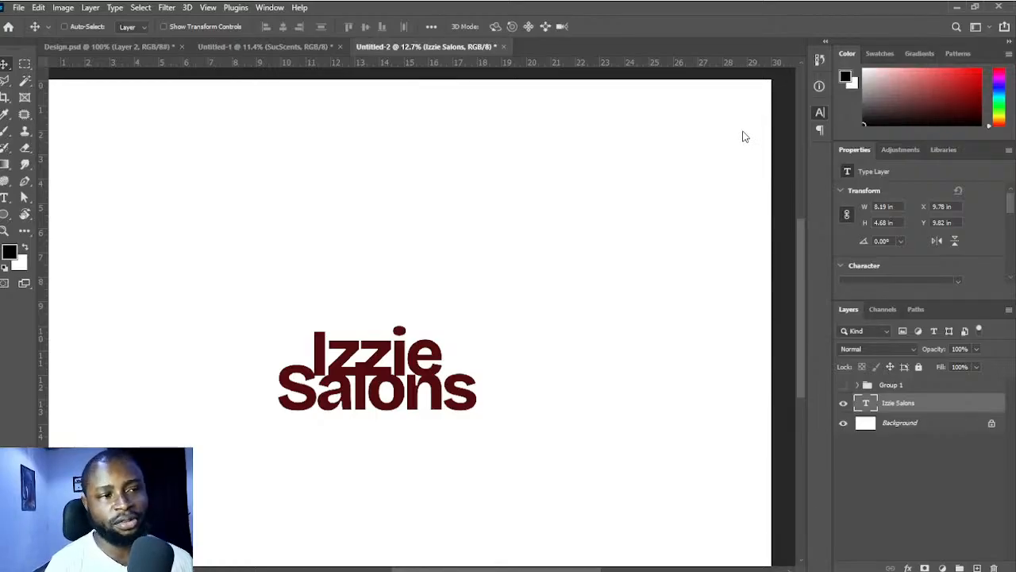
- Try the Izzie Salons text in a range of script, sans-serif and serif typefaces, settling on the bold high-contrast serif
key(ctrl+z)
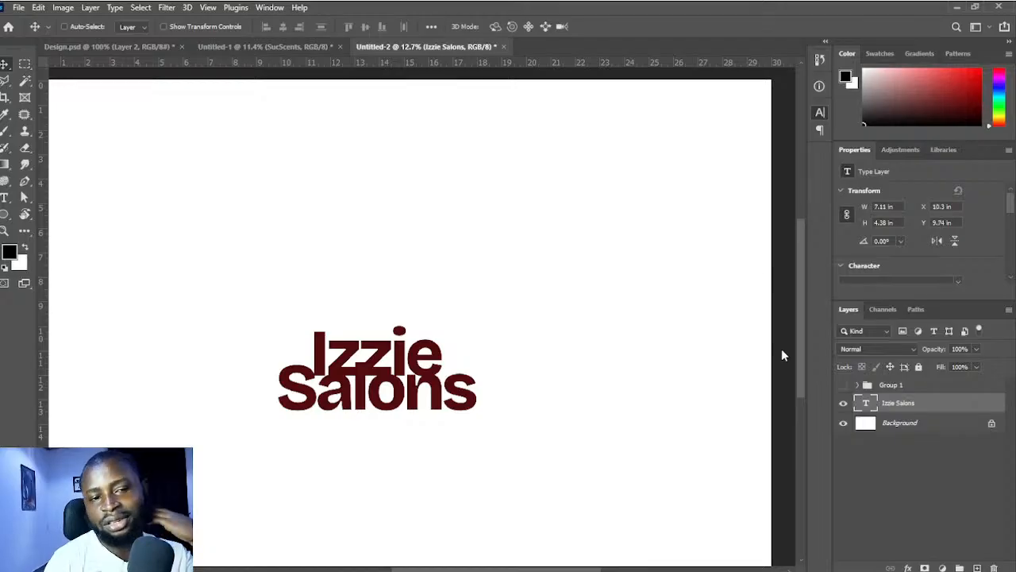
key(ctrl+z)
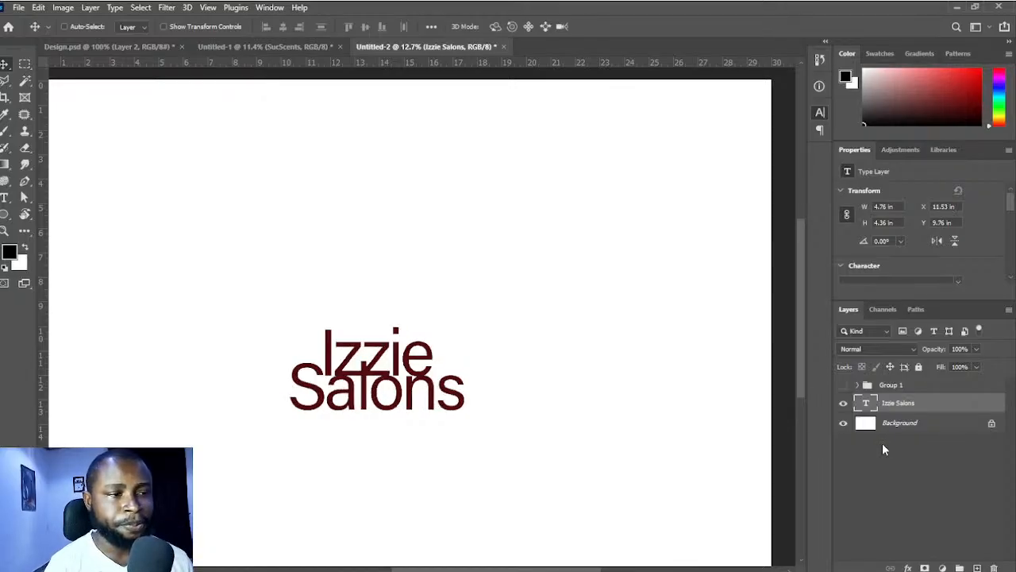
key(ctrl+z)
key(ctrl+z)
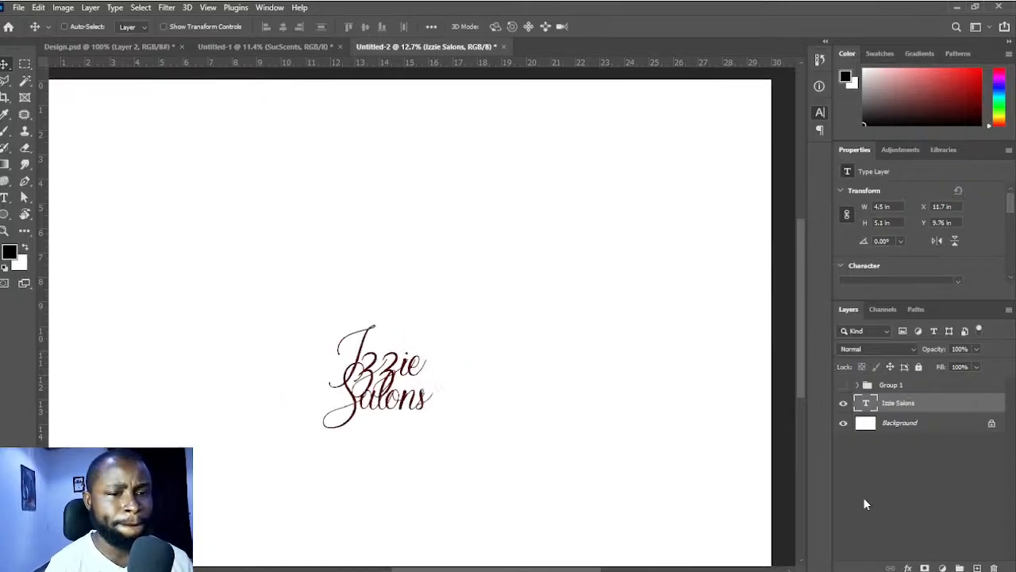
key(ctrl+z)
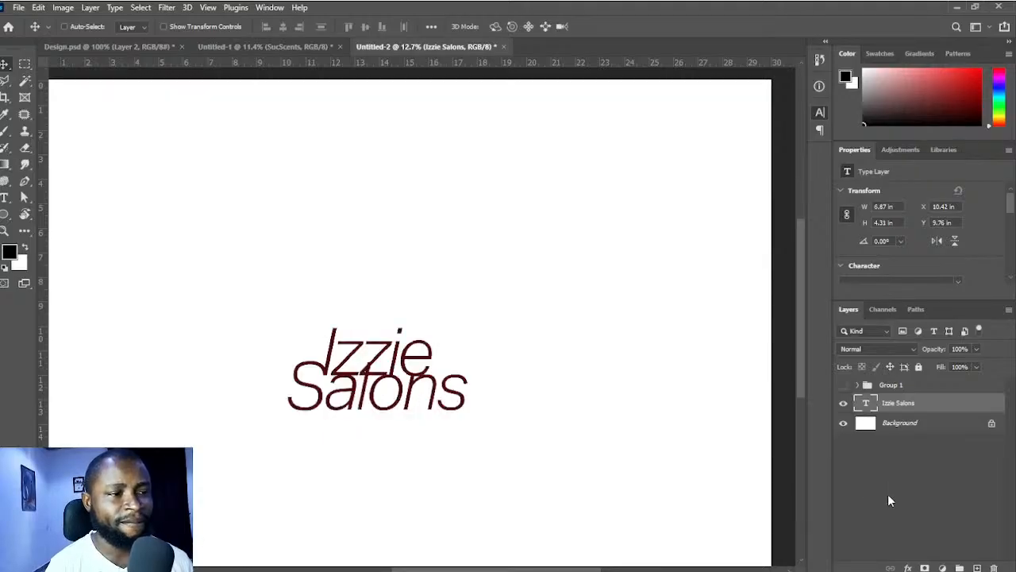
key(ctrl+z)
key(ctrl+z)
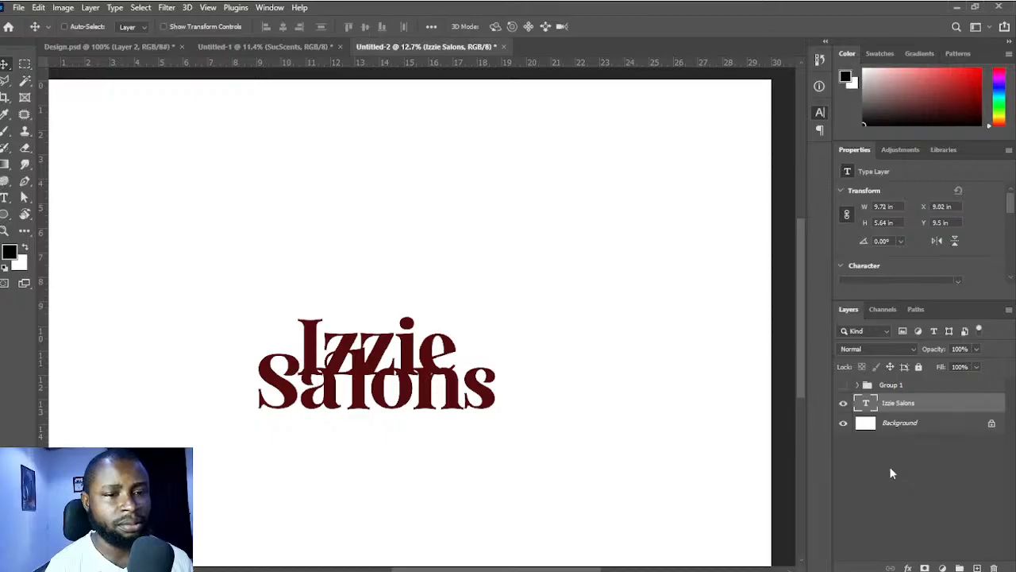
key(ctrl+z)
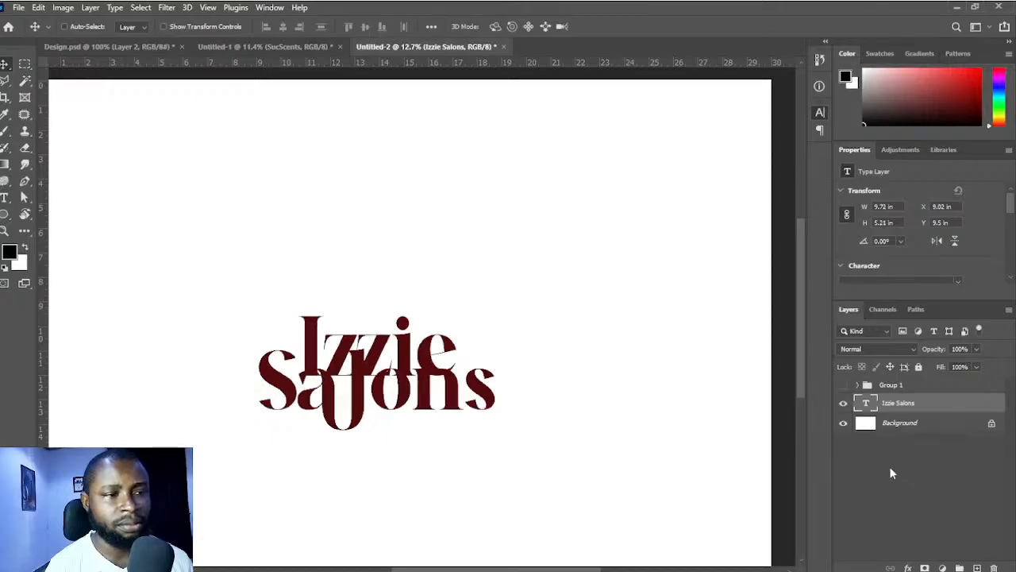
key(ctrl+z)
key(ctrl+z)
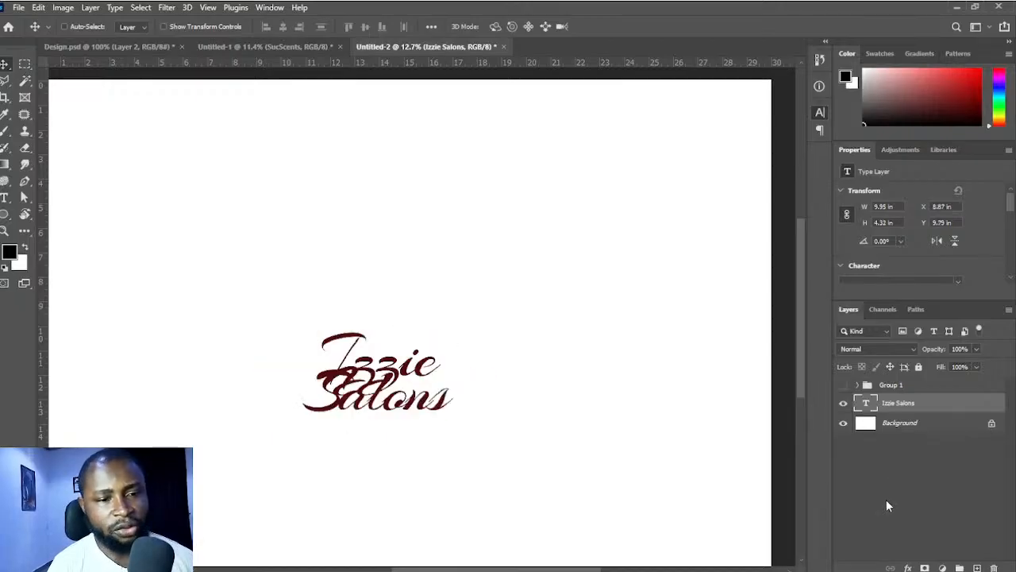
key(ctrl+z)
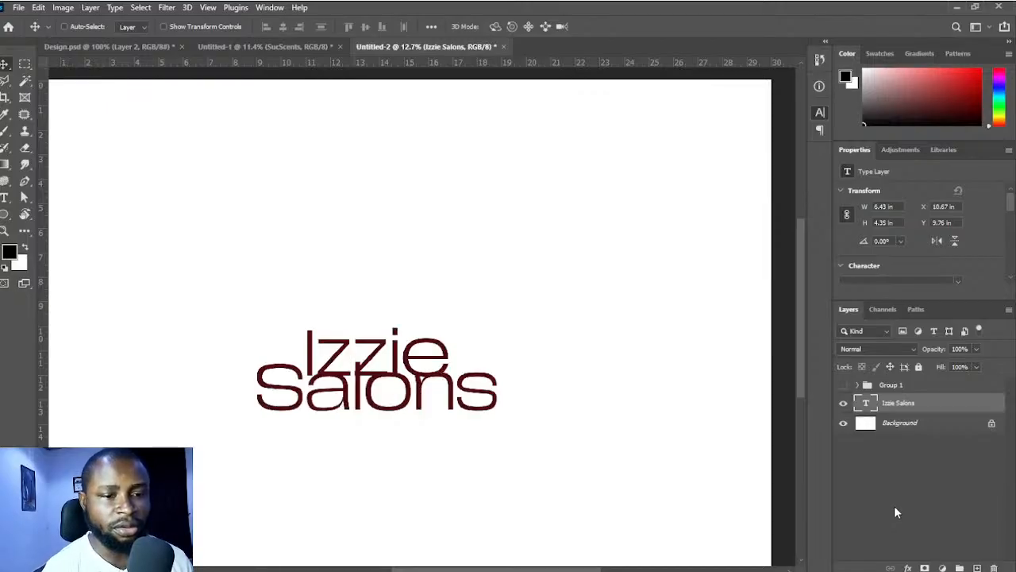
key(ctrl+z)
key(ctrl+z)
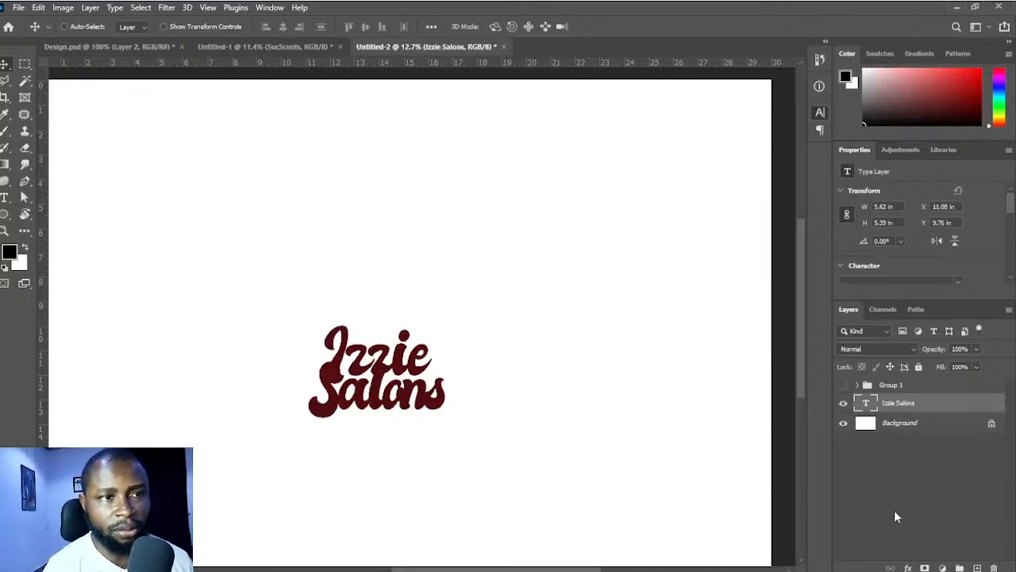
key(ctrl+z)
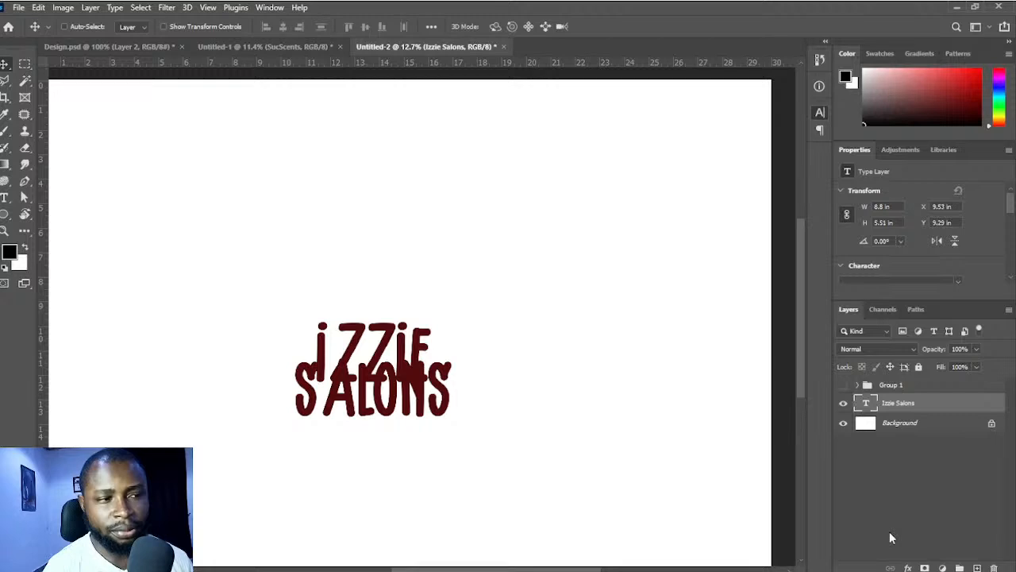
key(ctrl+z)
key(ctrl+z)
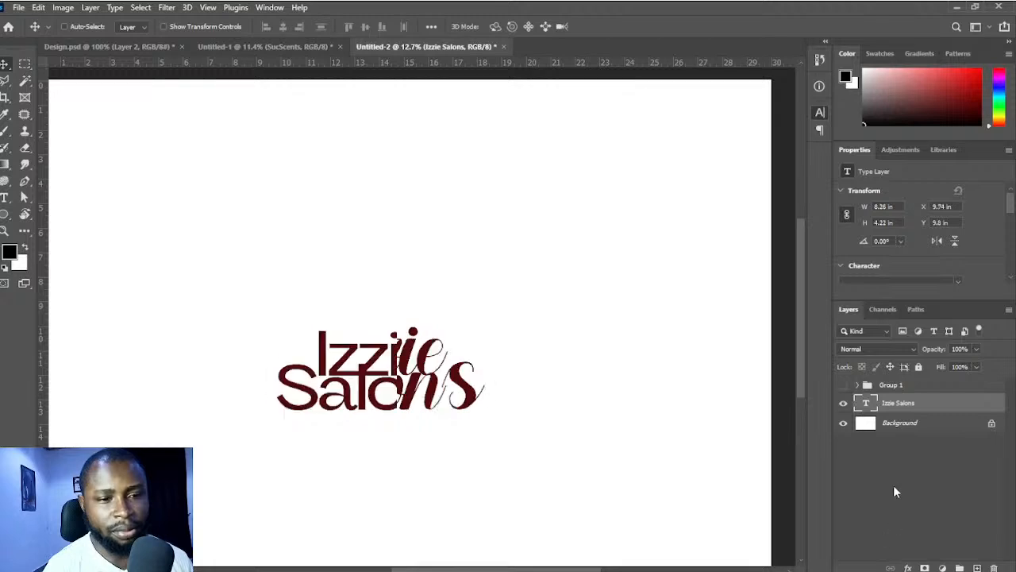
key(ctrl+z)
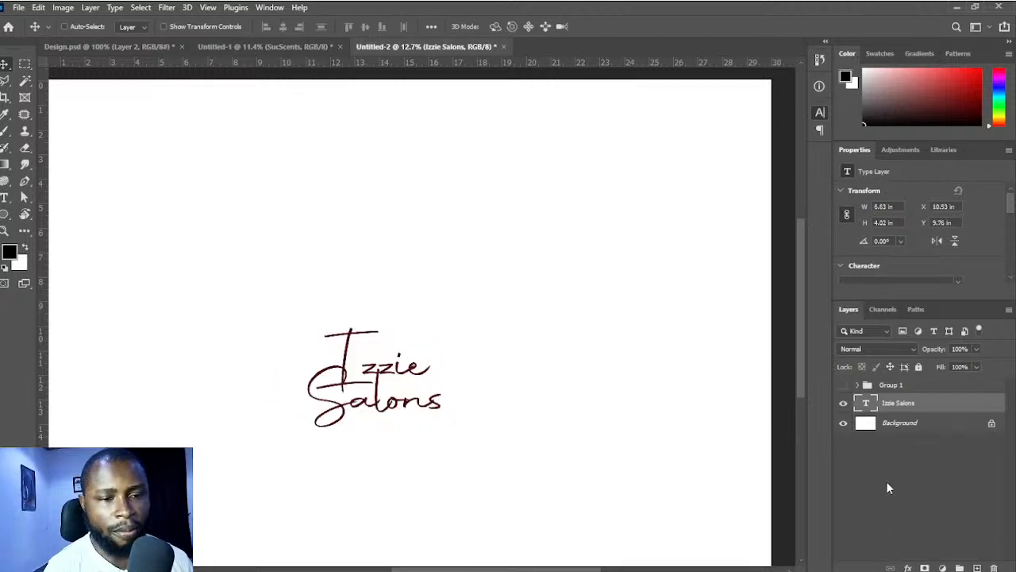
key(ctrl+z)
key(ctrl+z)
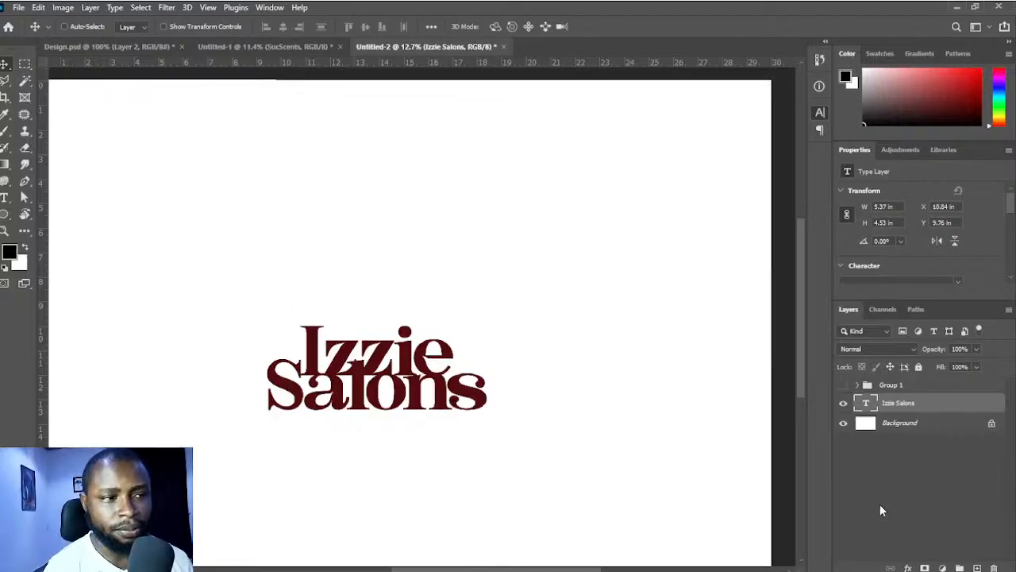
key(ctrl+z)
key(ctrl+z)
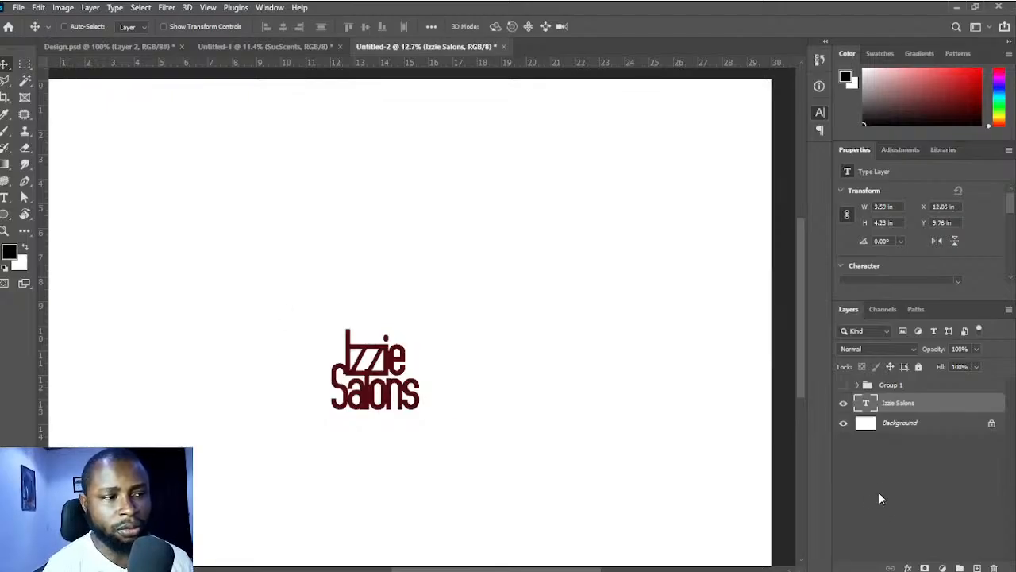
key(ctrl+z)
key(ctrl+z)
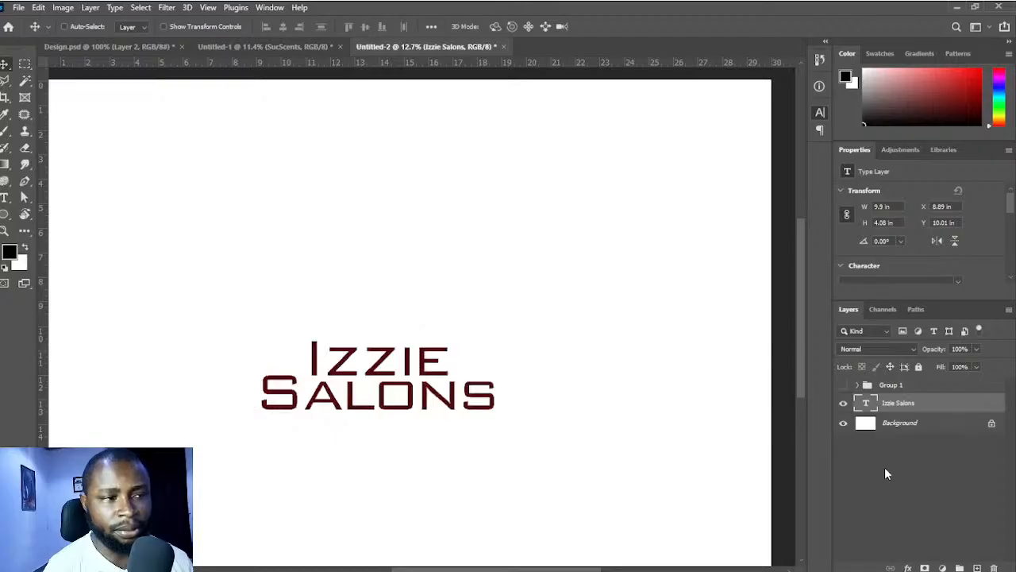
key(ctrl+z)
key(ctrl+z)
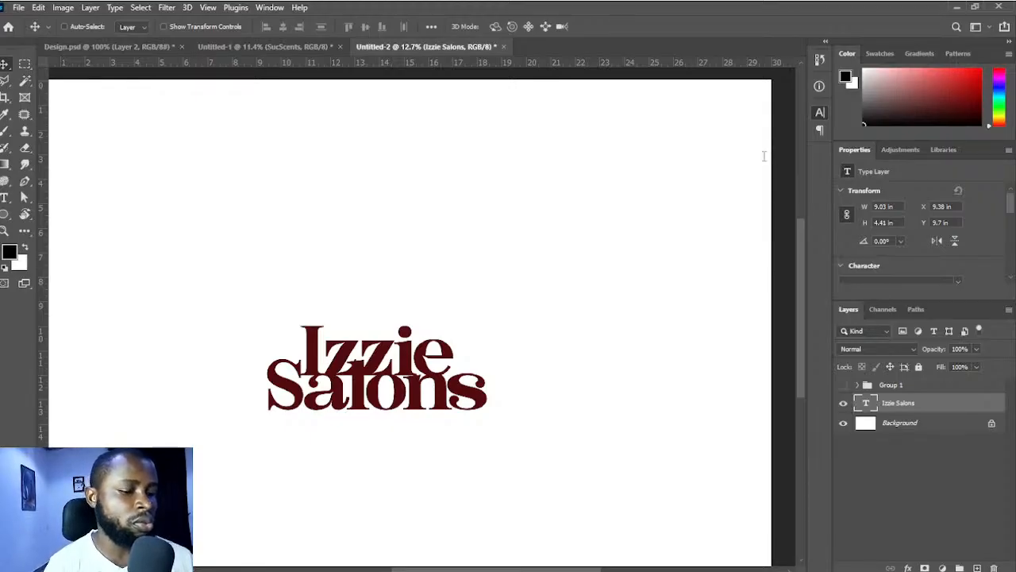
- Increase the line spacing of the Izzie Salons text so the two lines sit close together without overlapping
key(Return)
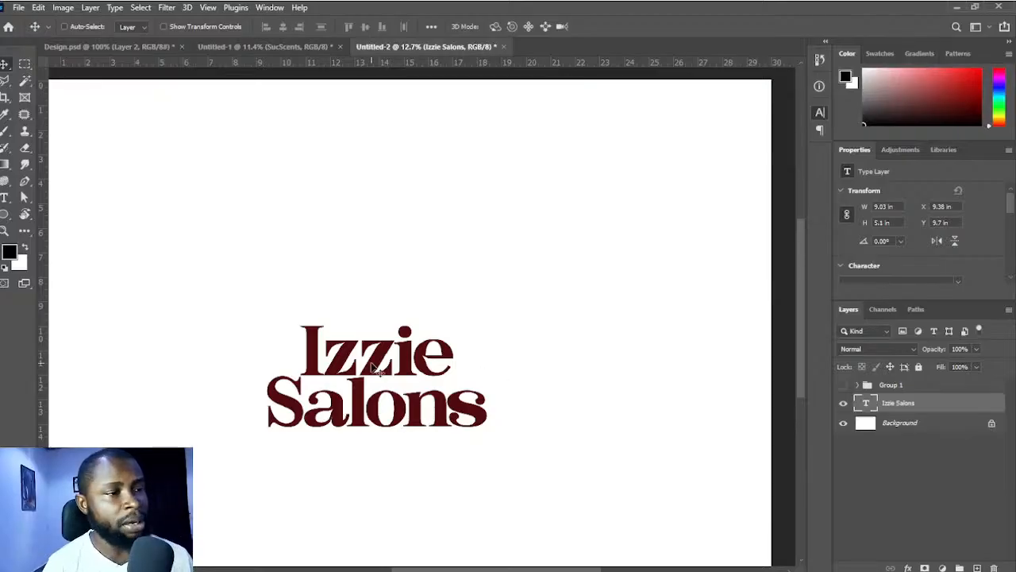
scroll(382, 382, up, 2)
scroll(383, 388, down, 2)
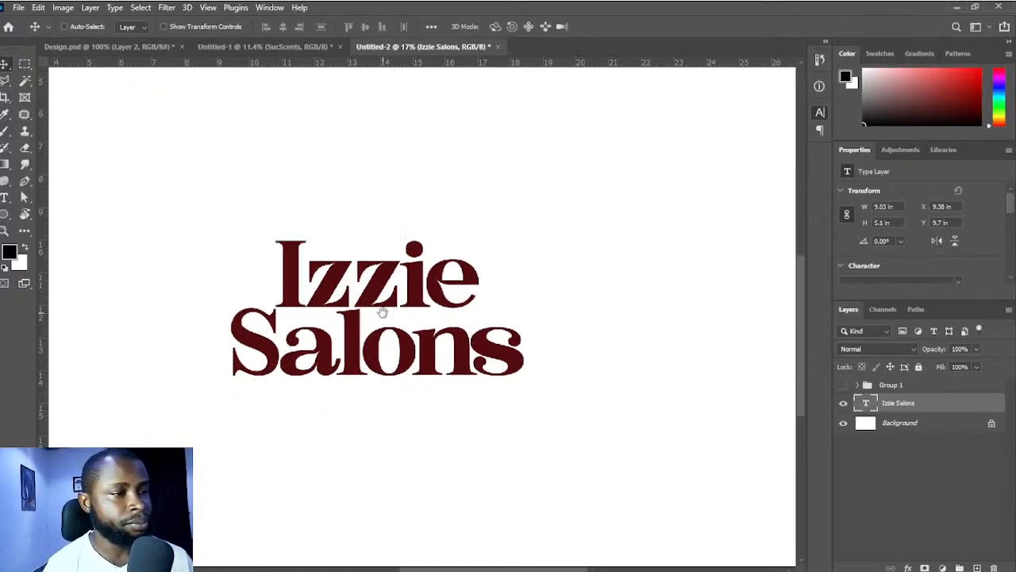
scroll(355, 365, up, 2)
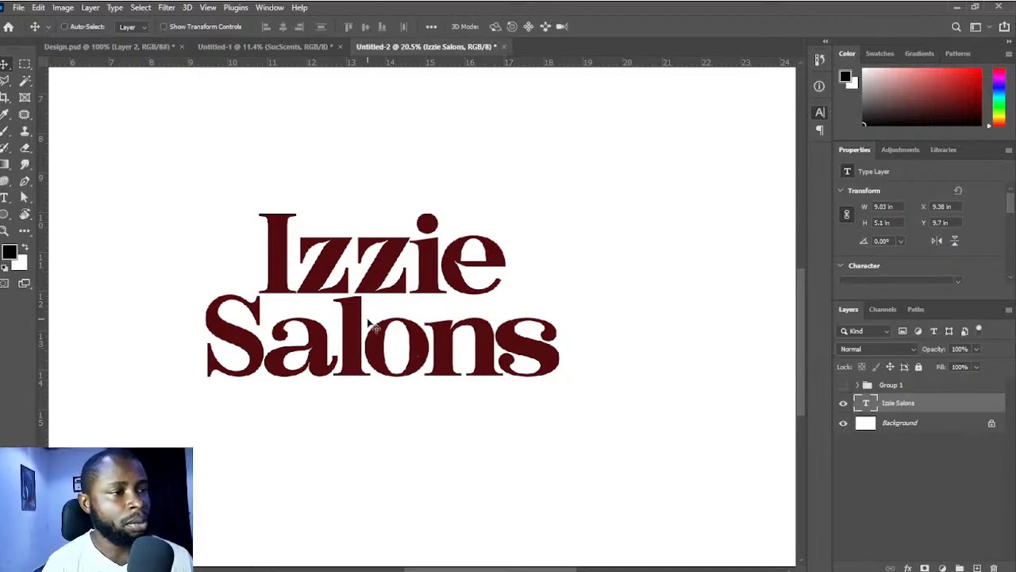
scroll(382, 355, down, 1)
scroll(382, 355, up, 2)
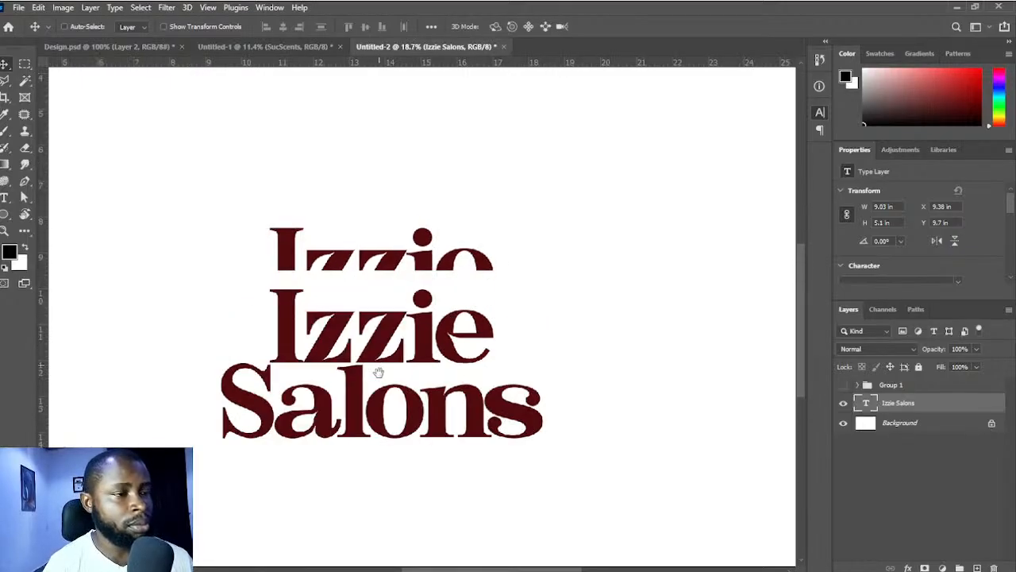
scroll(373, 374, down, 1)
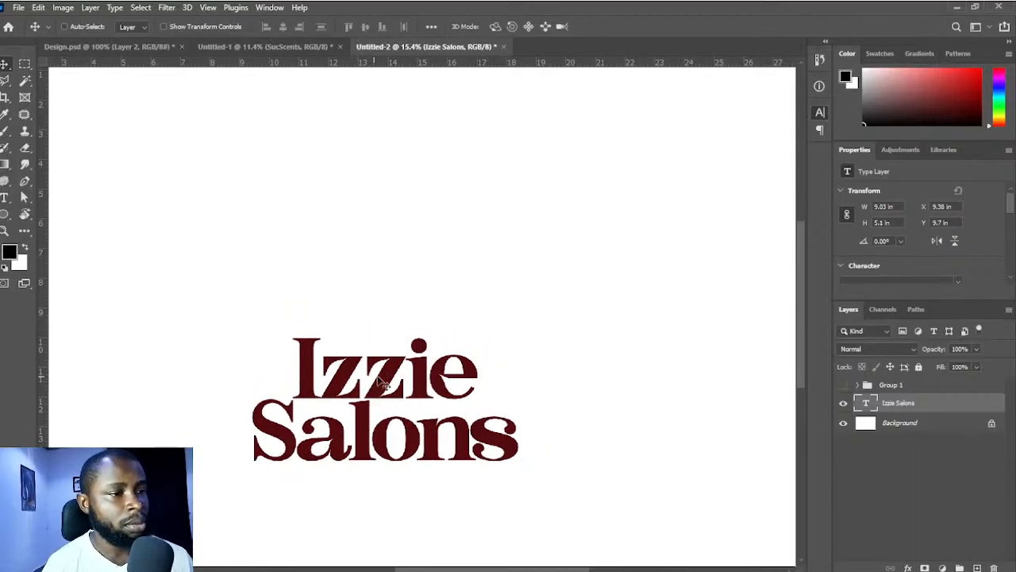
scroll(417, 405, down, 1)
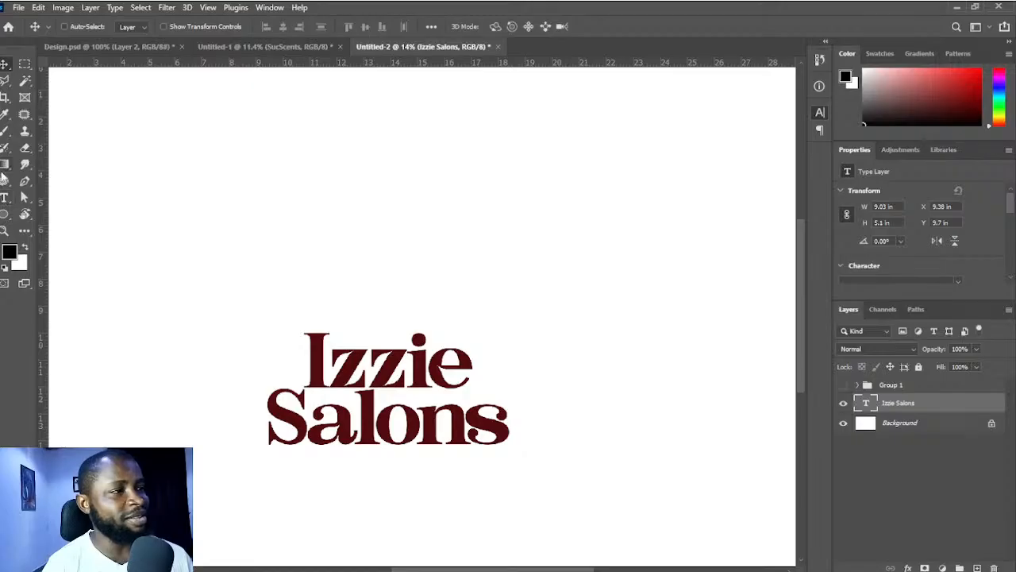
- Draw a black square about 3.54 in wide above the wordmark and move it up toward the right
click(4, 216)
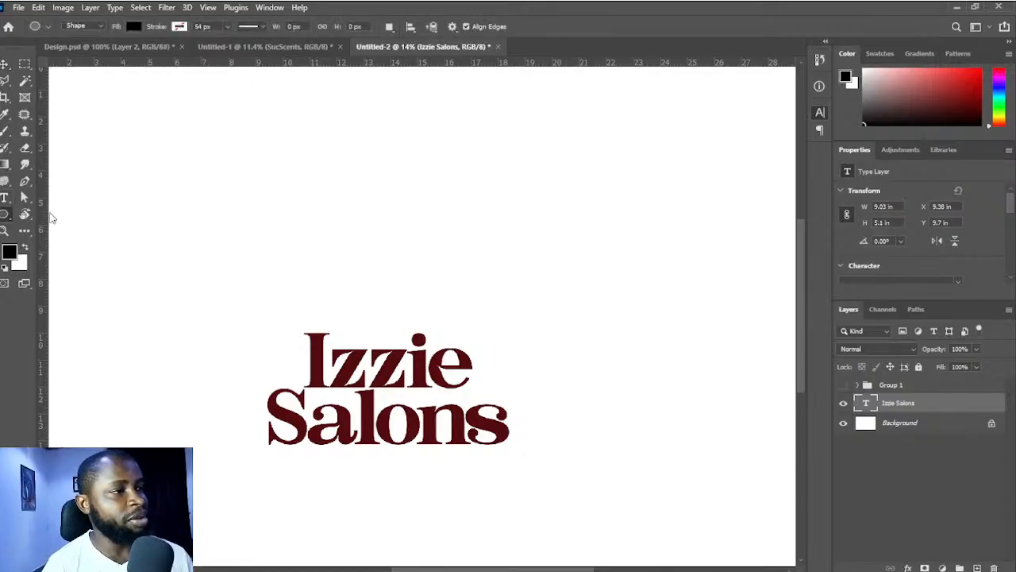
drag(355, 214, 451, 309)
key(v)
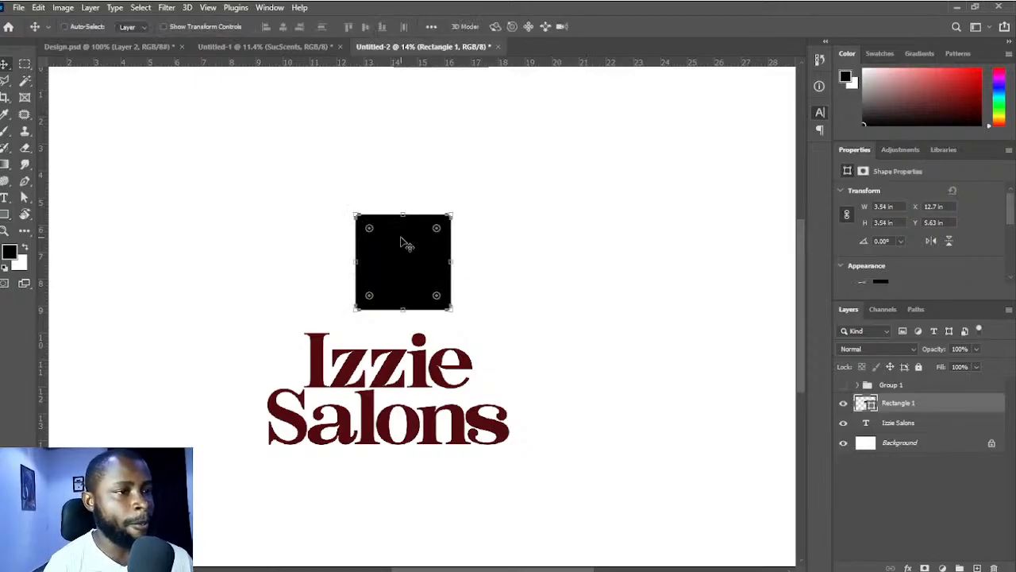
drag(439, 231, 504, 192)
drag(501, 191, 496, 194)
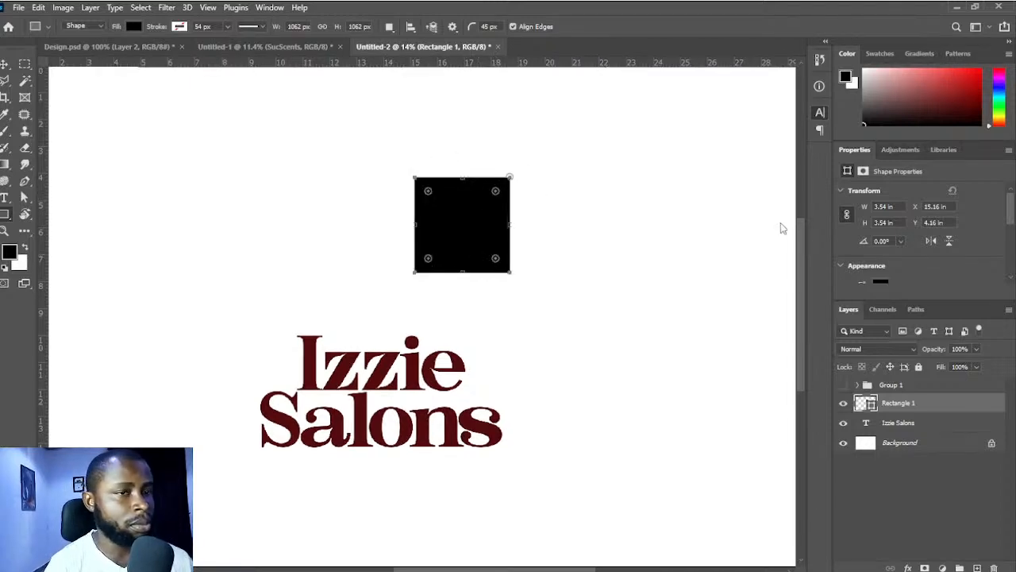
- Fill the square with the dark red sampled from the Izzie Salons text
double_click(866, 403)
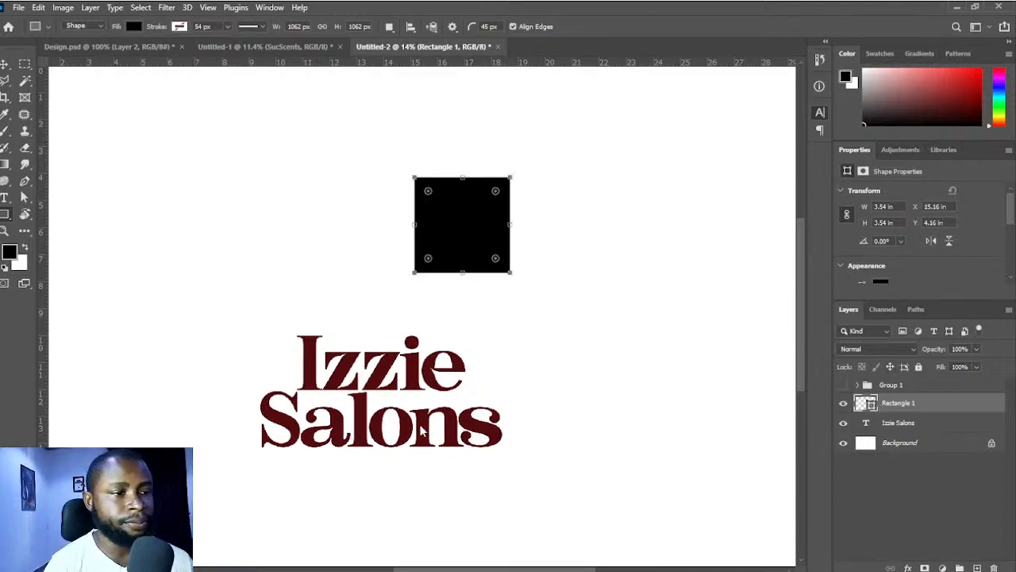
click(423, 421)
click(767, 160)
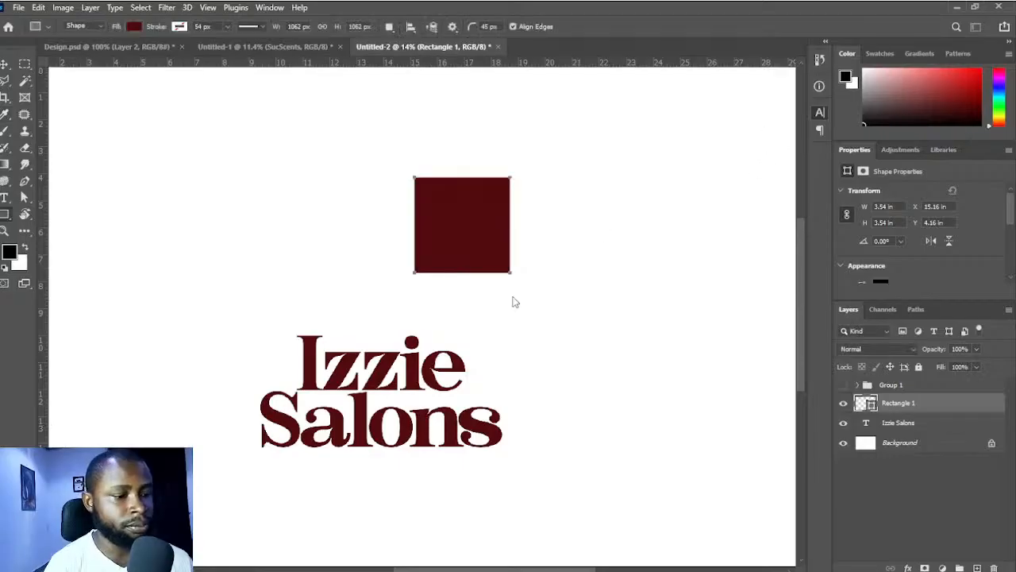
- Rotate the square by -45° into a diamond and move it directly above the wordmark
key(p)
key(v)
key(ctrl+t)
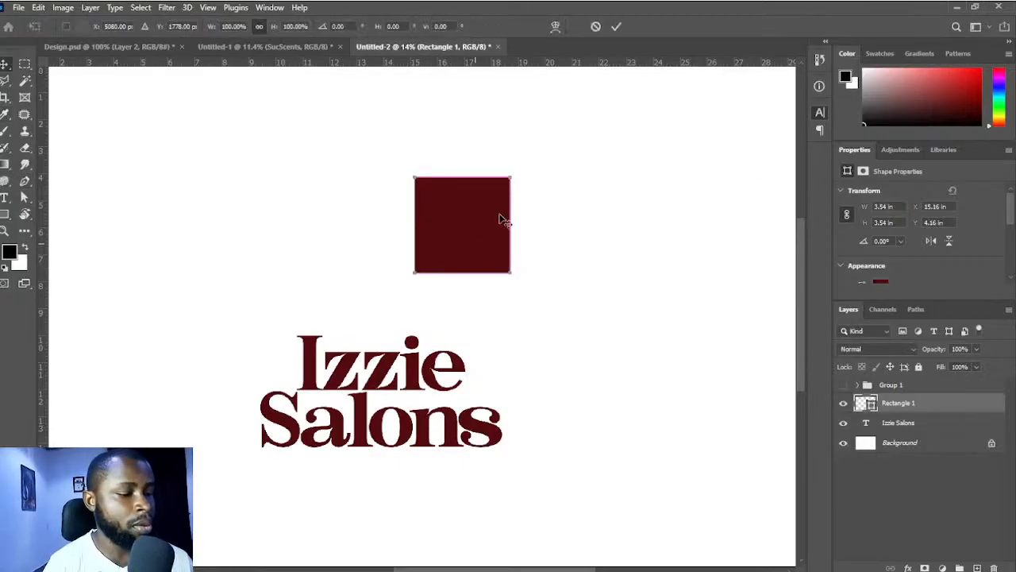
drag(520, 166, 465, 154)
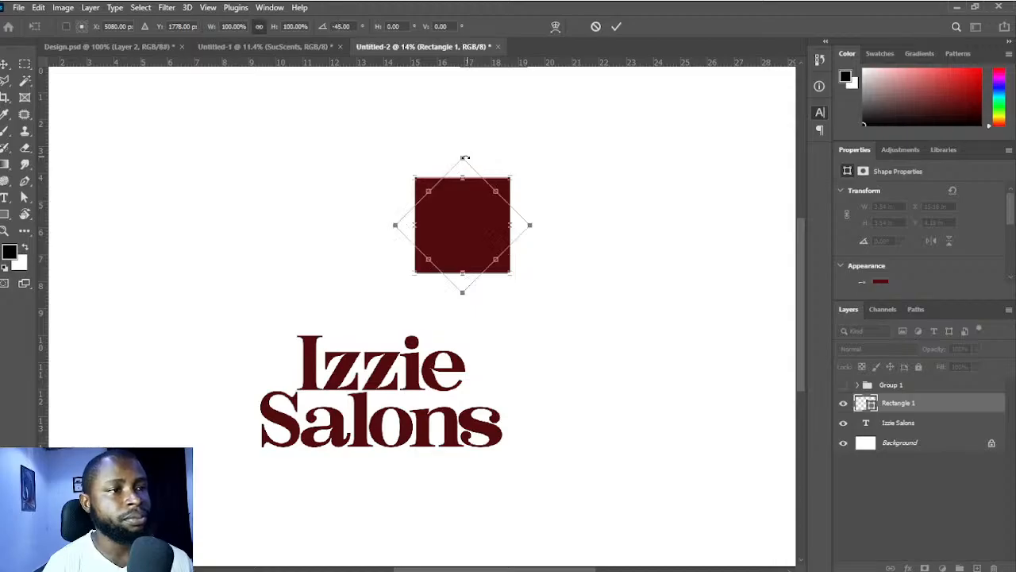
drag(447, 231, 367, 273)
scroll(367, 272, up, 1)
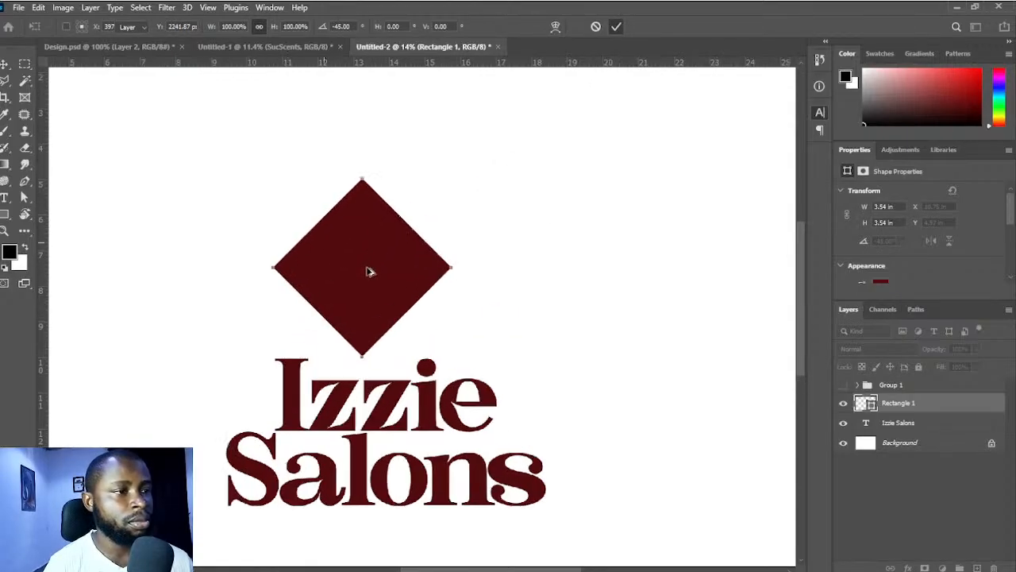
key(Return)
scroll(366, 272, up, 2)
key(p)
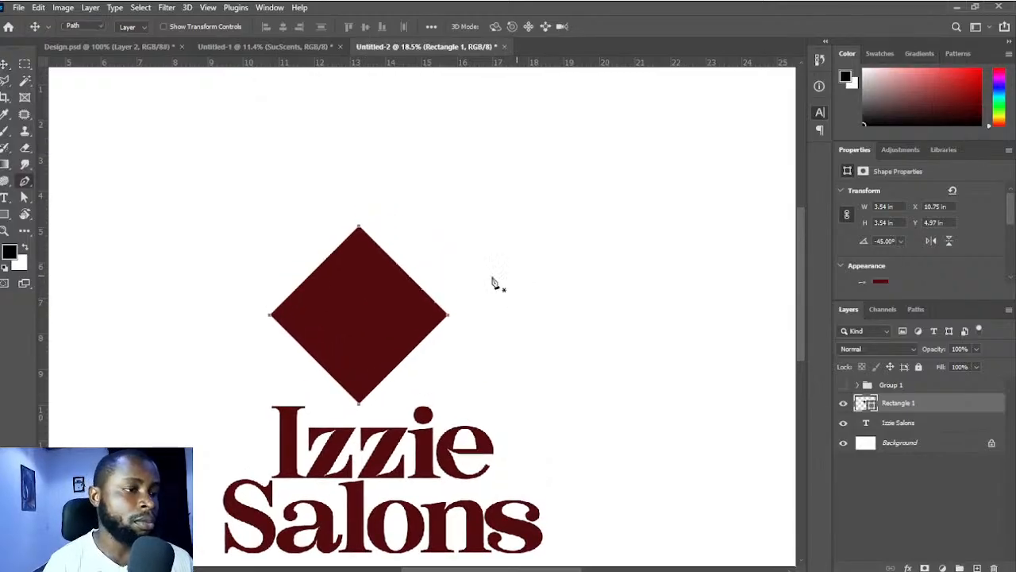
scroll(327, 284, up, 1)
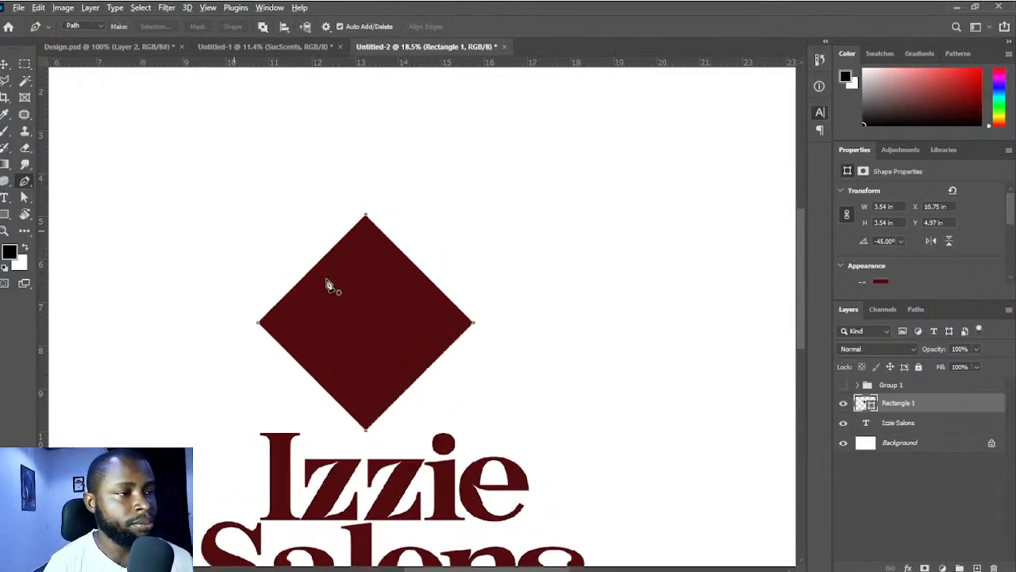
- Undo the square's rotation and move, keeping its dark red fill
key(ctrl+z)
key(ctrl+z)
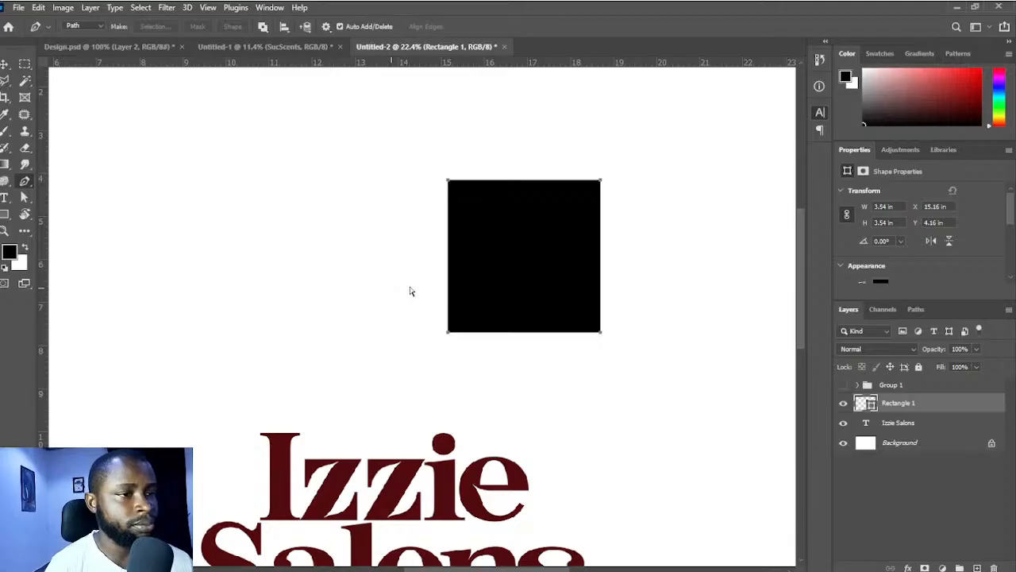
key(ctrl+shift+z)
- Add a vertical guide through the square's centre and a horizontal guide across near its middle
drag(44, 256, 524, 257)
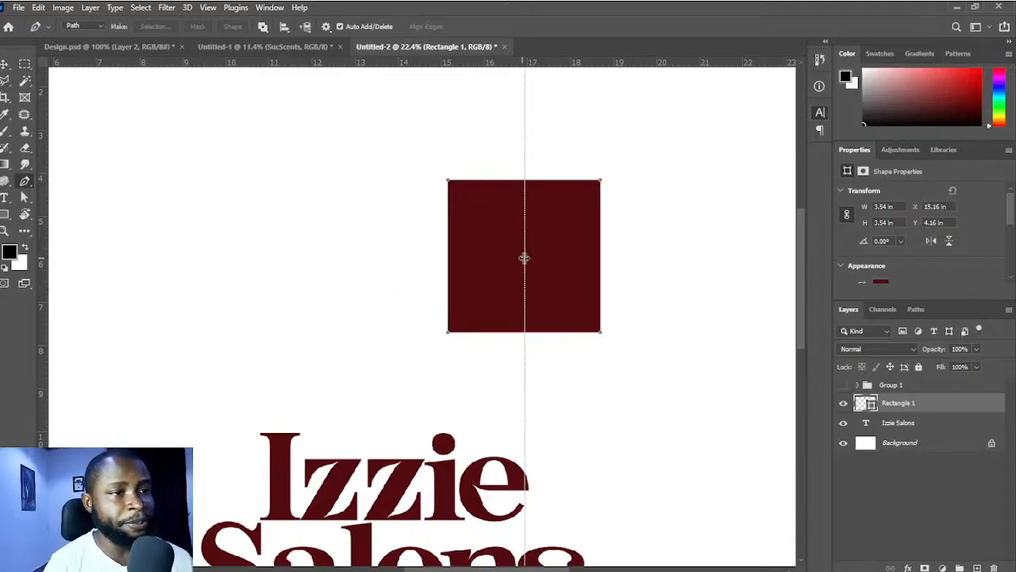
drag(548, 64, 552, 249)
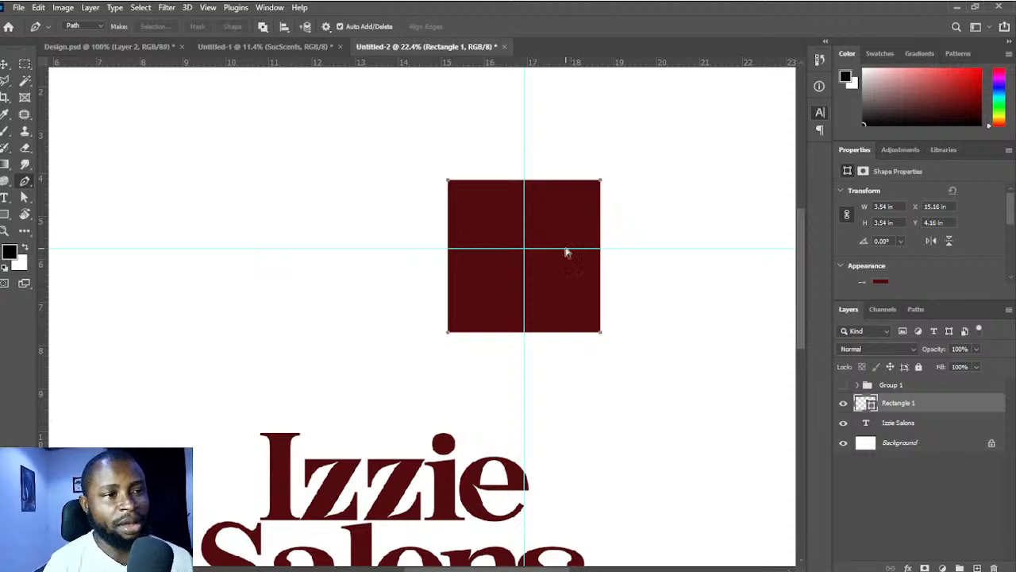
- Replace the guides with a horizontal and a vertical guide crossing exactly at the square's centre
key(ctrl+semicolon)
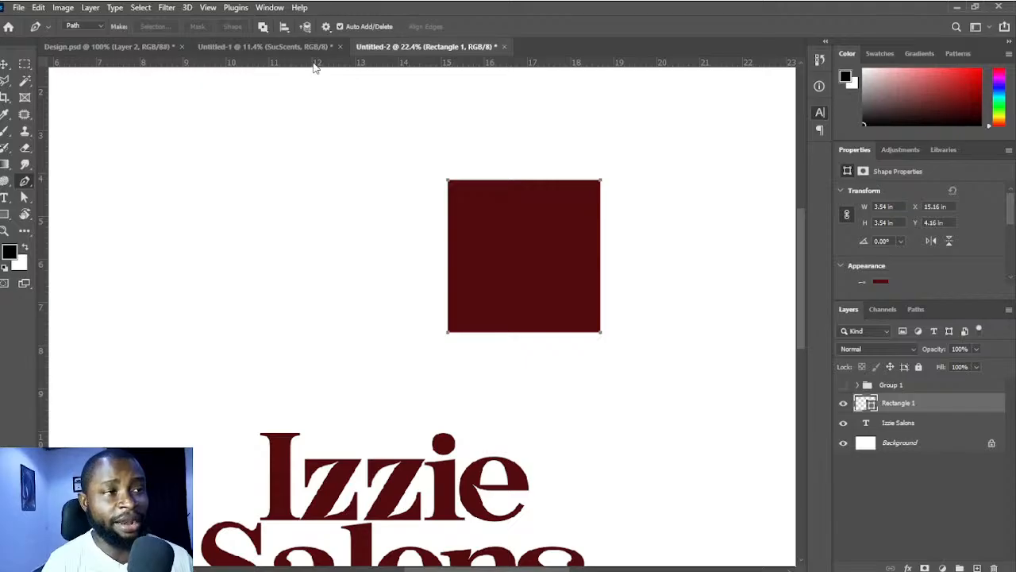
mouse_move(314, 66)
mouse_down()
mouse_move(308, 191)
mouse_move(310, 62)
mouse_up()
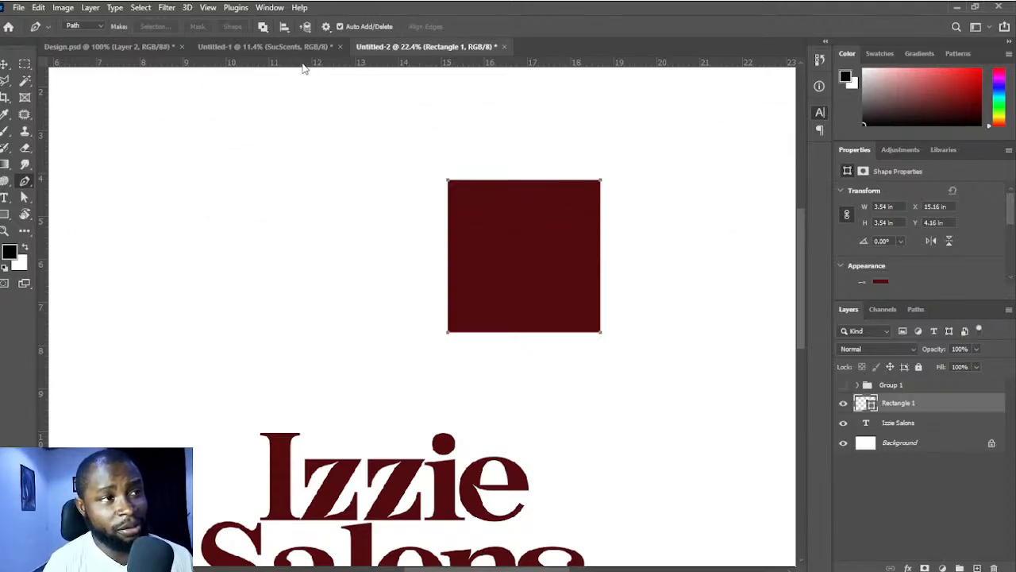
drag(299, 66, 303, 256)
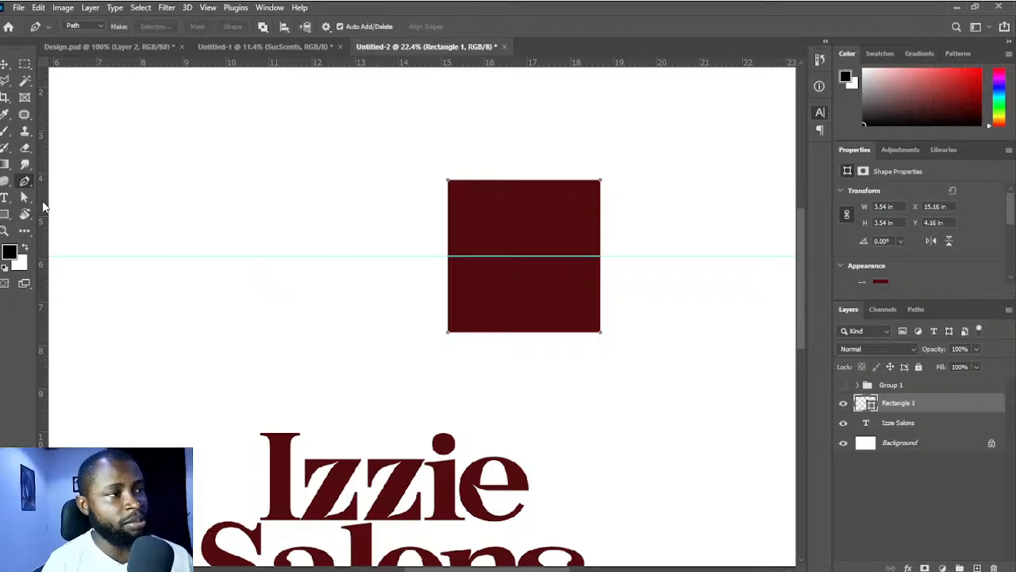
drag(44, 206, 525, 202)
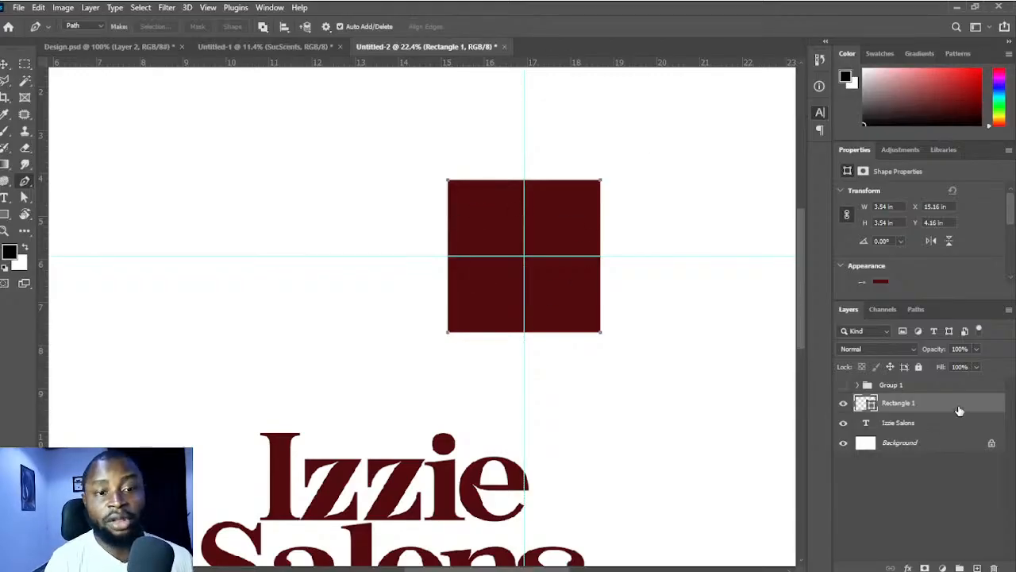
- Add an anchor point at the midpoint of each of the square's four sides, where the guides cross them
click(602, 256)
click(525, 181)
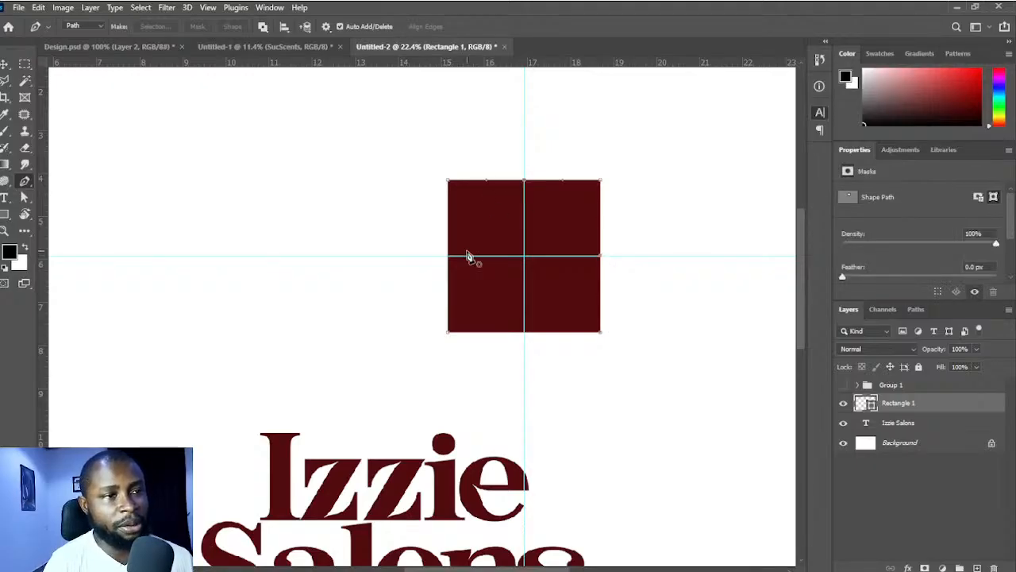
click(448, 256)
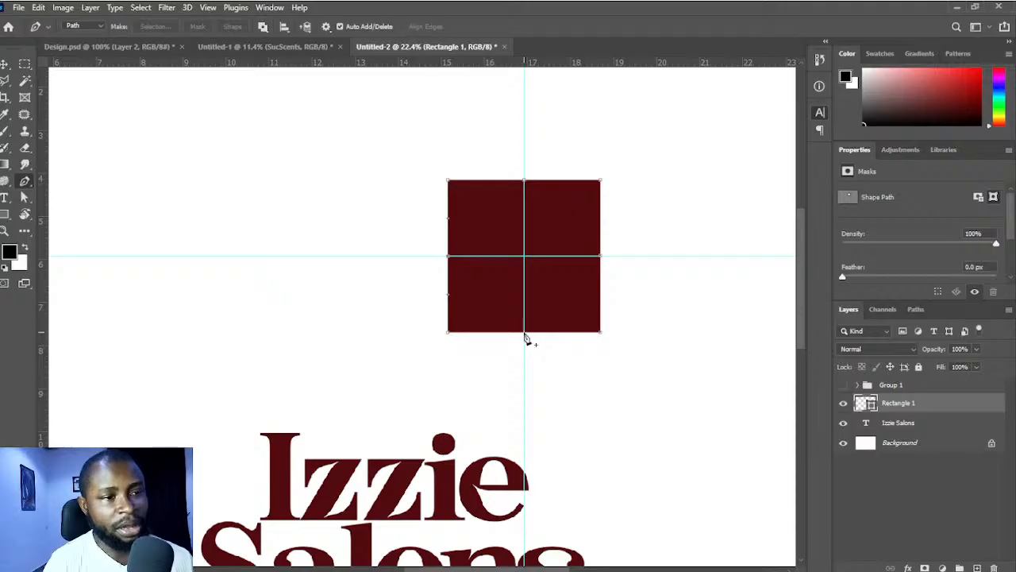
click(525, 333)
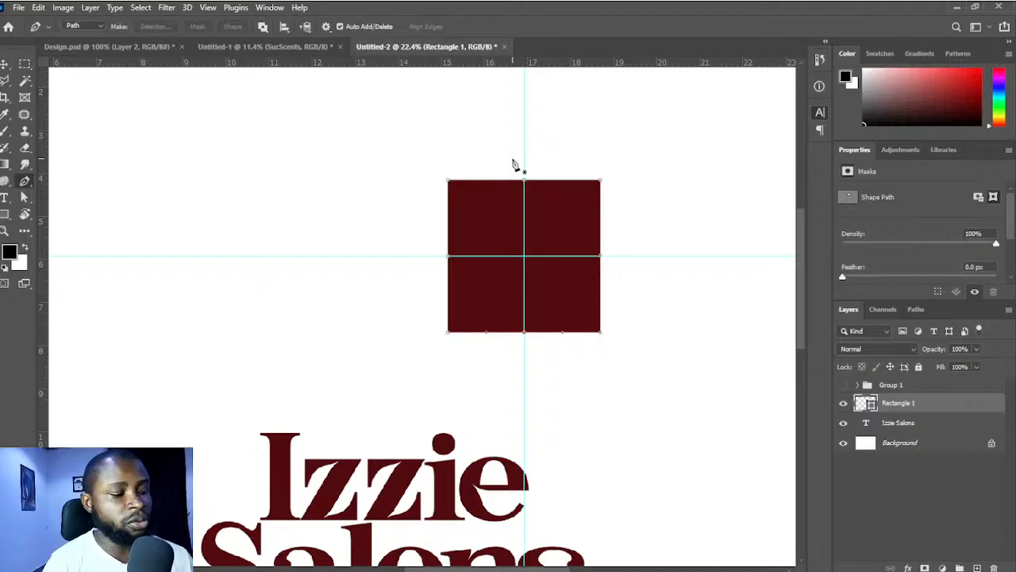
- Select the four mid-side anchor points and scale them inward about the centre to 76.46% so the sides curve inward
drag(510, 158, 540, 226)
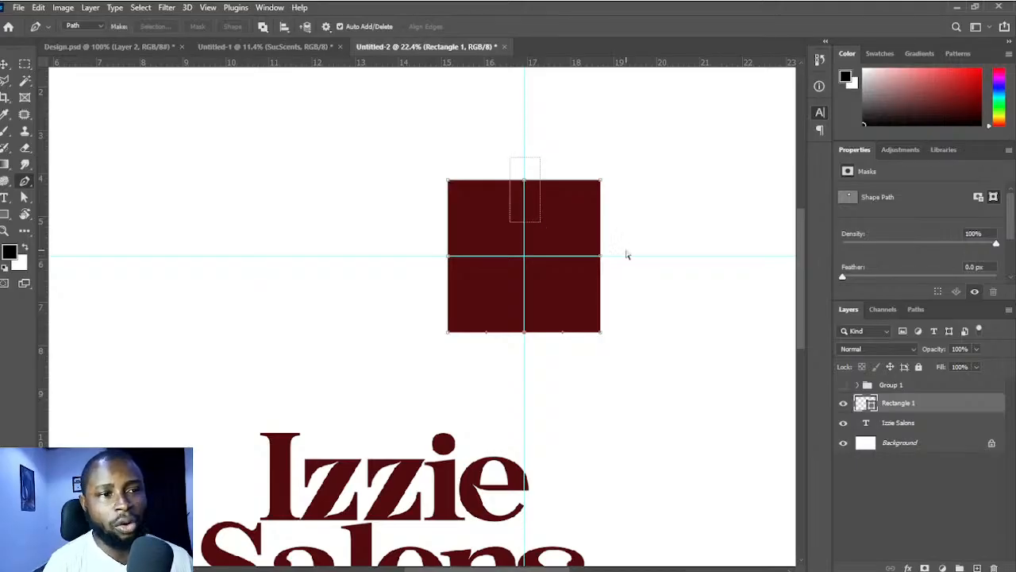
drag(605, 252, 567, 282)
drag(427, 240, 478, 286)
drag(548, 317, 507, 350)
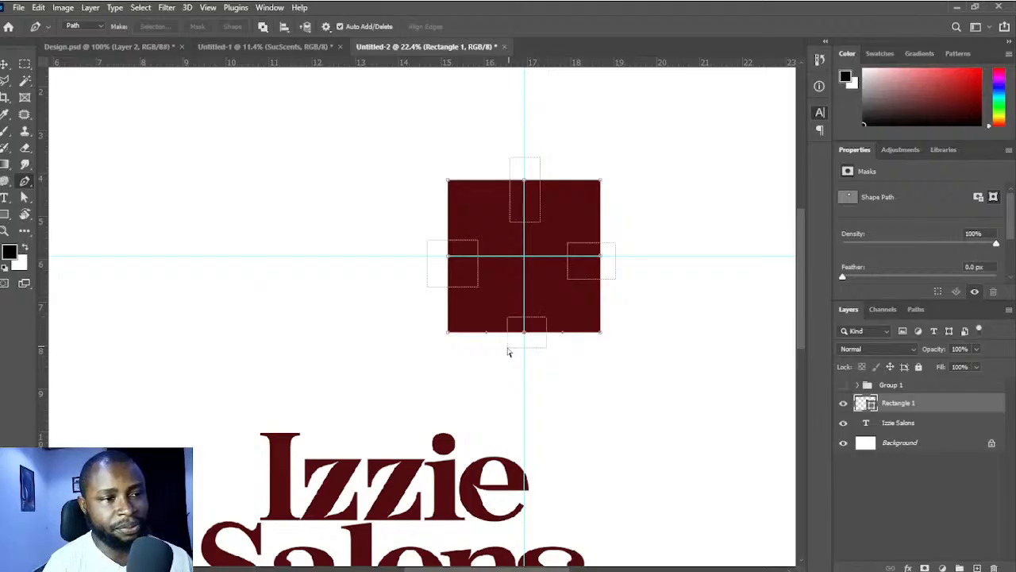
mouse_move(517, 291)
mouse_down()
mouse_move(508, 317)
mouse_move(514, 300)
mouse_up()
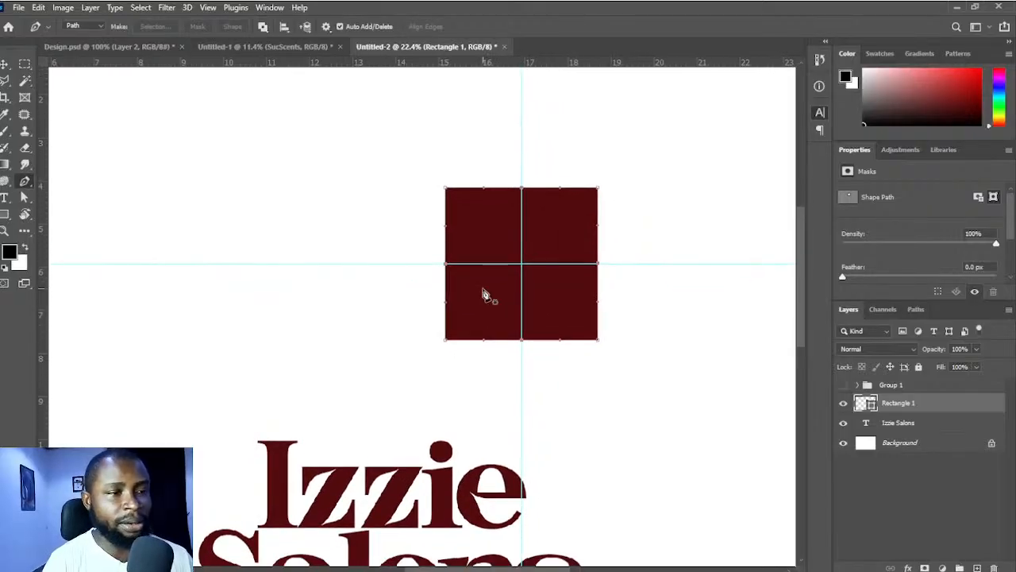
key(ctrl+t)
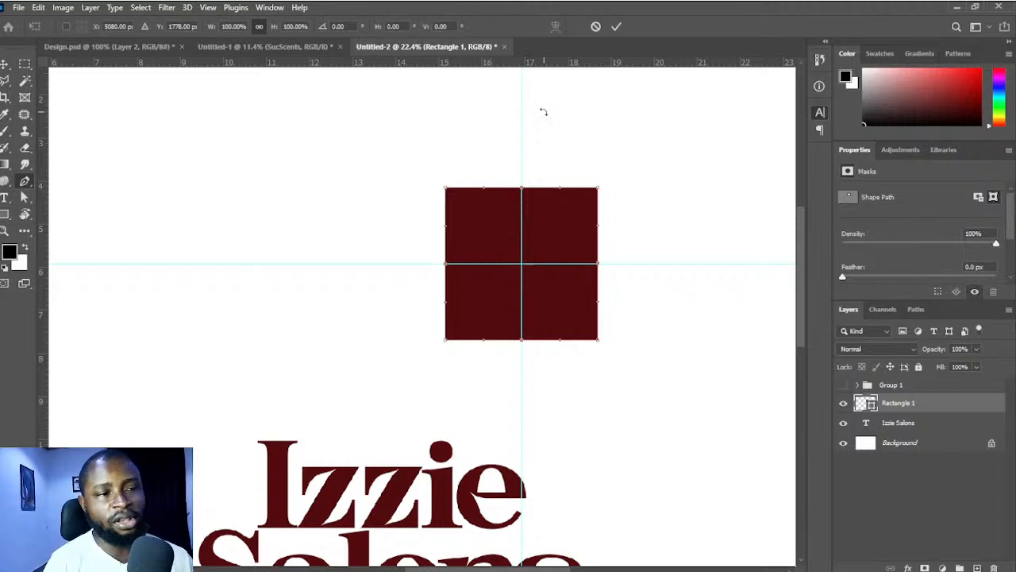
mouse_move(522, 188)
mouse_down()
mouse_move(522, 199)
mouse_move(521, 165)
mouse_move(523, 192)
mouse_up()
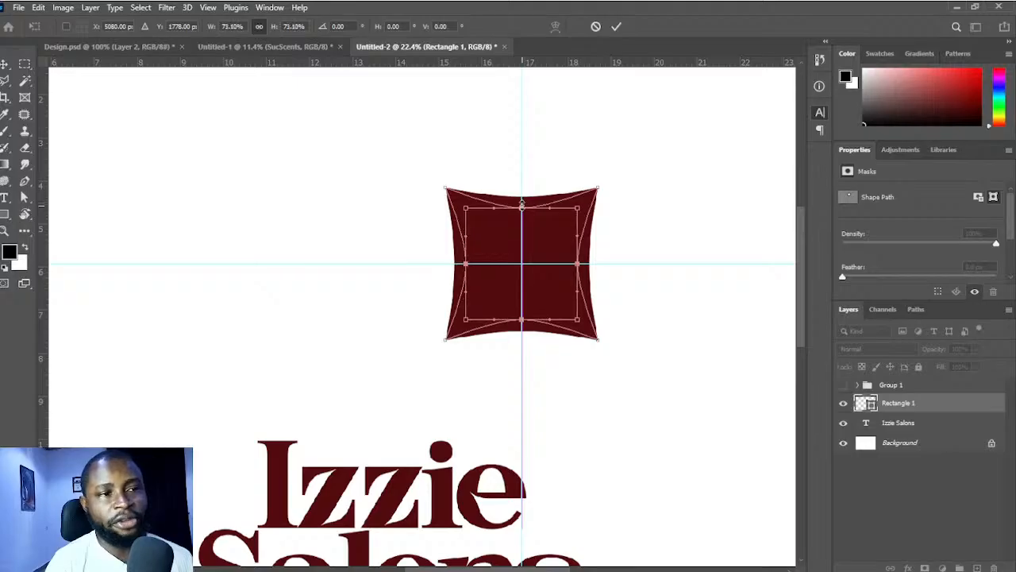
mouse_move(522, 194)
mouse_down()
mouse_move(522, 175)
mouse_move(521, 203)
mouse_up()
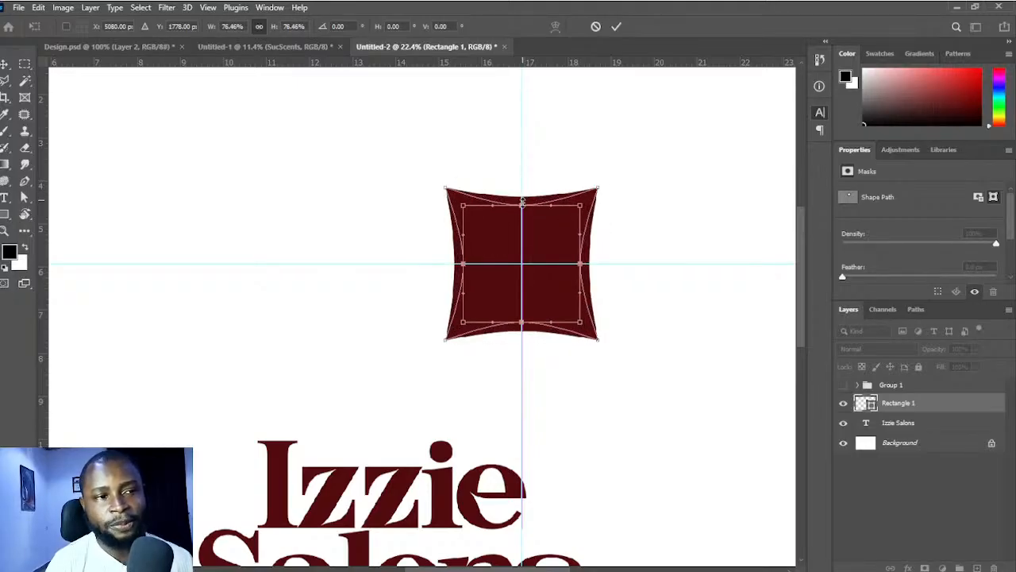
click(616, 26)
- Rotate the concave square by 45° so it stands as a four-pointed star
key(ctrl+t)
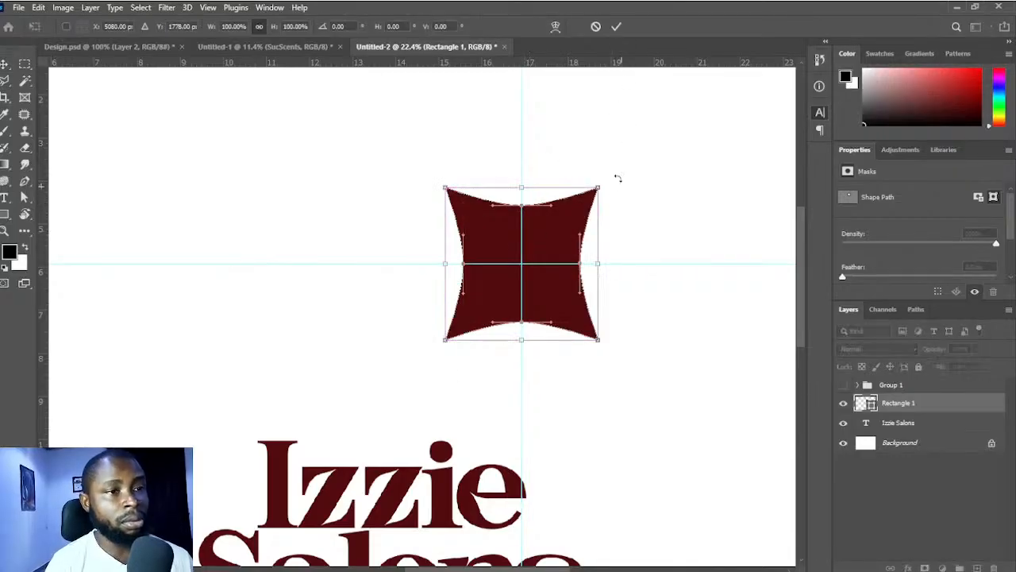
drag(617, 175, 524, 198)
key(Return)
- Scale the four-pointed star to 60.17% and place it just above the word Izzie
key(ctrl+t)
drag(547, 261, 387, 388)
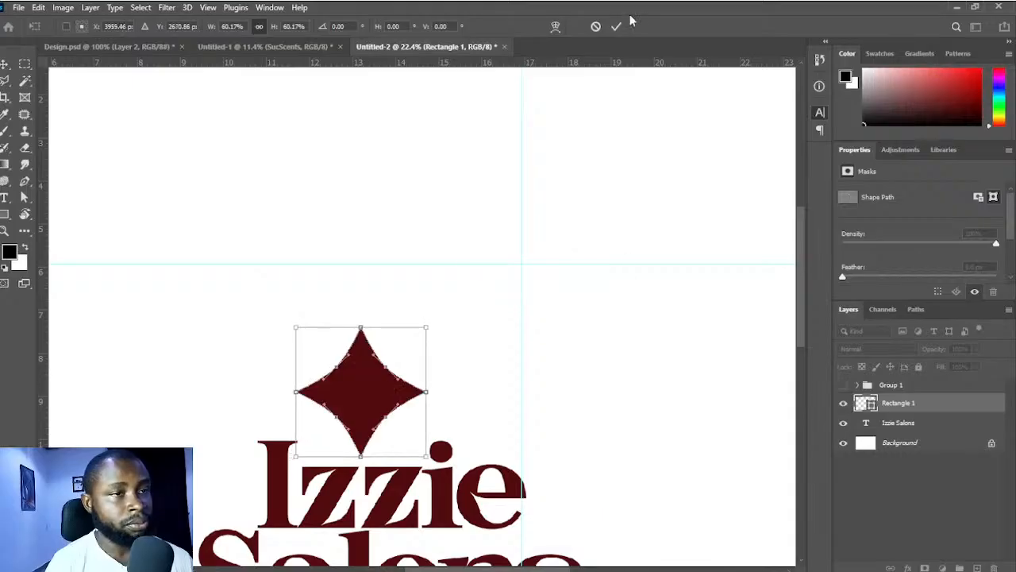
click(616, 26)
key(ctrl+alt+t)
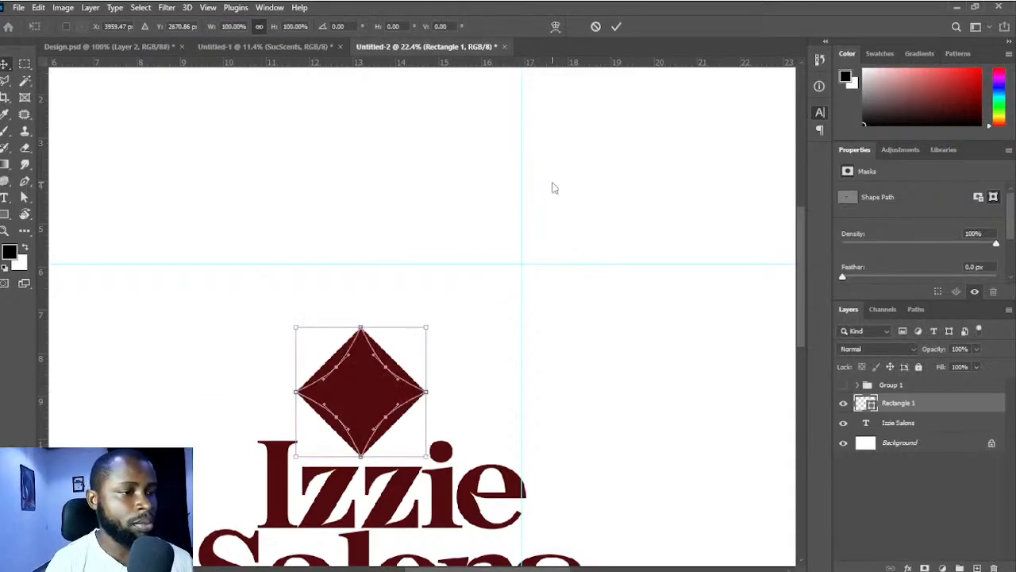
drag(446, 255, 390, 269)
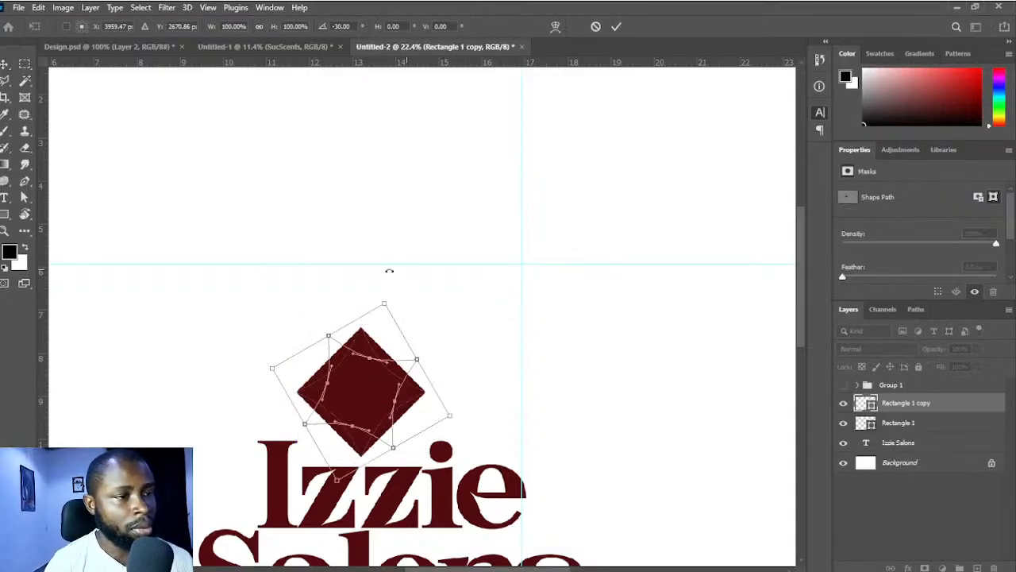
click(595, 26)
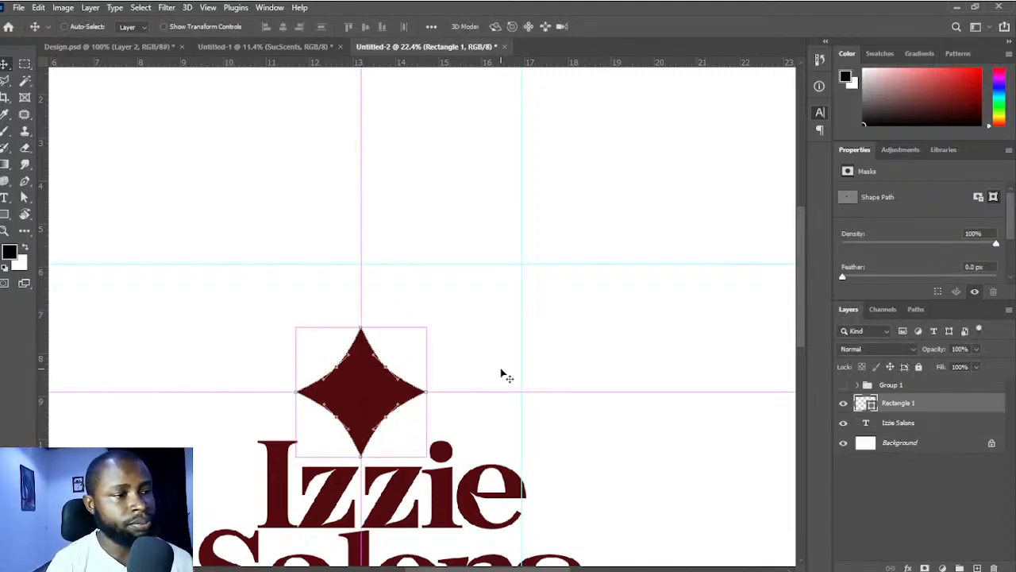
- Duplicate the four-pointed star in place and rotate the copy by -45° to form an eight-pointed star
click(919, 417)
click(918, 405)
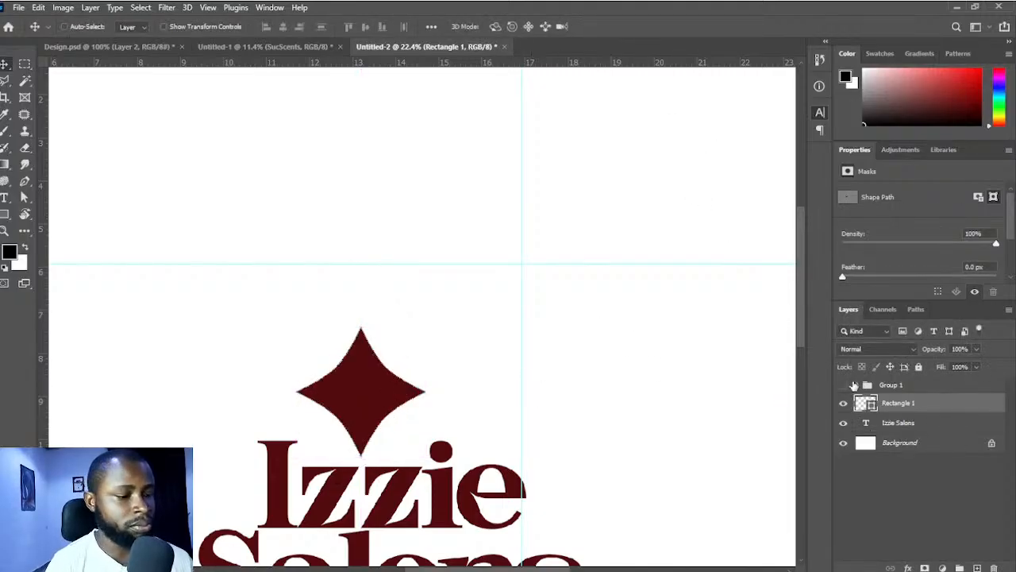
key(ctrl+t)
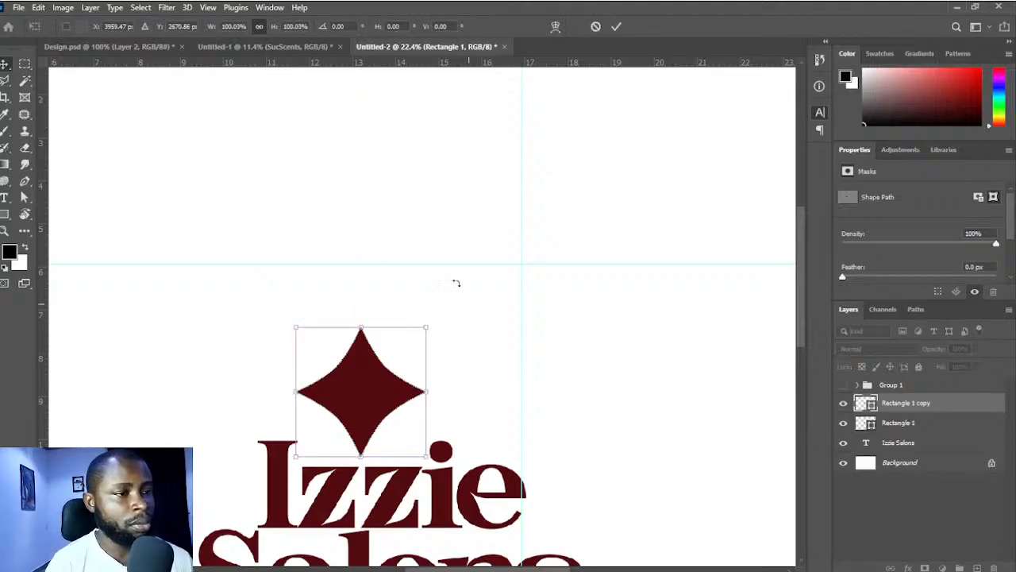
drag(453, 283, 370, 267)
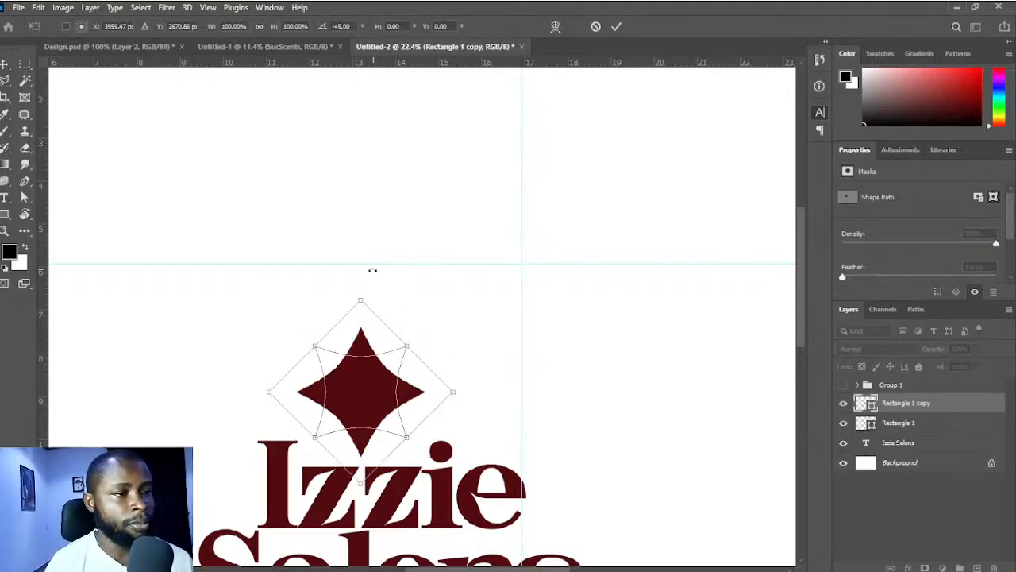
click(616, 26)
scroll(509, 281, down, 3)
scroll(491, 337, down, 1)
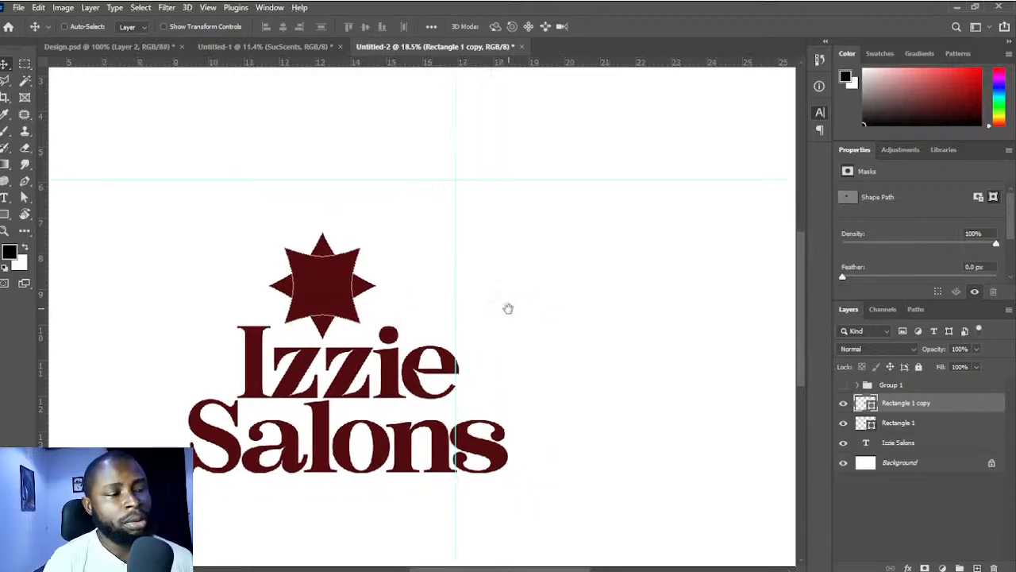
click(855, 490)
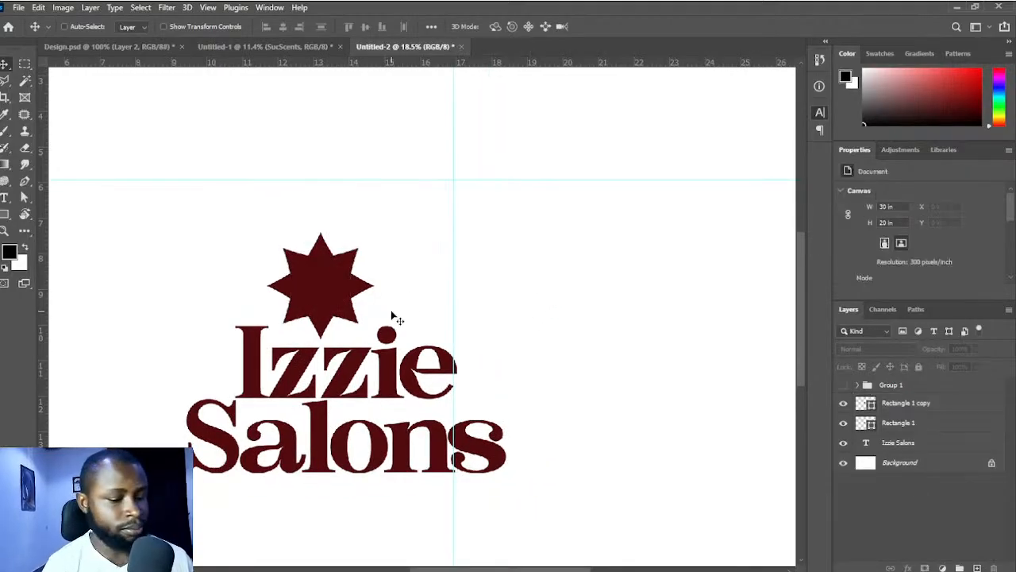
- Remove the line break in the wordmark so Izzie Salons reads on a single line
scroll(391, 320, down, 3)
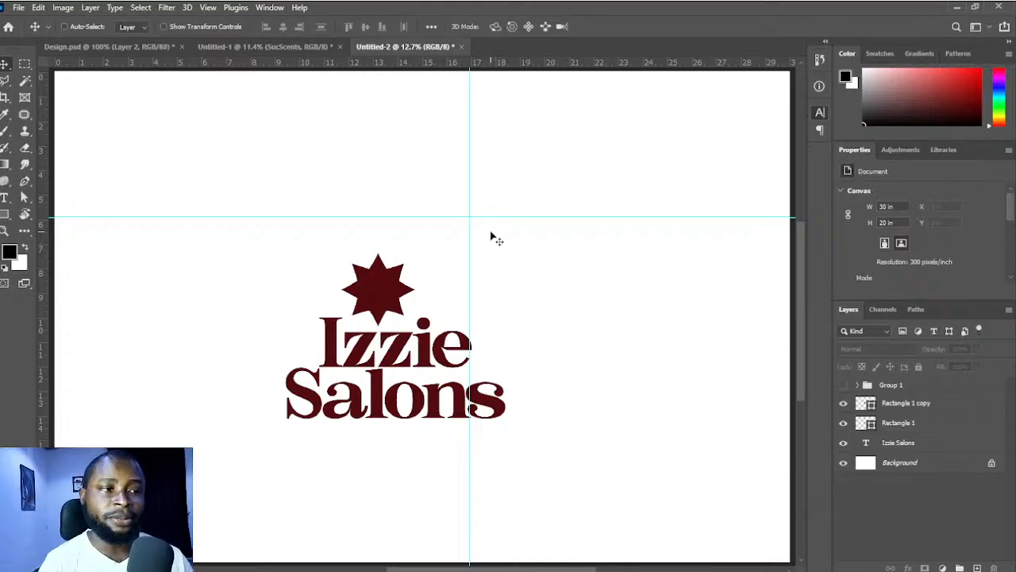
scroll(412, 326, up, 1)
scroll(412, 326, up, 2)
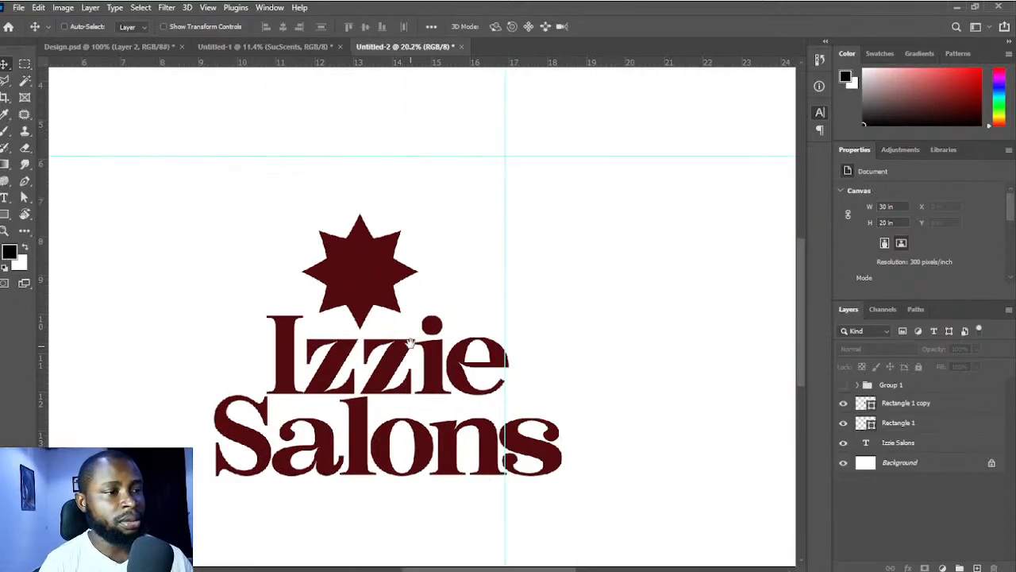
scroll(390, 261, down, 2)
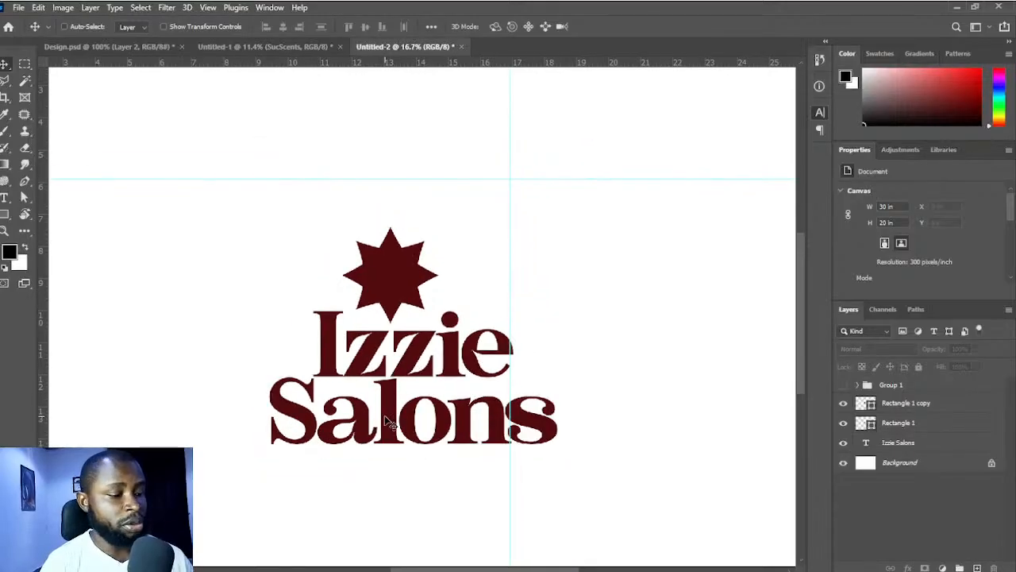
key(t)
click(270, 405)
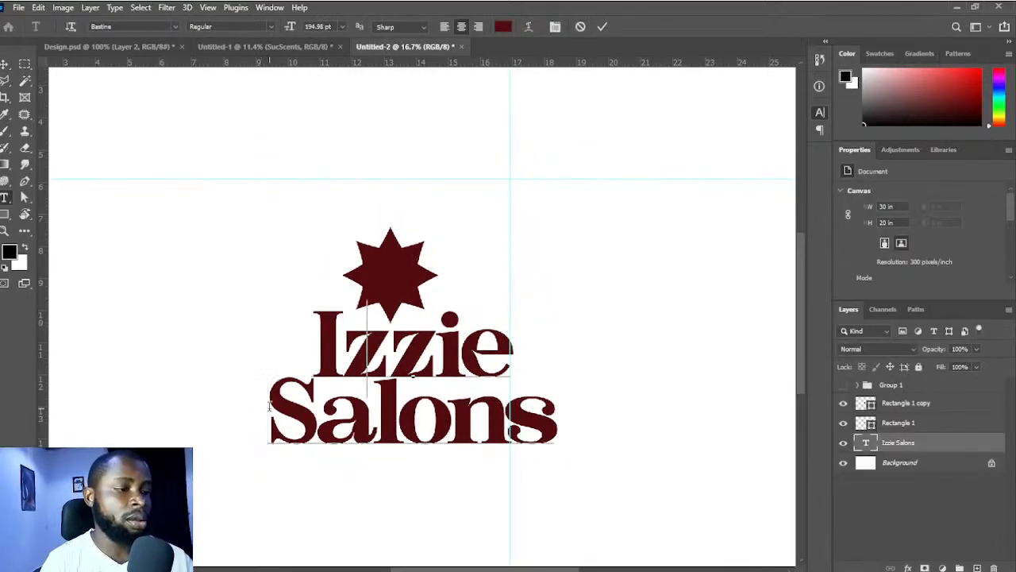
key(BackSpace)
click(601, 26)
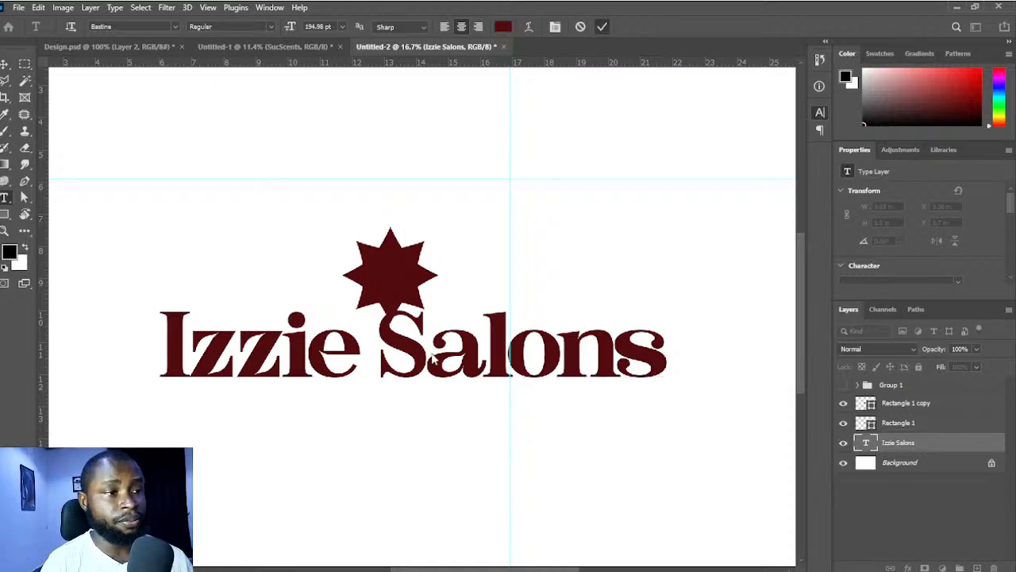
- Move the one-line wordmark down so it sits clear below the star, at X 6.3 in and Y 10.79 in
key(v)
drag(428, 351, 367, 389)
scroll(443, 394, down, 5)
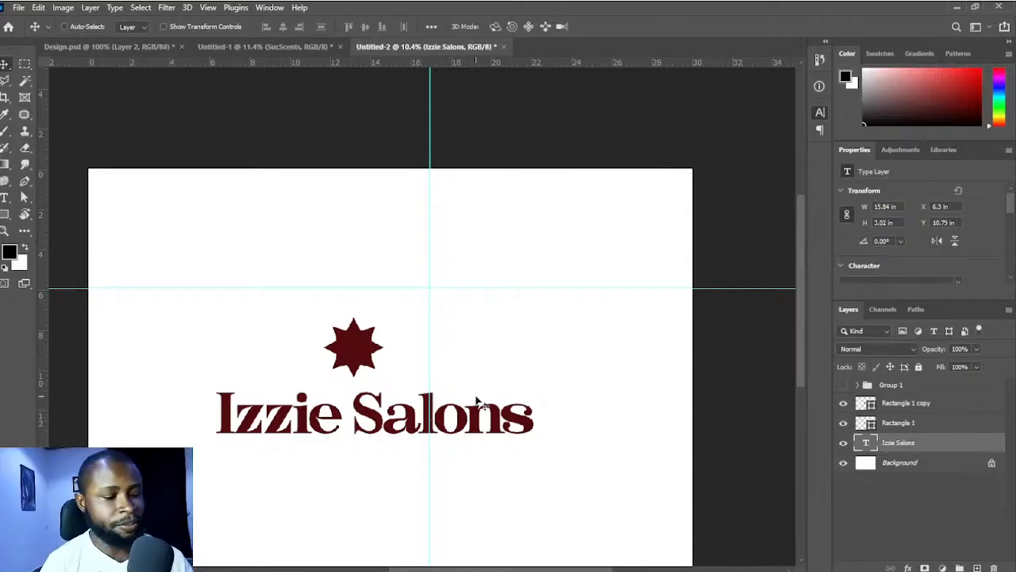
scroll(476, 405, up, 4)
scroll(479, 318, left, 4)
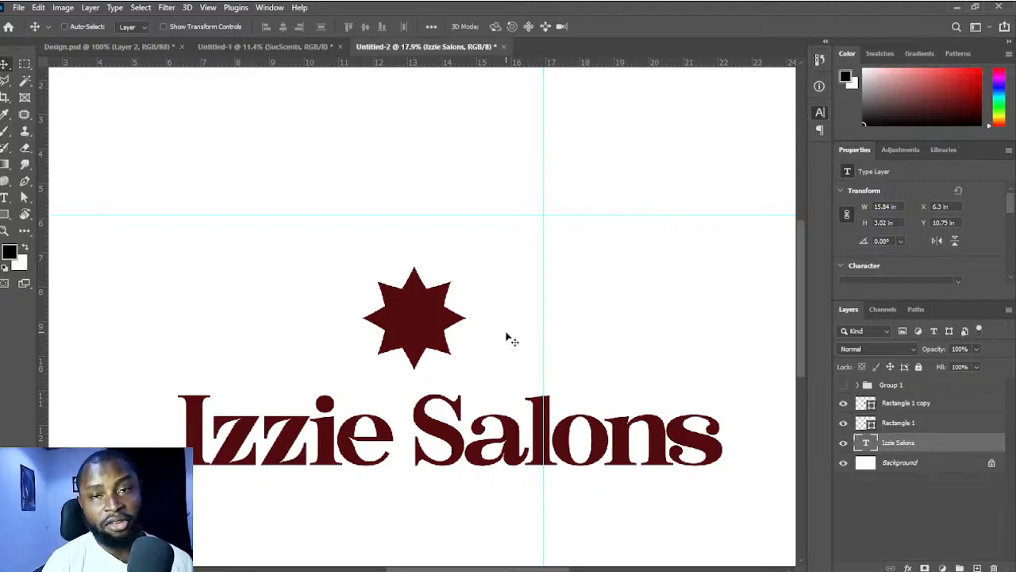
scroll(496, 345, down, 3)
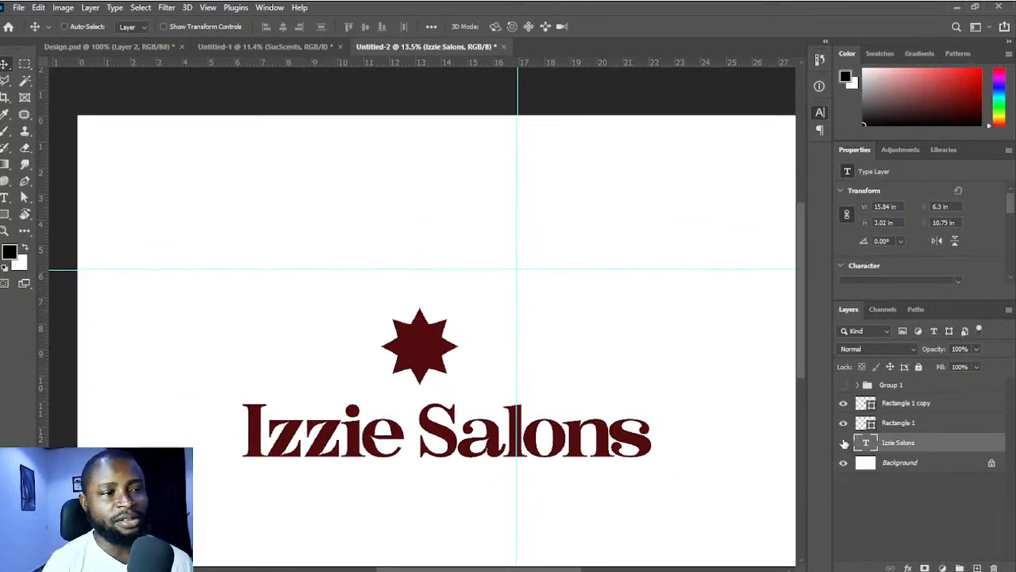
- Check the wordmark and star layers by toggling their visibility, and merge the two star shapes into one layer
click(844, 442)
click(844, 442)
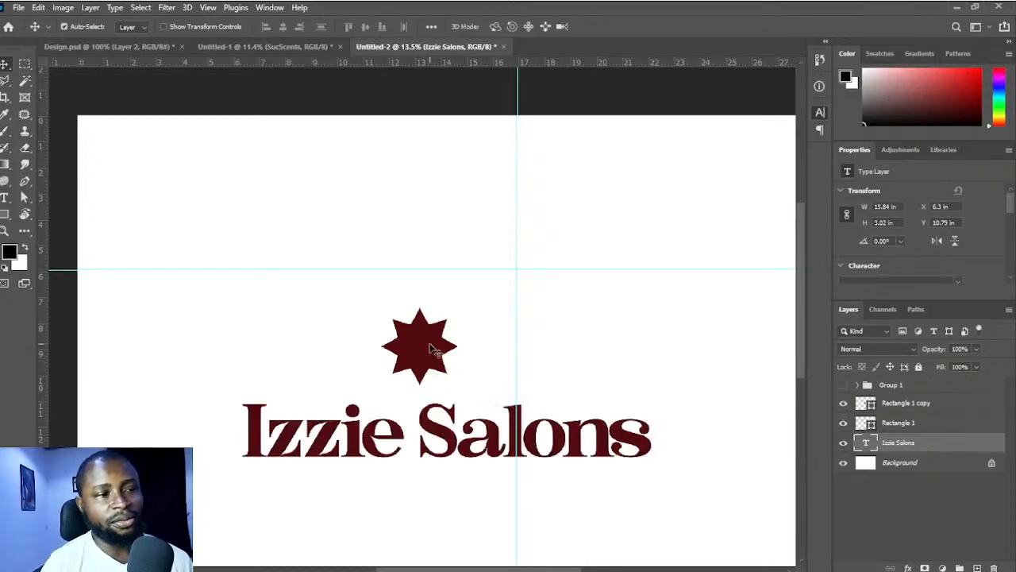
click(840, 403)
click(843, 403)
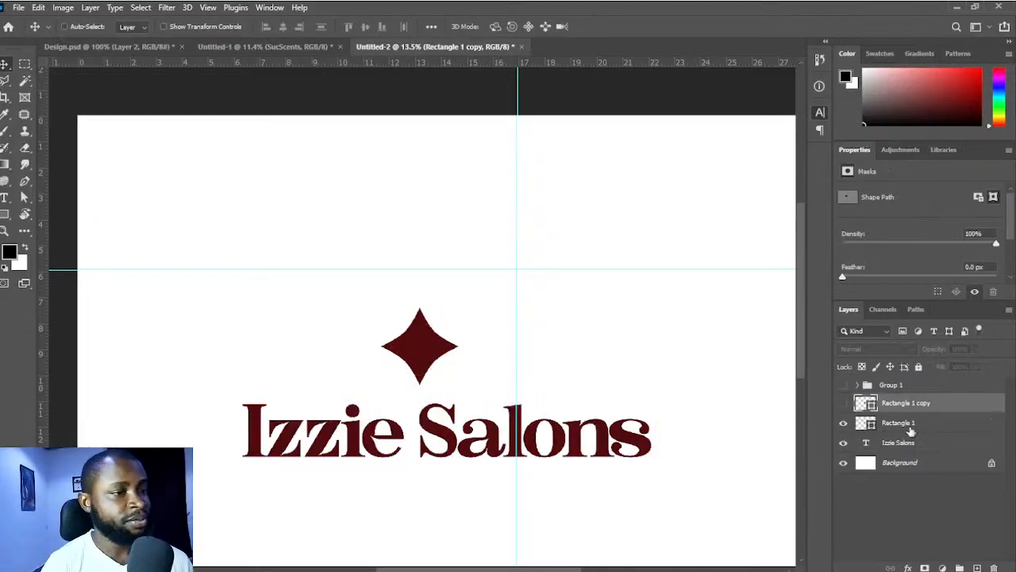
click(843, 404)
click(918, 424)
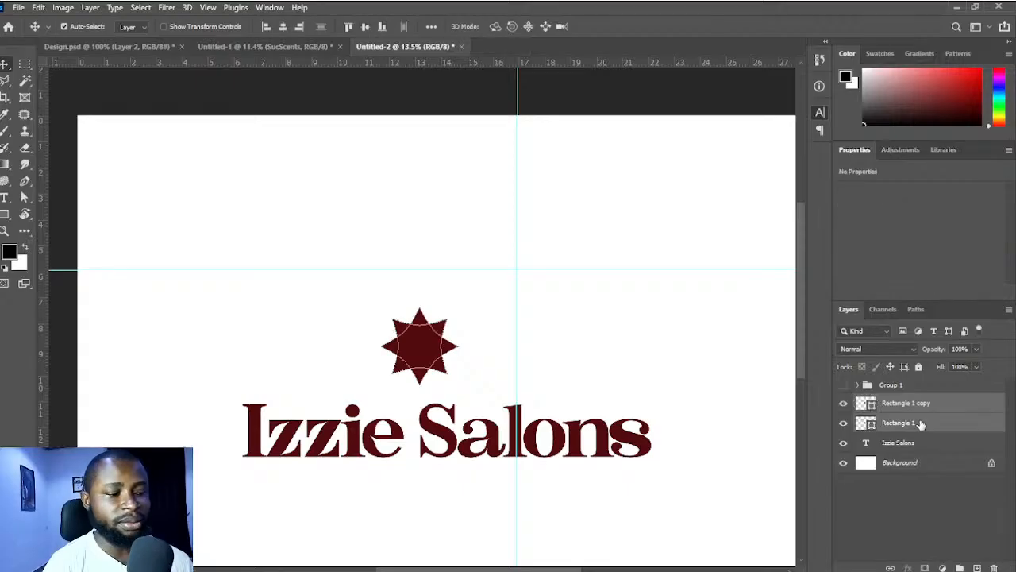
key(Delete)
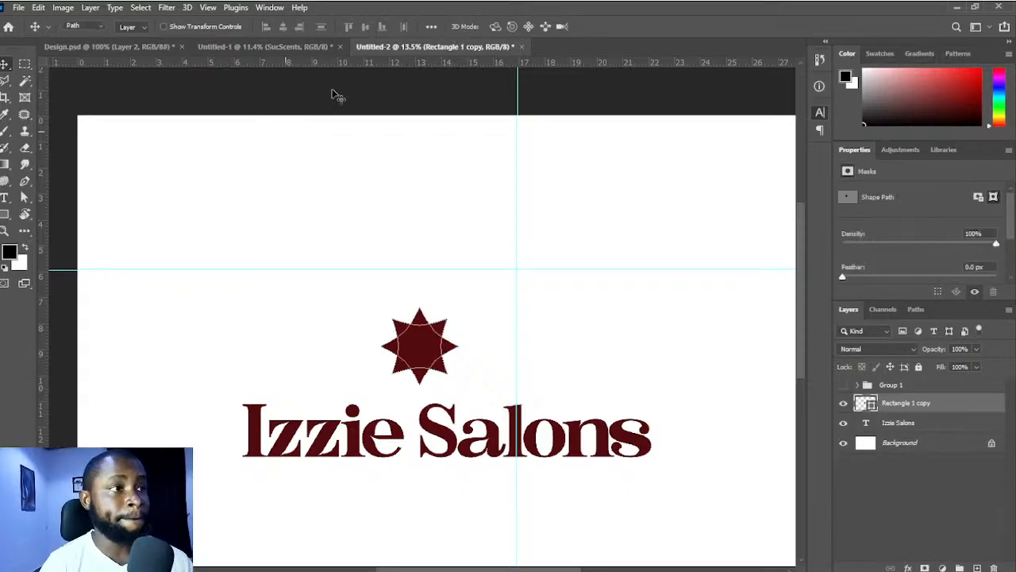
key(p)
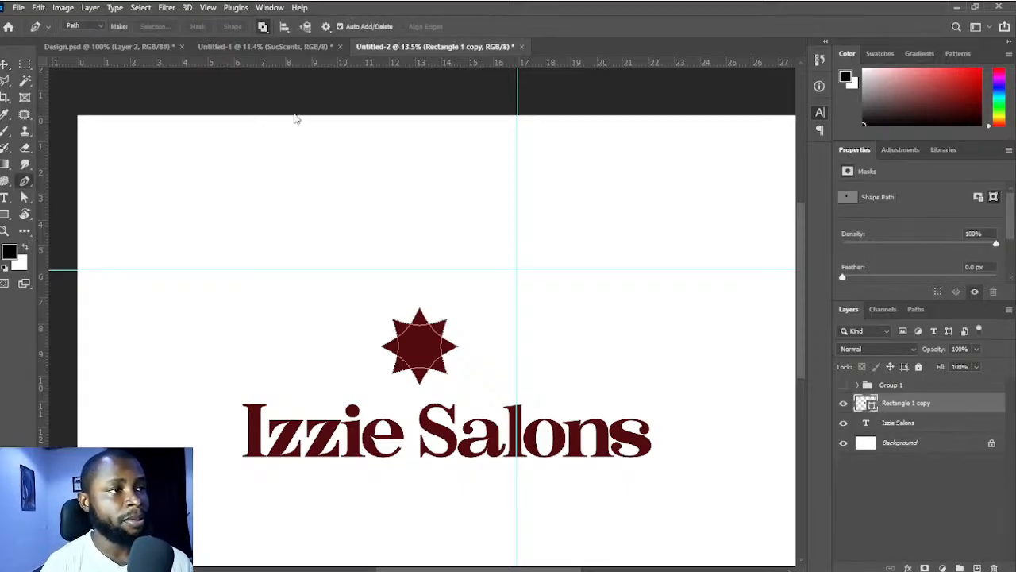
key(Escape)
key(Delete)
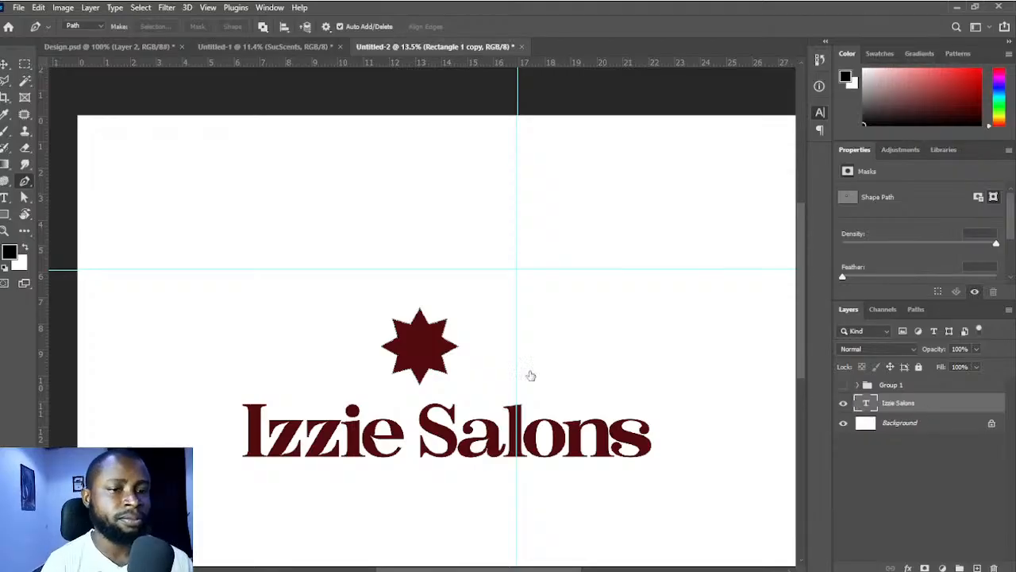
key(v)
key(ctrl+z)
- Hide the merged eight-pointed star layer and draw a dark red circle about 0.45 × 0.44 in above the wordmark
click(931, 402)
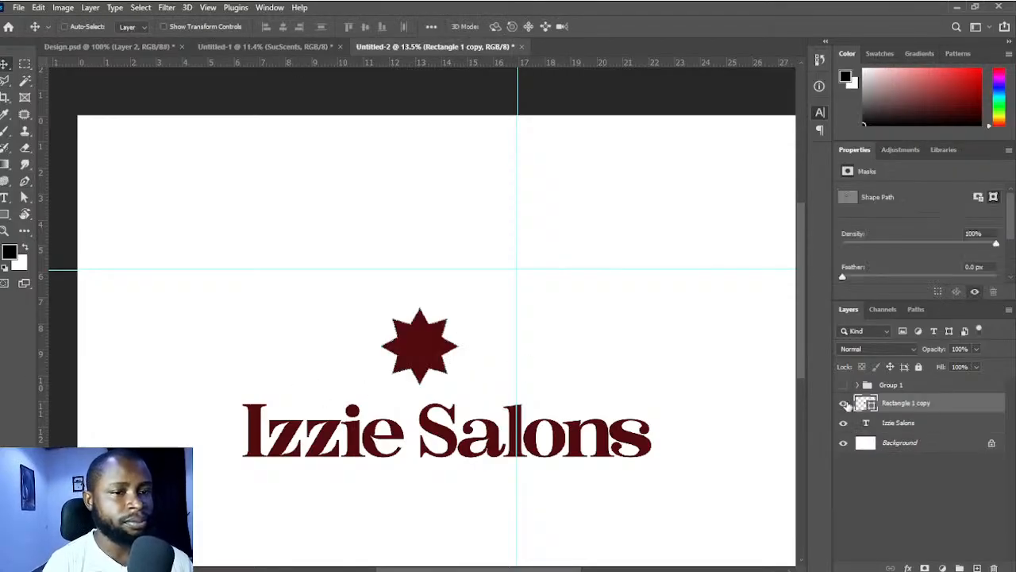
click(843, 402)
click(4, 215)
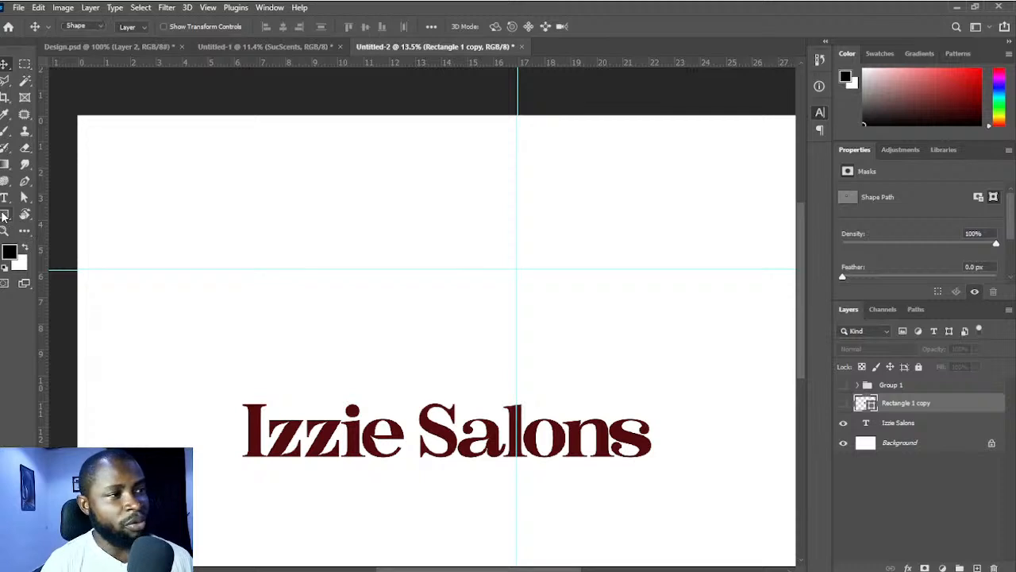
key(shift+u)
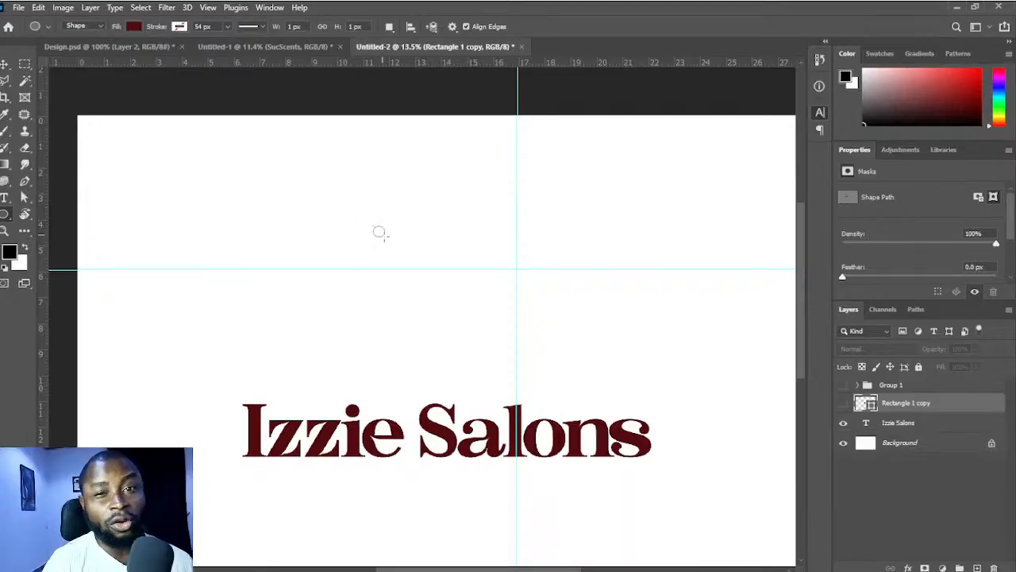
drag(368, 221, 381, 233)
scroll(375, 229, up, 2)
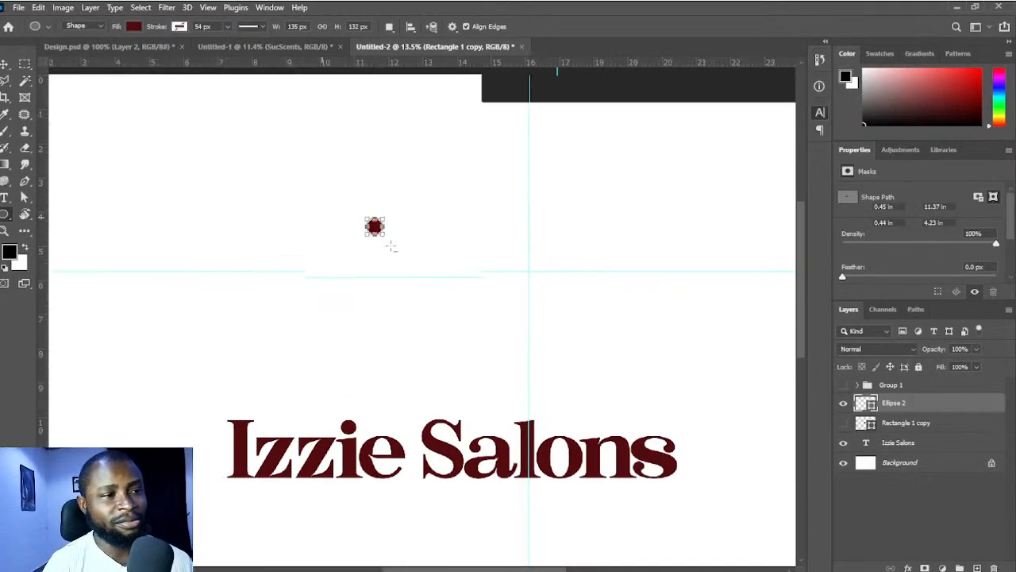
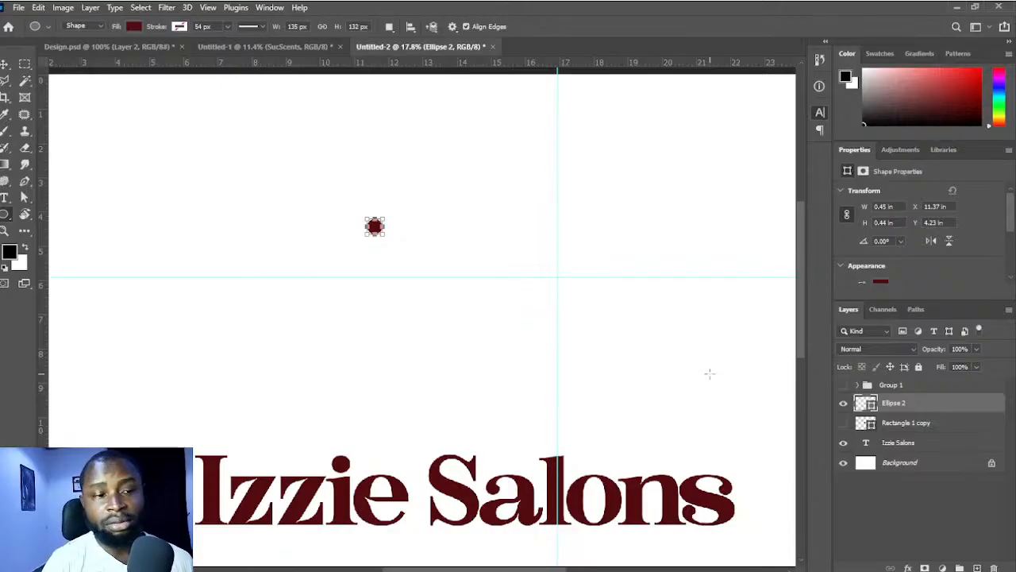
- Duplicate the small circle diagonally up to its right and scale the overlapping copy to about 0.64 × 0.62 in
key(v)
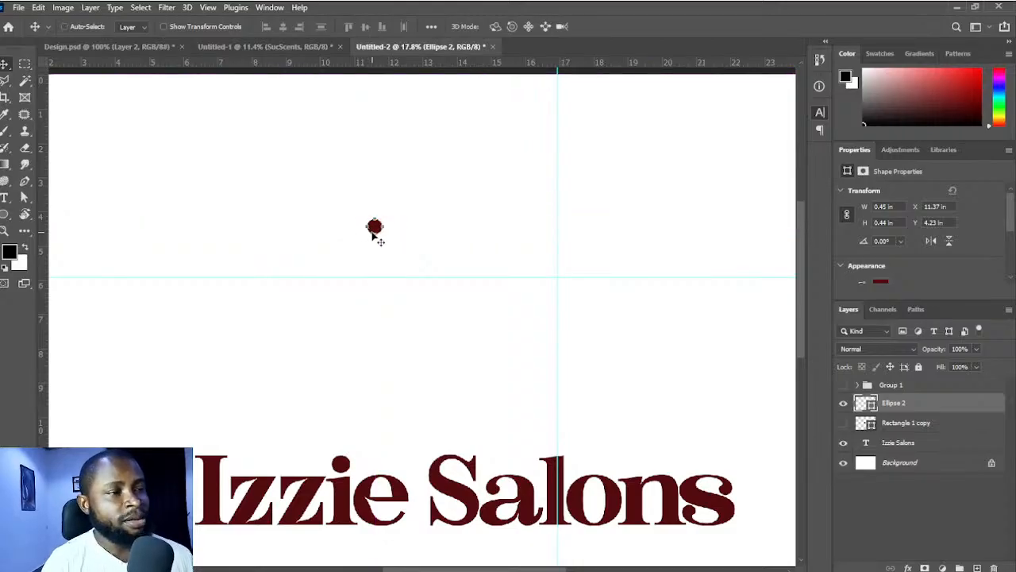
scroll(385, 234, up, 3)
scroll(375, 228, up, 1)
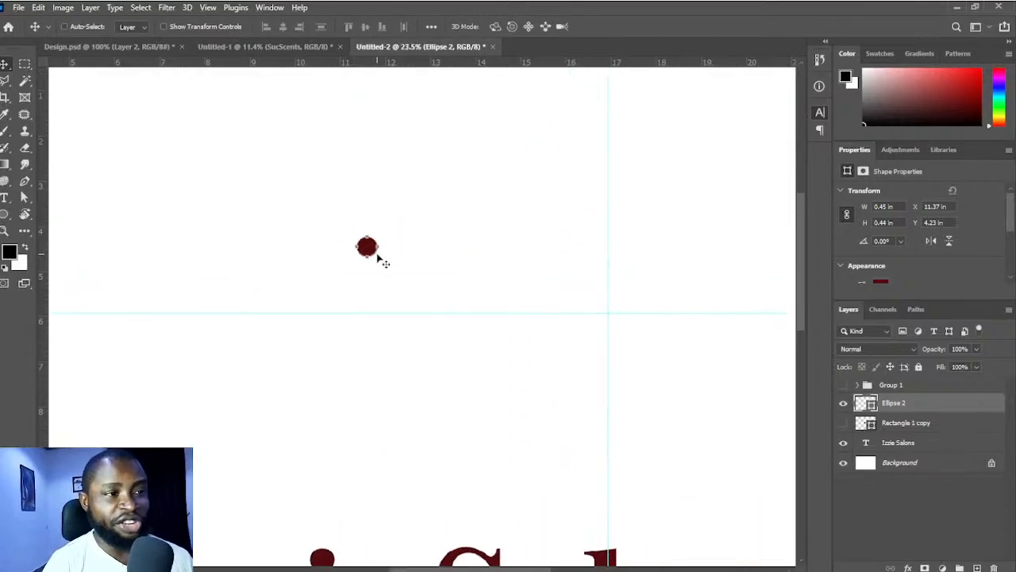
drag(382, 251, 412, 223)
key(ctrl+t)
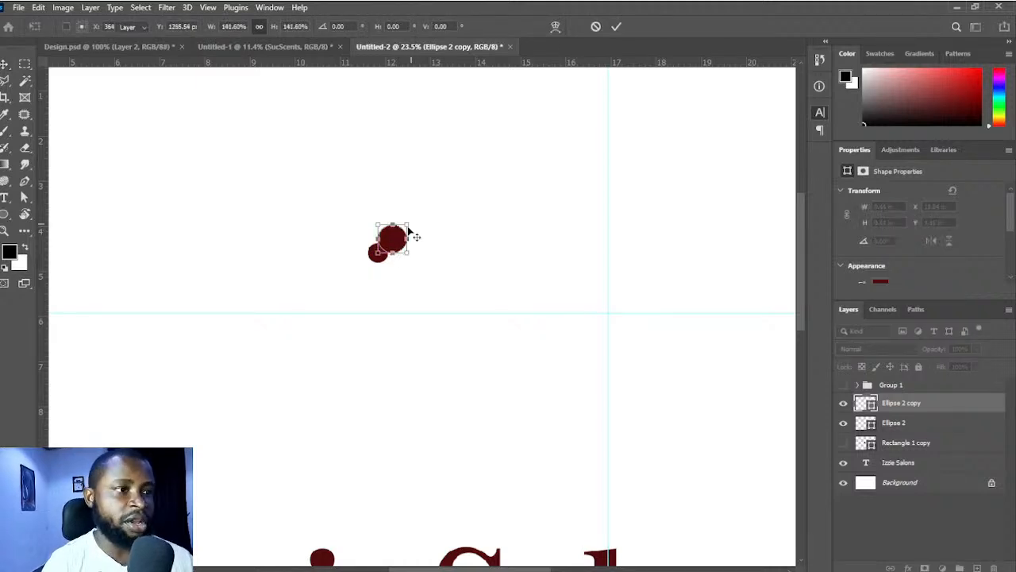
key(Return)
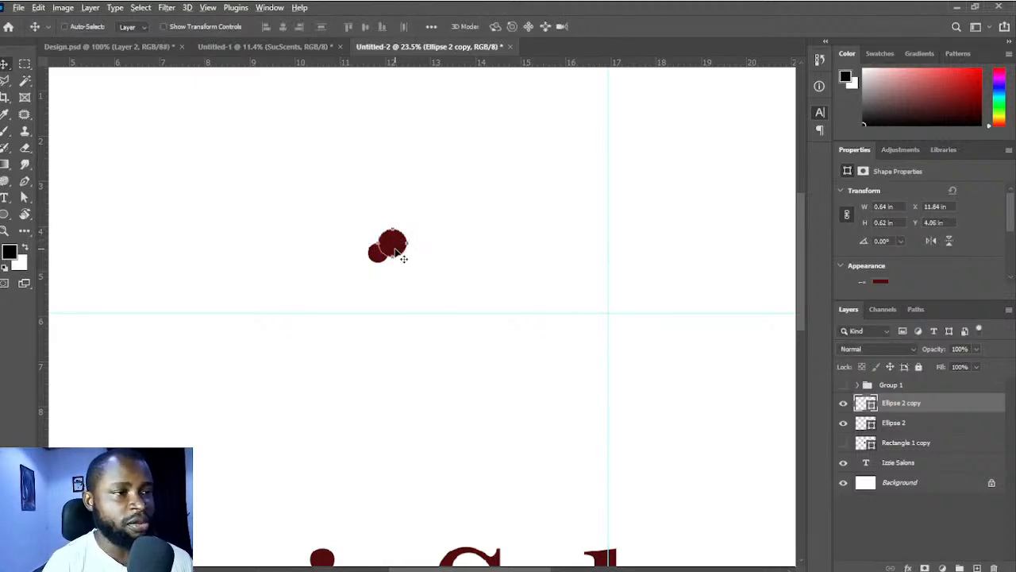
- Duplicate the 0.64 in circle twice, placing one copy at the cluster's lower left and the other, scaled to about 0.86 × 0.85 in, at its upper right
drag(399, 253, 378, 278)
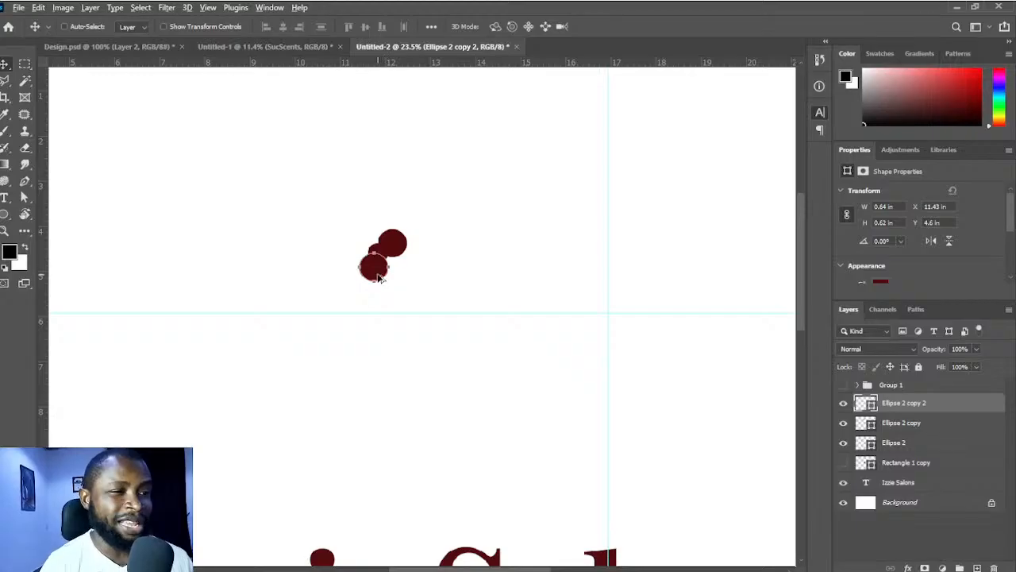
drag(376, 275, 406, 306)
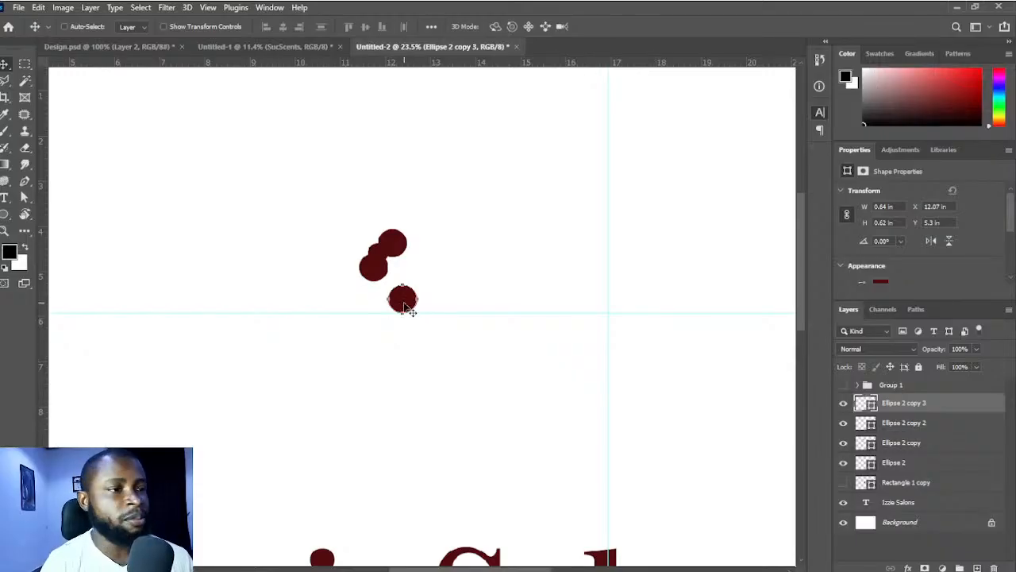
drag(406, 310, 433, 230)
key(ctrl+t)
key(Return)
- Duplicate the largest circle to its right and place four copies of the 0.64 in circle along the cluster's underside
scroll(429, 248, up, 2)
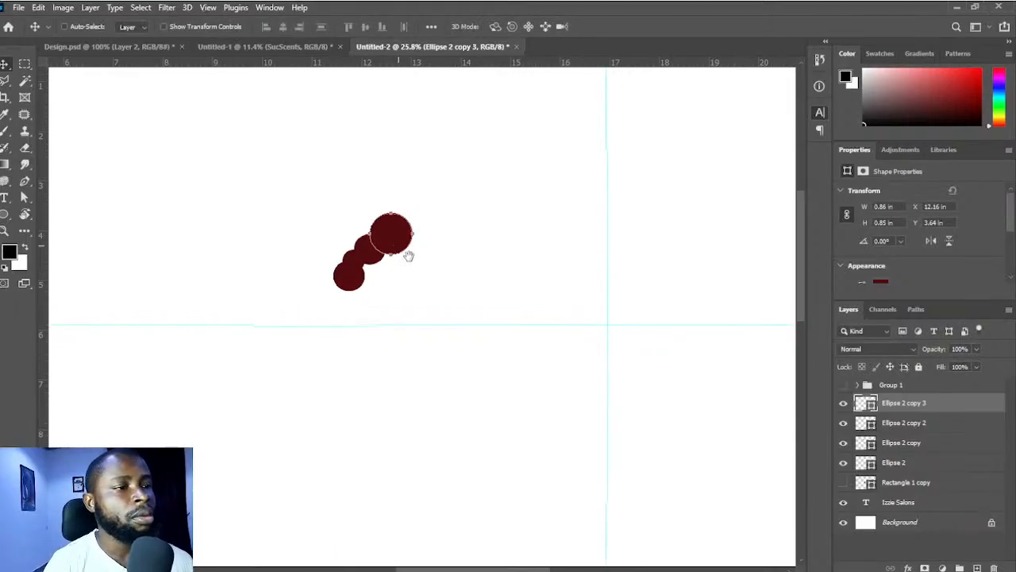
drag(405, 249, 429, 248)
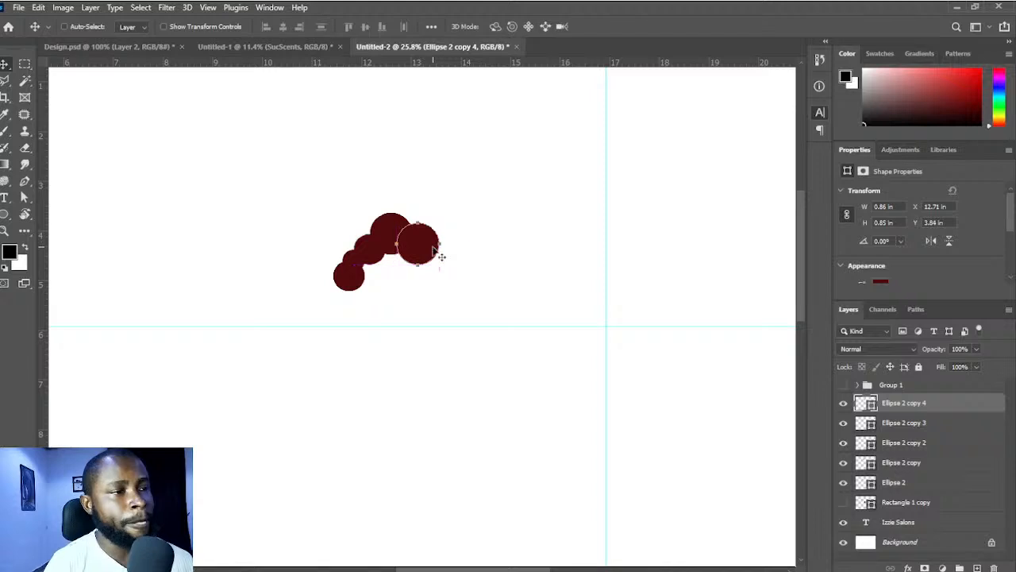
scroll(357, 289, up, 2)
click(350, 289)
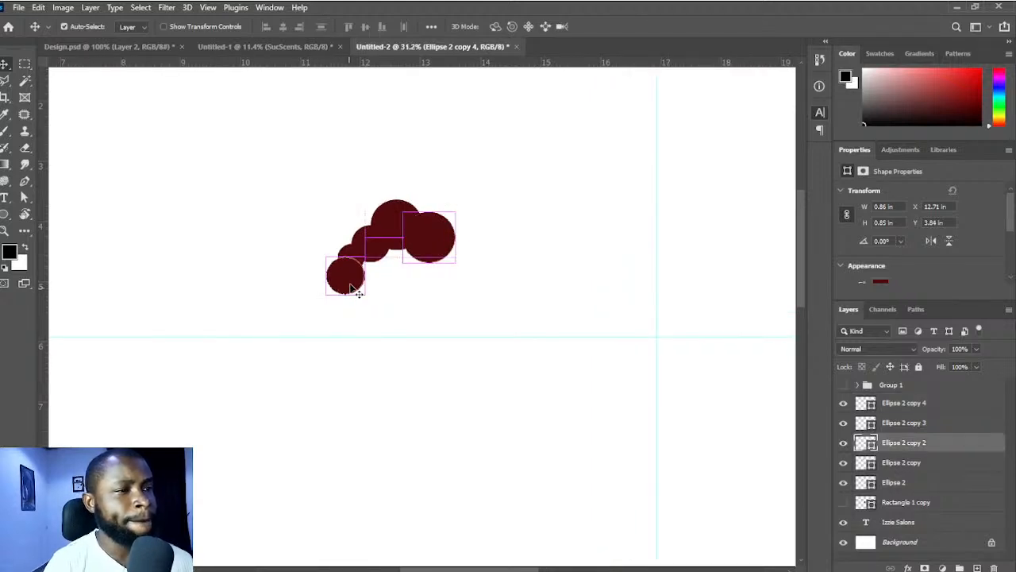
drag(347, 287, 462, 262)
scroll(363, 295, up, 1)
alt+click(316, 282)
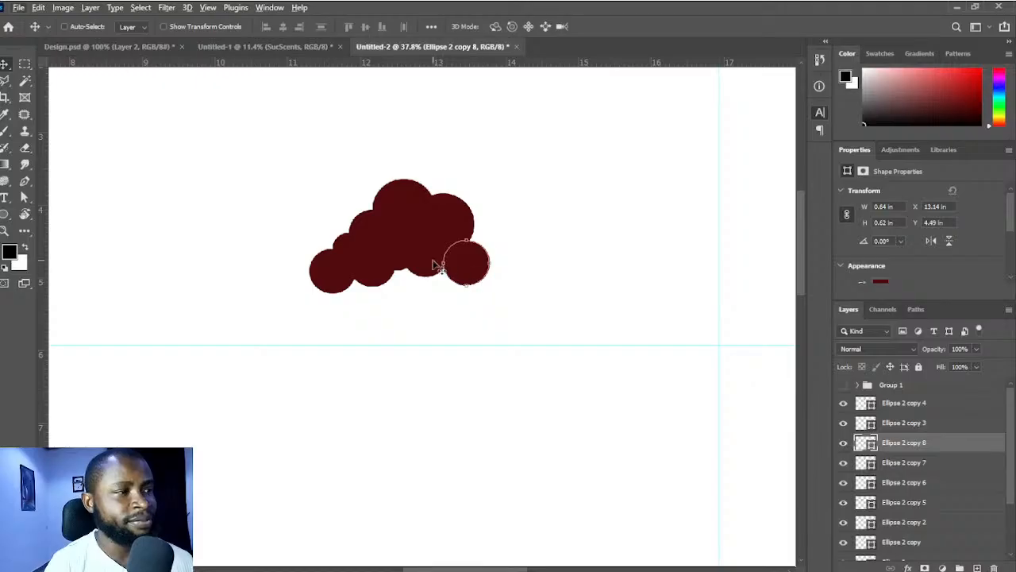
- Draw a large circle about 4.44 × 4.54 in over the cluster, with its layer above the small ellipse layers
scroll(361, 353, down, 5)
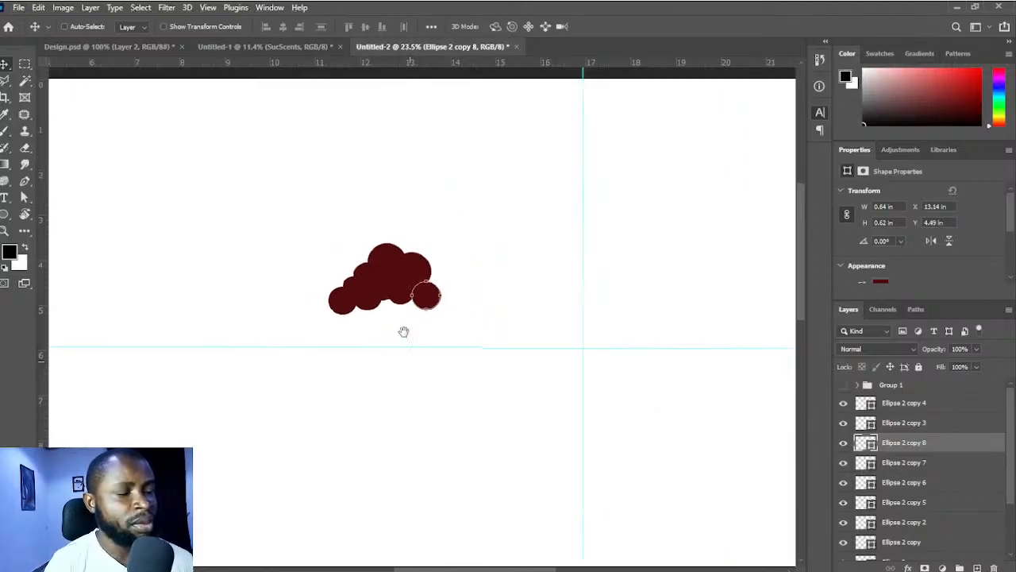
drag(409, 360, 402, 330)
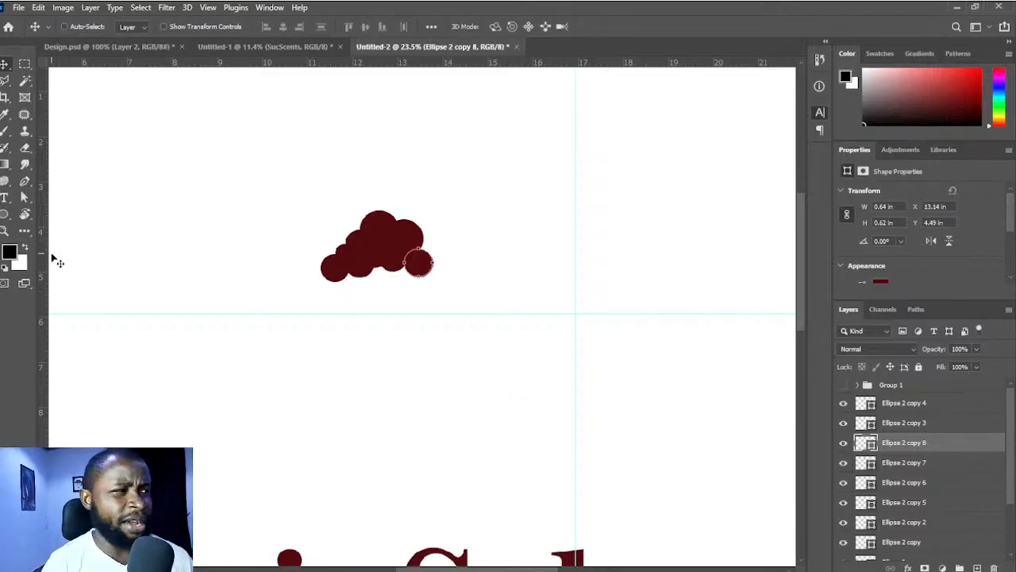
click(5, 215)
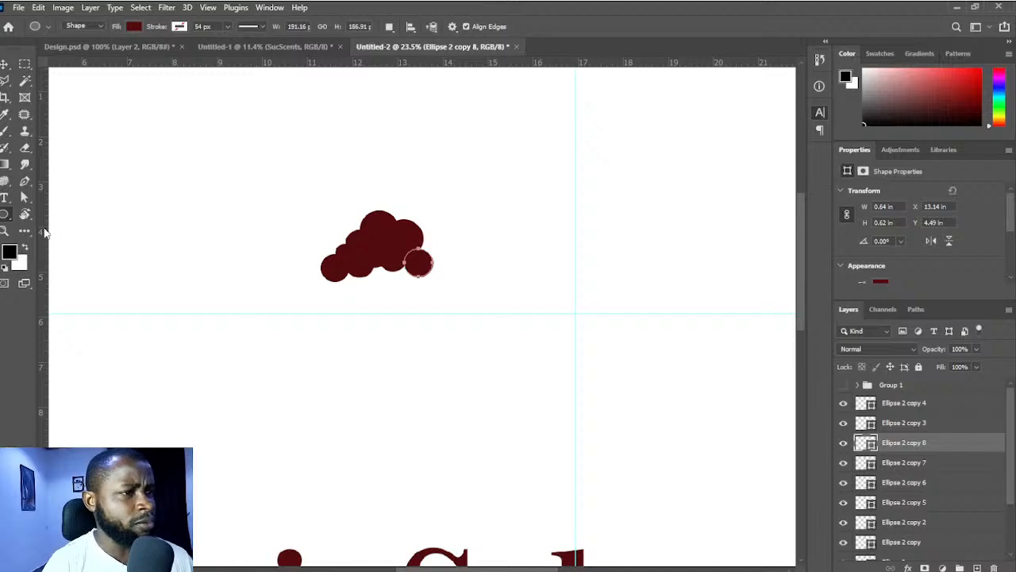
scroll(754, 429, down, 1)
scroll(478, 309, down, 3)
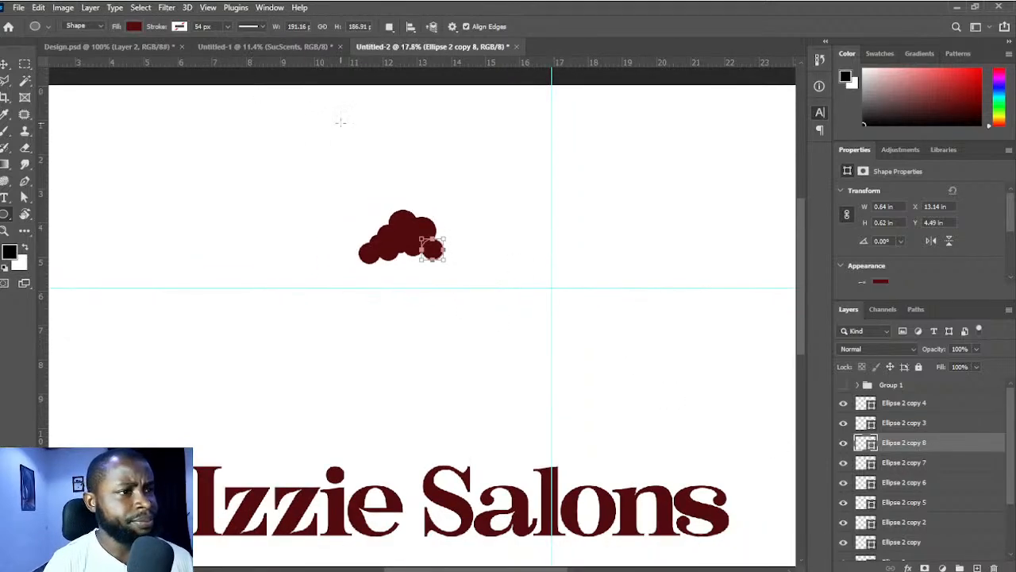
scroll(381, 246, up, 1)
drag(331, 237, 482, 392)
drag(843, 445, 916, 397)
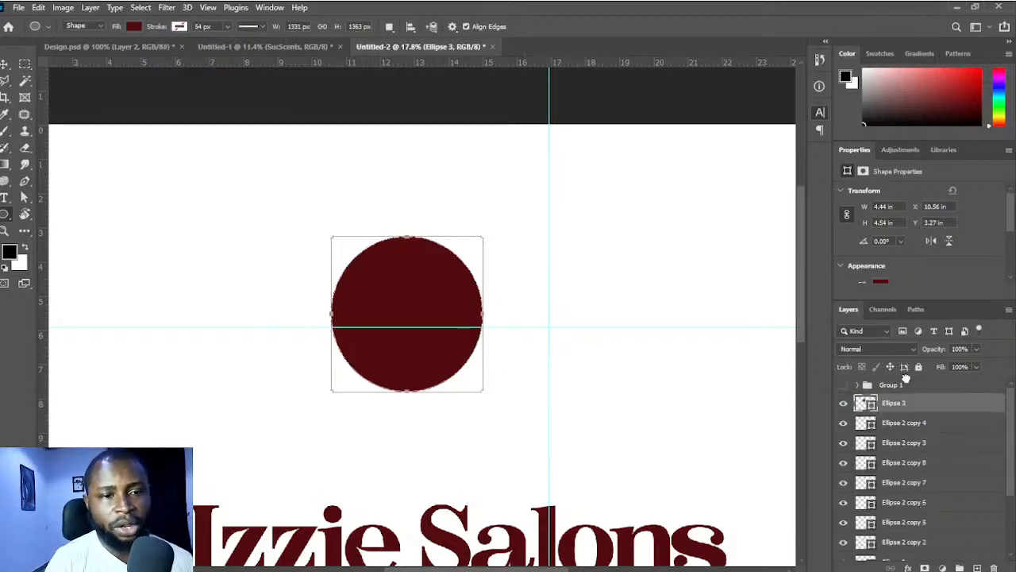
- Remove the large circle's fill and give it a dark red 54 px stroke, turning it into a ring
click(124, 48)
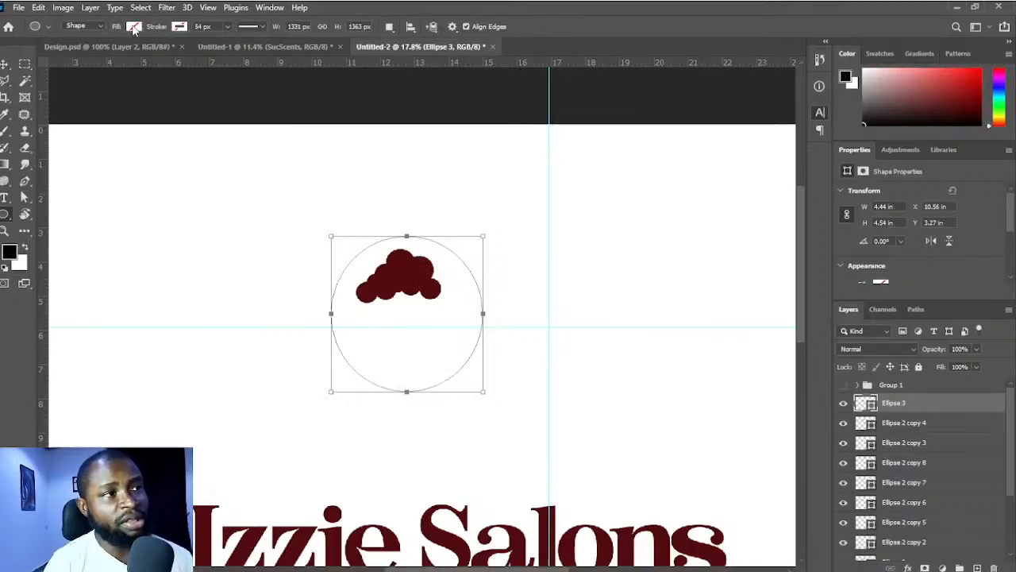
click(181, 28)
click(99, 97)
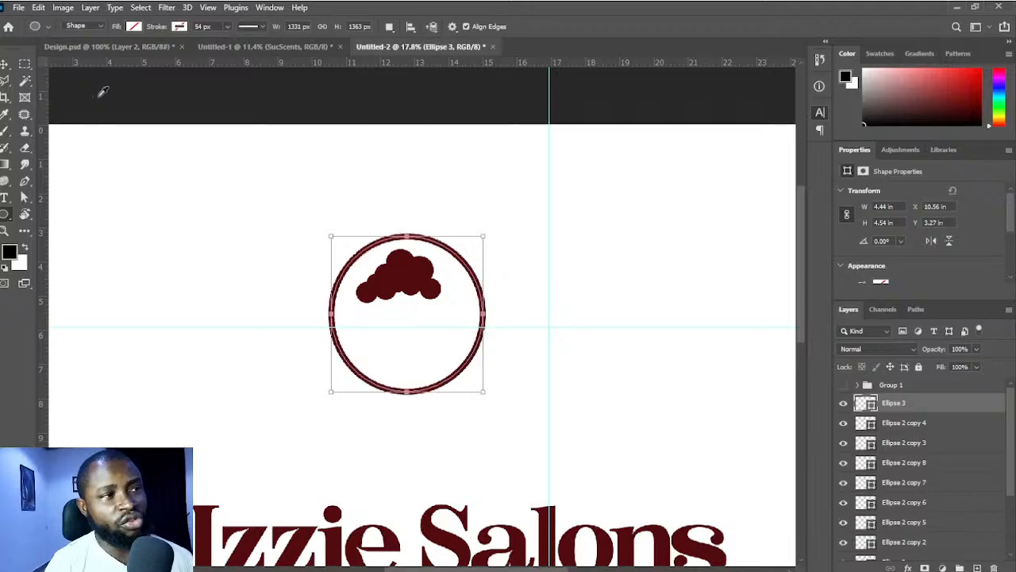
- Move the ring down to X 10.49 in, Y 4.07 in, and shift all the cluster circles left to X 10.56 in
key(v)
drag(451, 303, 449, 336)
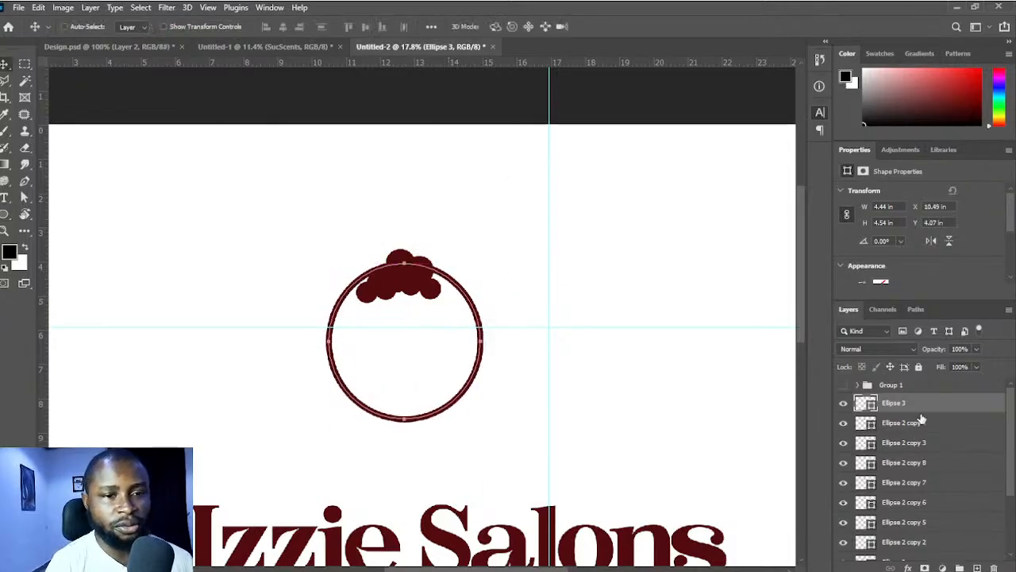
click(946, 423)
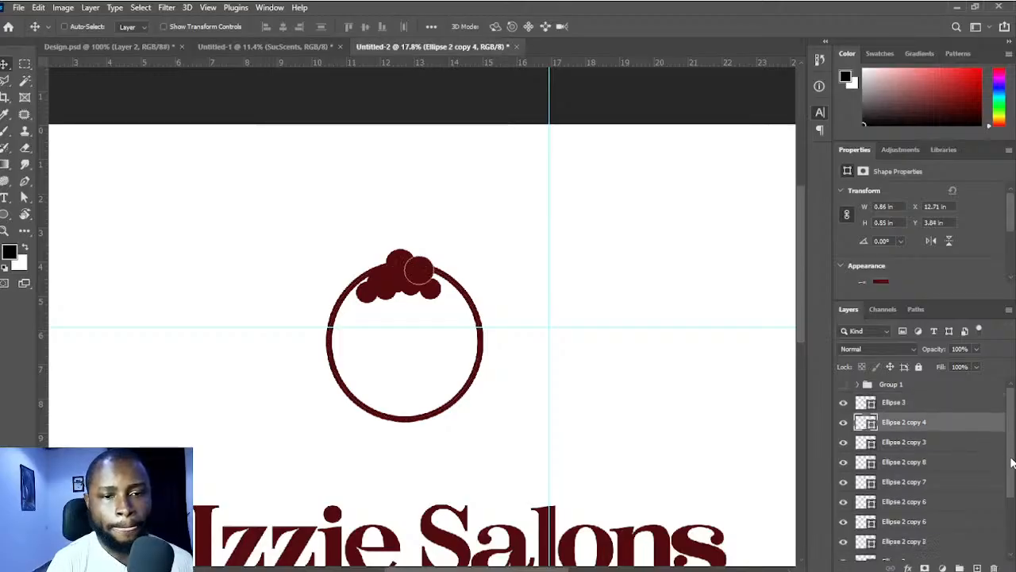
drag(1012, 462, 1001, 508)
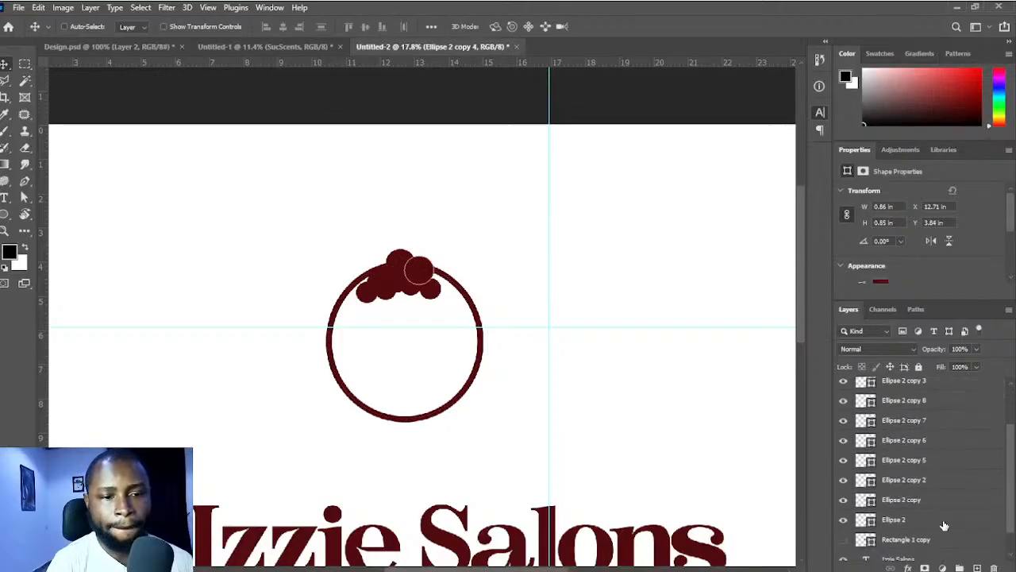
shift+click(944, 525)
drag(445, 320, 408, 311)
- Reposition individual circles in the cluster so they follow the upper-left arc of the ring
scroll(409, 313, up, 3)
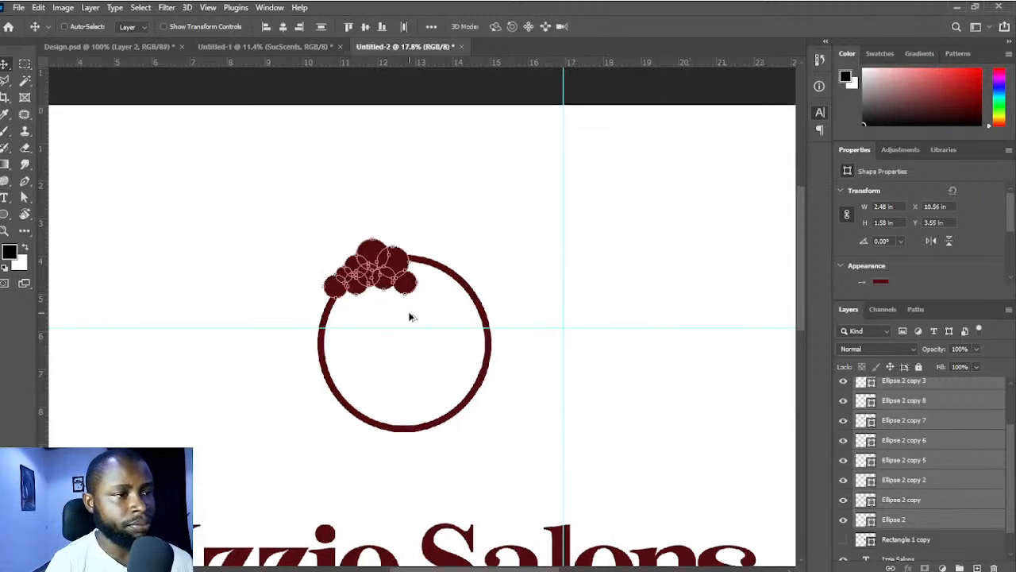
ctrl+click(543, 192)
ctrl+click(363, 233)
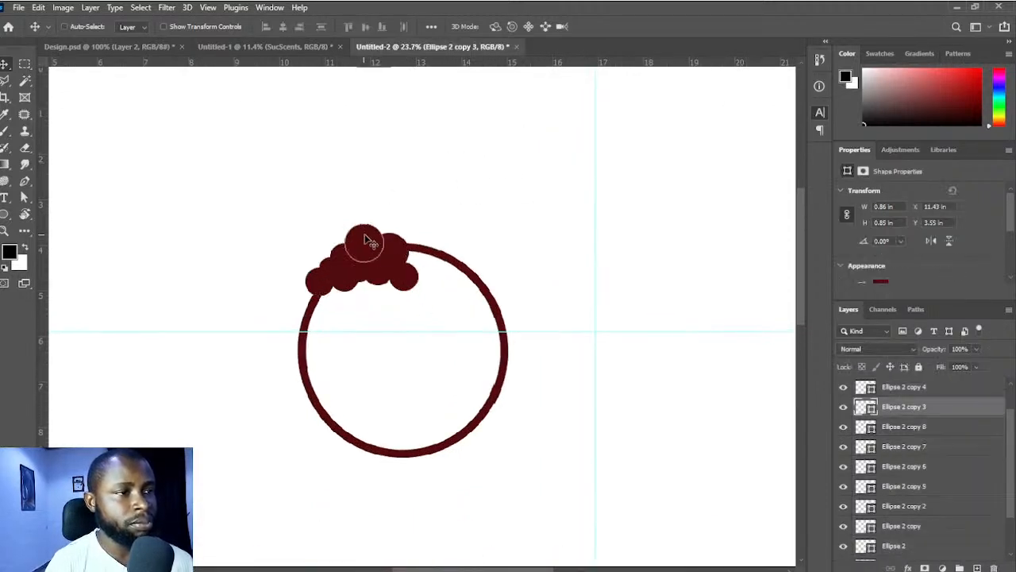
drag(362, 233, 422, 254)
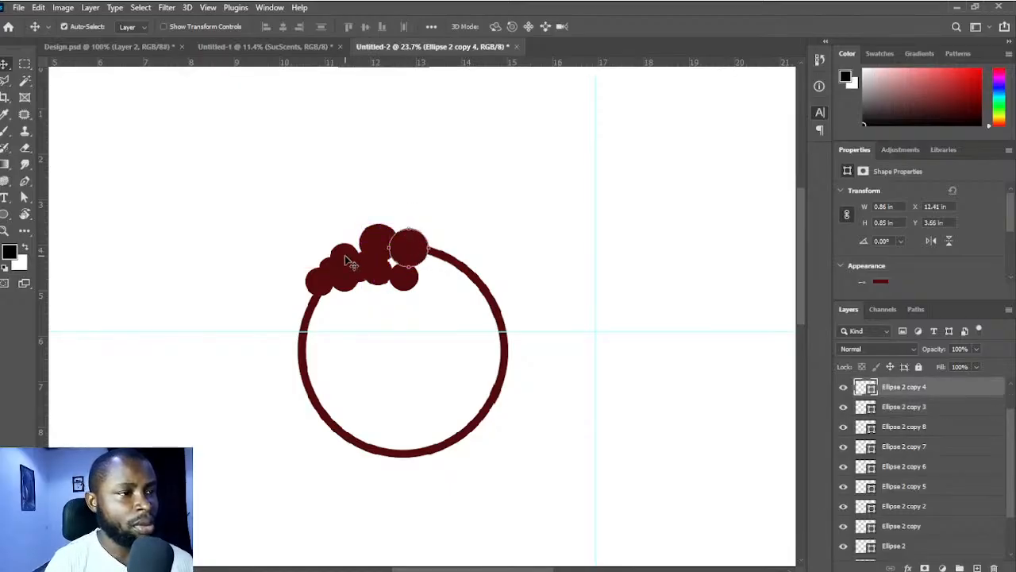
drag(351, 261, 358, 258)
scroll(356, 261, up, 1)
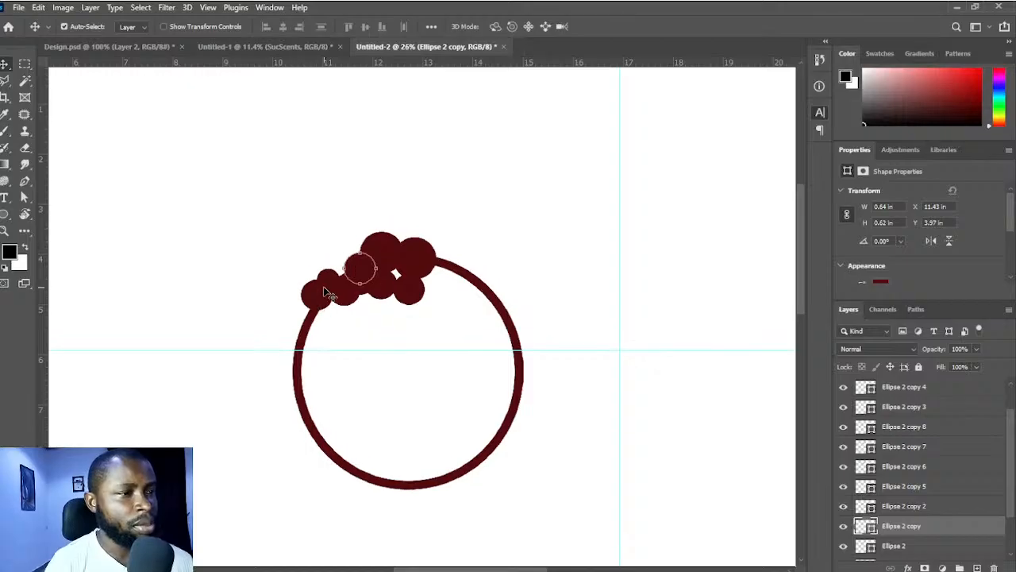
drag(327, 280, 324, 302)
- Add three copies of the 0.64 in circle to the right of the cluster, following the ring's upper-right arc
drag(378, 284, 463, 272)
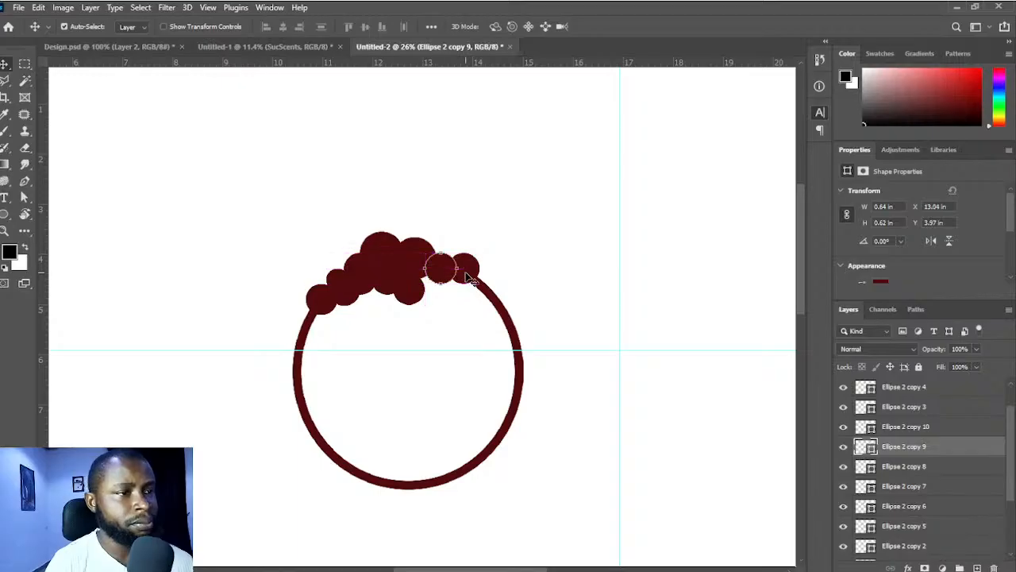
scroll(450, 302, up, 3)
scroll(421, 278, up, 2)
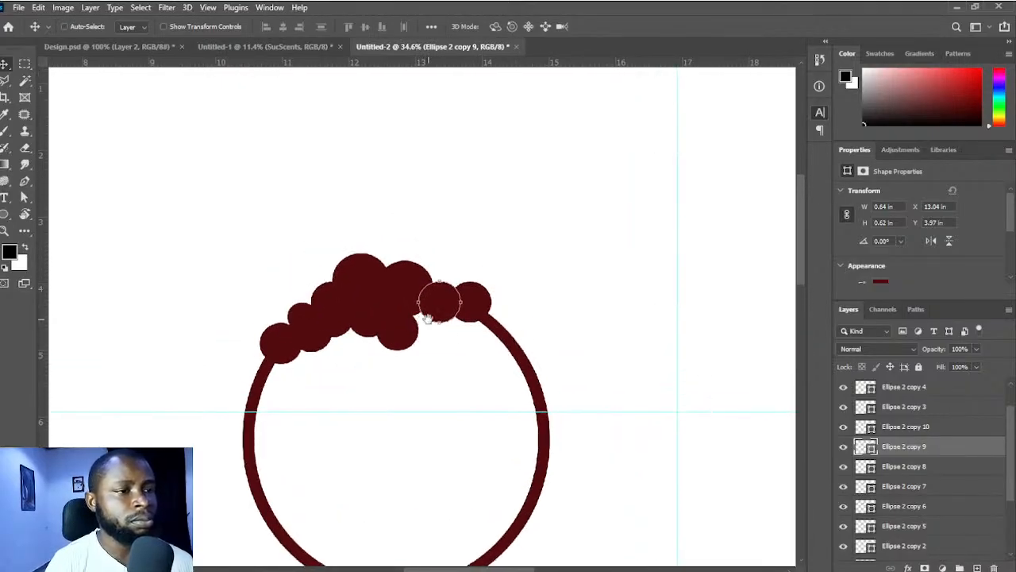
drag(484, 307, 495, 340)
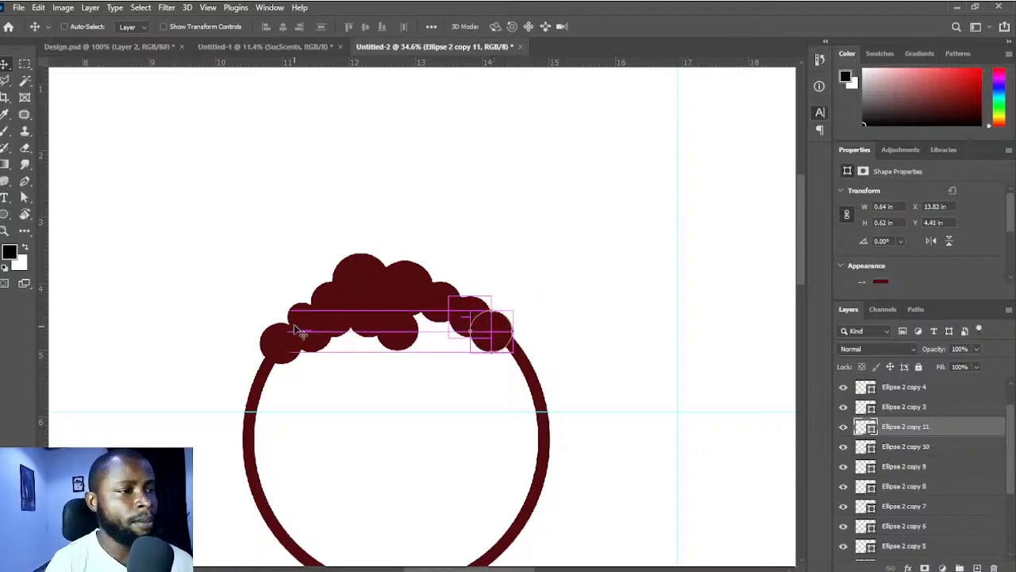
- Duplicate the smallest circle to the cluster's right end and finish with a copy scaled to about 0.32 in on the ring
alt+drag(296, 317, 510, 343)
key(ctrl+t)
key(Return)
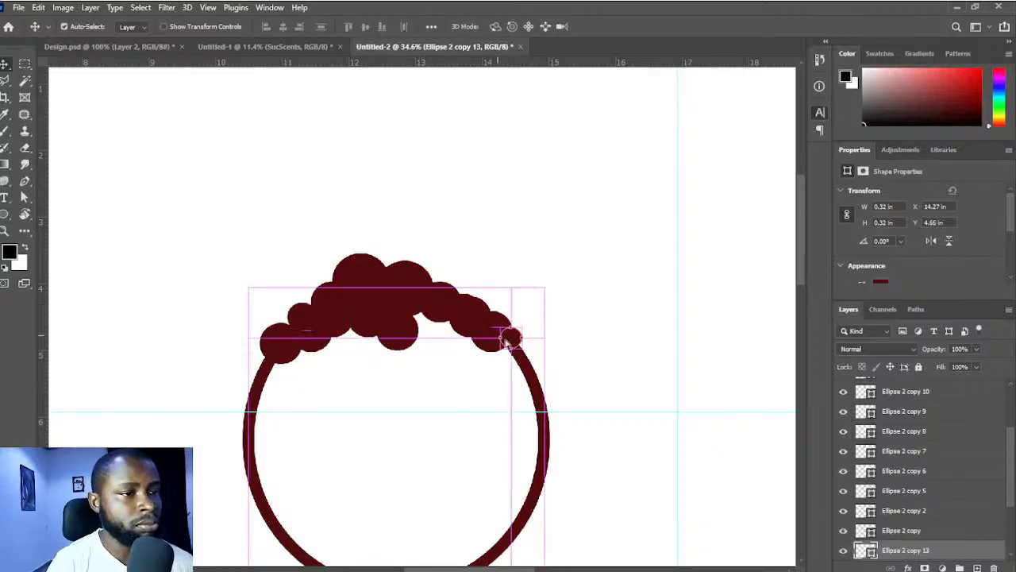
- Add another 0.64 in circle to the cluster's upper-right outline at X 13.27 in, Y 3.79 in
click(476, 321)
drag(461, 300, 445, 272)
scroll(431, 355, up, 1)
drag(419, 363, 416, 303)
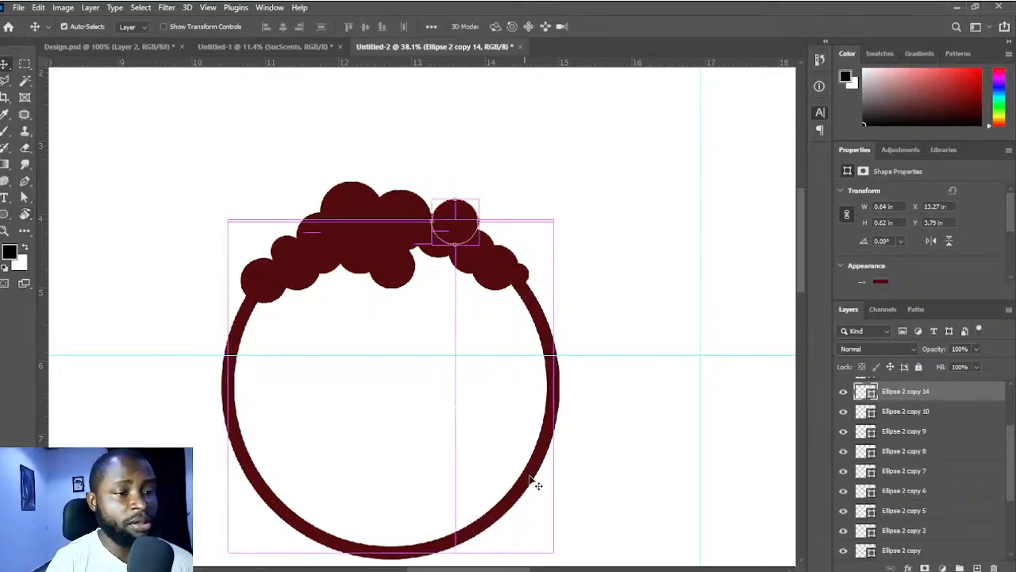
- Duplicate the ring and scale the copy to about 3.5 by 3.58 in, positioned at X 10.96 in, Y 5.3 in
ctrl+click(547, 456)
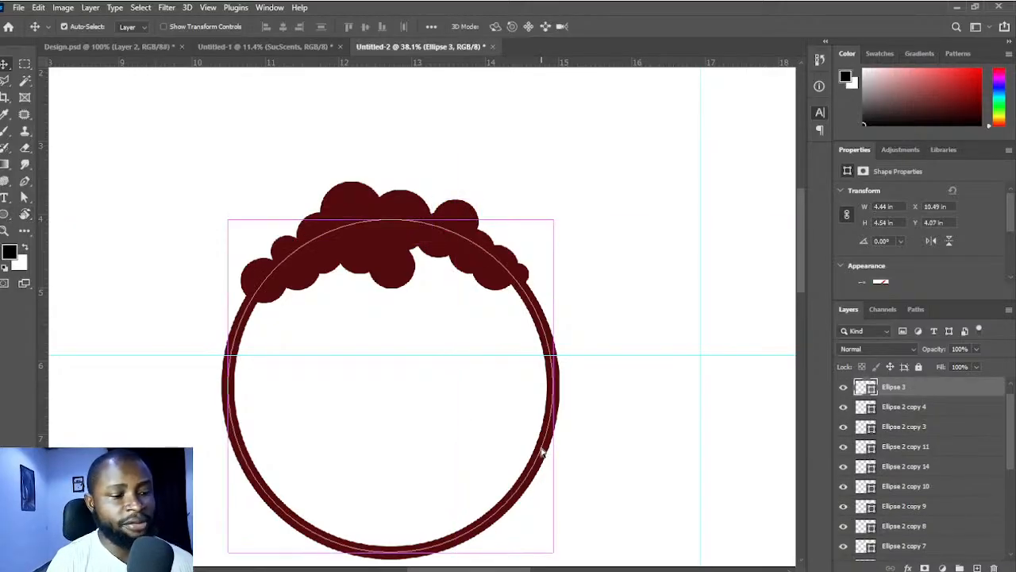
key(ctrl+t)
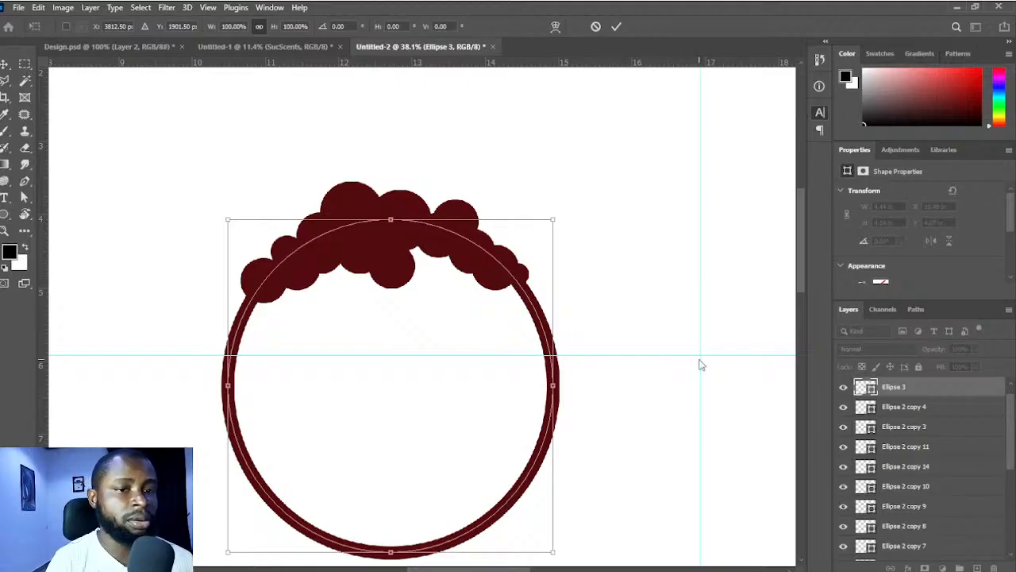
key(Escape)
key(ctrl+j)
key(ctrl+t)
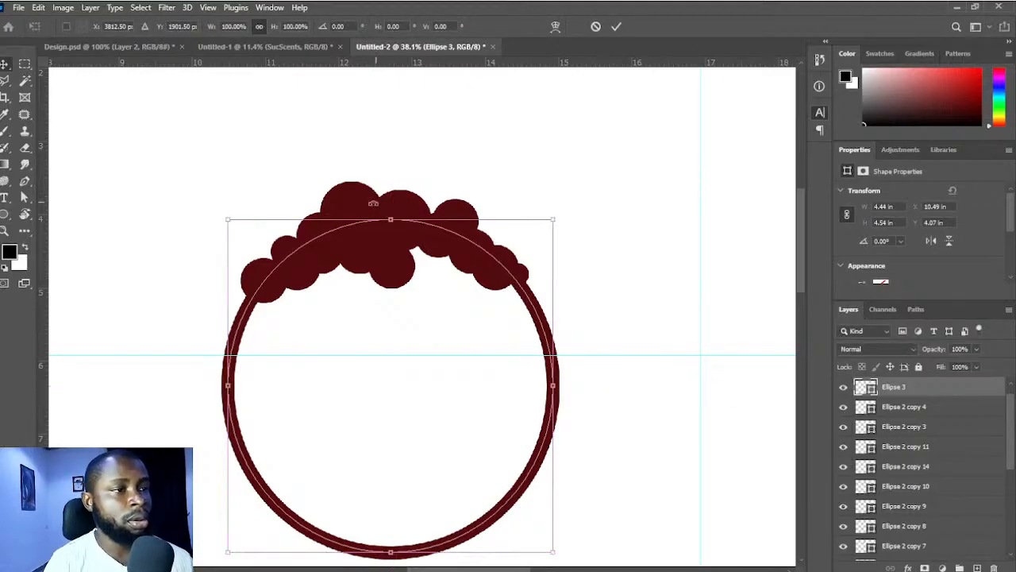
drag(389, 220, 390, 351)
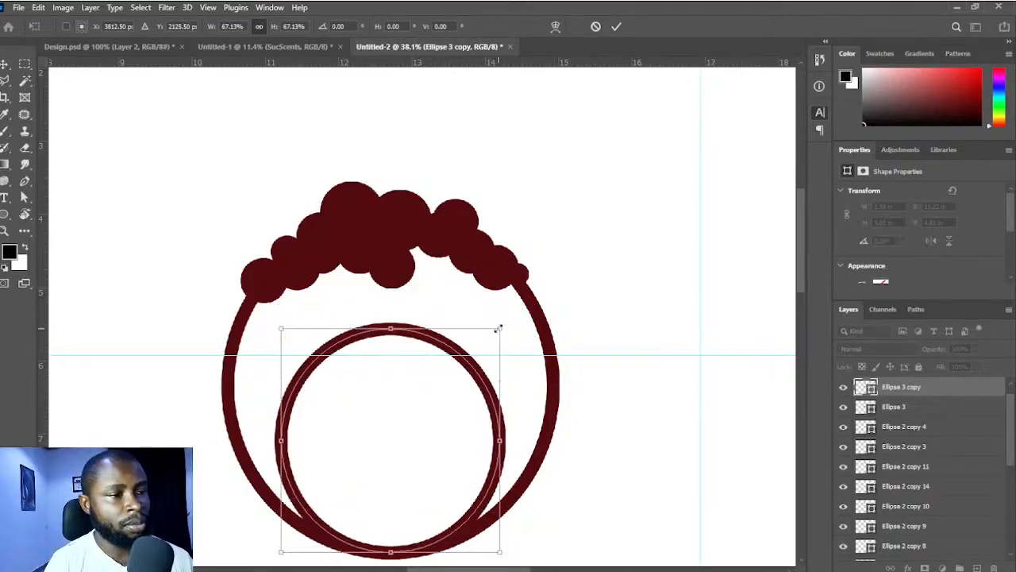
drag(501, 326, 522, 312)
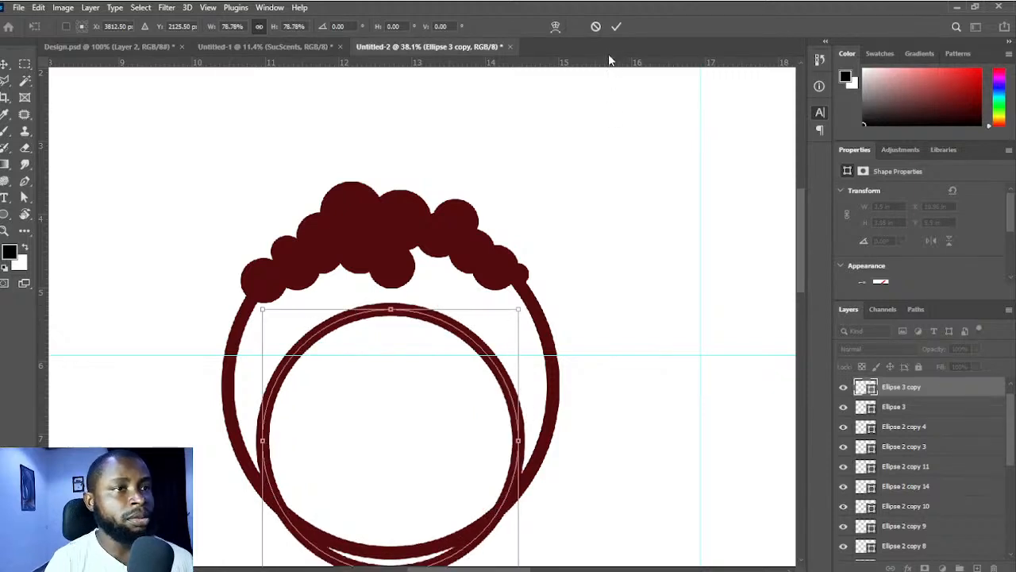
click(616, 27)
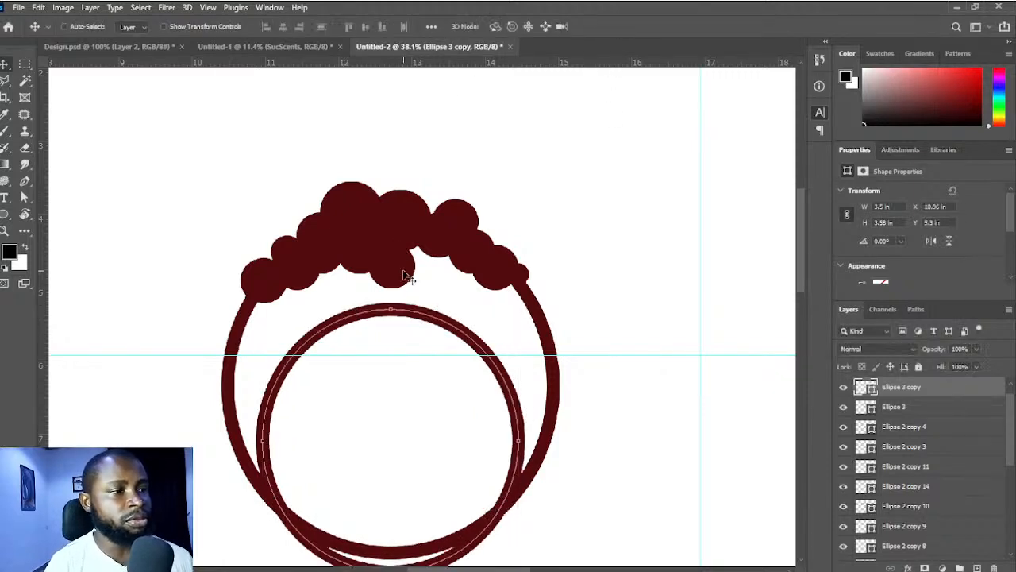
- Stretch the inner ring horizontally about its centre to a width of about 4.14 in
key(ctrl+t)
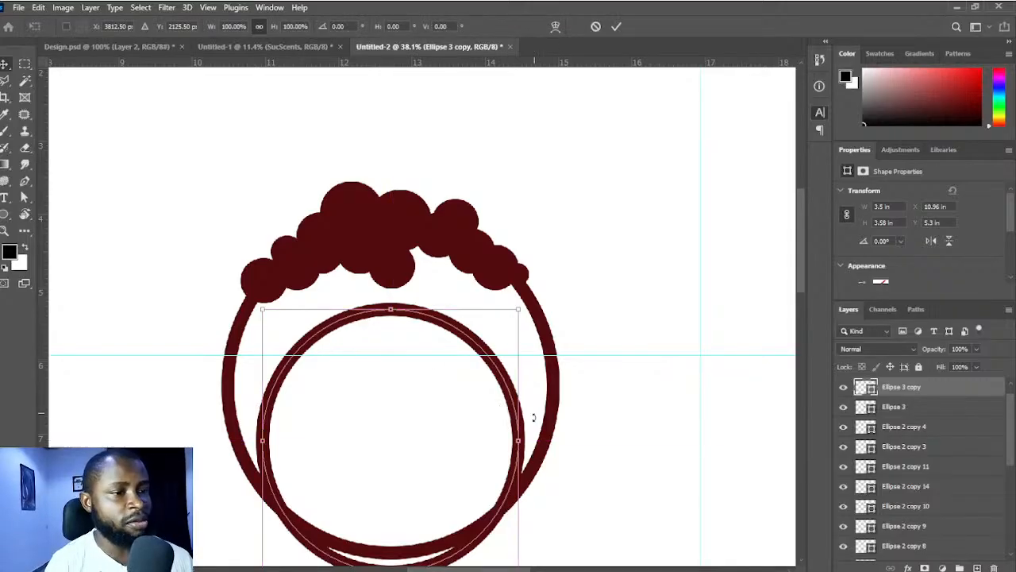
drag(520, 440, 542, 442)
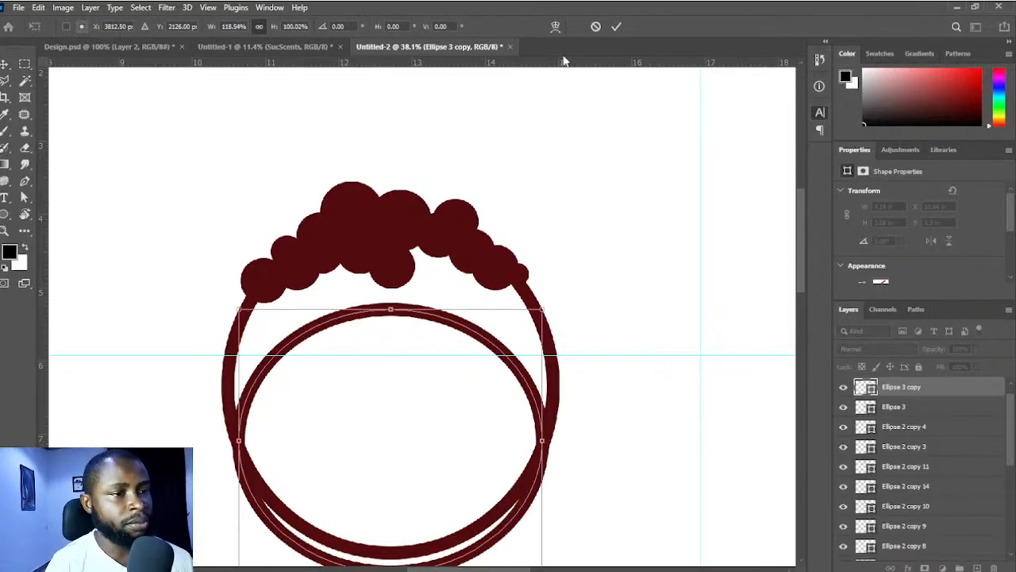
key(Return)
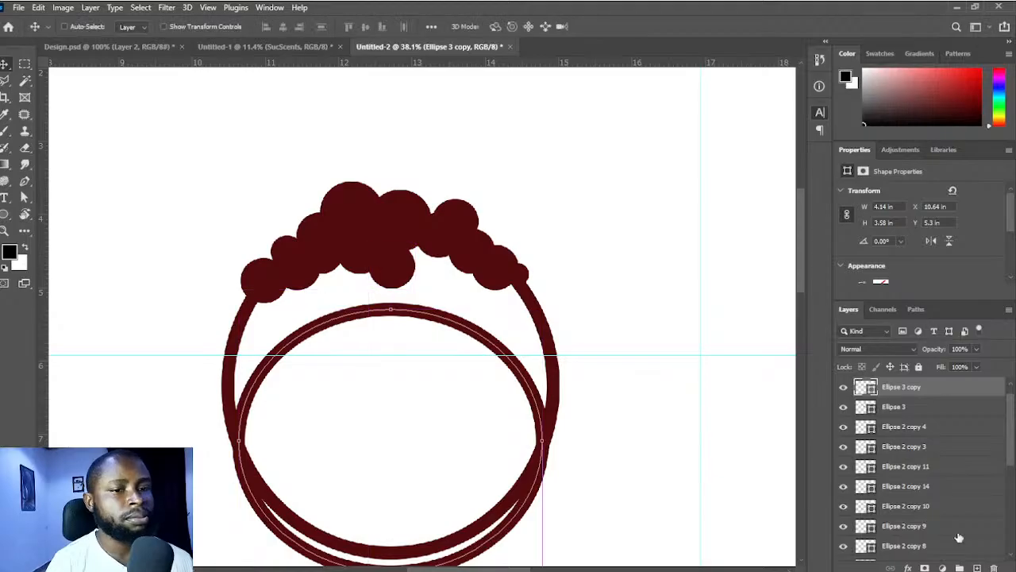
- Duplicate the circles from Ellipse 2 copy 8 through Ellipse 2 just below the cluster and spread copies toward both rings
ctrl+click(391, 268)
scroll(889, 476, down, 3)
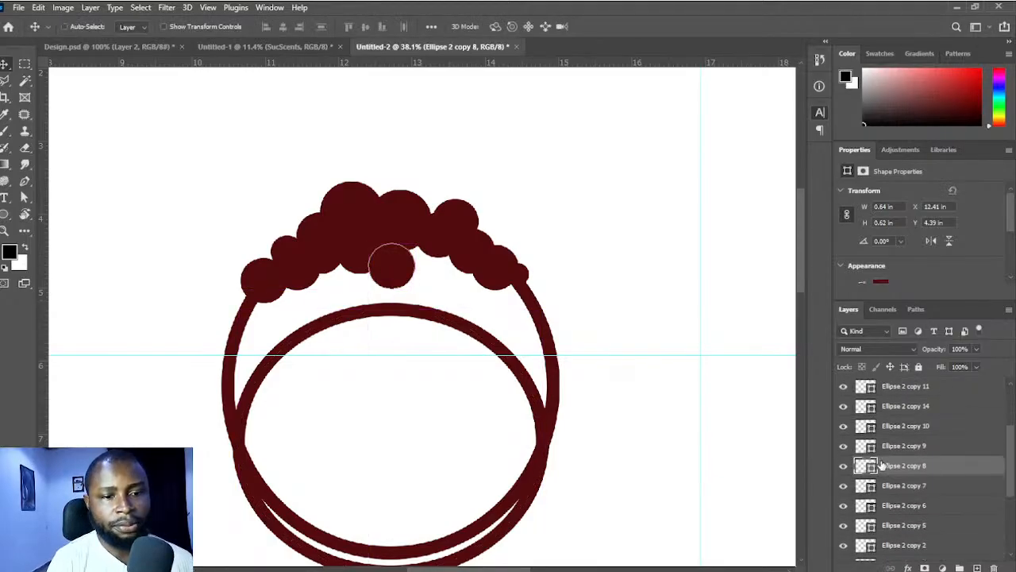
scroll(895, 502, down, 4)
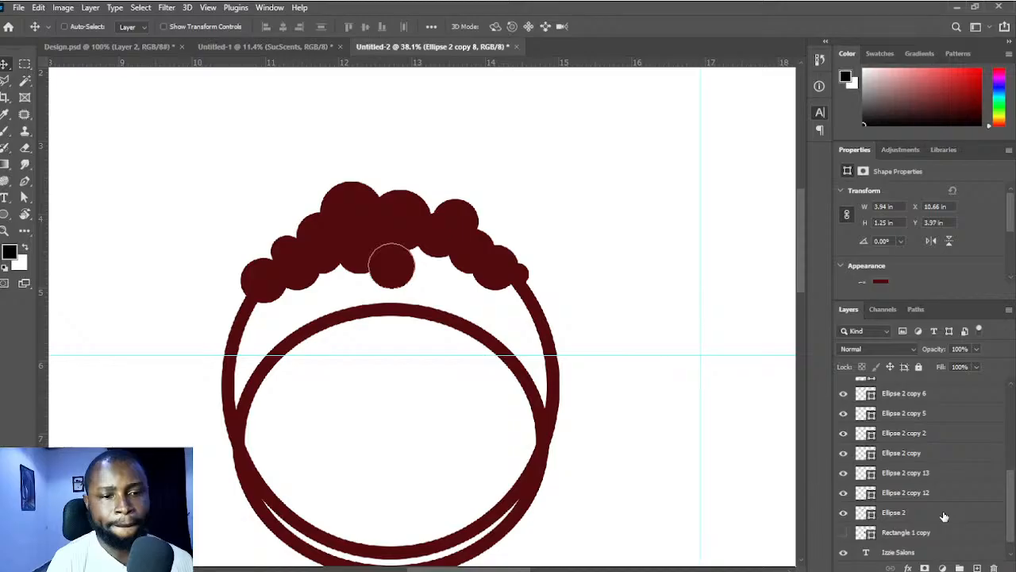
shift+click(943, 516)
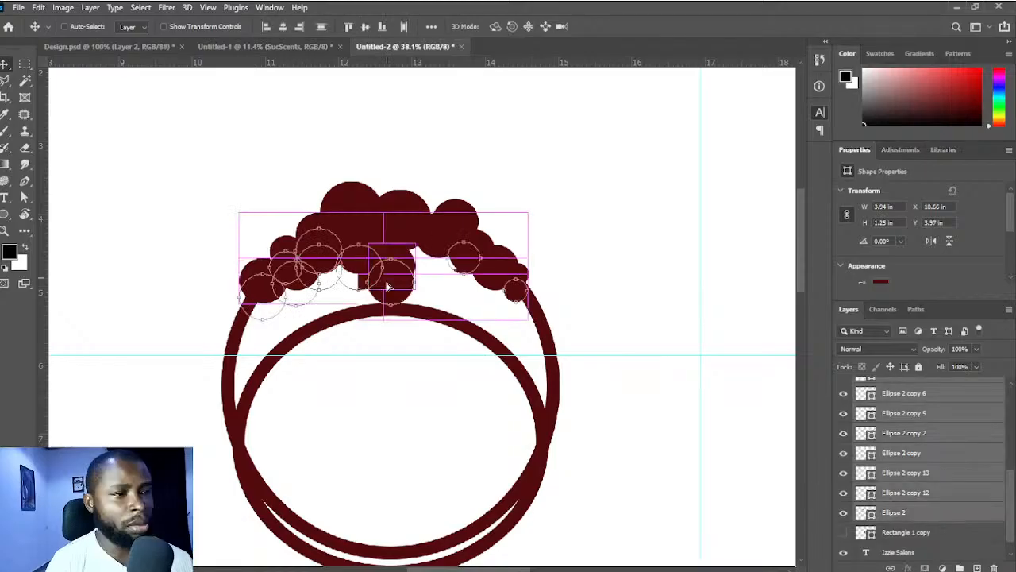
drag(389, 287, 413, 357)
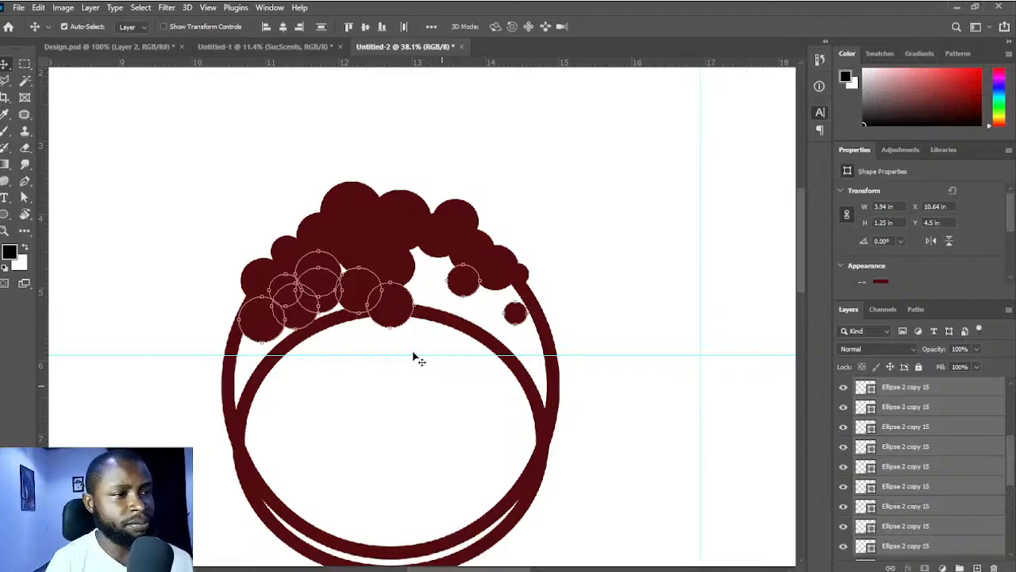
drag(391, 308, 409, 299)
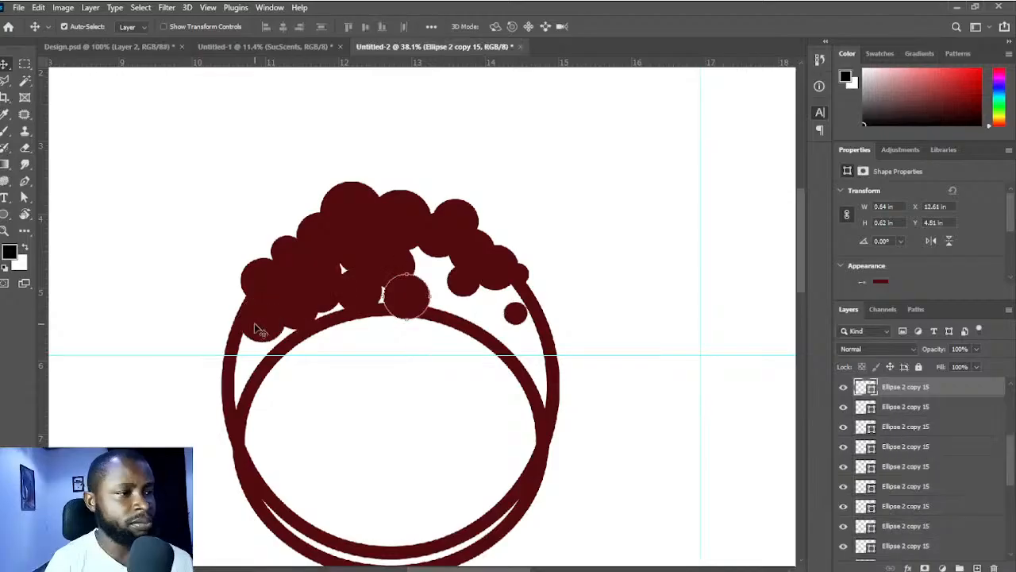
drag(258, 329, 294, 321)
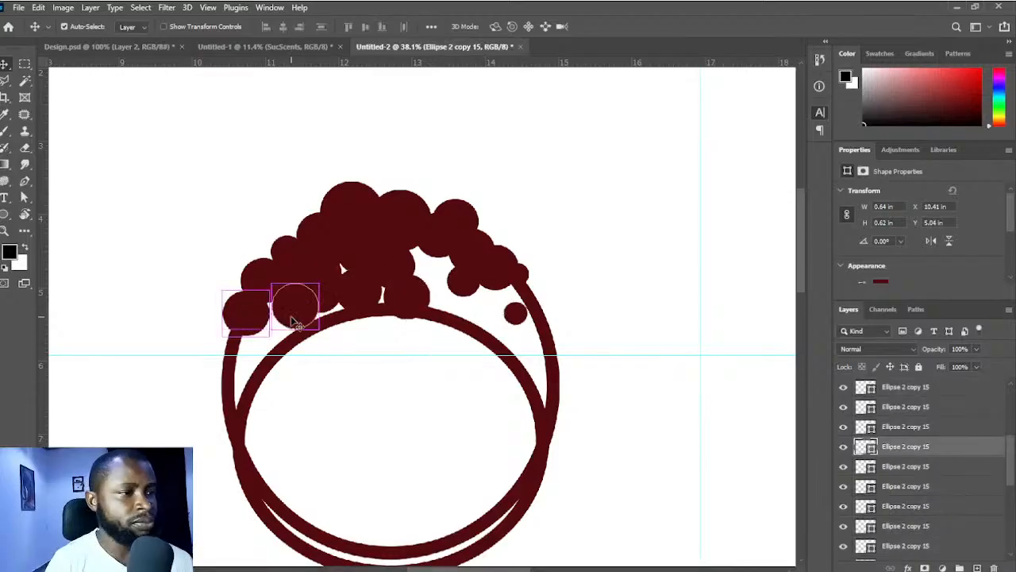
- Scale a circle on the cluster's left side to about 0.41 in and duplicate it along the left outline
key(ctrl+t)
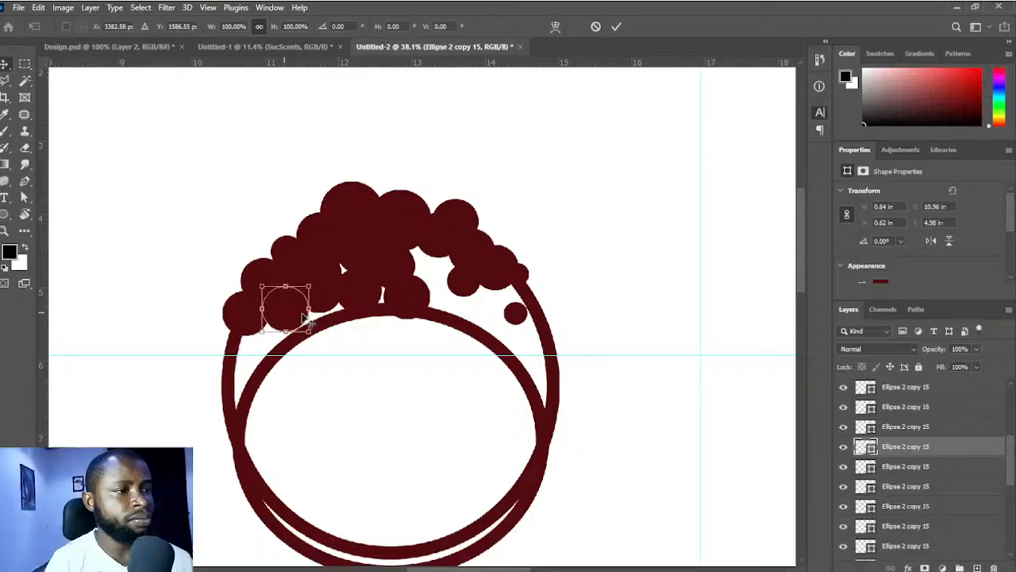
drag(309, 331, 267, 337)
key(Return)
drag(267, 337, 284, 264)
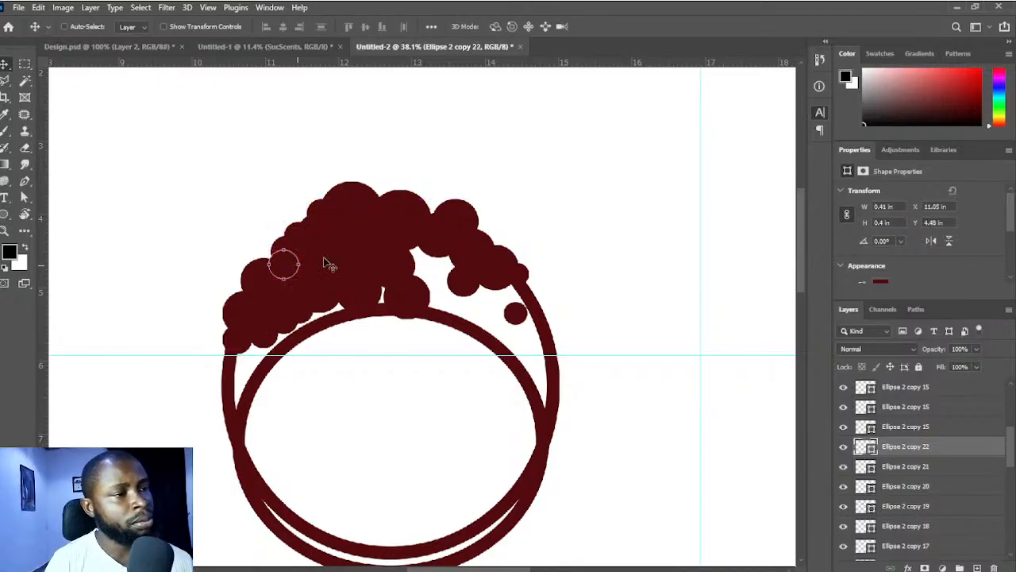
- Place more small circle copies along the top and right outline, including some scaled to about 0.24 in
drag(328, 223, 262, 272)
drag(221, 319, 355, 307)
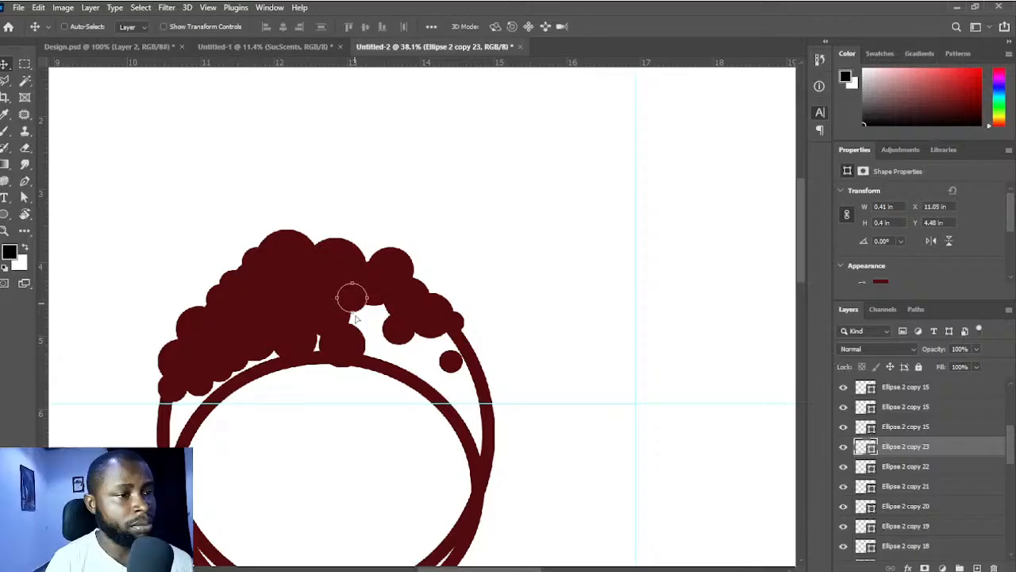
drag(352, 296, 429, 289)
key(ctrl+t)
key(Return)
click(226, 302)
drag(430, 289, 491, 370)
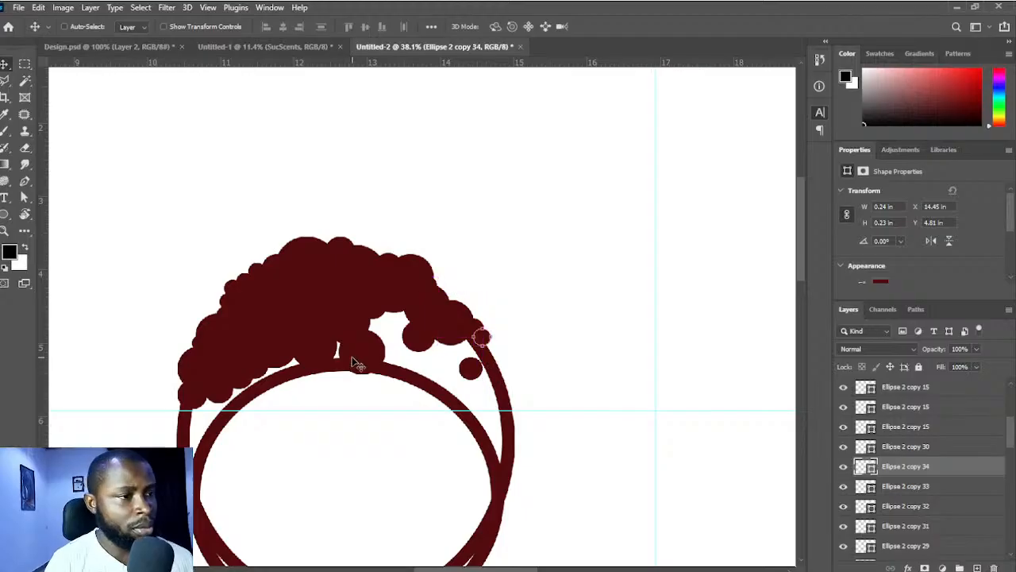
- Fill the crescent between the two rings with copies of the 0.64 in circle, extending them down both sides
ctrl+click(358, 353)
drag(360, 352, 264, 368)
drag(264, 369, 495, 434)
drag(483, 400, 335, 275)
scroll(515, 421, up, 1)
drag(448, 320, 499, 385)
scroll(516, 389, down, 3)
drag(400, 391, 493, 421)
scroll(913, 429, up, 10)
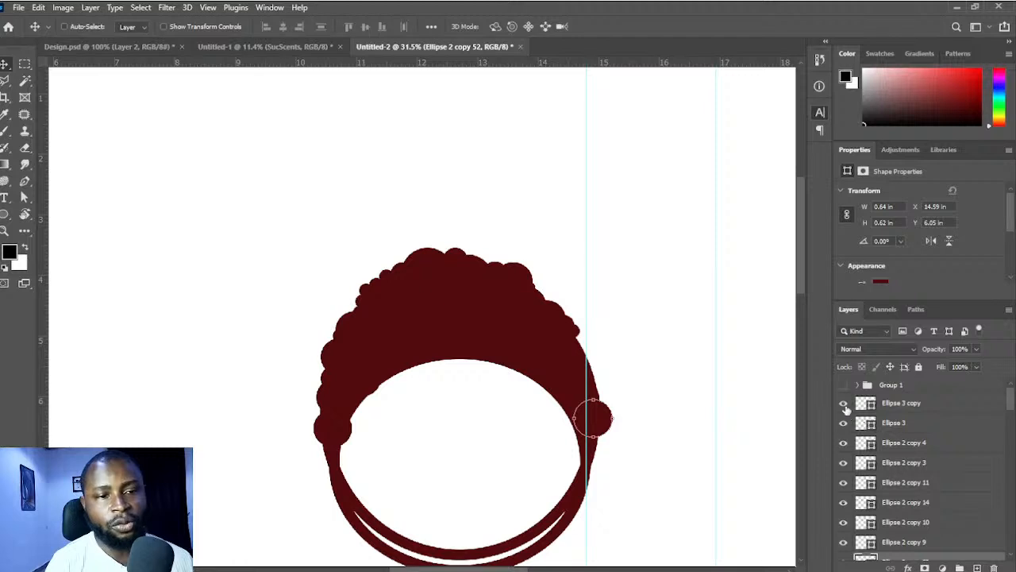
- Hide the layers Ellipse 3 copy and Ellipse 3 so only the circle cluster remains
click(844, 404)
click(844, 425)
drag(568, 403, 472, 325)
scroll(381, 347, down, 4)
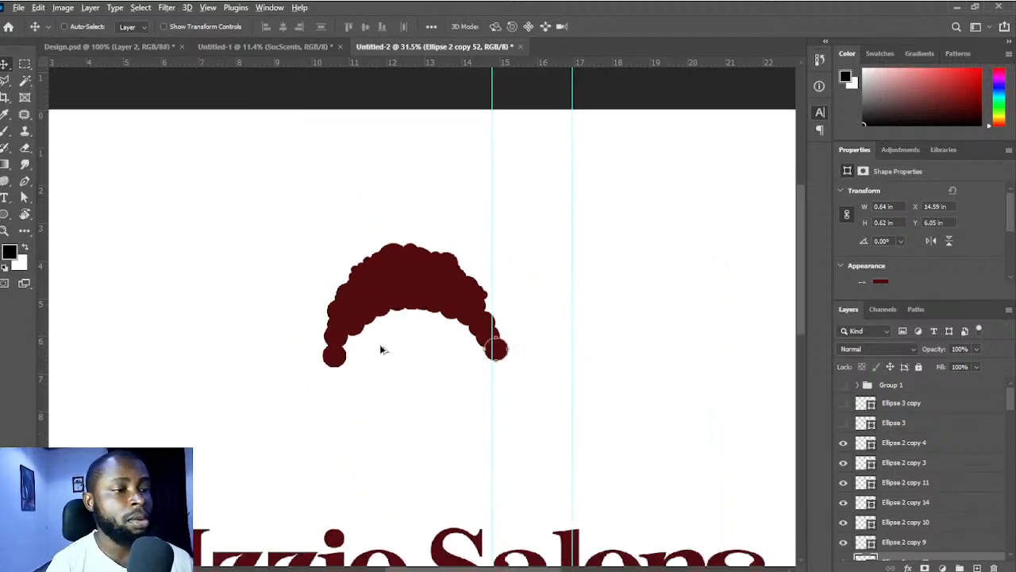
scroll(461, 369, up, 3)
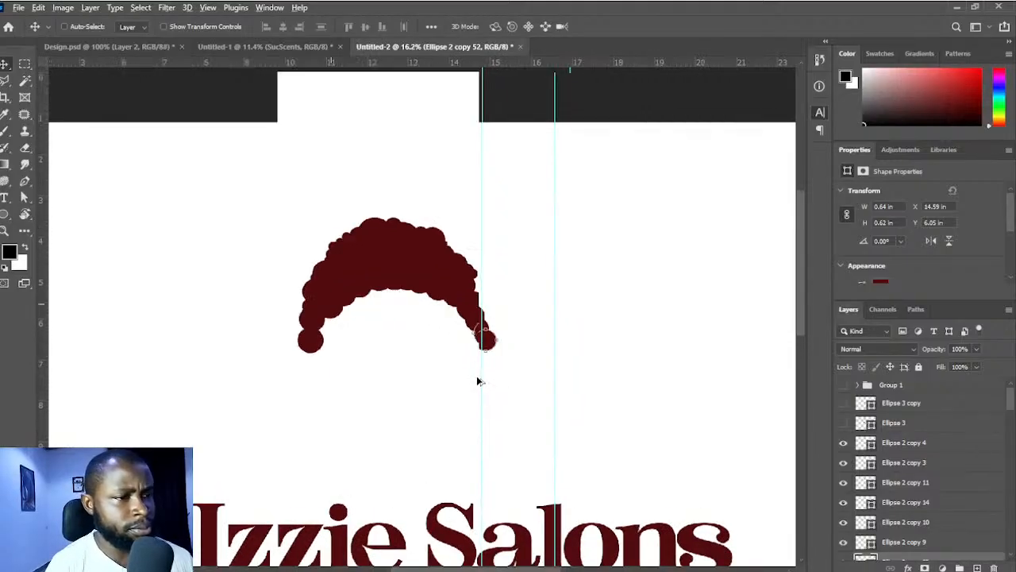
scroll(478, 452, up, 3)
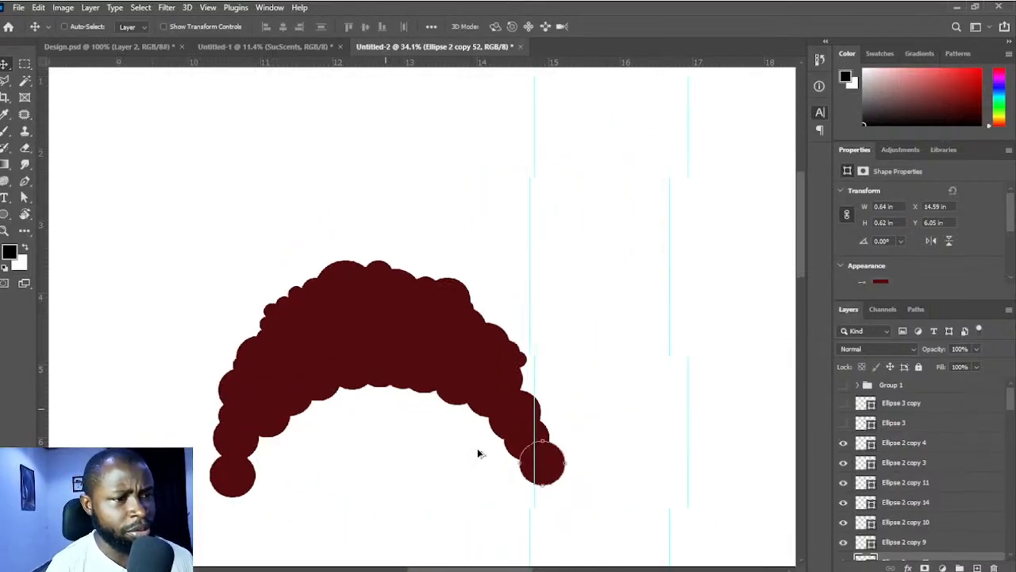
- Scale the right tip circle to about 0.41 in and place a copy on the right edge at X 14.41 in, Y 5.16 in
key(ctrl+t)
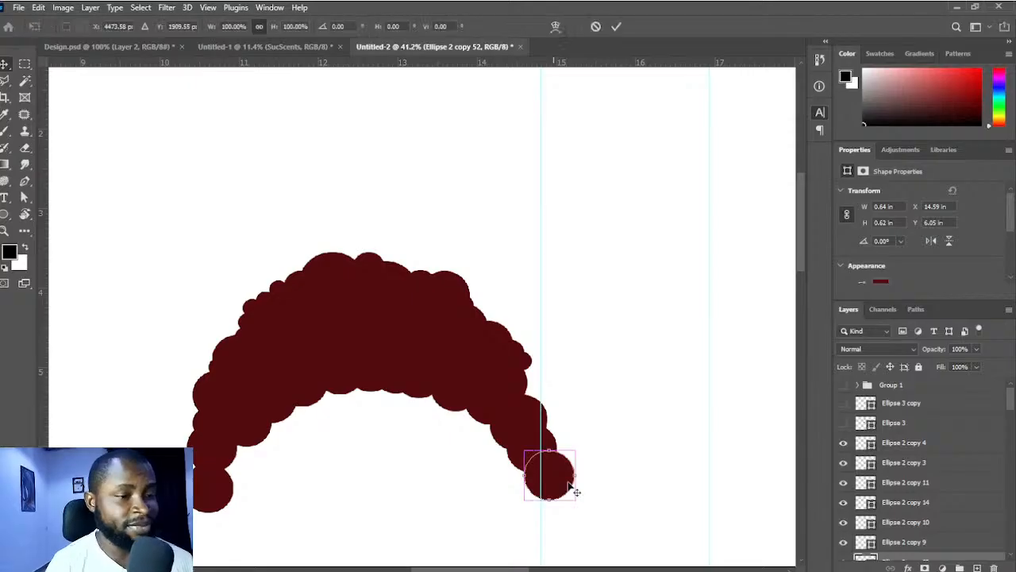
drag(579, 471, 535, 328)
key(Return)
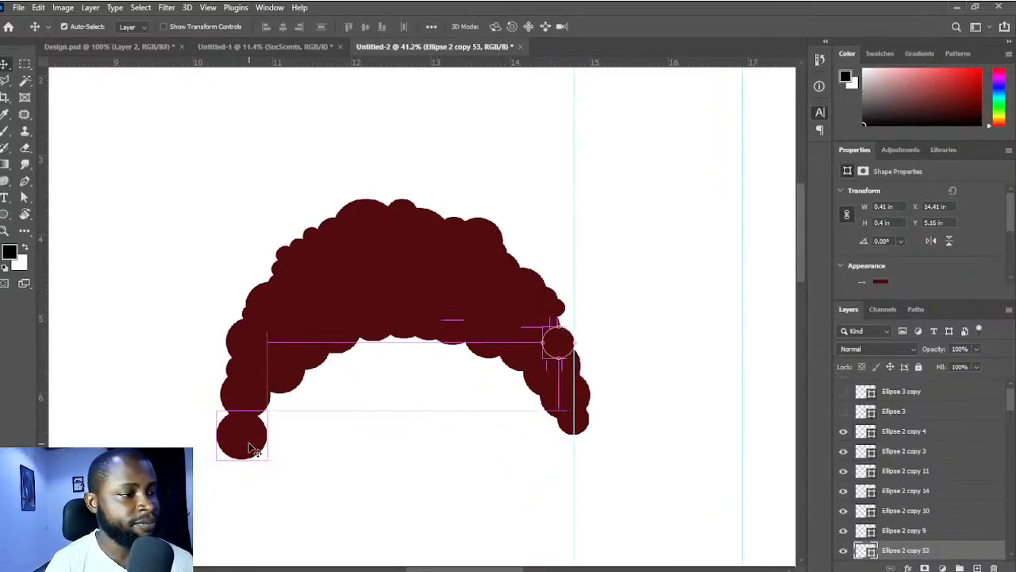
- Move the left tip's lowest circle up into the cluster at X 10.59 in, Y 5.68 in
ctrl+click(246, 443)
drag(248, 444, 280, 415)
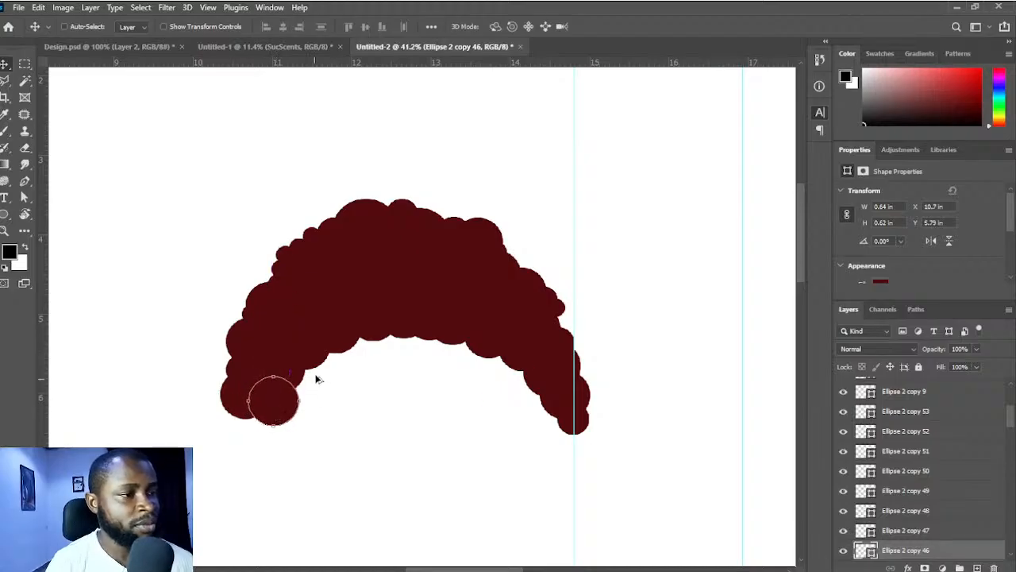
drag(316, 379, 314, 375)
mouse_move(282, 414)
mouse_down()
mouse_move(272, 404)
mouse_move(290, 406)
mouse_up()
drag(282, 387, 275, 419)
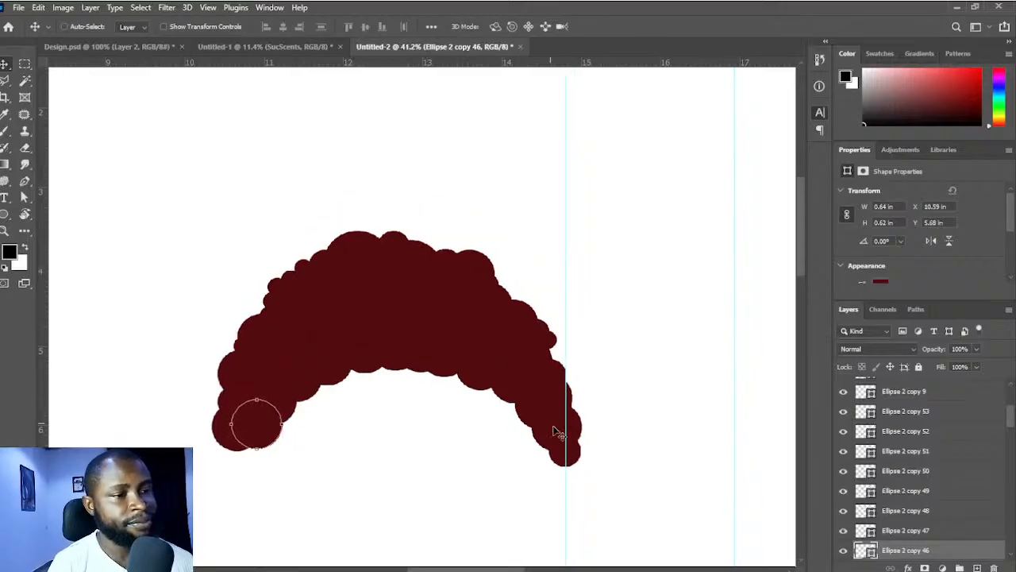
- Delete the 0.41 in circle at the cluster's lower-right tip
scroll(490, 397, down, 4)
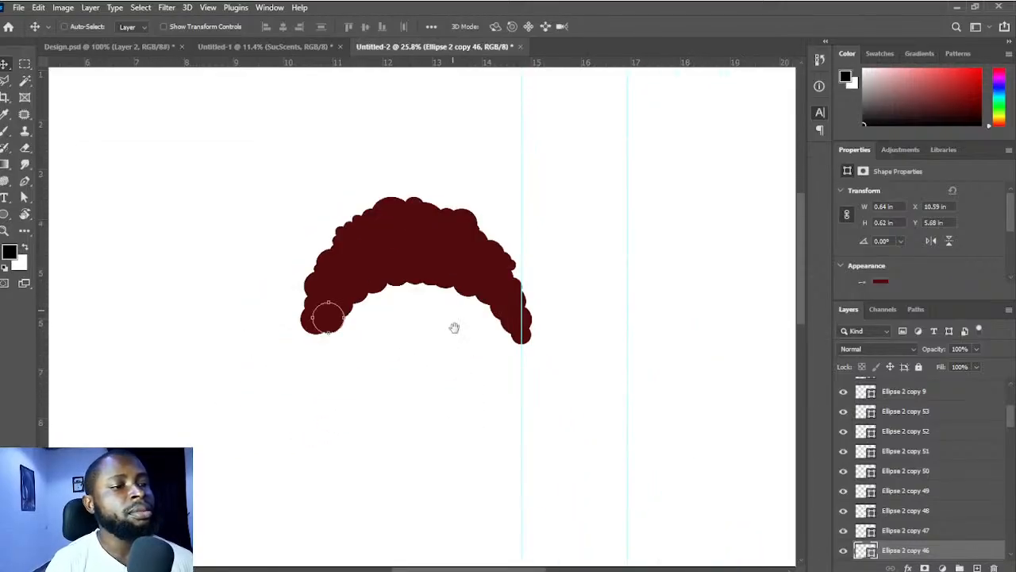
scroll(501, 372, down, 2)
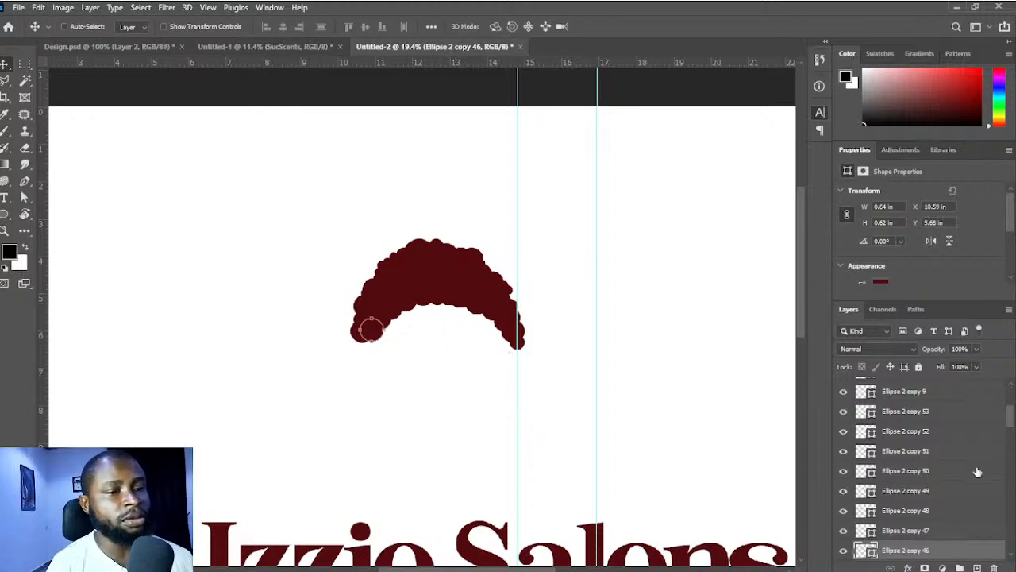
scroll(471, 460, down, 3)
drag(476, 442, 455, 354)
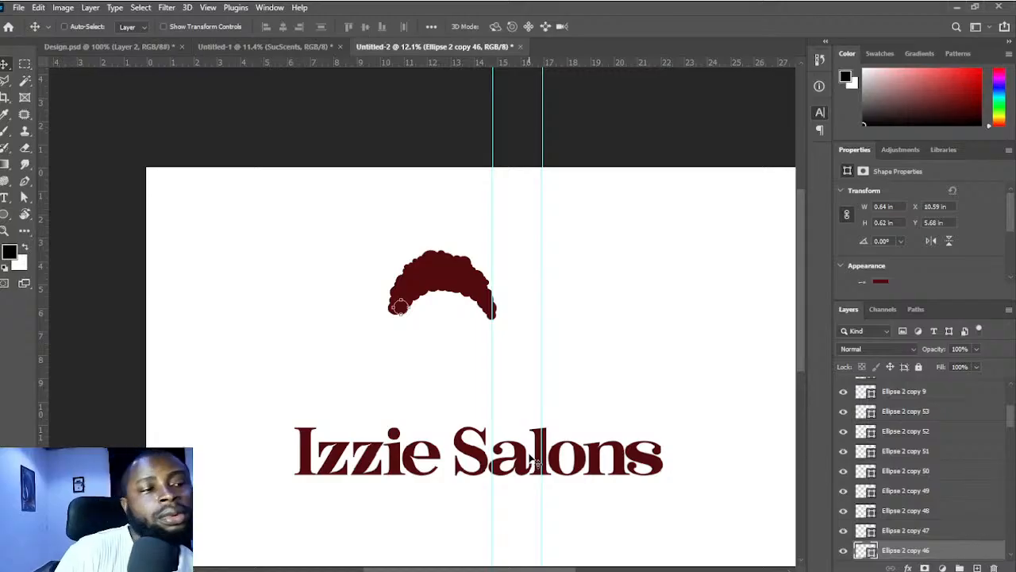
scroll(490, 288, up, 1)
scroll(491, 288, up, 3)
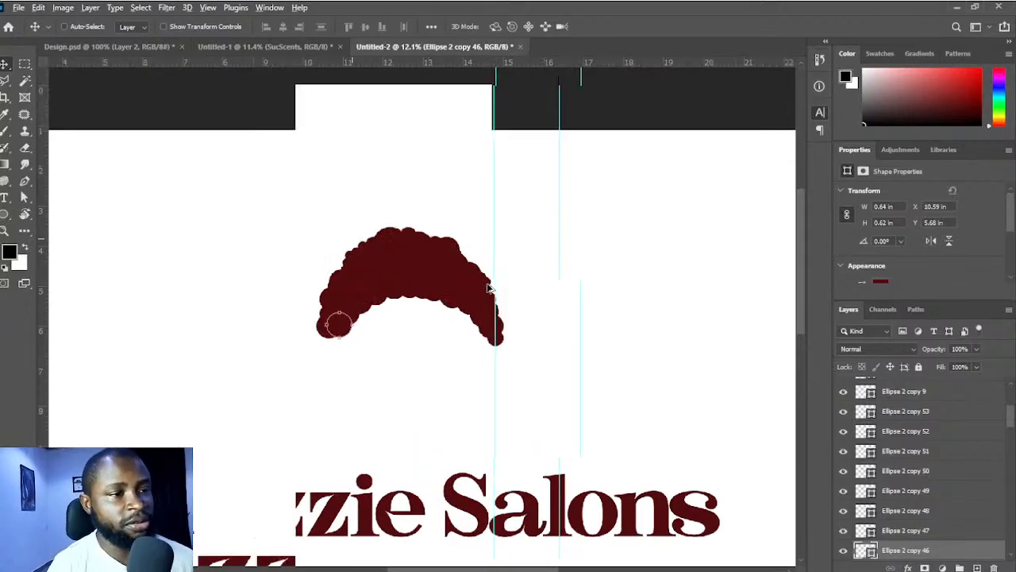
click(481, 363)
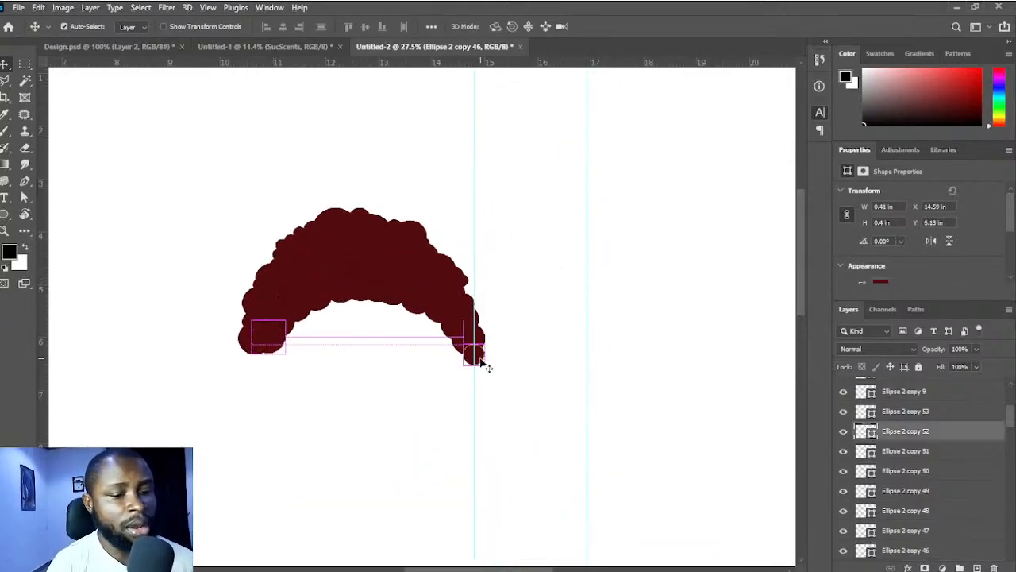
key(Delete)
drag(383, 306, 470, 308)
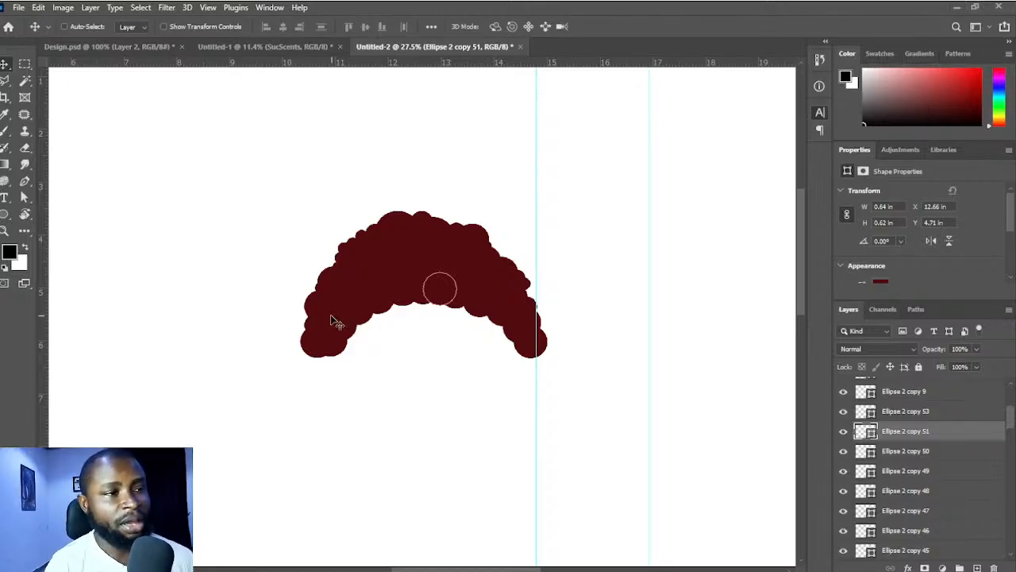
scroll(352, 339, down, 2)
drag(343, 311, 416, 337)
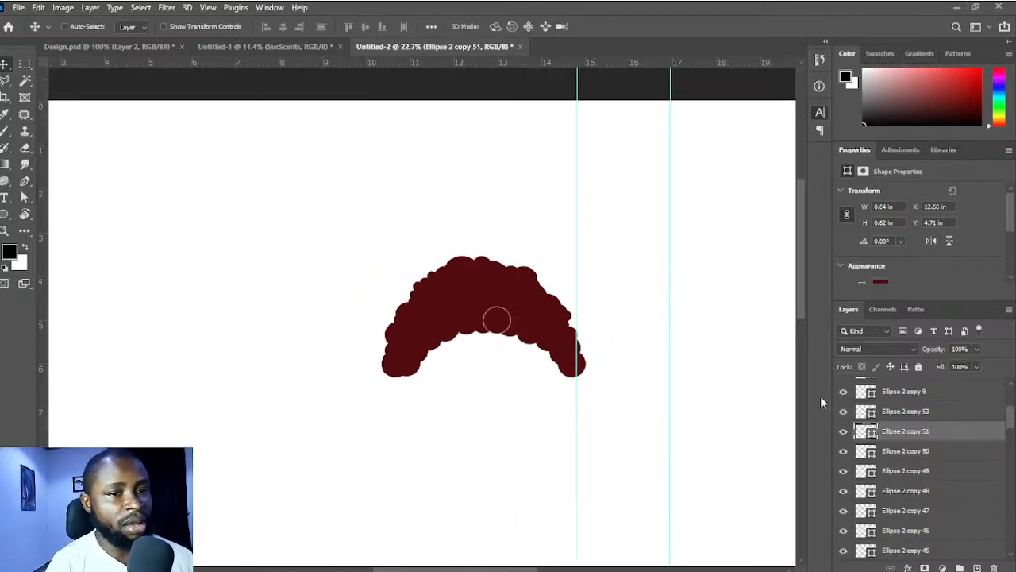
- Group all the circle layers from Ellipse 3 copy down to Ellipse 2 into one layer group
scroll(547, 389, down, 1)
drag(497, 356, 497, 355)
ctrl+click(547, 401)
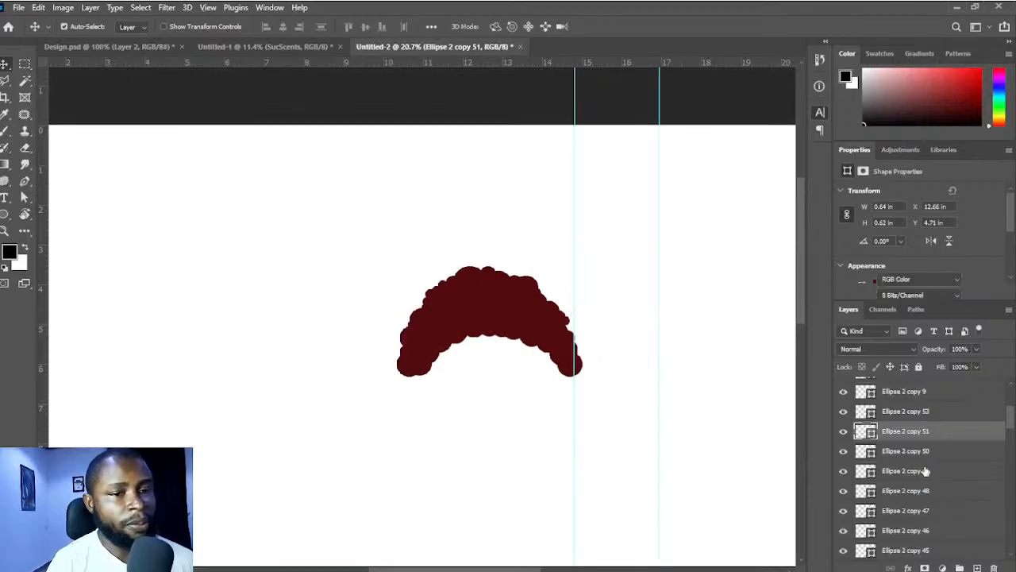
drag(1011, 427, 1011, 407)
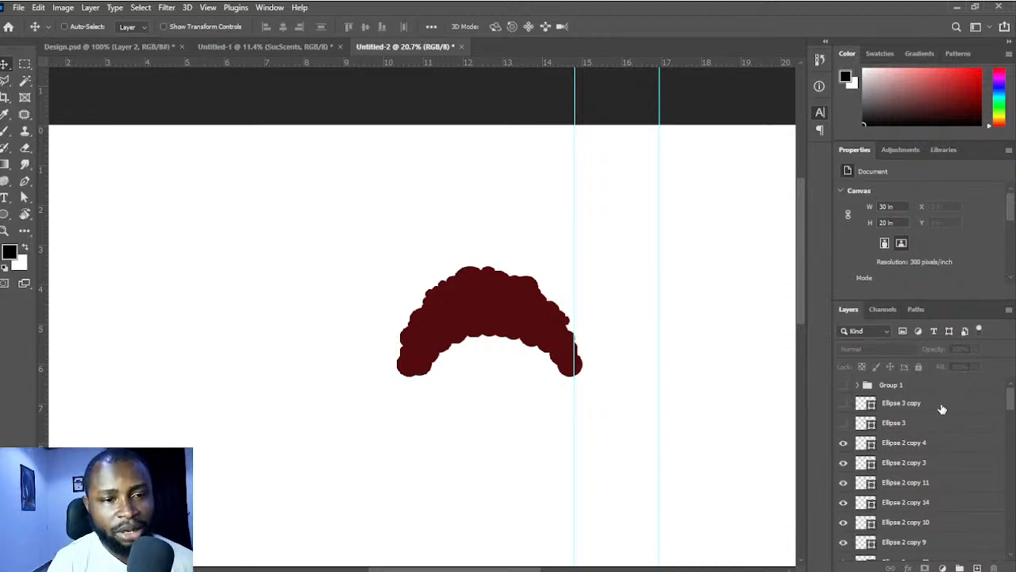
click(862, 405)
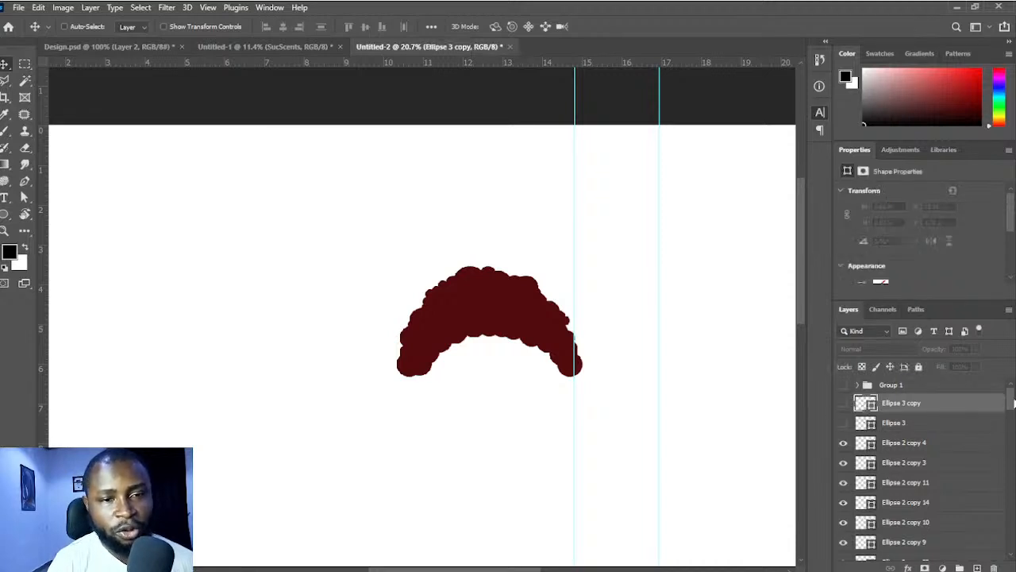
drag(1014, 403, 1014, 540)
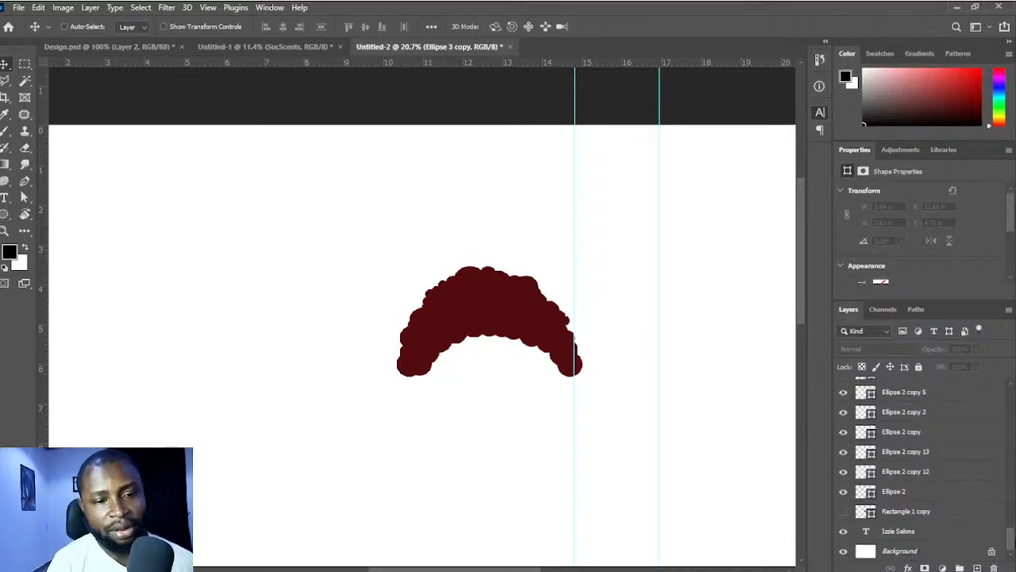
shift+click(953, 492)
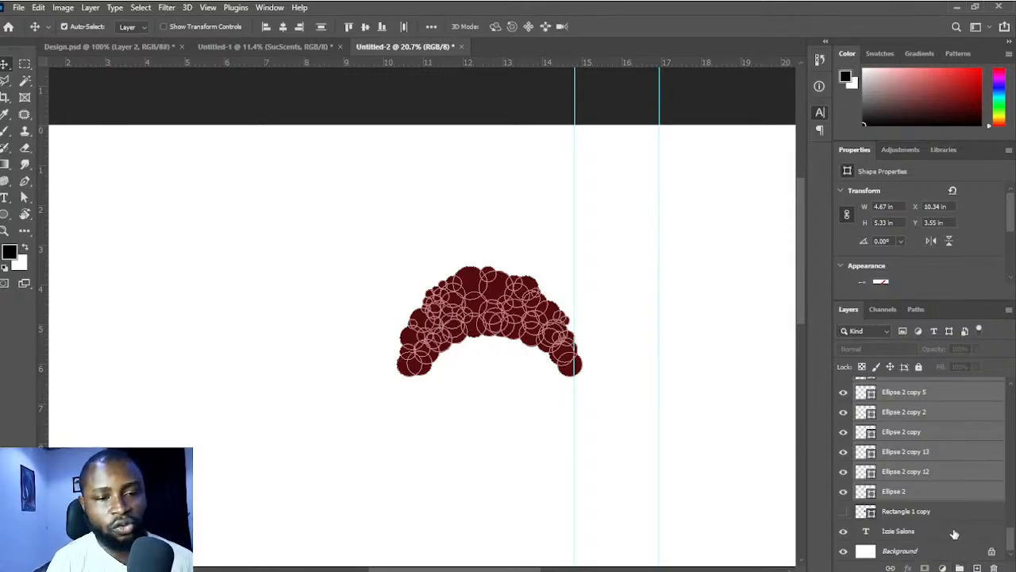
key(ctrl+g)
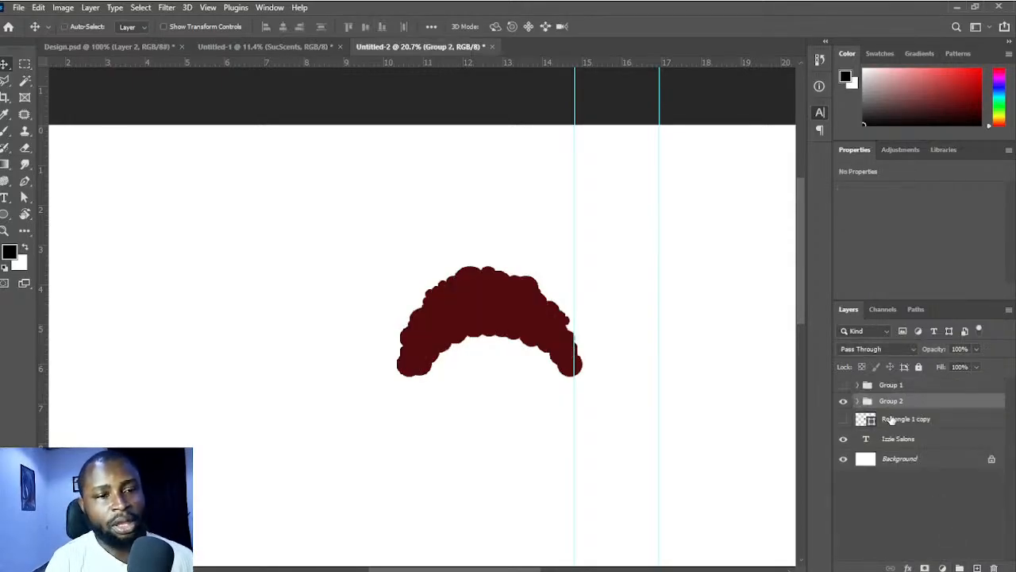
- Move the curly-hair group down above the wordmark, to about X 9.9 in, Y 4.7 in
mouse_move(469, 304)
mouse_down()
mouse_move(436, 295)
mouse_move(453, 288)
mouse_move(450, 308)
mouse_move(458, 300)
mouse_up()
scroll(483, 317, down, 2)
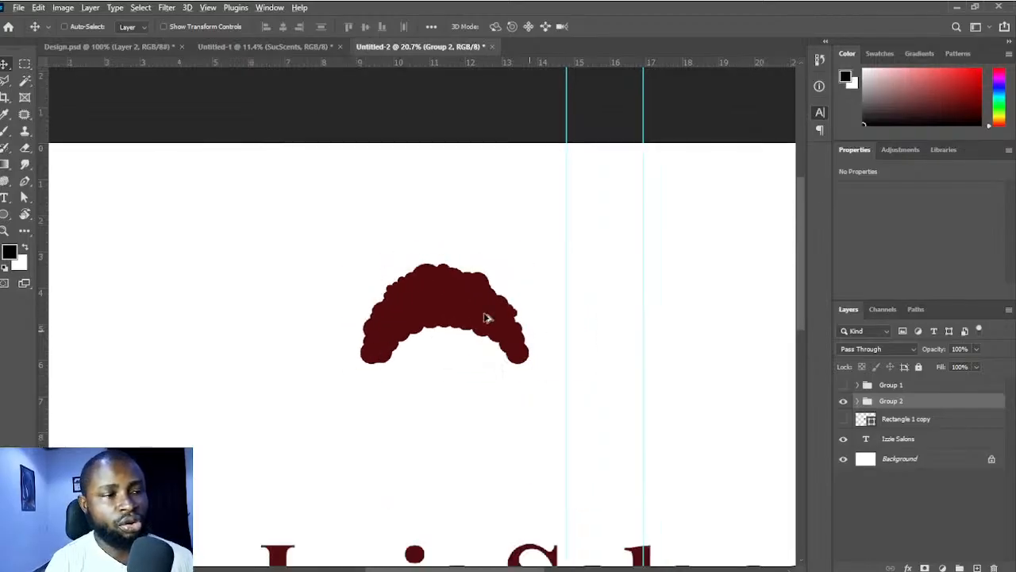
scroll(486, 318, down, 4)
drag(505, 324, 426, 330)
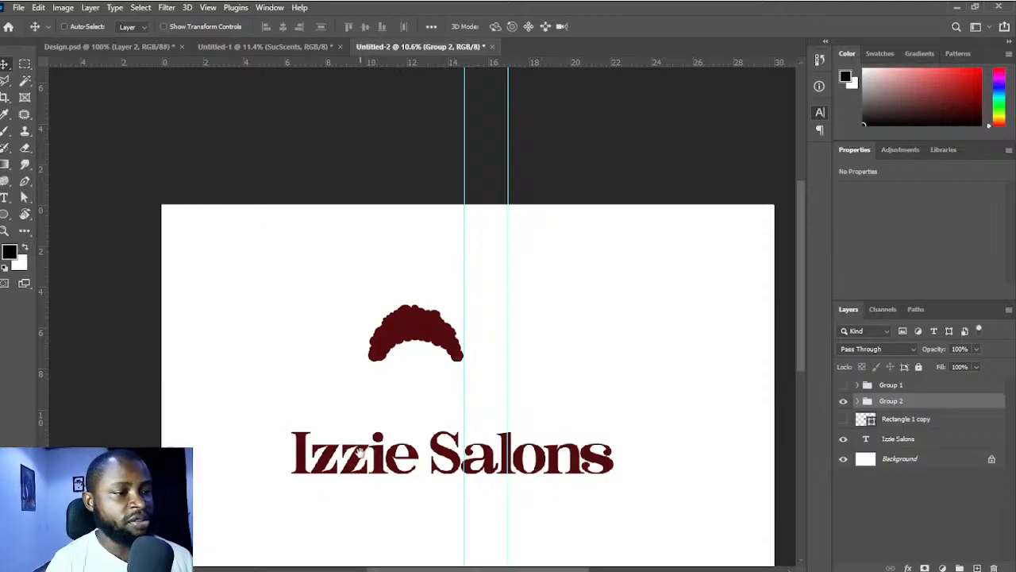
- Place a copy of the Izzie Salons wordmark directly below it and shorten the copy's text to "Is"
scroll(361, 452, down, 3)
key(t)
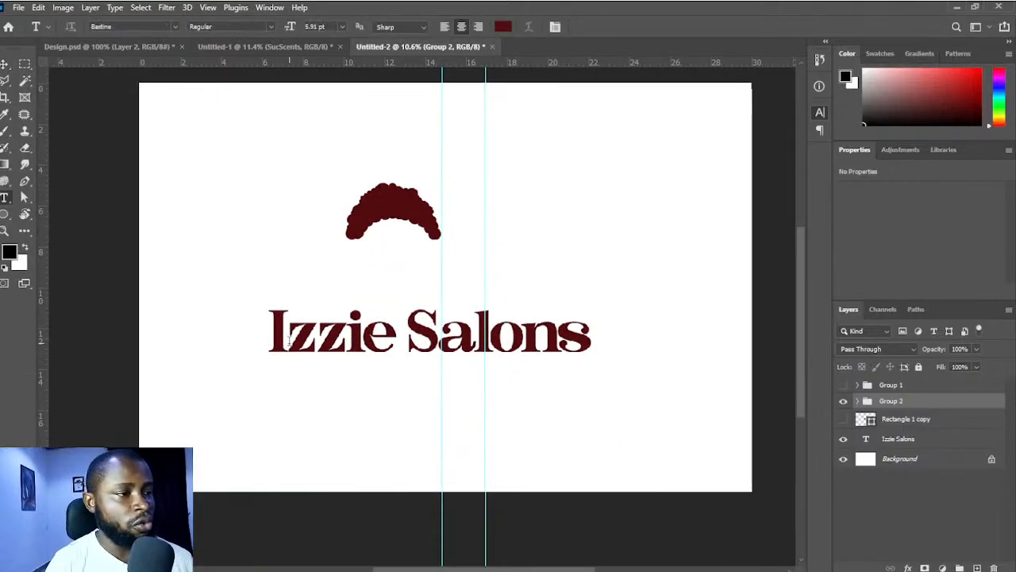
key(v)
click(365, 343)
drag(365, 343, 364, 422)
key(t)
drag(287, 408, 551, 412)
click(268, 408)
key(BackSpace)
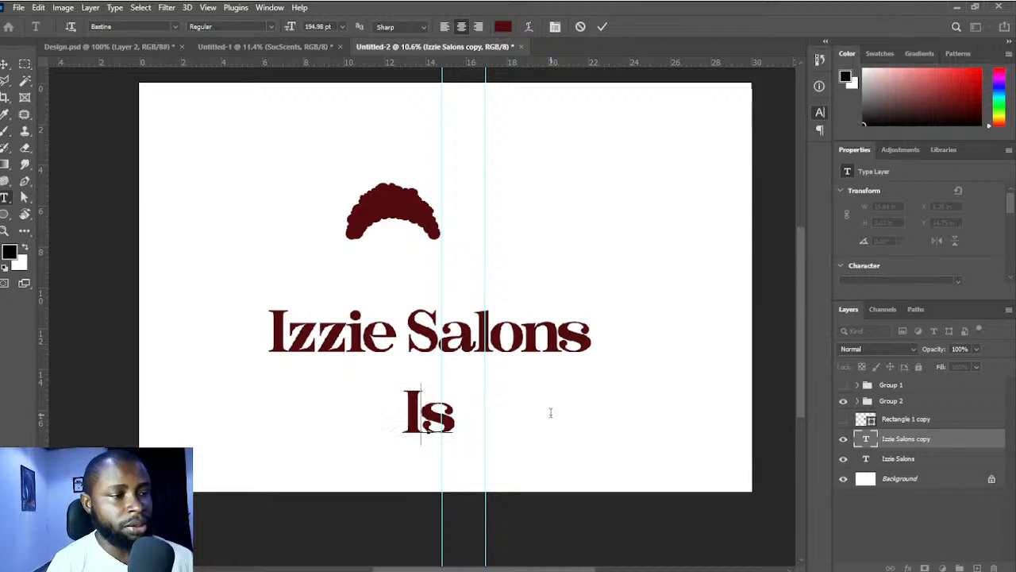
click(603, 27)
- Remove the s from the "Is" text so that the layer holds only the letter I
scroll(480, 327, up, 2)
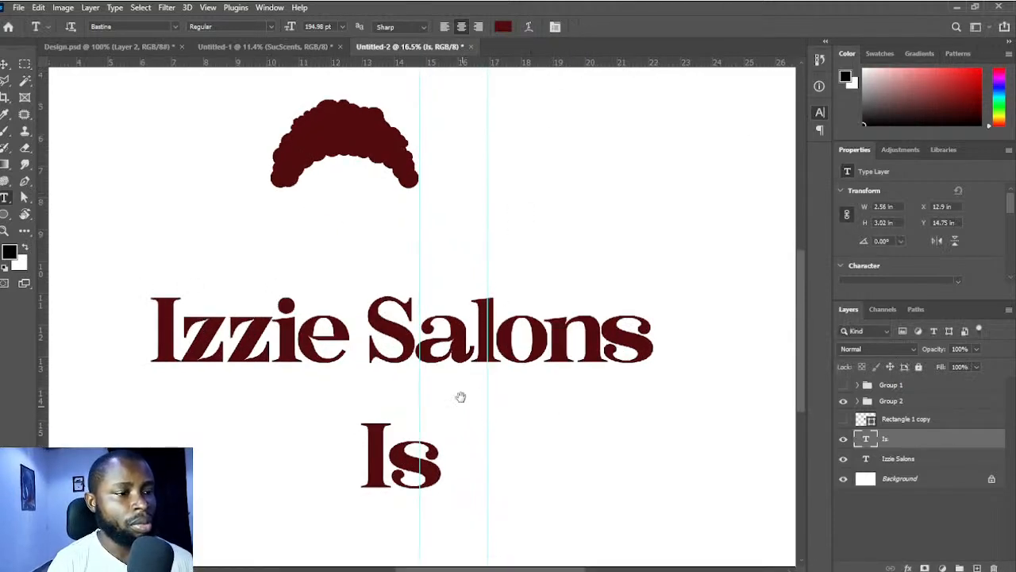
drag(460, 397, 436, 292)
drag(369, 349, 431, 358)
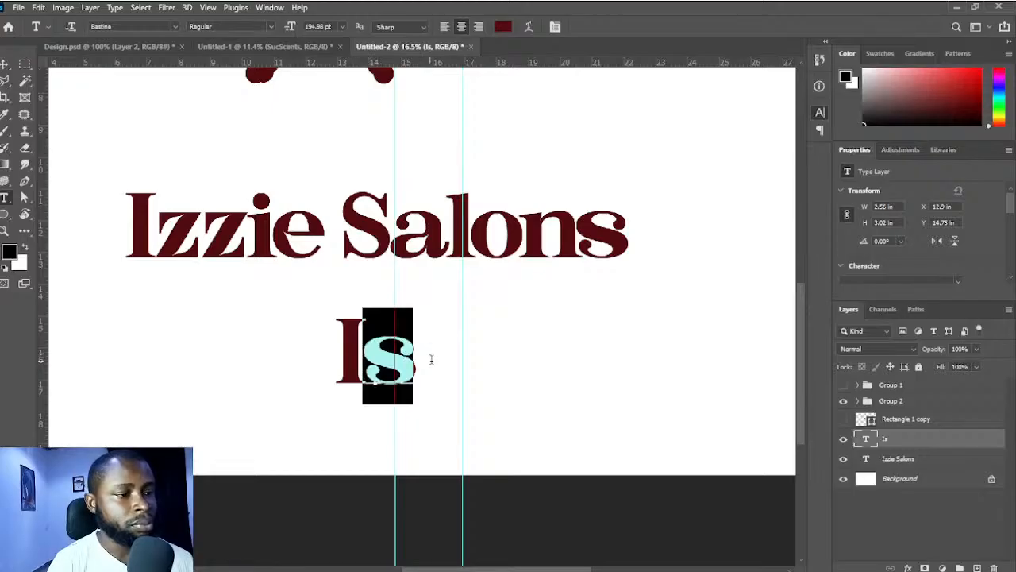
key(BackSpace)
click(602, 27)
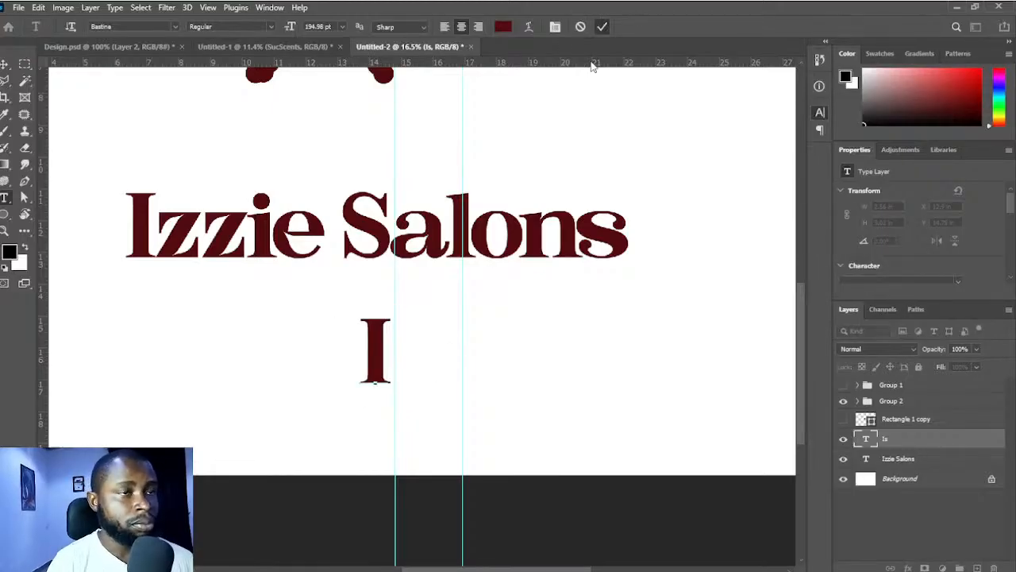
- Duplicate the I just to its right and change the copy's text to "s"
key(v)
drag(382, 358, 447, 366)
double_click(447, 366)
text(s)
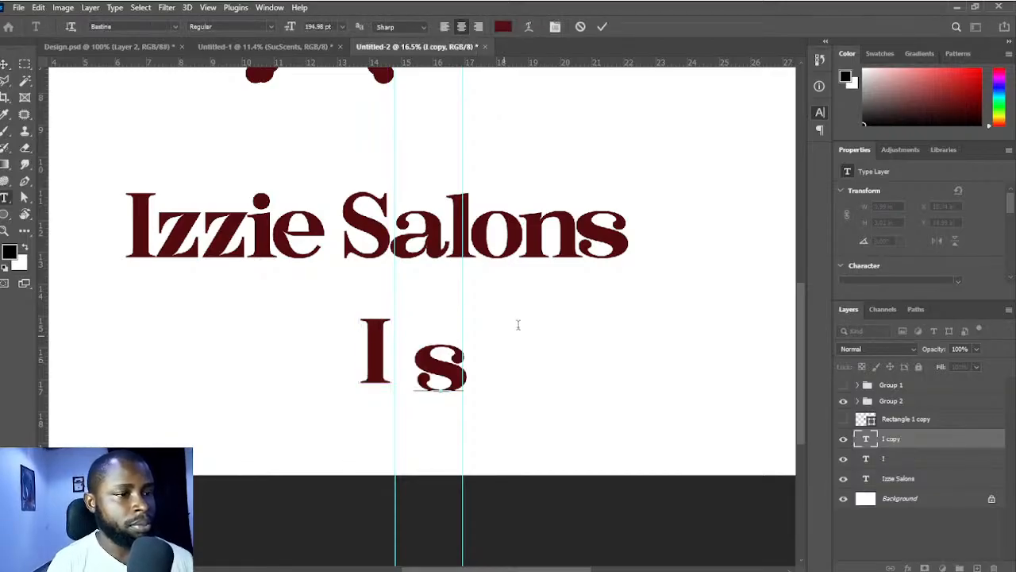
click(603, 27)
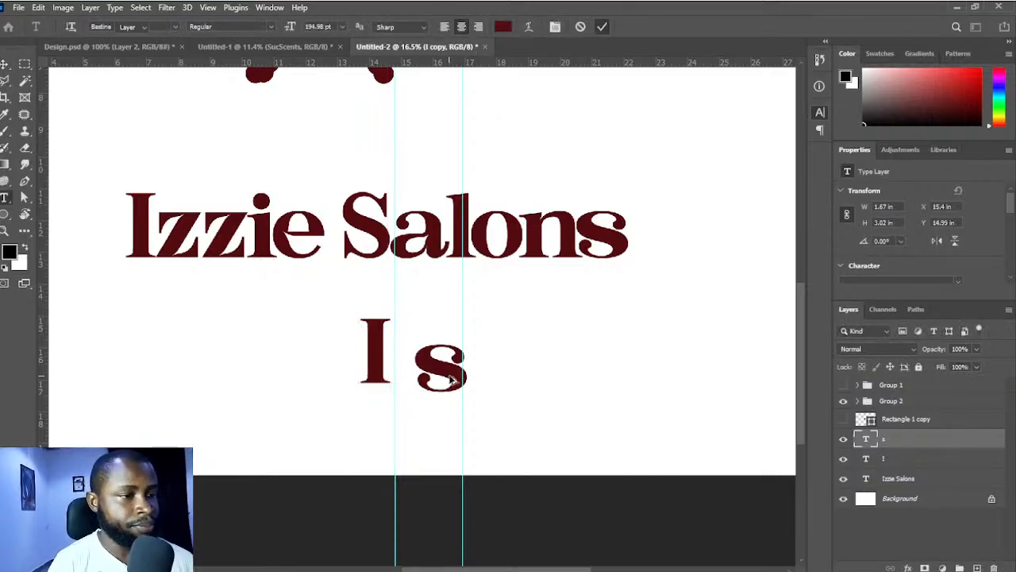
- Move the s over the I at X 13.34 in, Y 14.51 in so the letters overlap, centred, as a monogram
scroll(455, 384, up, 2)
scroll(455, 385, up, 4)
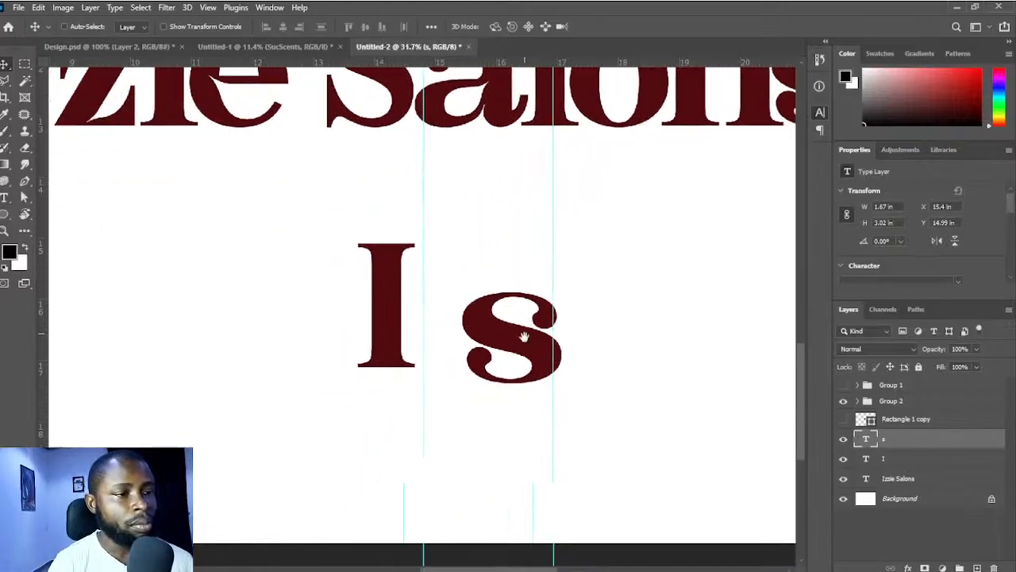
drag(520, 359, 387, 319)
scroll(443, 355, up, 2)
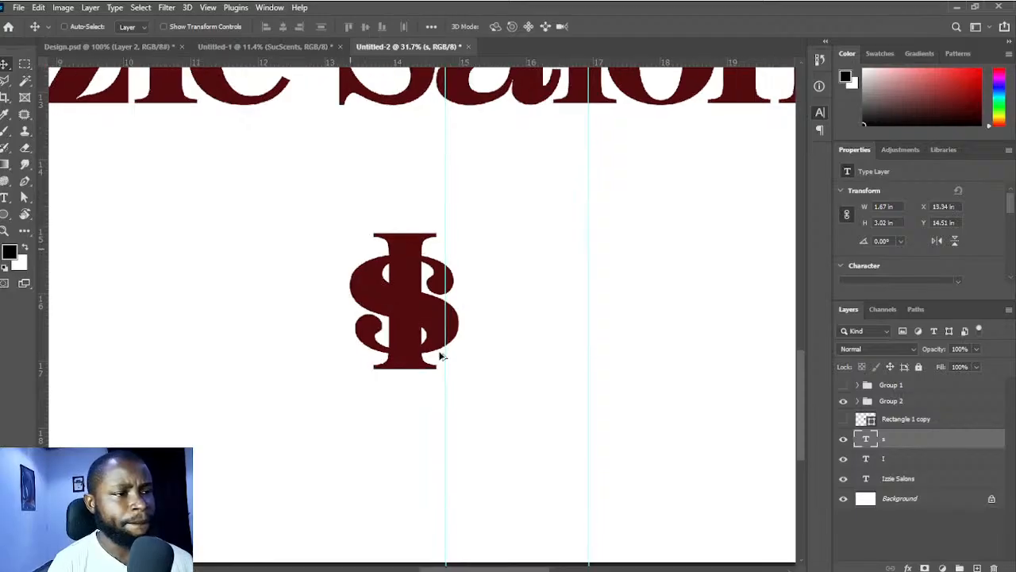
drag(408, 268, 408, 332)
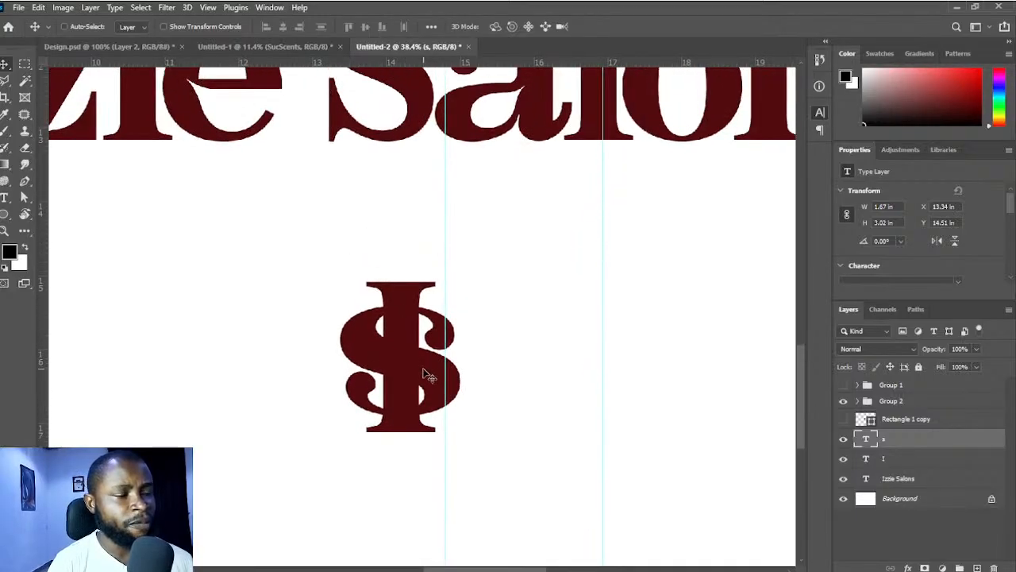
scroll(424, 331, up, 1)
drag(400, 247, 410, 285)
scroll(452, 340, down, 2)
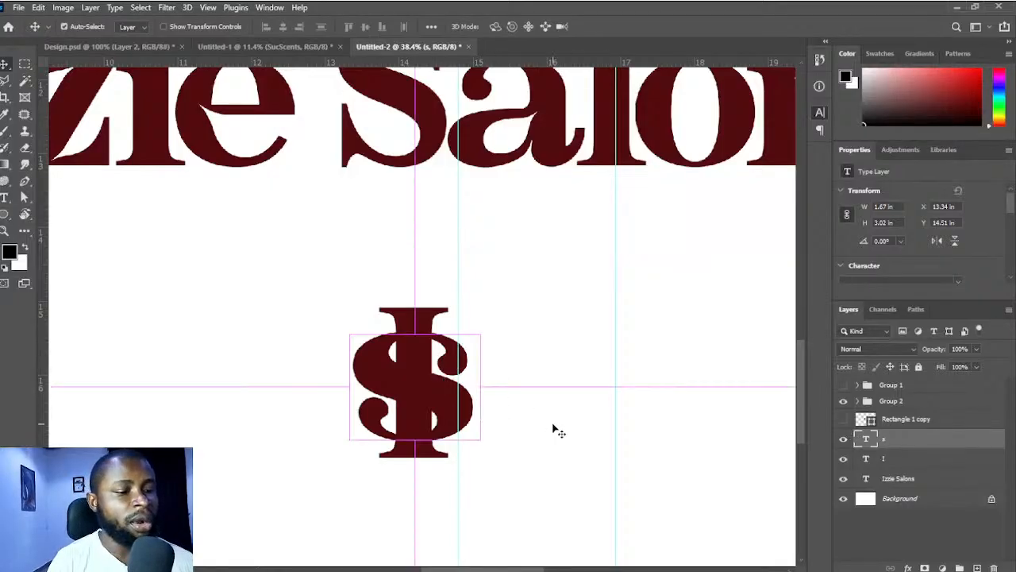
- Hide the Izzie Salons wordmark layer
scroll(556, 428, down, 10)
click(945, 478)
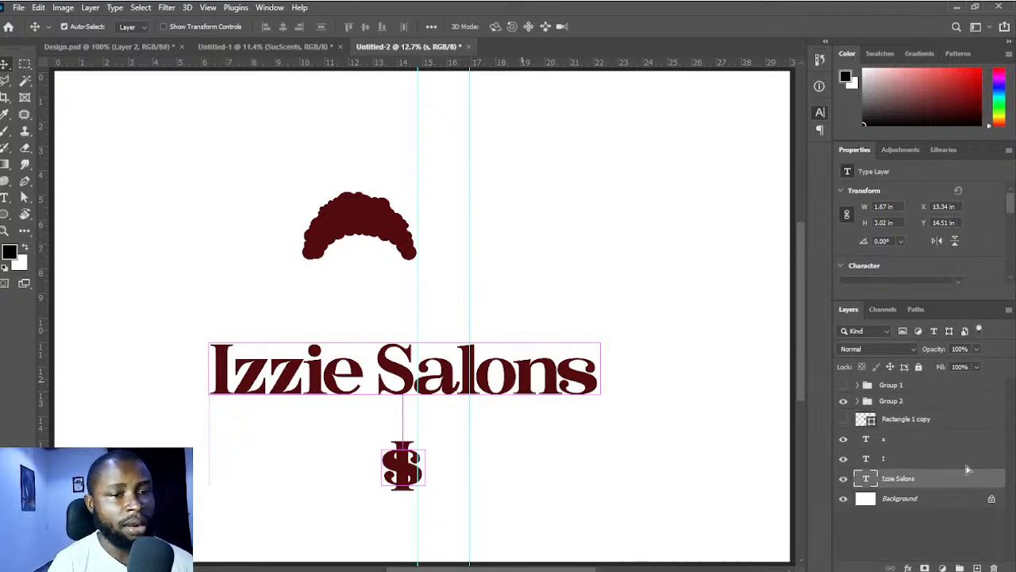
click(843, 479)
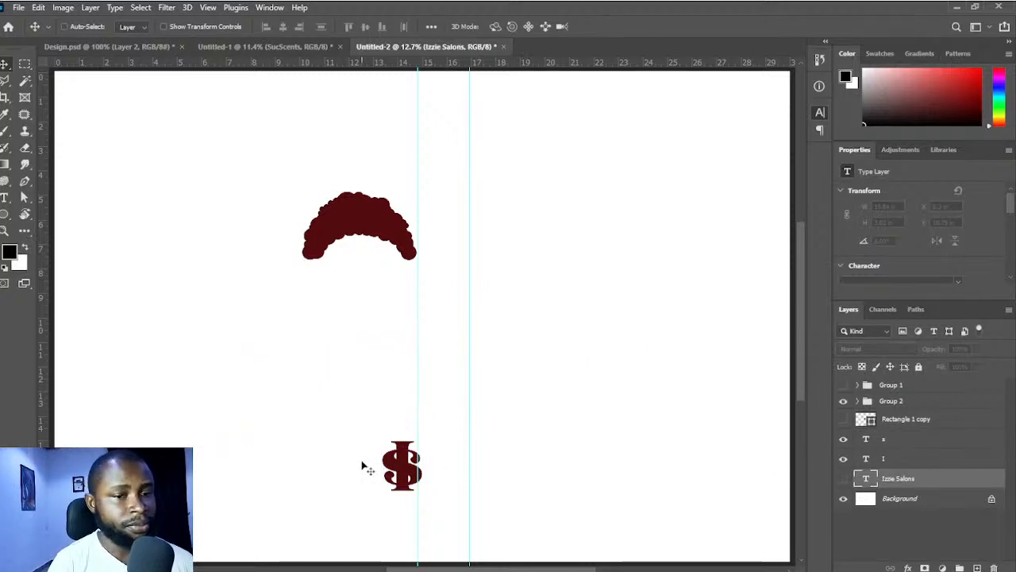
- Scale the I and s together to about 298% and place them beneath the hair shape at X 9.97 in, Y 7.7 in
click(913, 458)
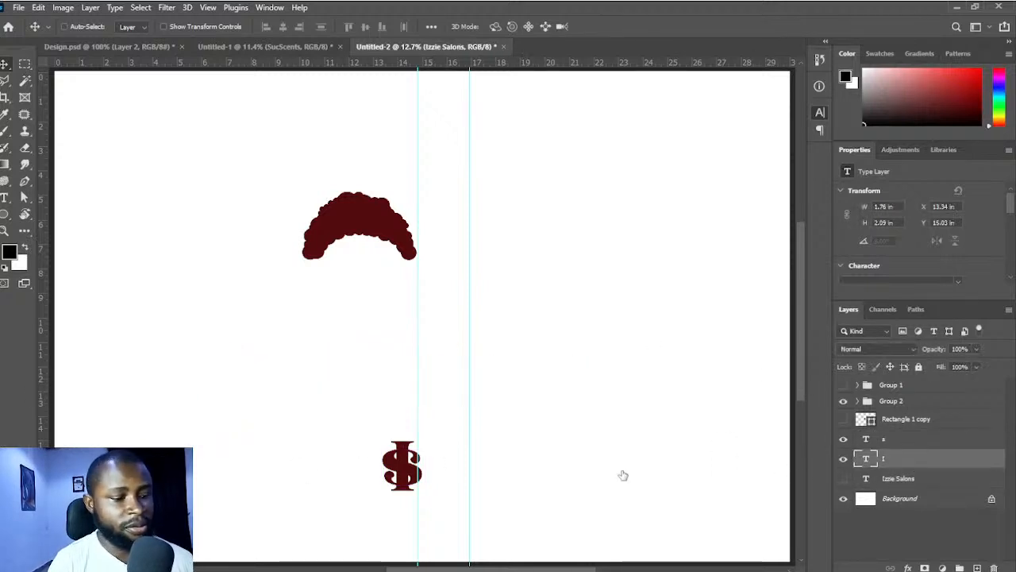
shift+click(913, 439)
key(ctrl+t)
drag(403, 439, 405, 389)
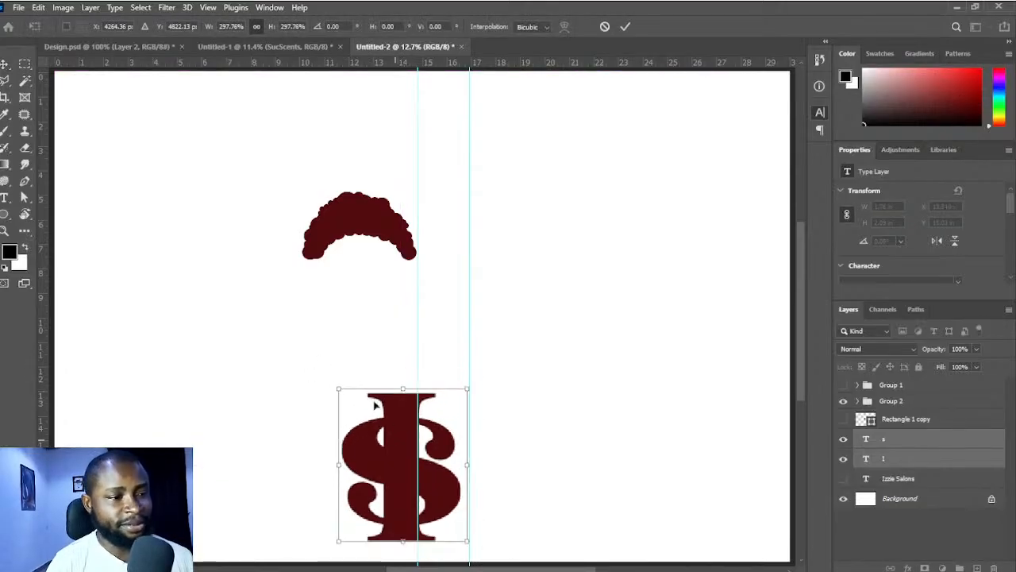
drag(395, 448, 356, 318)
key(Escape)
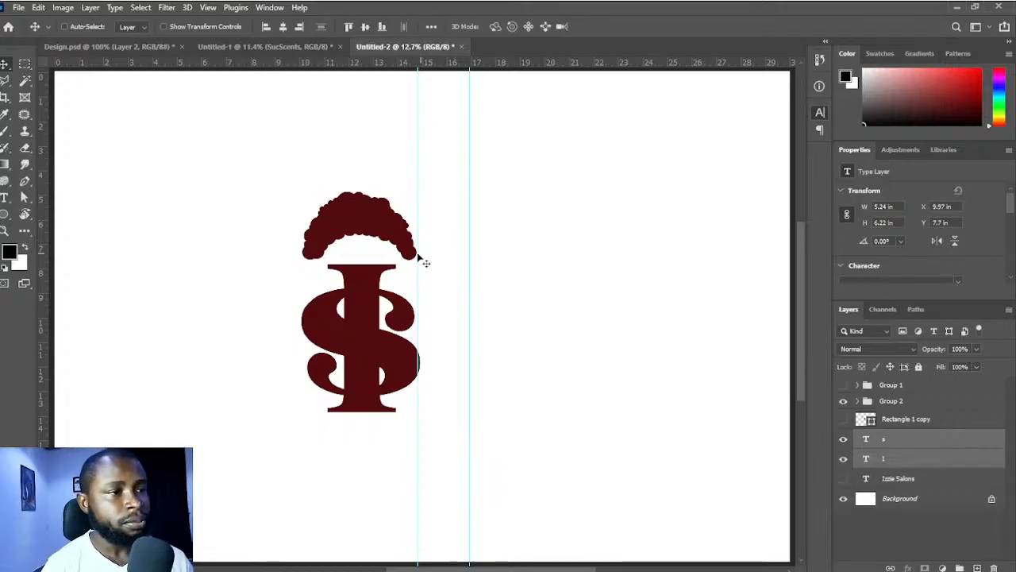
- Collapse and hide the curly-hair layer group, Group 2
ctrl+click(361, 227)
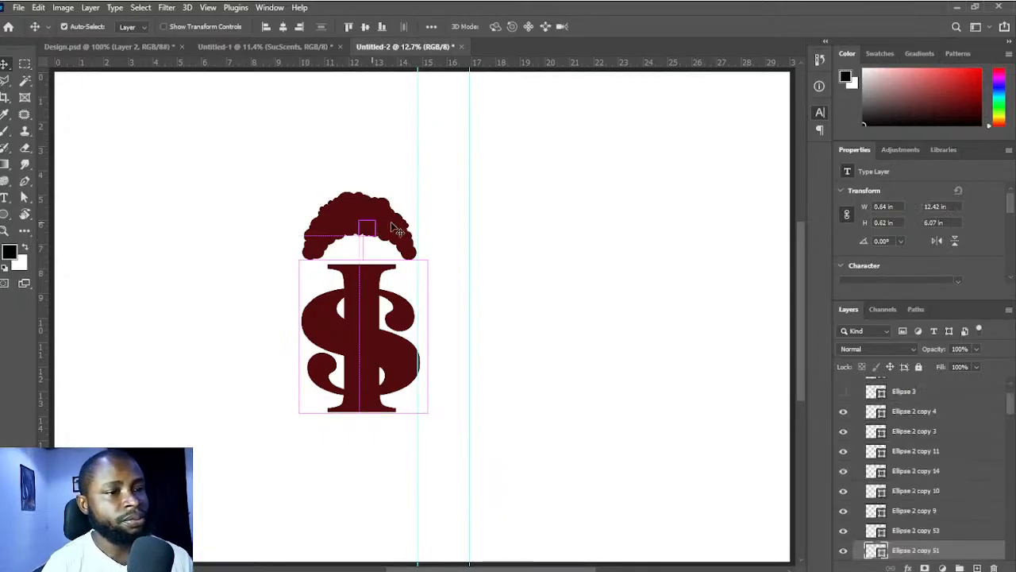
scroll(992, 437, up, 5)
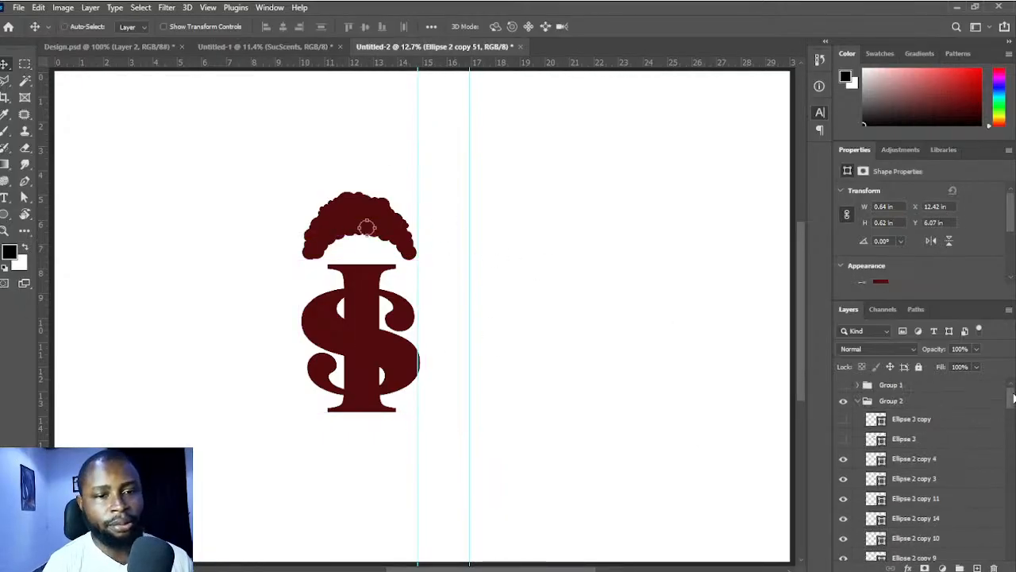
click(855, 402)
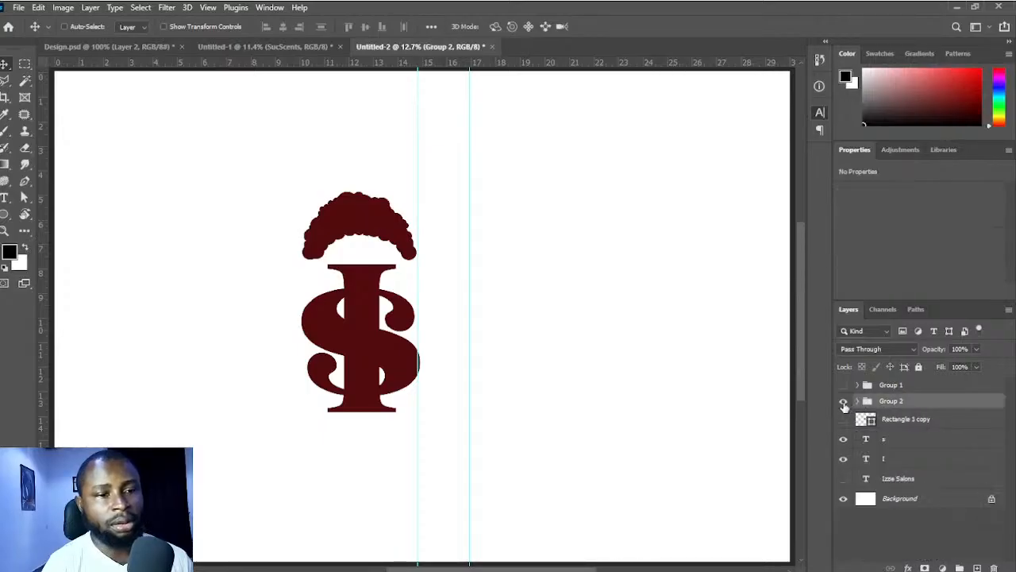
click(844, 402)
scroll(384, 337, up, 3)
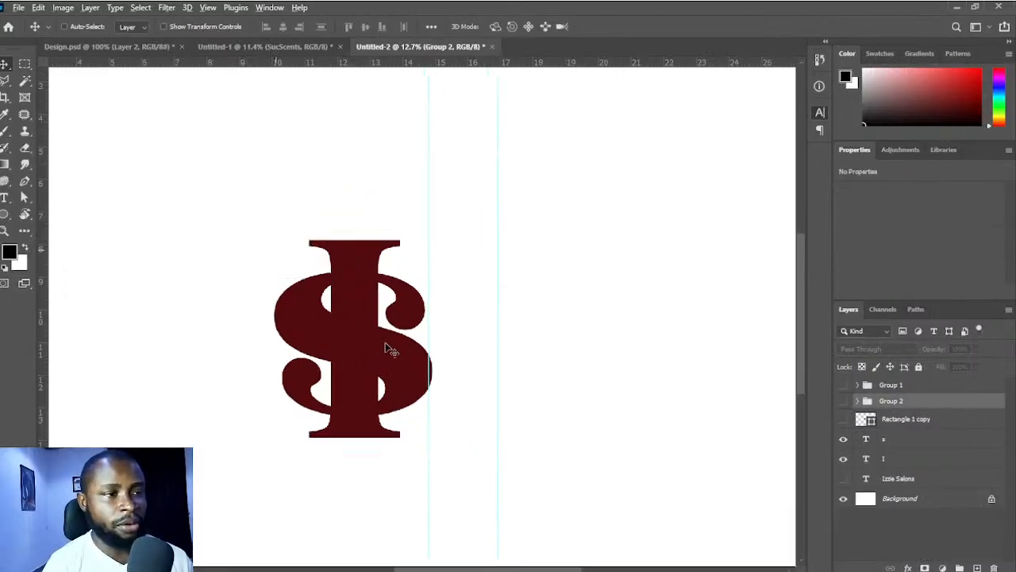
- Try to draw a Pen tool path on the s layer where the s crosses the stem of the I
click(908, 463)
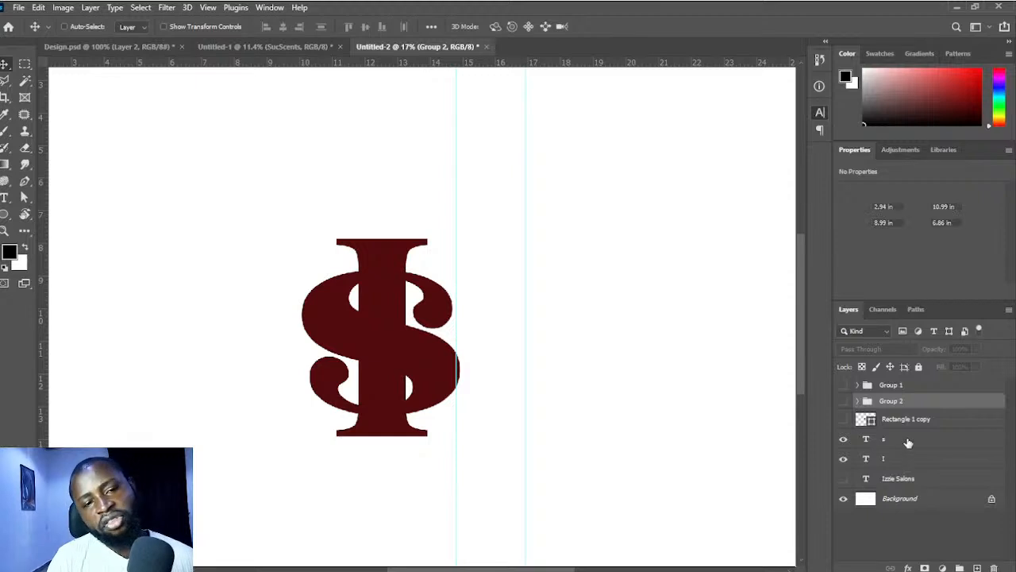
click(908, 442)
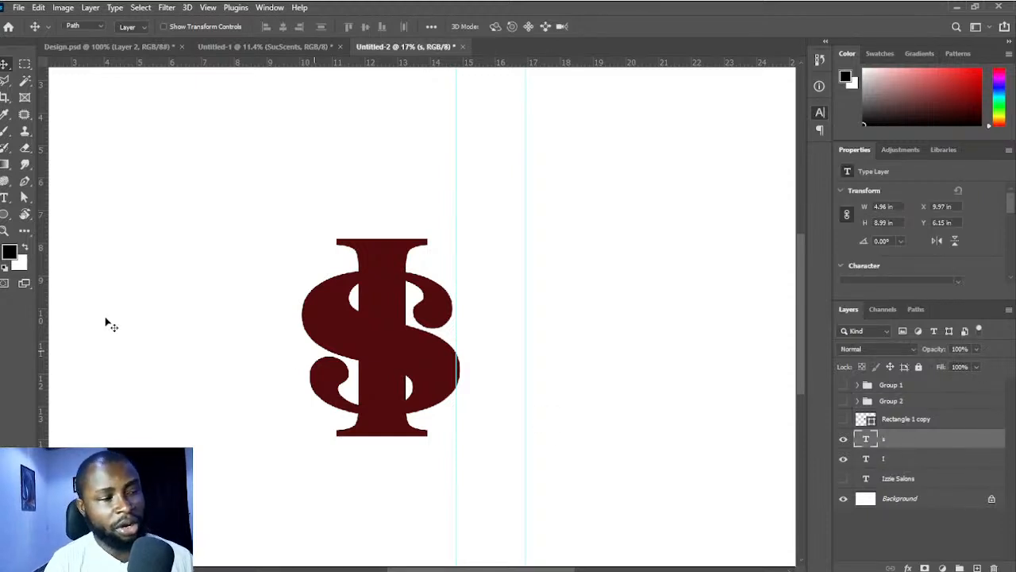
key(p)
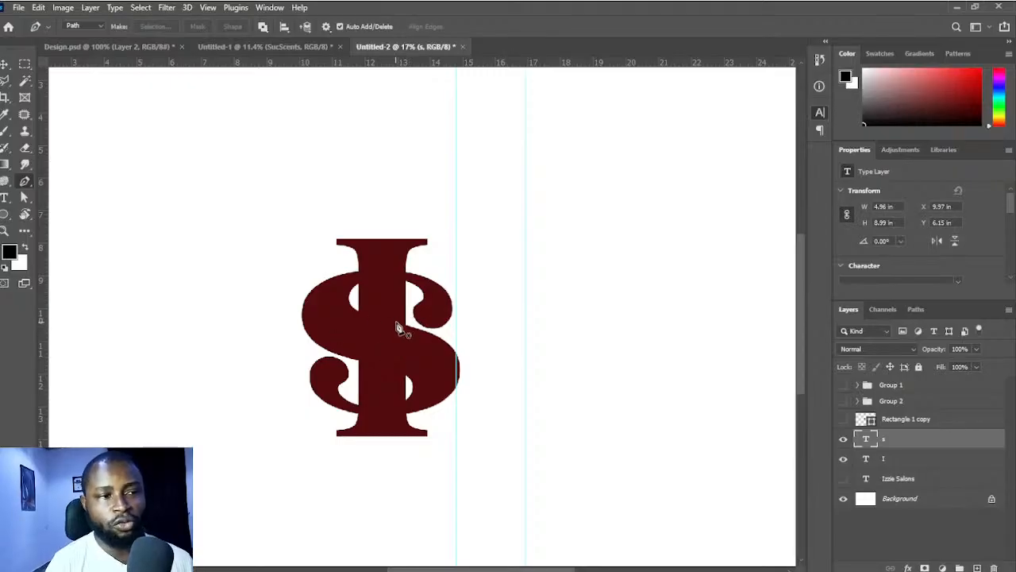
click(367, 346)
drag(419, 326, 410, 372)
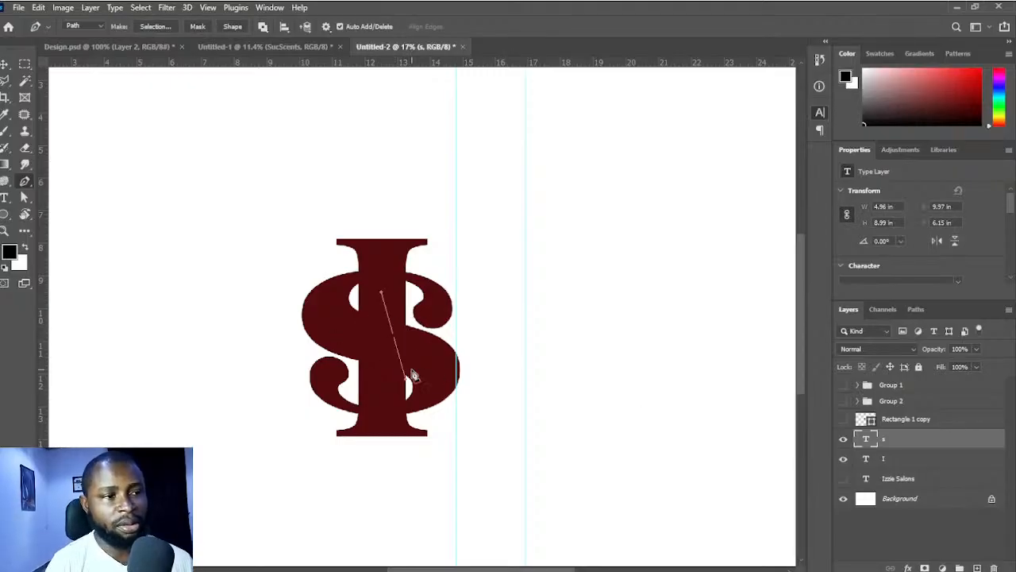
key(ctrl+z)
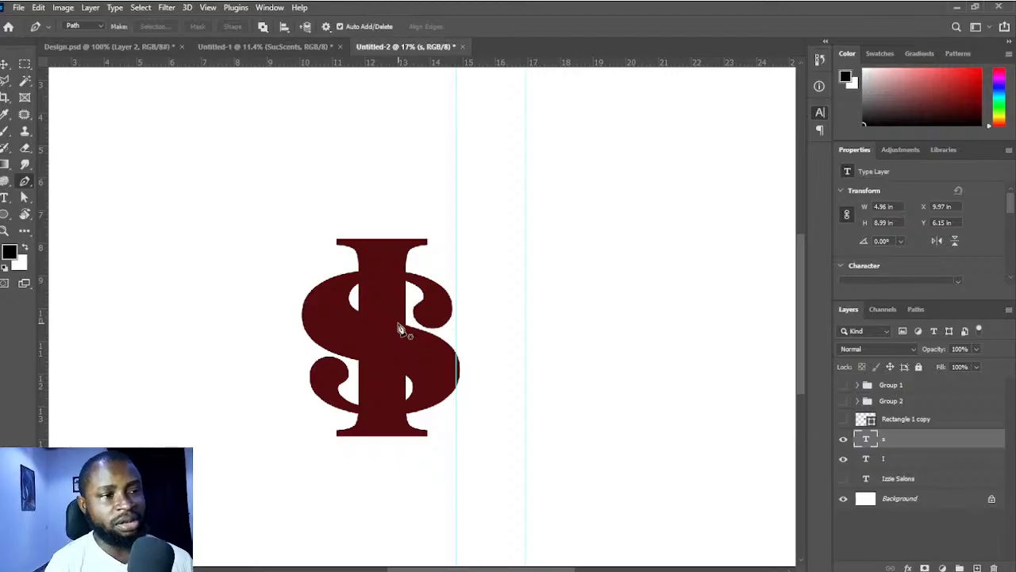
drag(399, 324, 418, 314)
key(ctrl+z)
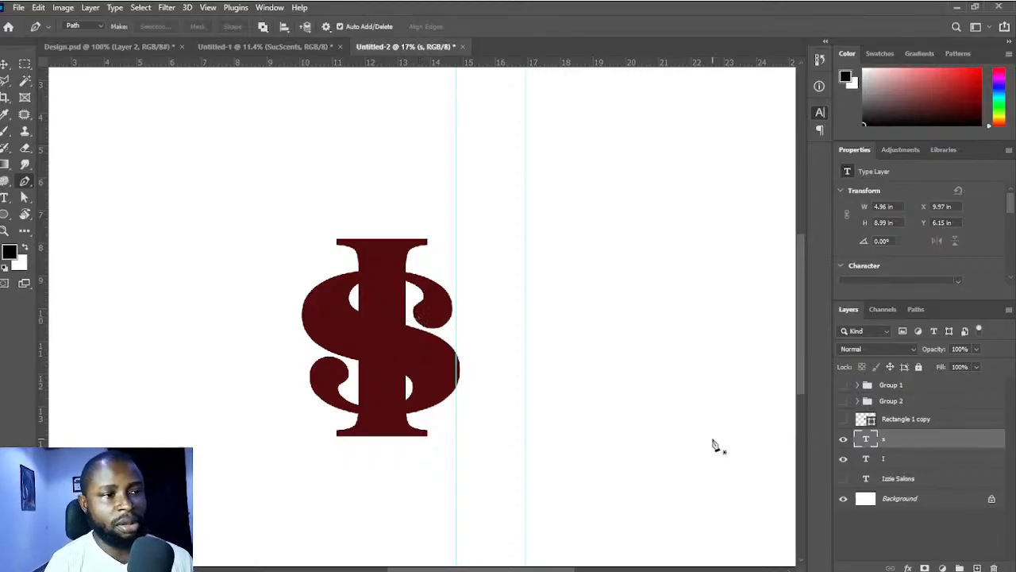
drag(446, 370, 425, 353)
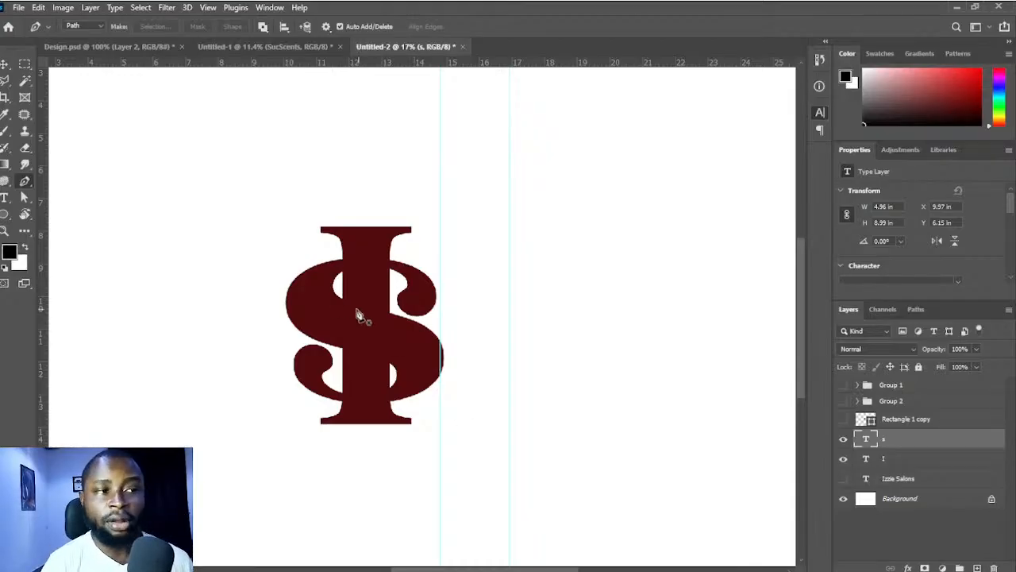
- Convert the I and s type layers to editable vector shapes
click(907, 466)
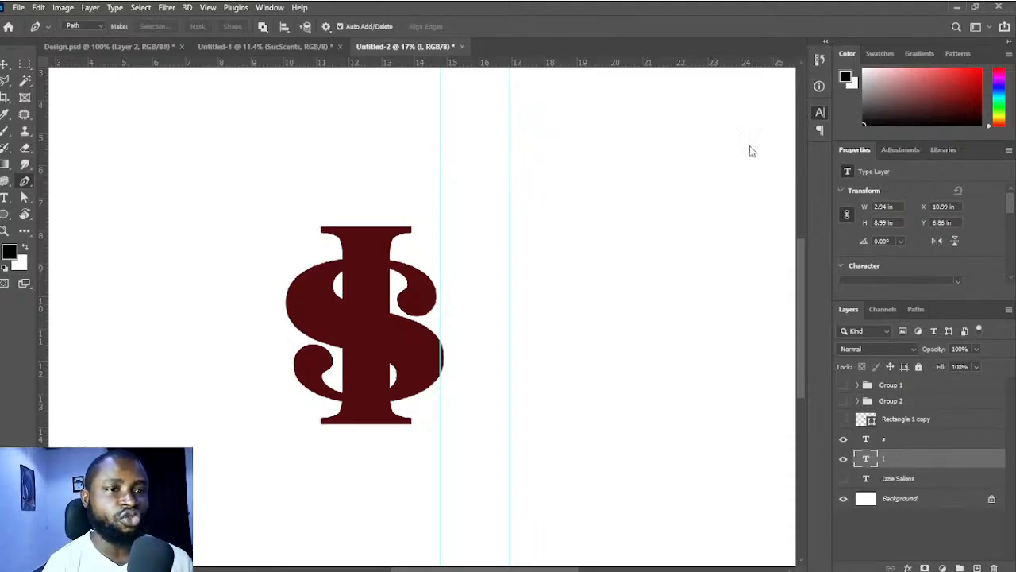
click(774, 236)
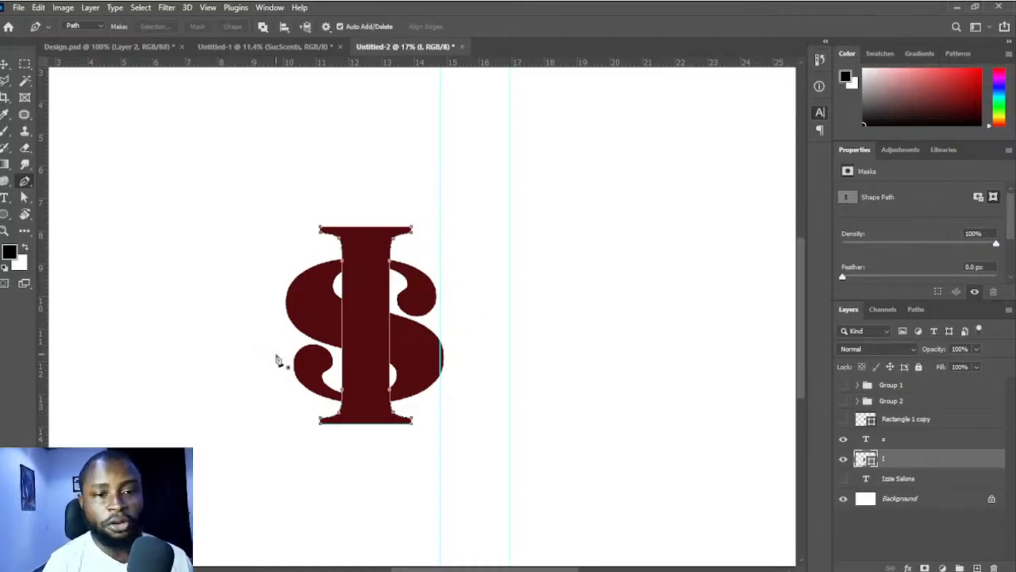
click(900, 440)
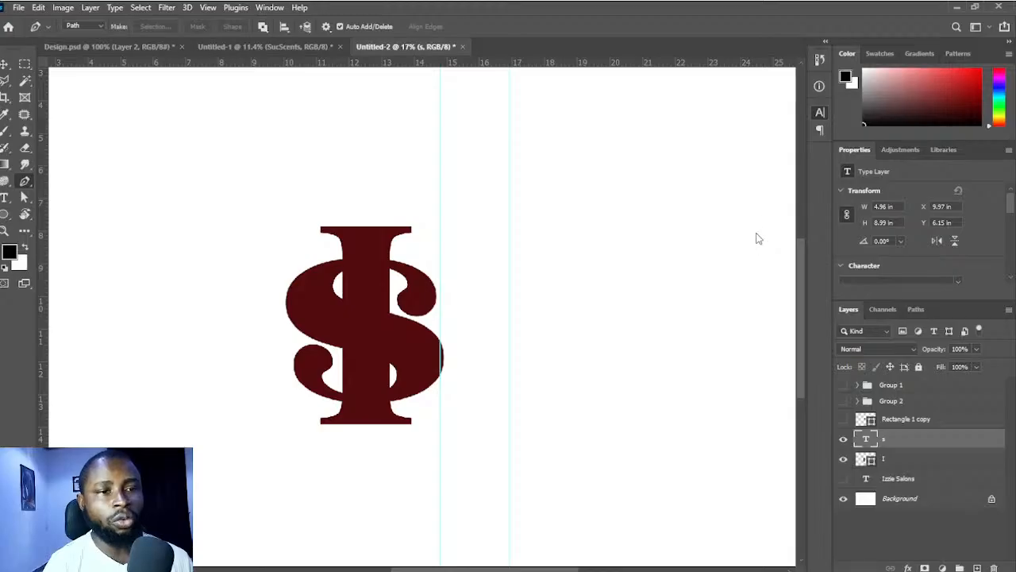
scroll(400, 357, up, 1)
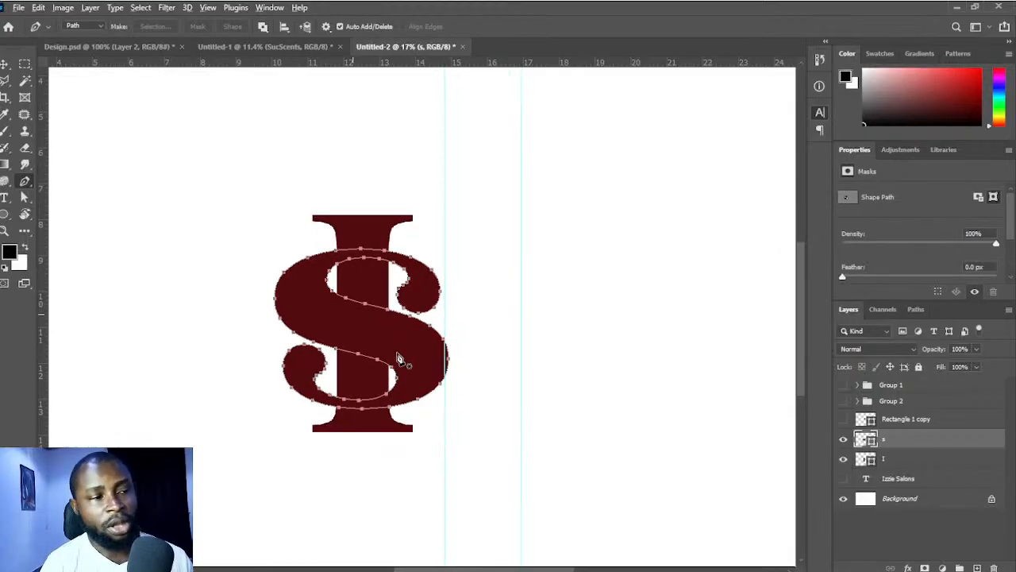
- Examine the s outline's anchor points where it crosses the stem of the I
scroll(400, 357, up, 3)
drag(325, 259, 450, 325)
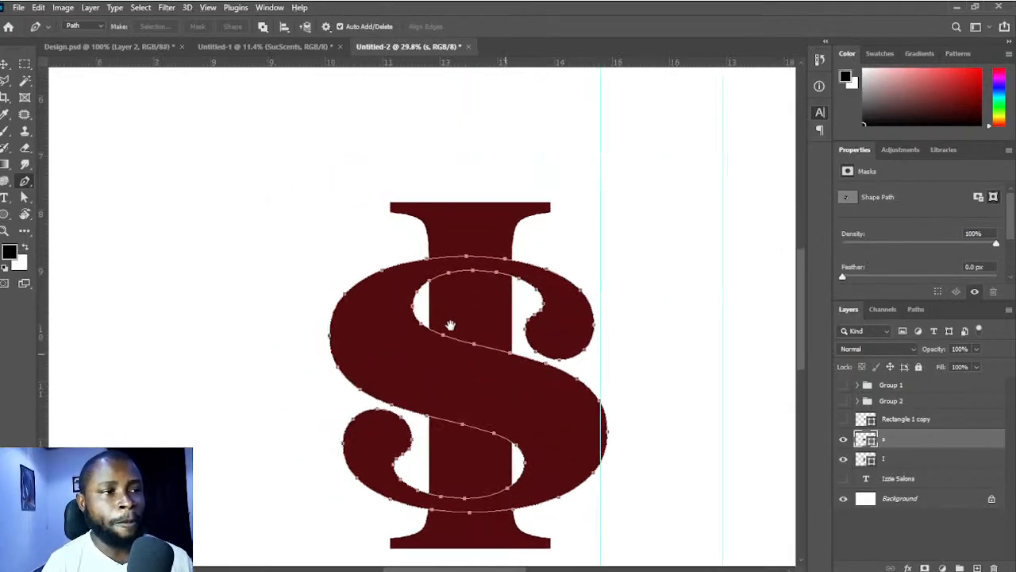
scroll(450, 325, up, 2)
scroll(481, 386, down, 1)
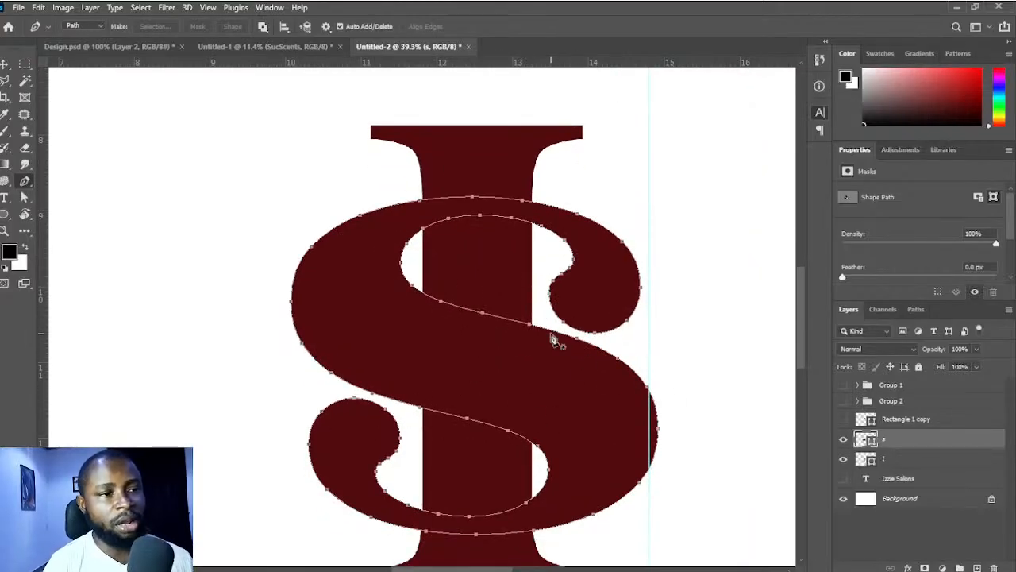
scroll(538, 383, down, 2)
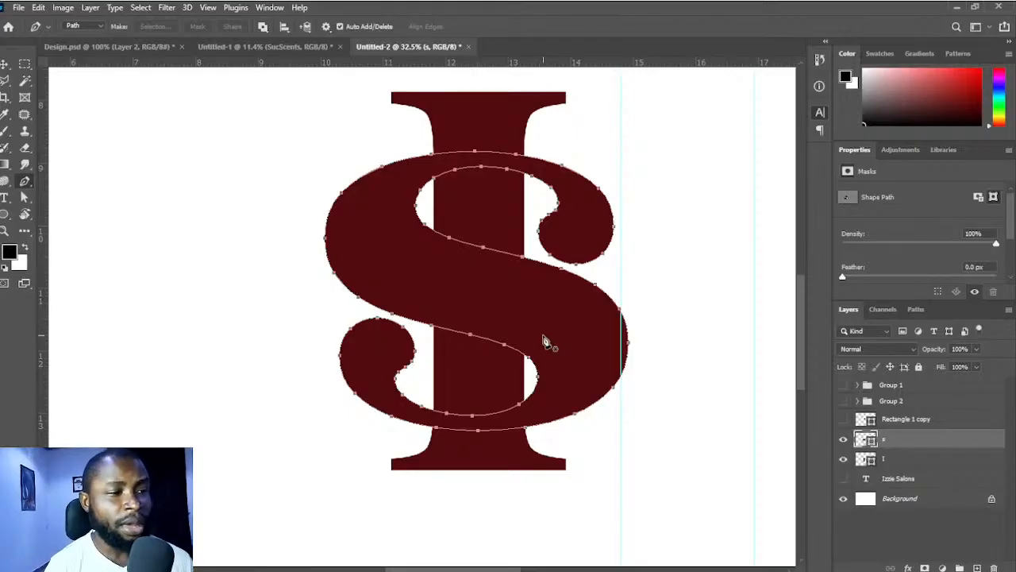
drag(508, 290, 504, 330)
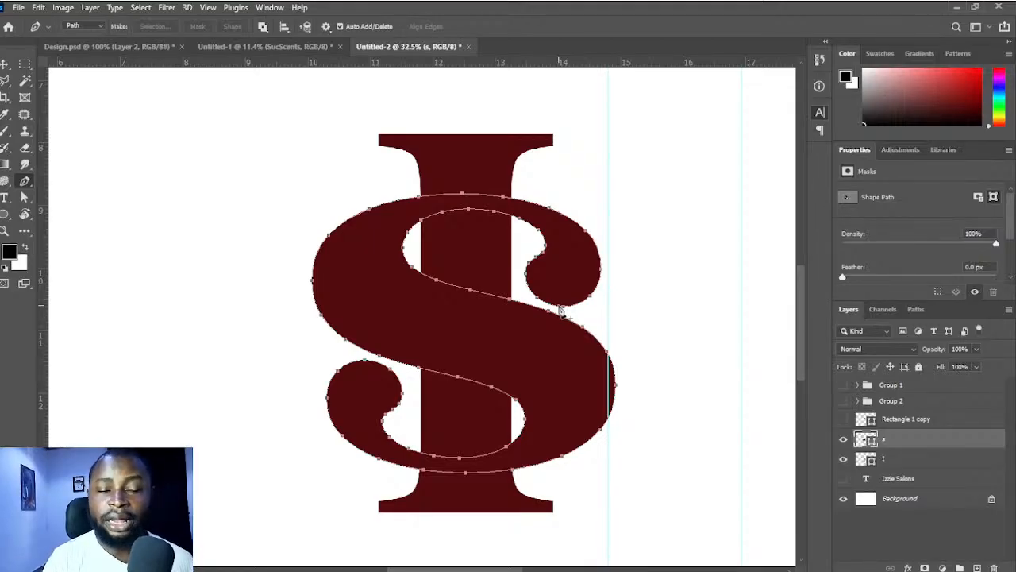
scroll(472, 212, up, 3)
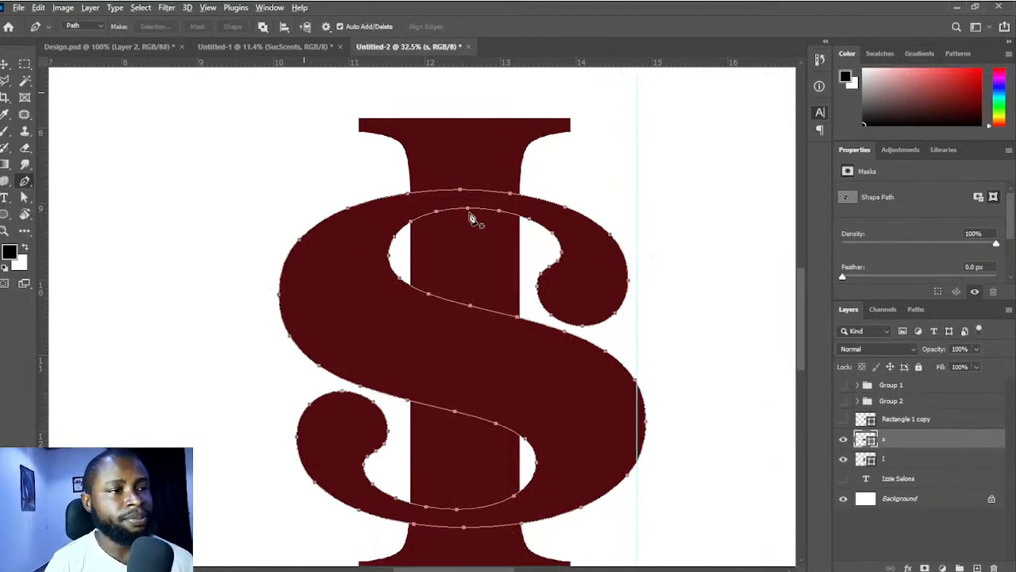
drag(473, 236, 479, 243)
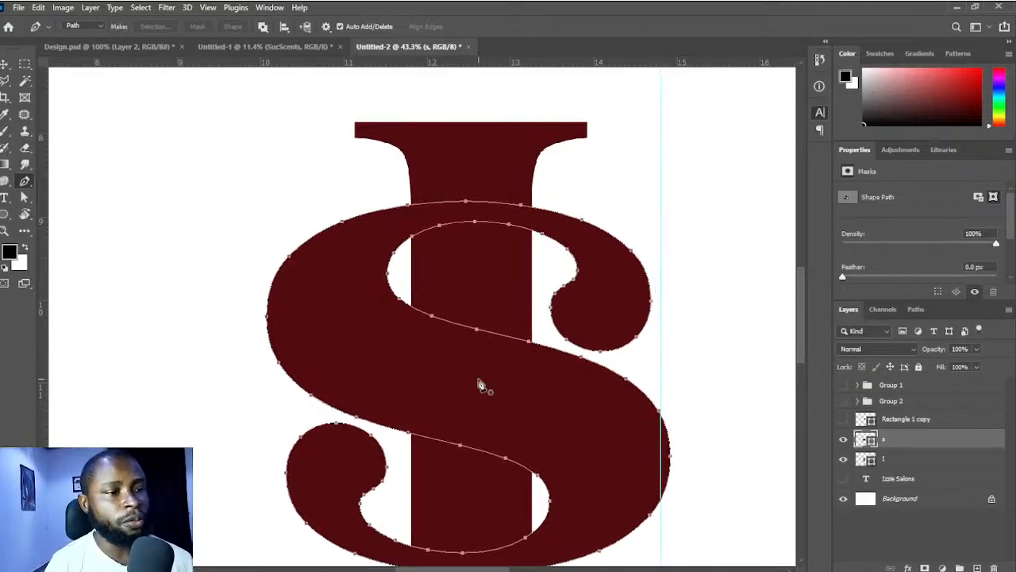
scroll(492, 397, down, 1)
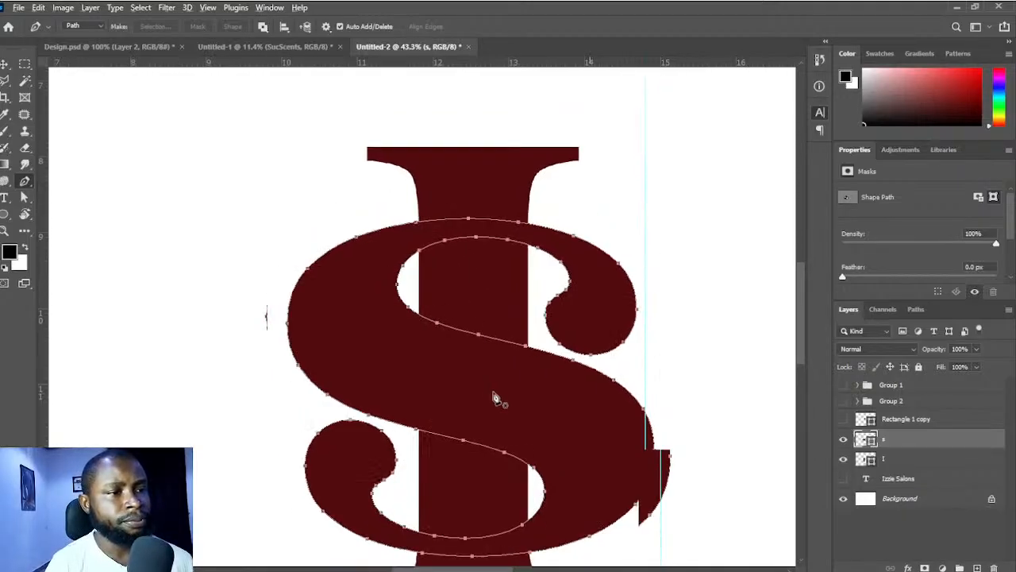
drag(490, 402, 492, 369)
drag(482, 327, 473, 292)
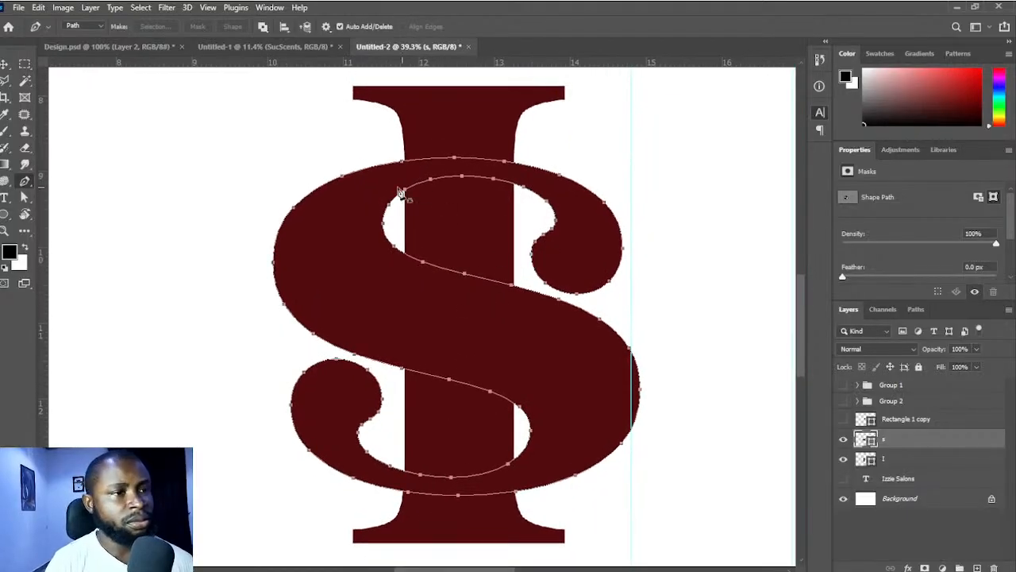
scroll(542, 200, up, 1)
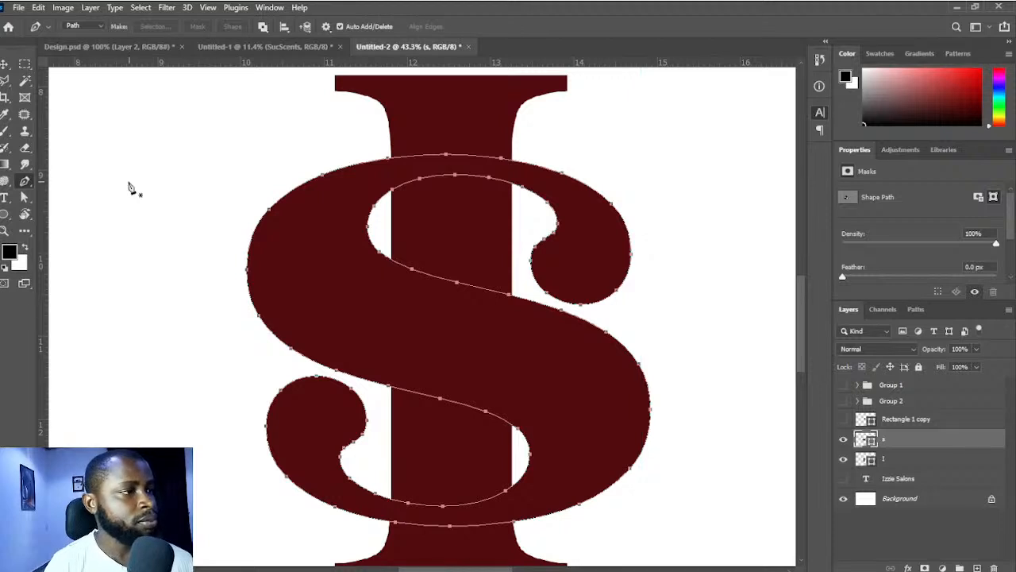
- Place two vertical guides along the right and left edges of the I's stem
drag(45, 201, 511, 335)
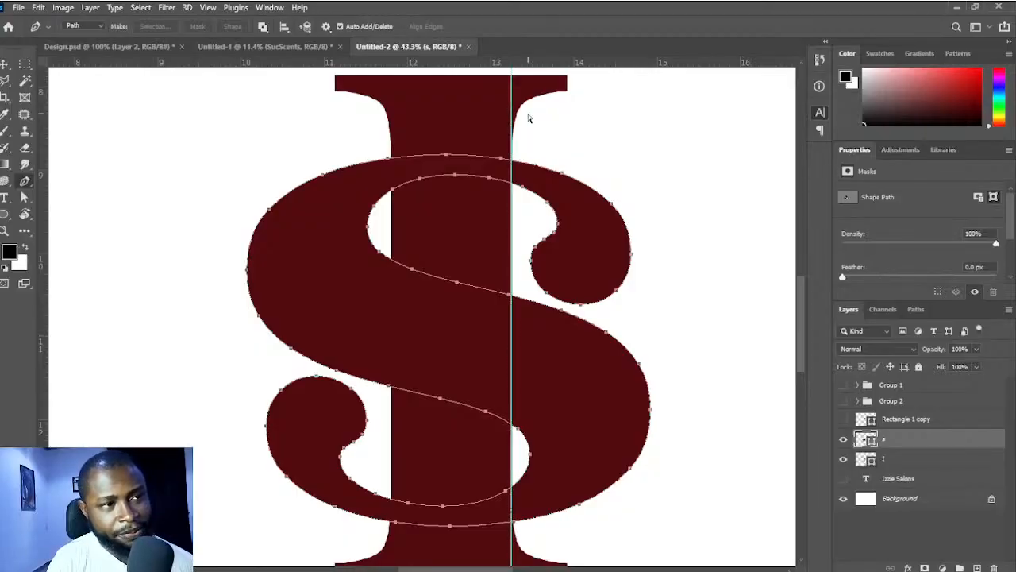
drag(46, 236, 393, 267)
scroll(443, 267, up, 2)
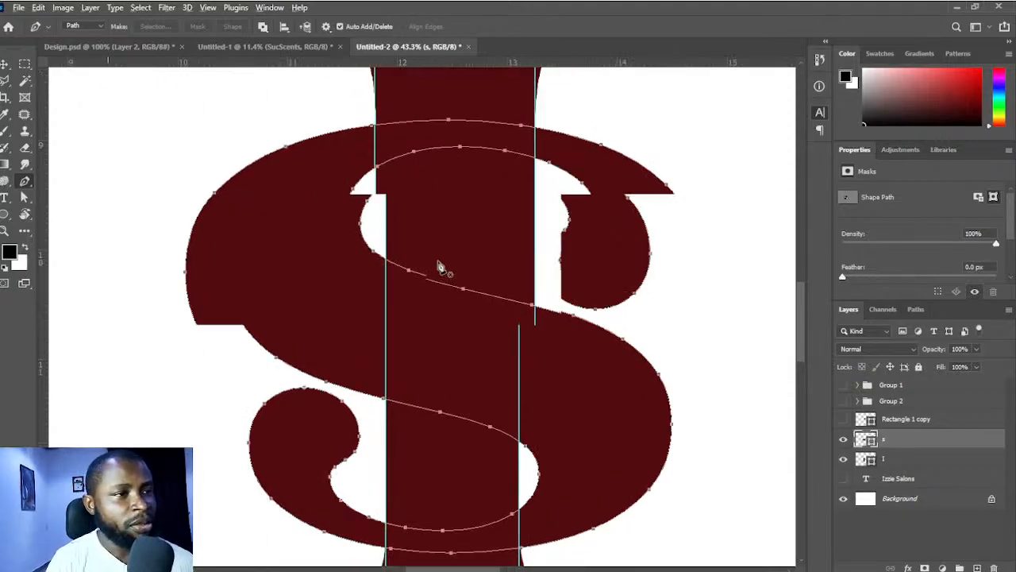
drag(425, 199, 411, 307)
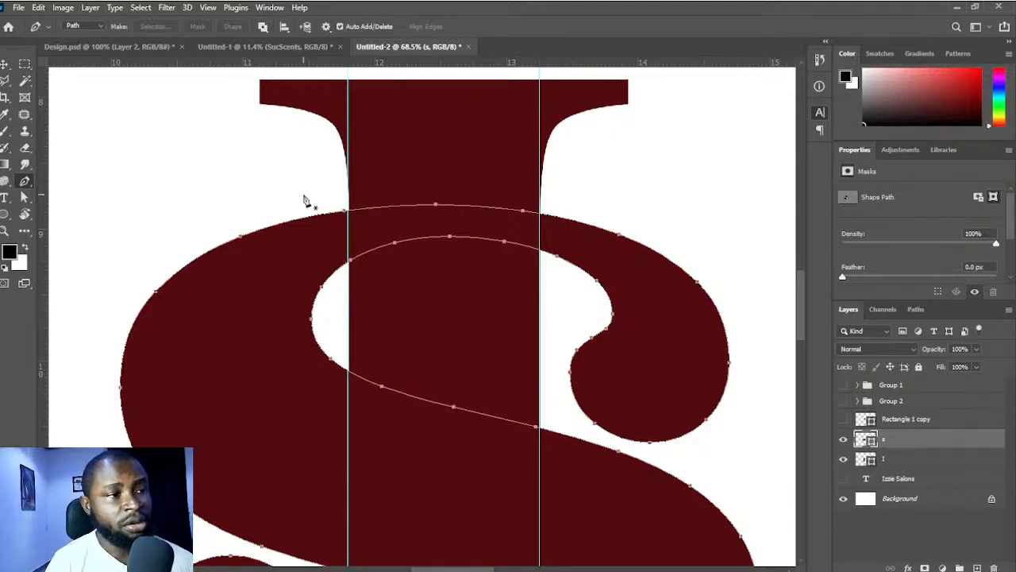
- Add anchor points to the s outline where its upper stroke's outer and inner edges meet the two guides
scroll(397, 235, up, 3)
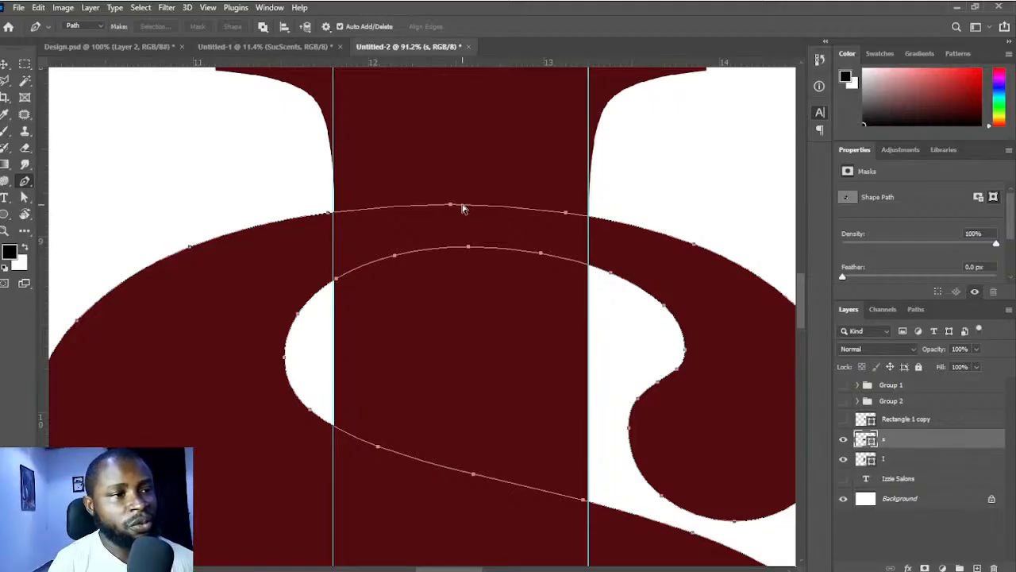
drag(462, 204, 471, 204)
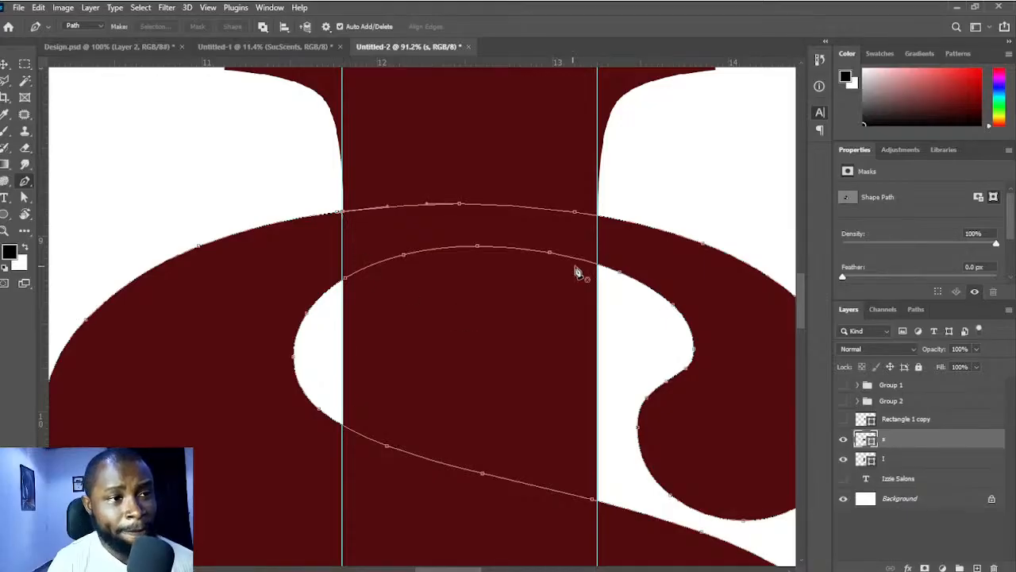
click(599, 216)
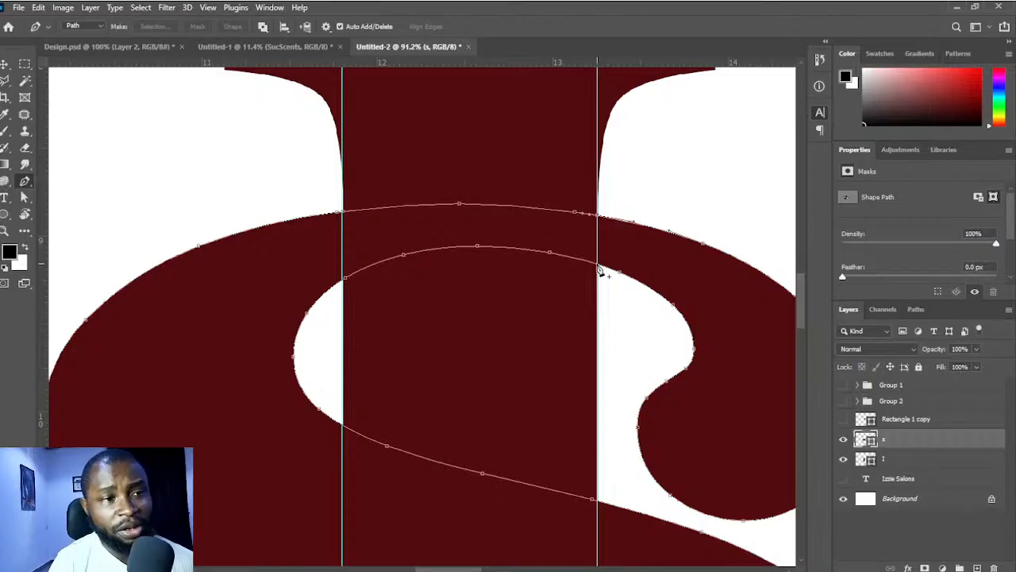
click(600, 266)
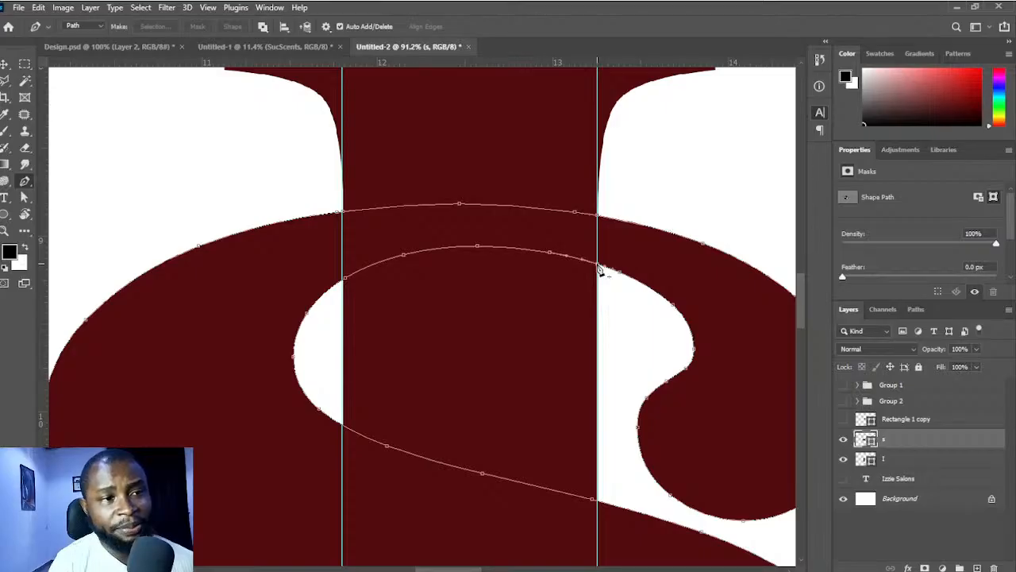
click(344, 281)
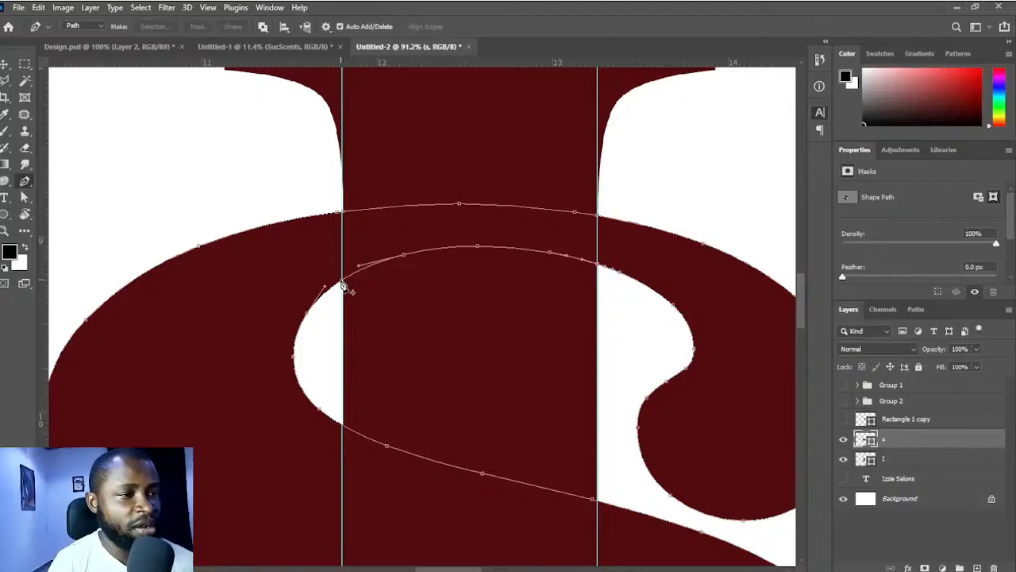
click(343, 282)
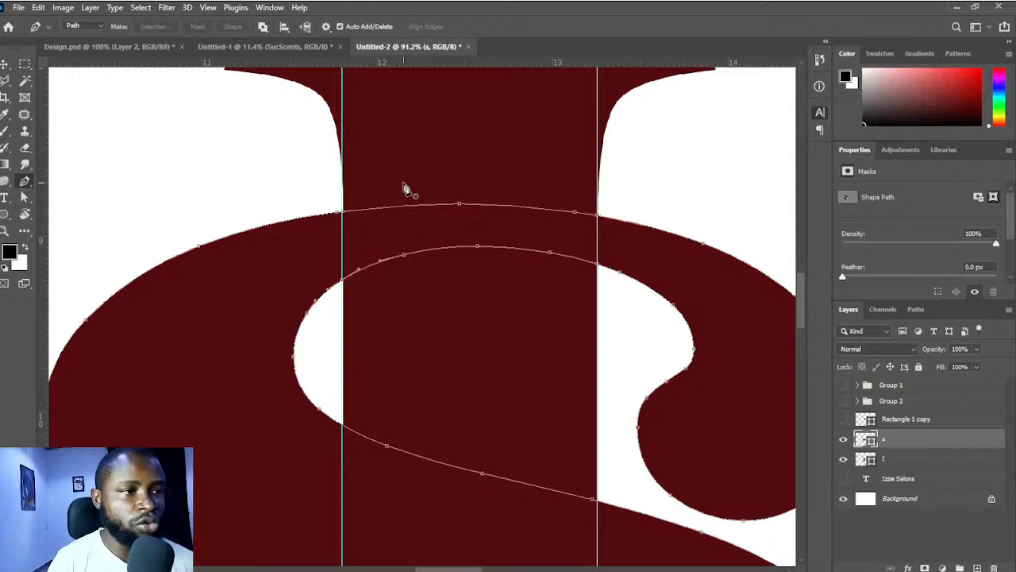
- Delete the anchor points of the s's upper stroke between the two guides and hide the I layer
drag(385, 170, 586, 279)
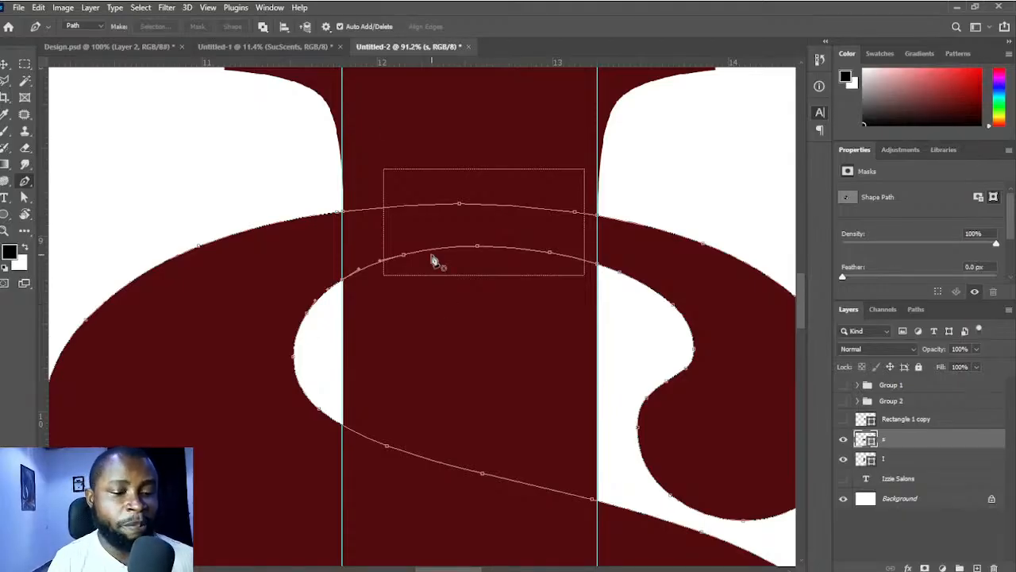
key(Delete)
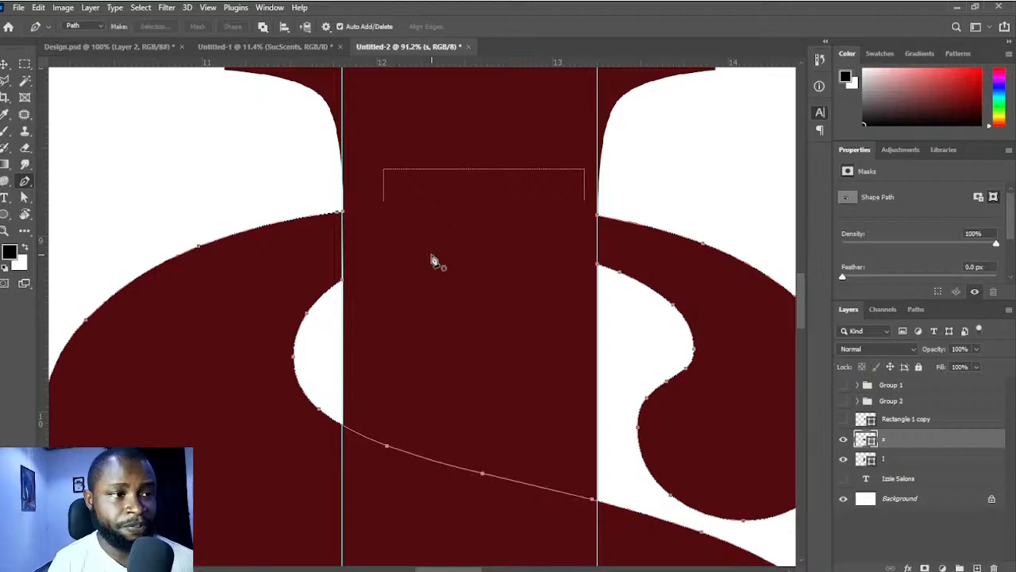
click(844, 461)
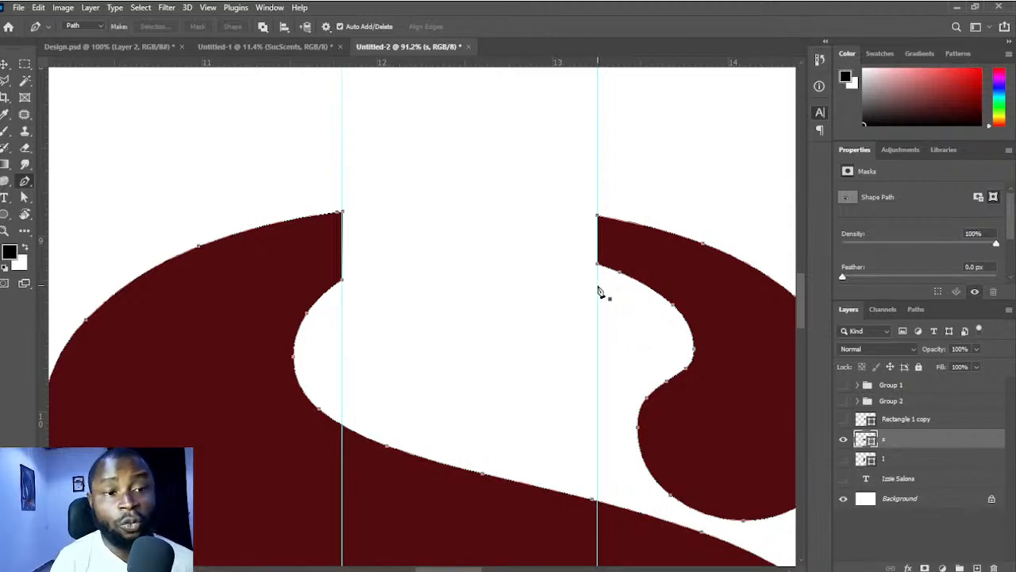
- Adjust the direction handles on the right cut end of the s's upper stroke so its edge follows the guide
scroll(600, 289, up, 3)
drag(475, 246, 465, 294)
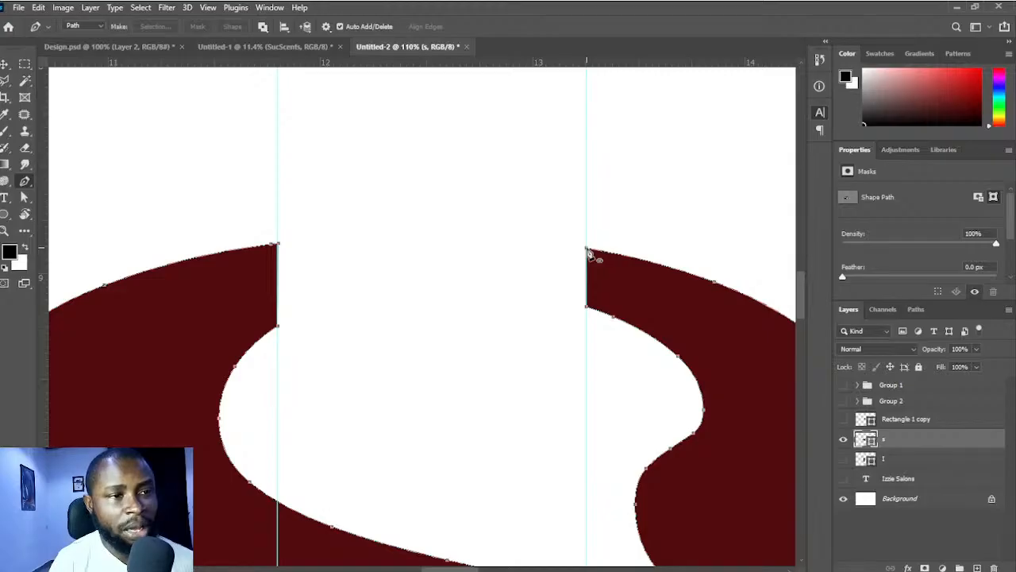
click(587, 307)
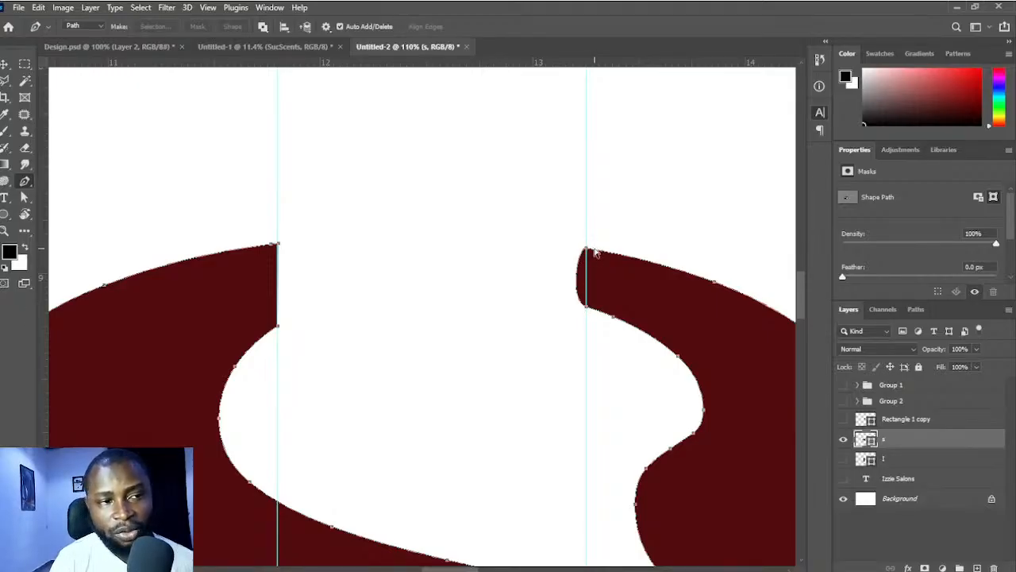
scroll(591, 262, up, 2)
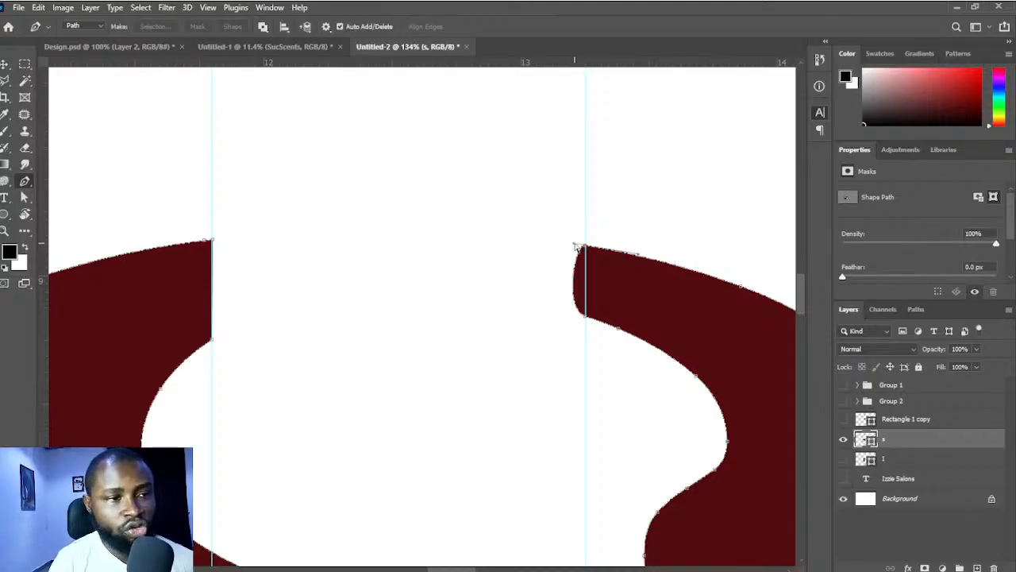
mouse_move(577, 247)
mouse_down()
mouse_move(578, 264)
mouse_move(578, 250)
mouse_up()
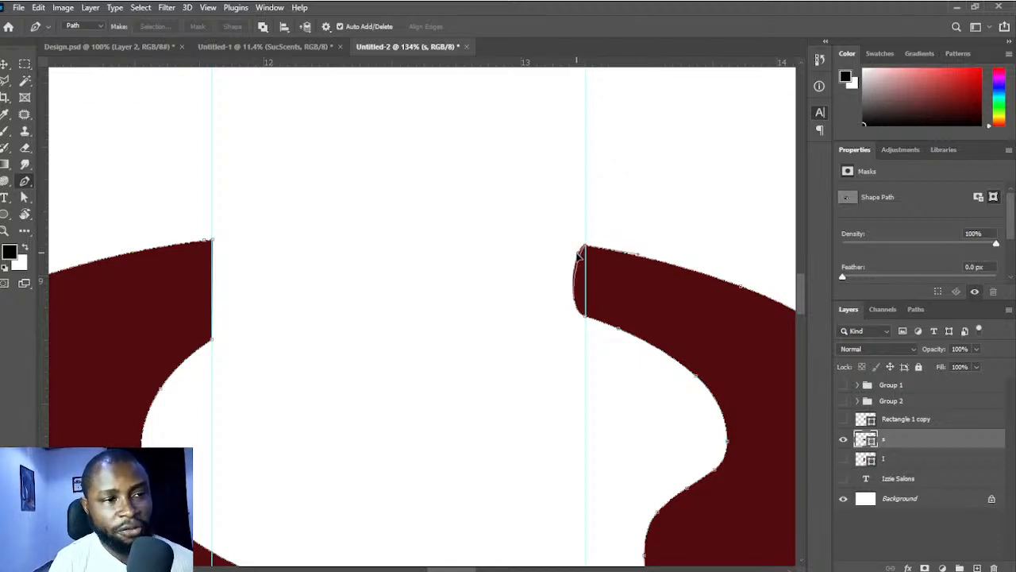
drag(577, 252, 589, 288)
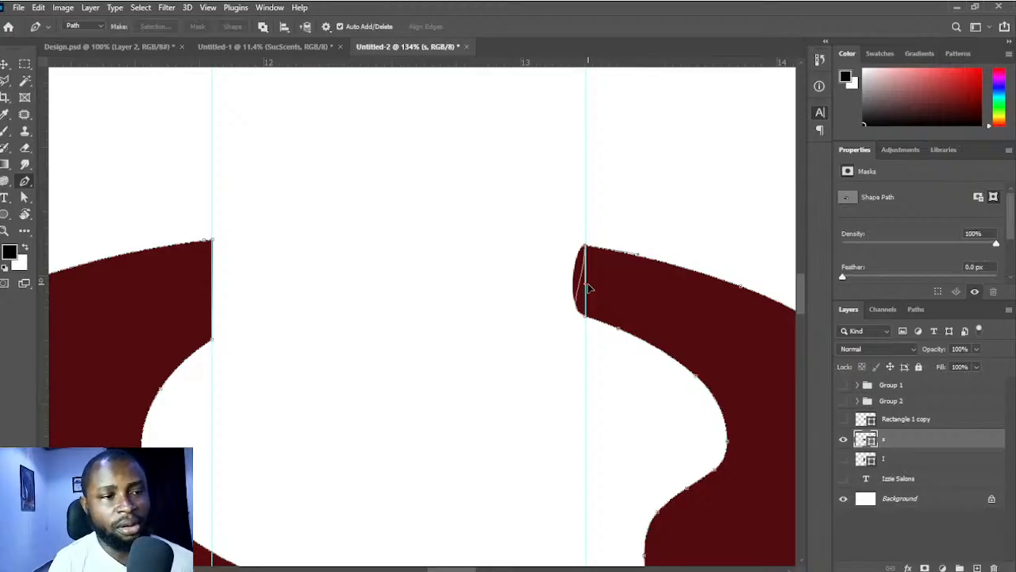
drag(589, 288, 588, 243)
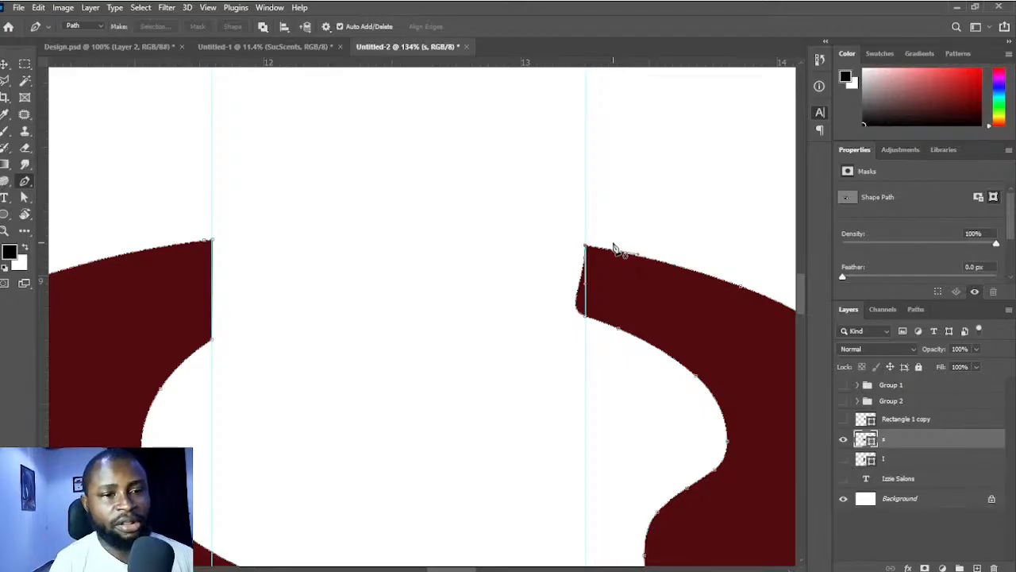
ctrl+click(586, 316)
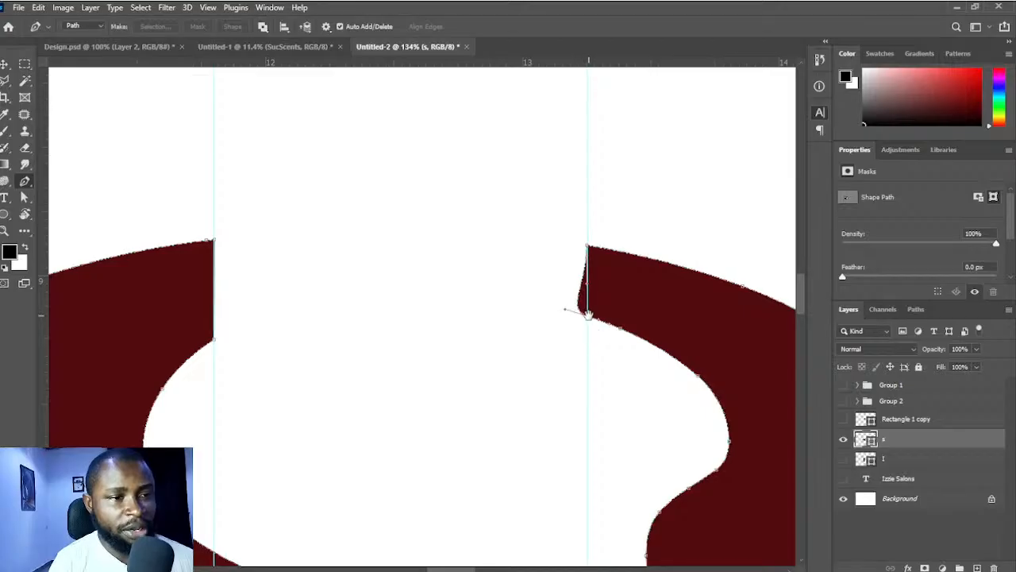
drag(566, 309, 588, 285)
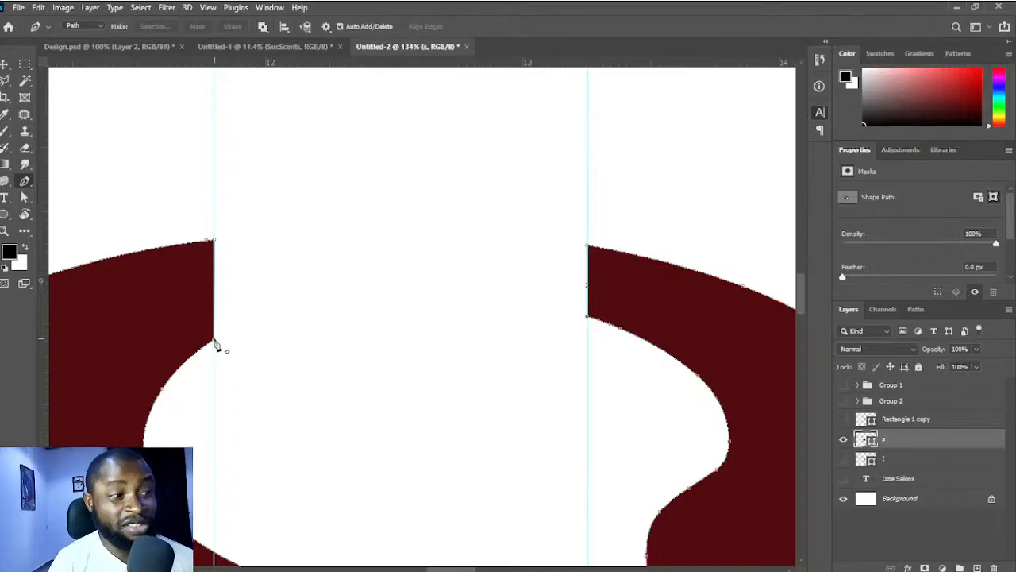
- Adjust the direction handles on the left cut end of the s's upper stroke so its edge runs straight along the guide
click(216, 243)
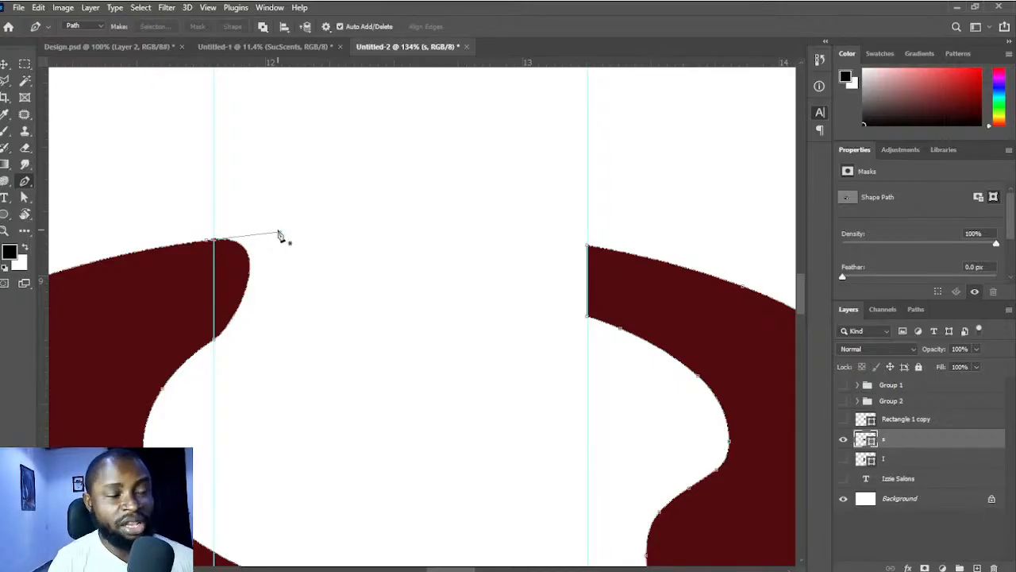
mouse_move(282, 232)
mouse_down()
mouse_move(222, 272)
mouse_move(276, 239)
mouse_up()
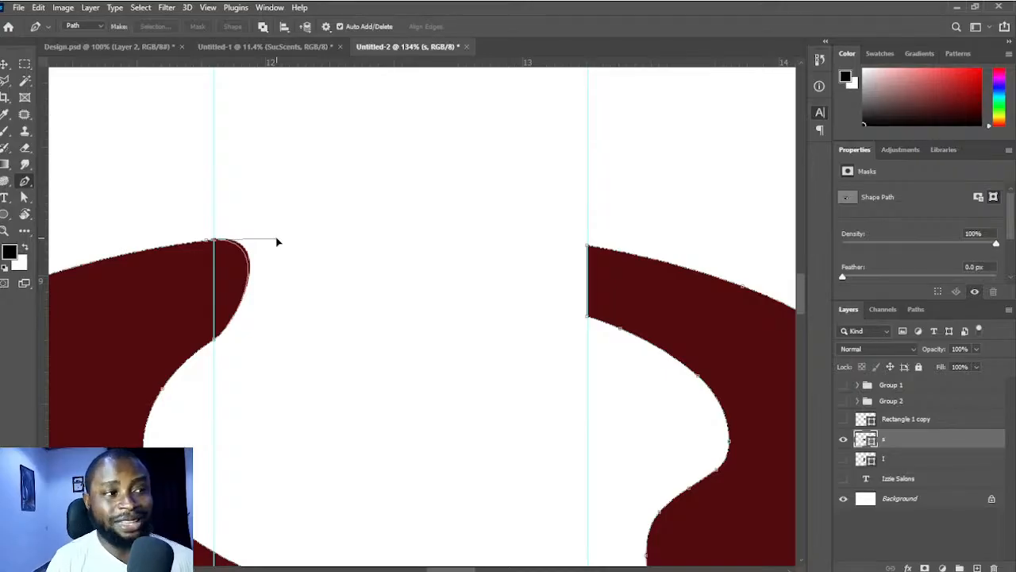
drag(277, 241, 270, 265)
scroll(263, 263, up, 7)
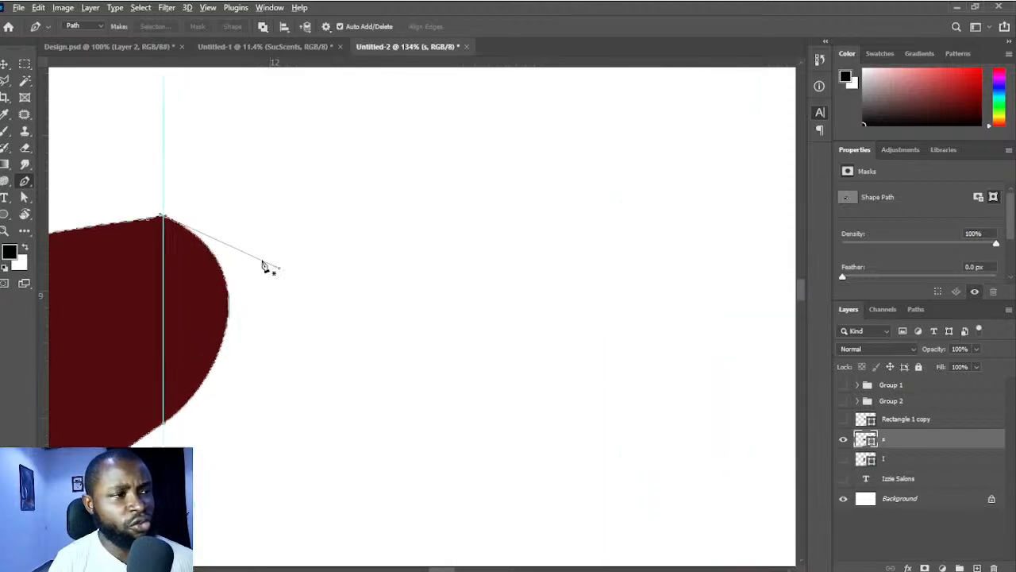
drag(204, 248, 396, 272)
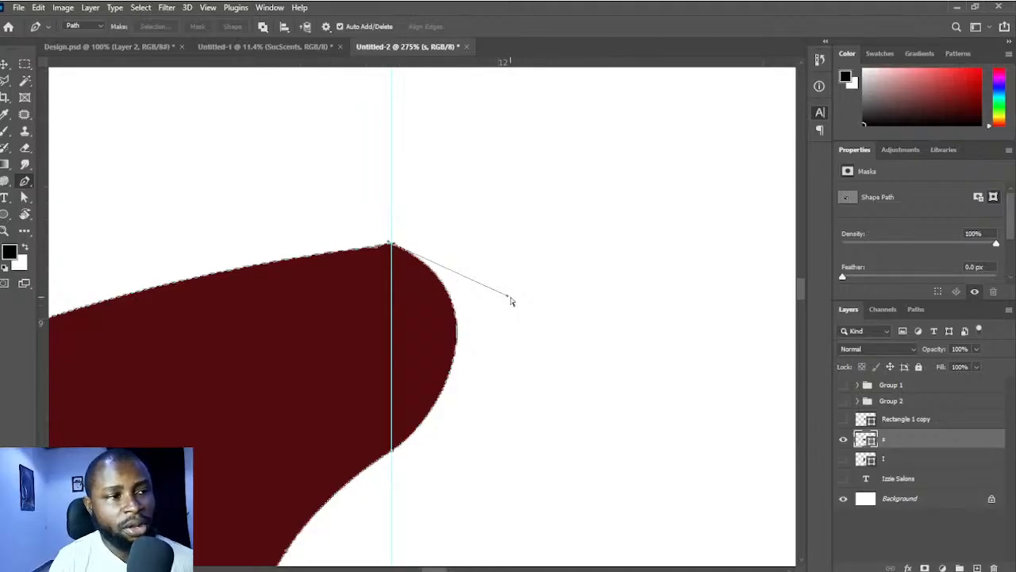
drag(511, 300, 419, 258)
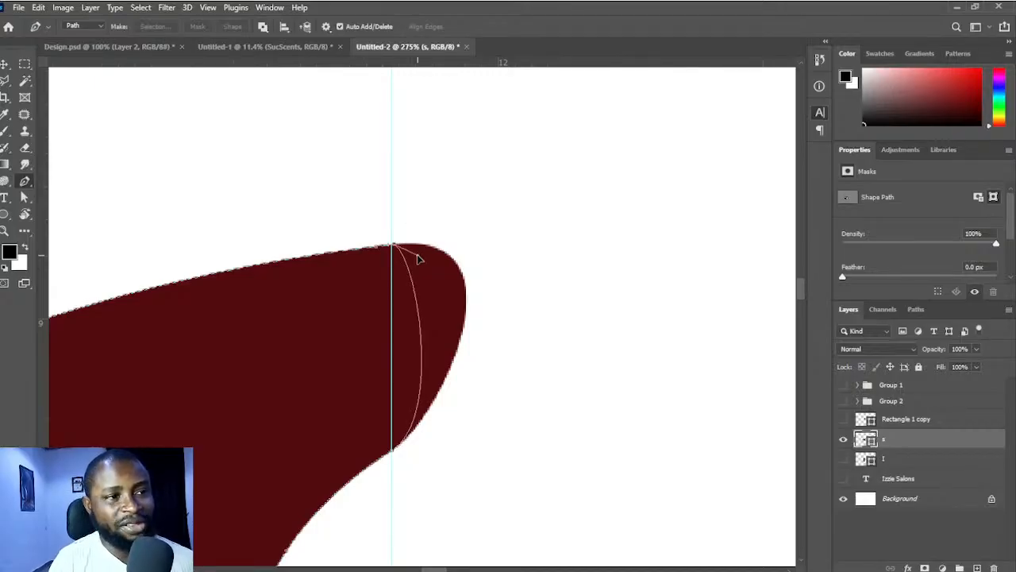
drag(421, 234, 419, 360)
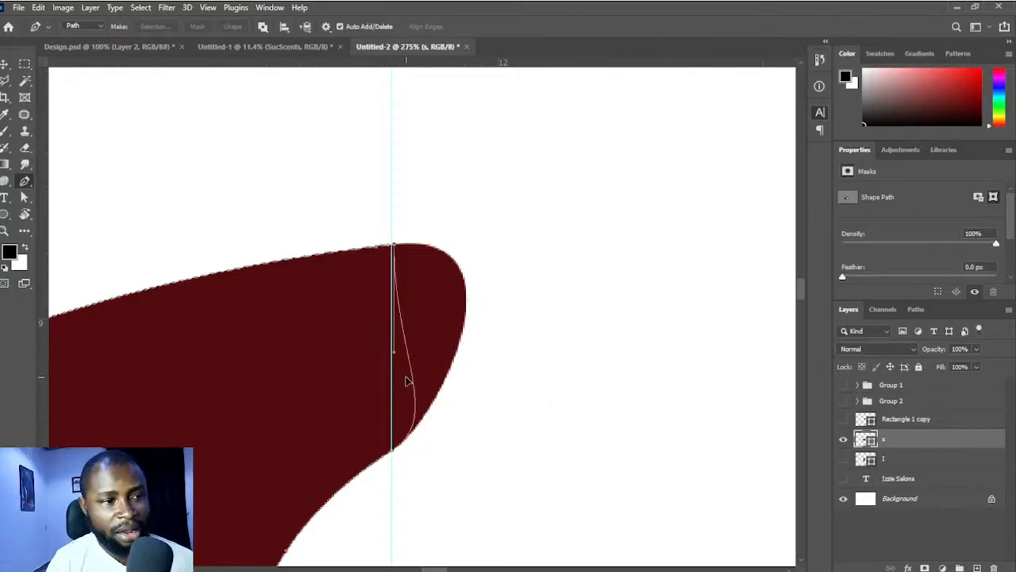
drag(407, 382, 409, 384)
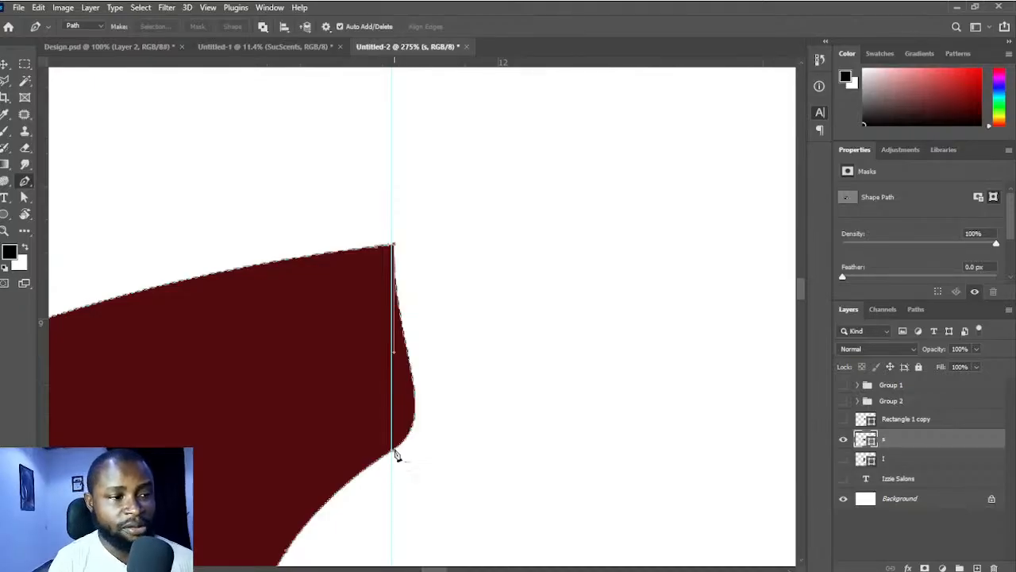
drag(393, 445, 388, 361)
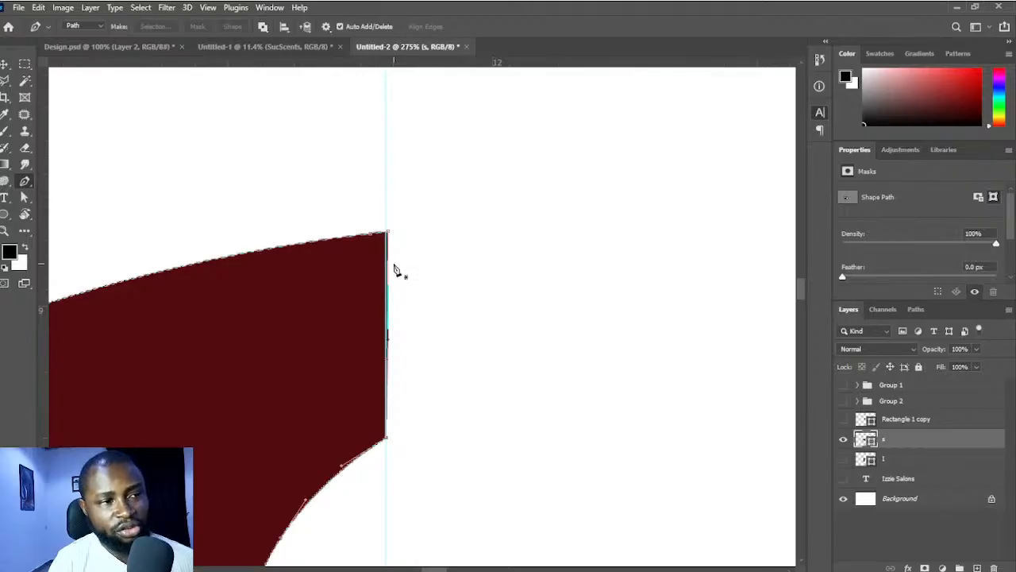
- Add anchor points to the s outline where its bottom stroke's inner and outer edges meet the two guides
scroll(476, 408, down, 8)
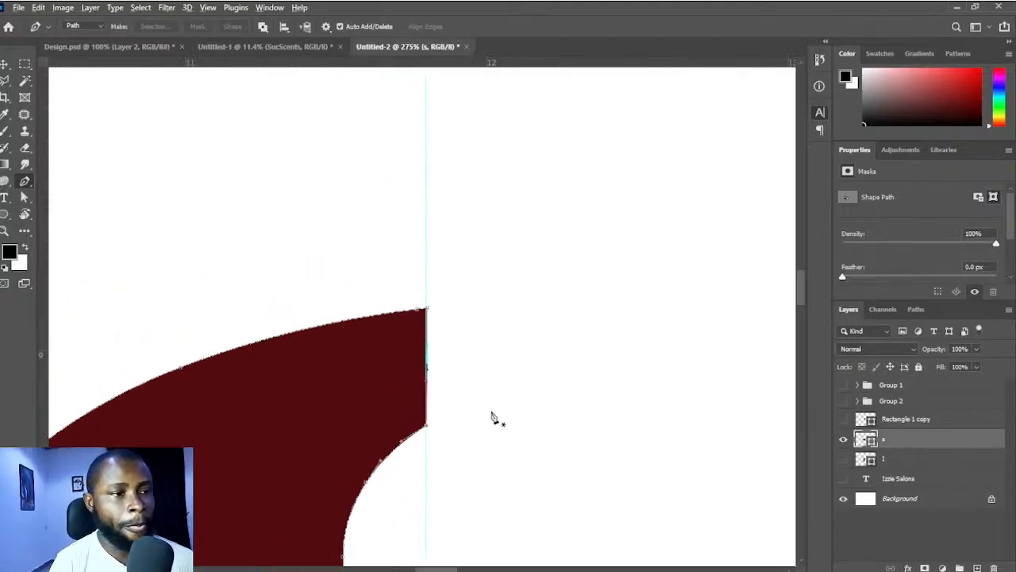
scroll(453, 335, down, 4)
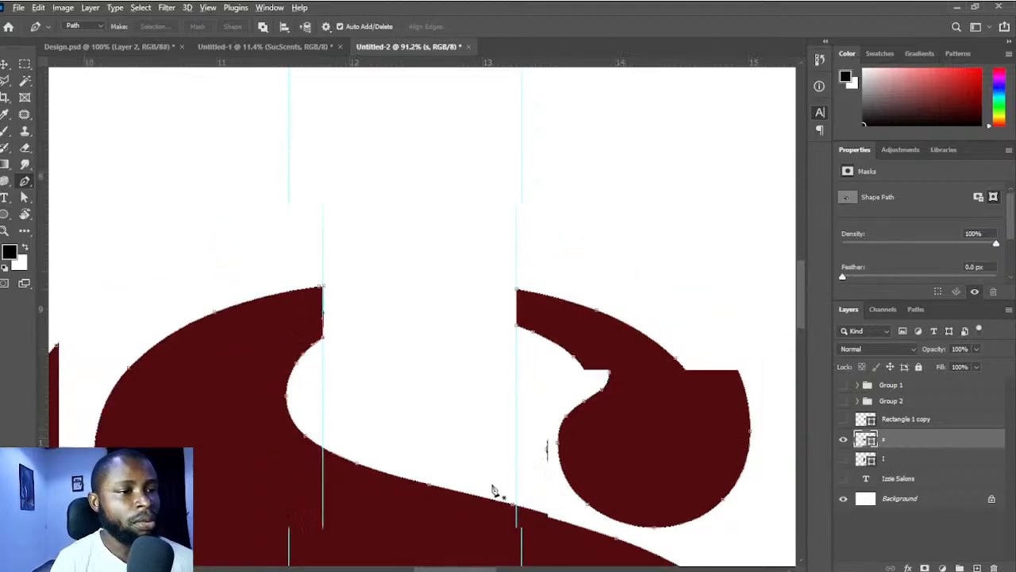
scroll(500, 423, down, 5)
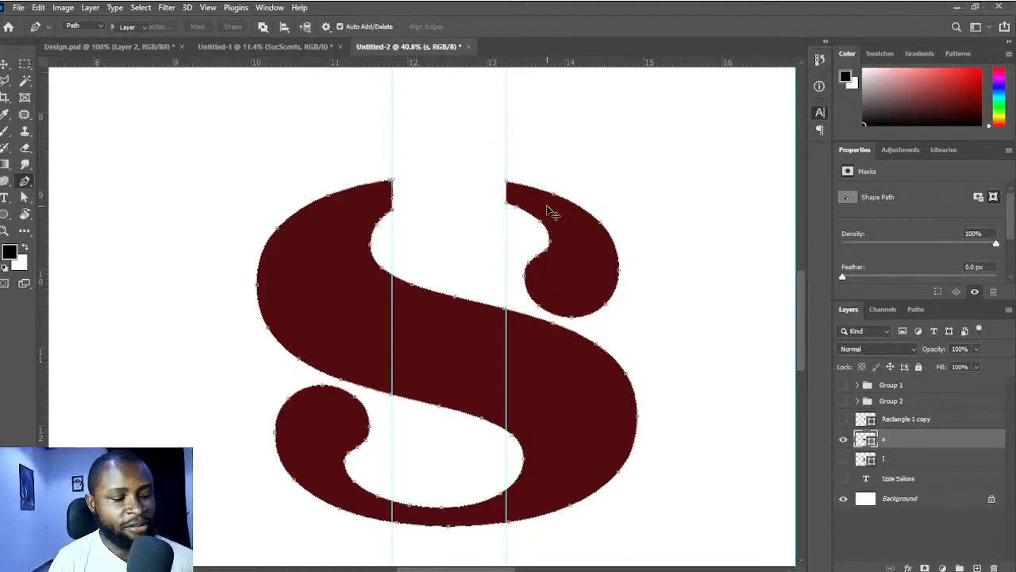
key(v)
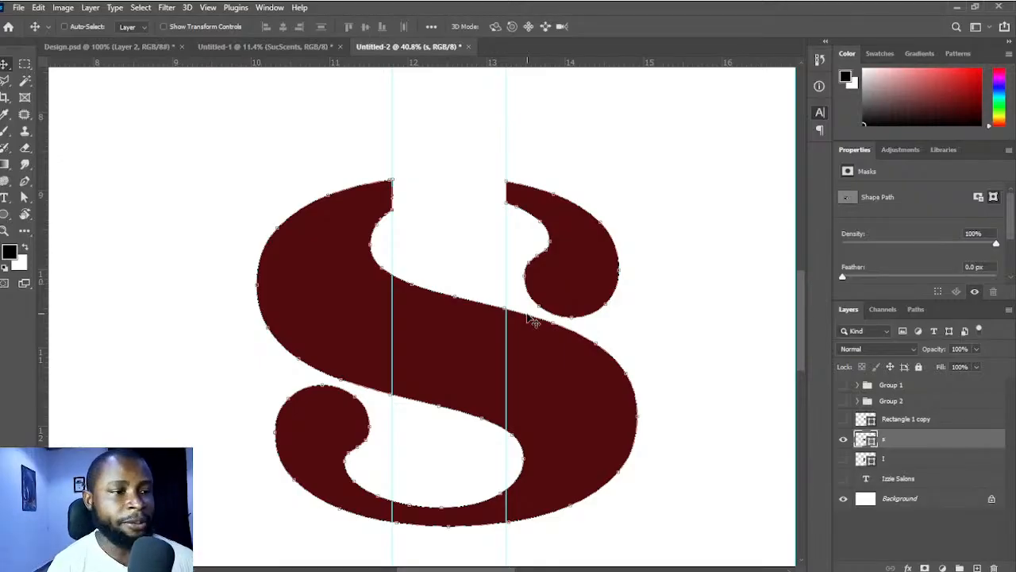
scroll(487, 445, up, 3)
scroll(489, 451, up, 3)
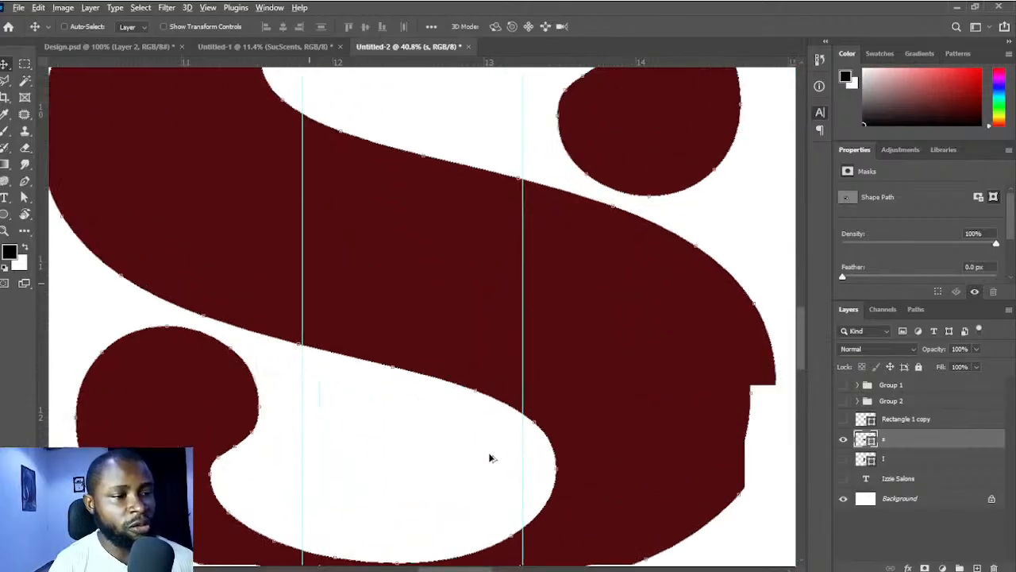
scroll(487, 308, up, 1)
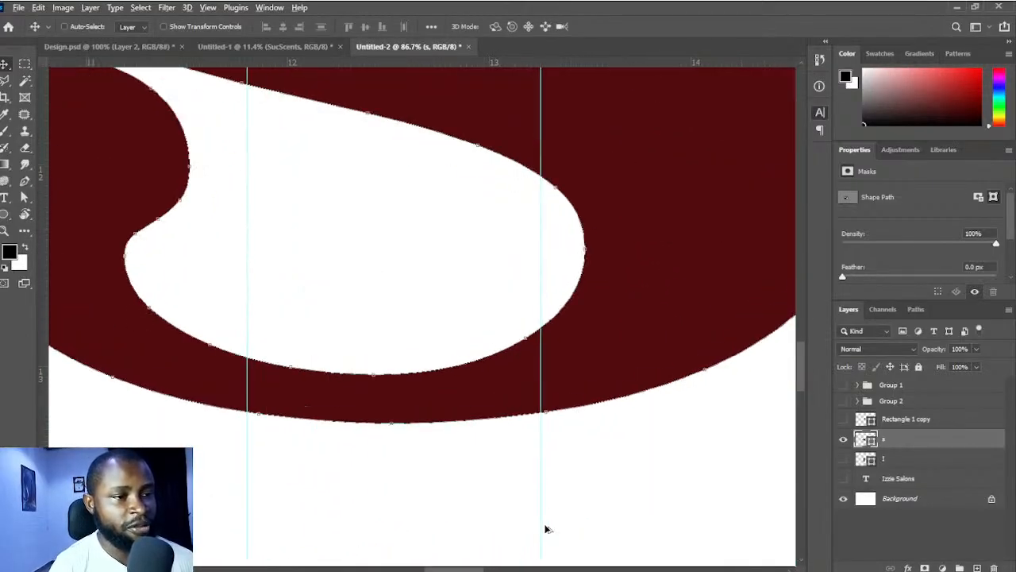
key(p)
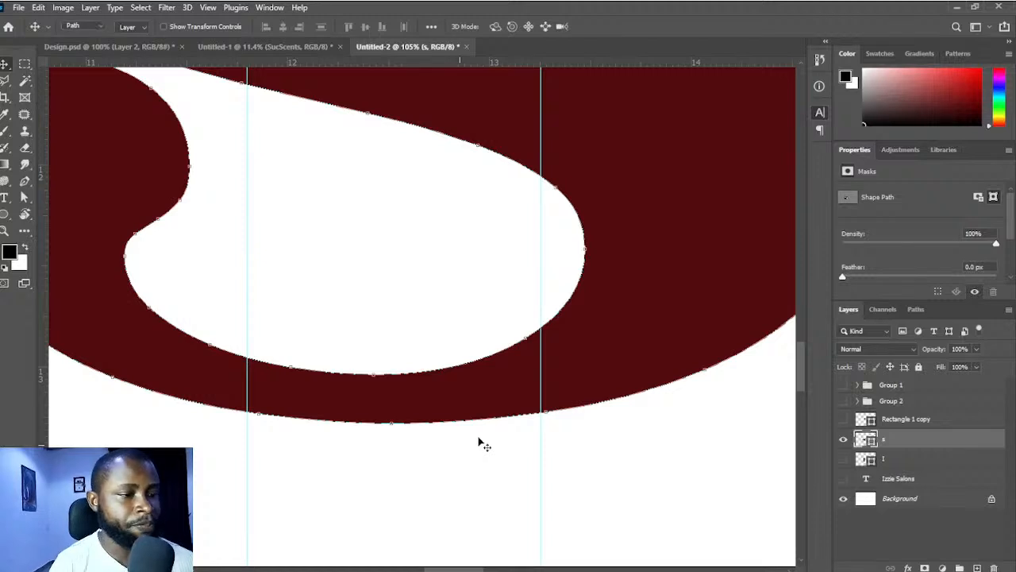
scroll(270, 380, up, 1)
scroll(270, 380, up, 2)
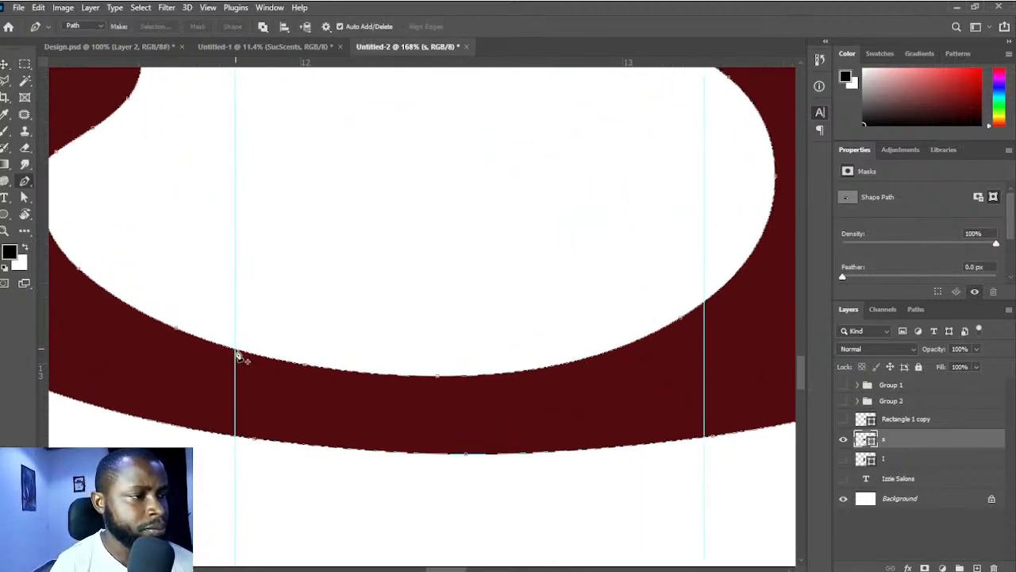
click(236, 350)
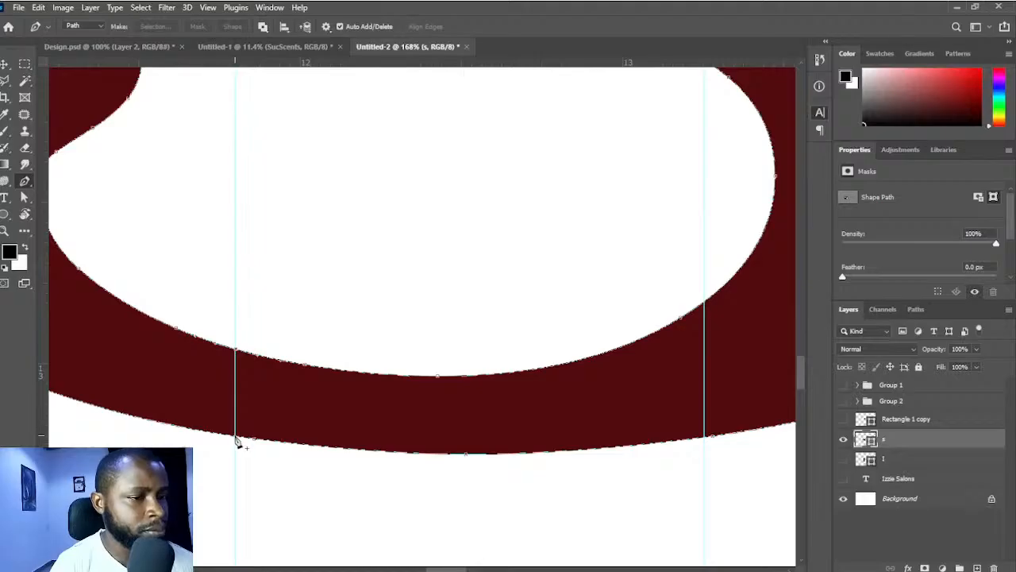
click(237, 439)
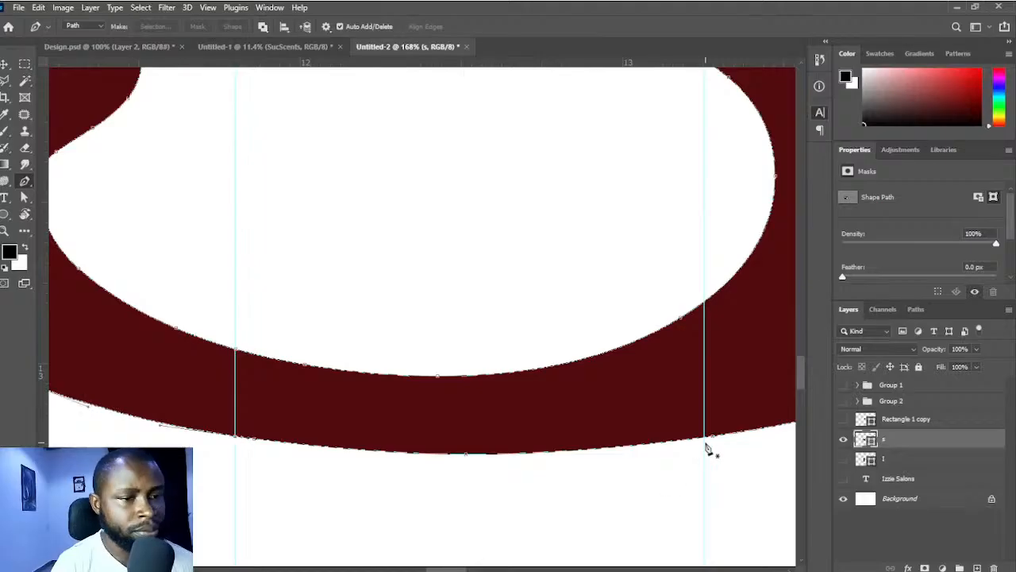
click(705, 303)
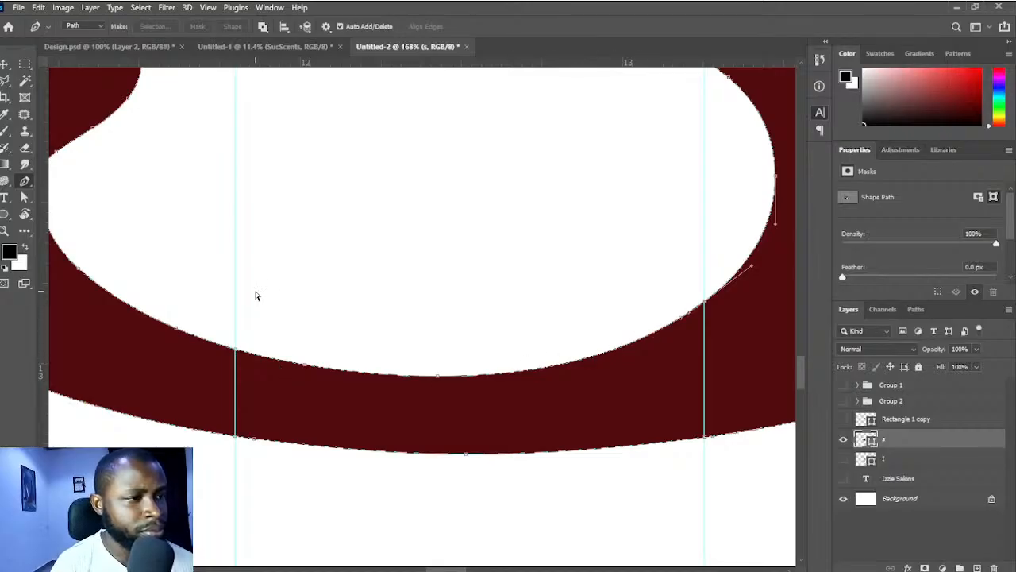
- Delete the bottom stroke's anchor points between the two guides and straighten its left cut end along the guide
drag(246, 302, 692, 483)
key(Delete)
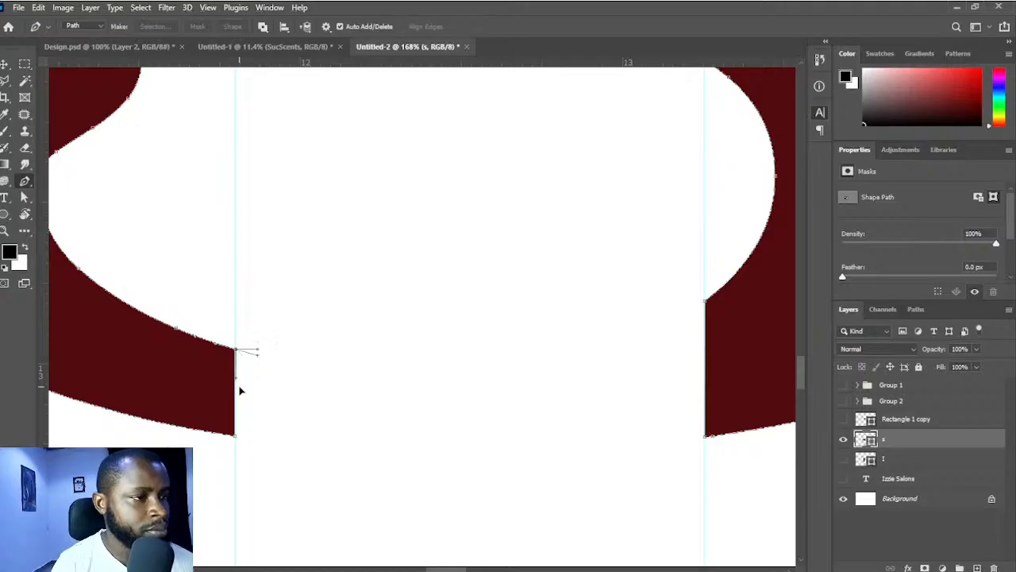
click(236, 438)
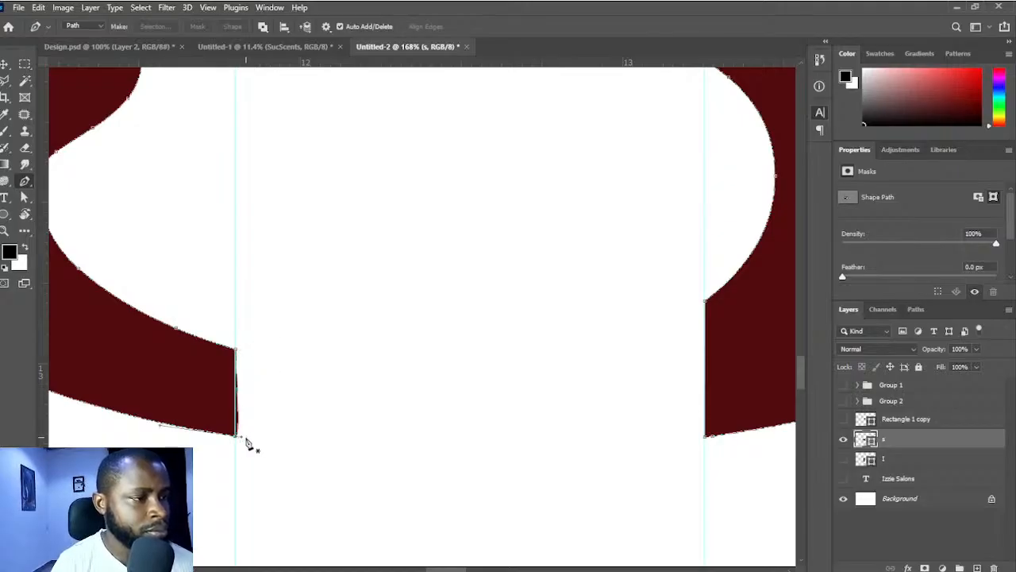
scroll(716, 401, up, 1)
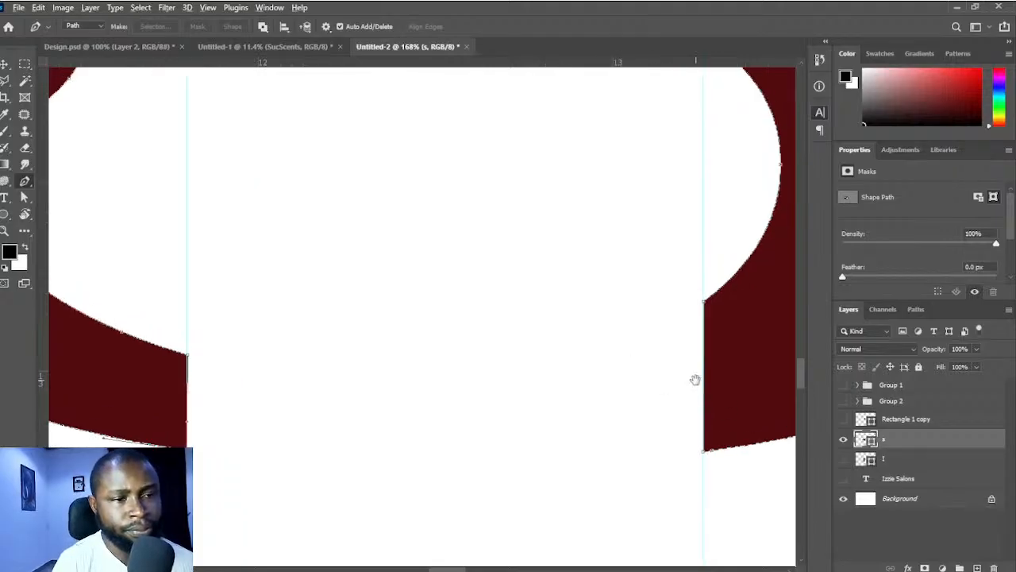
- Adjust the direction handles on the right cut end of the s's bottom stroke so its edge follows the guide
drag(696, 378, 617, 382)
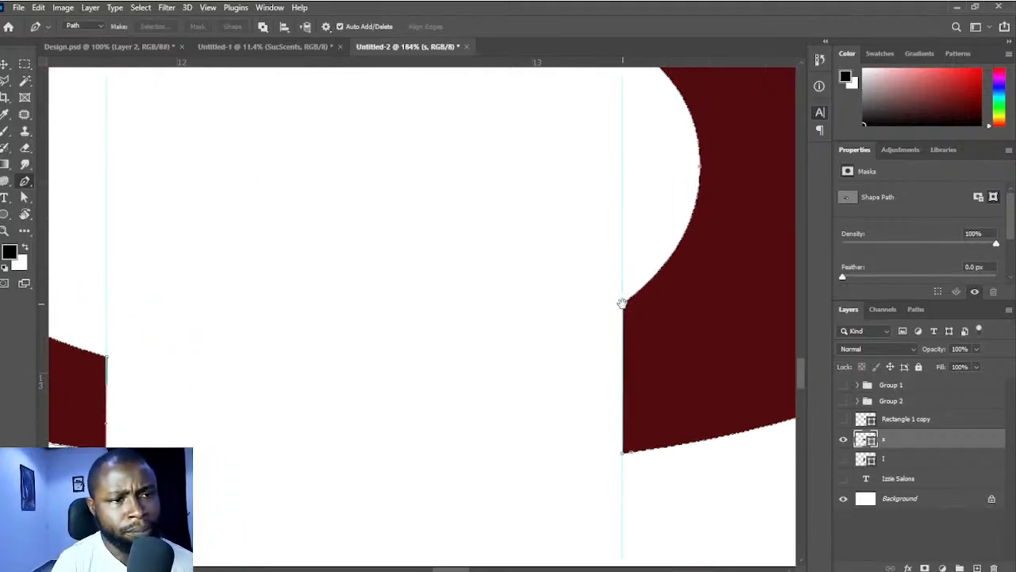
drag(623, 303, 616, 306)
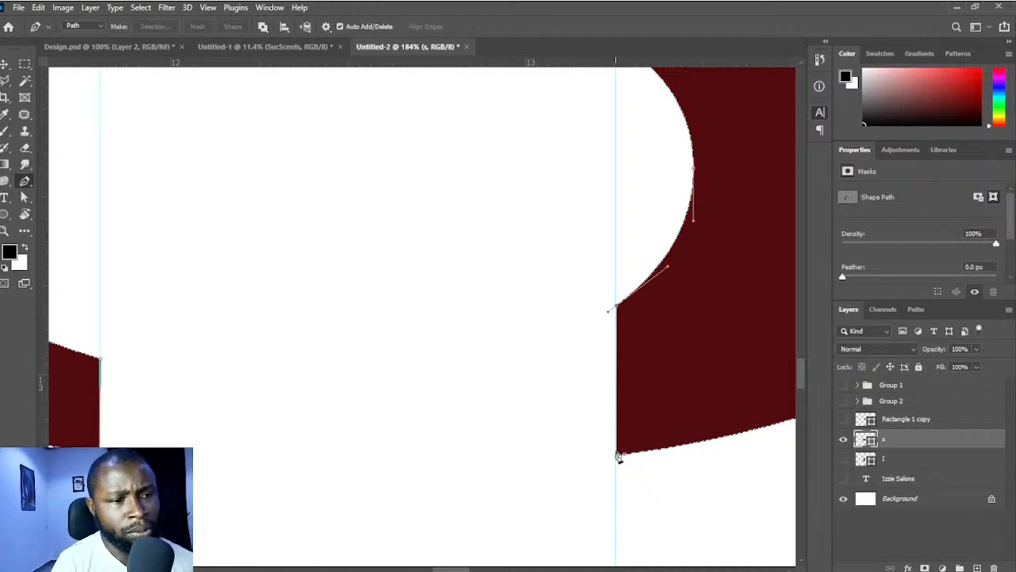
drag(618, 460, 617, 340)
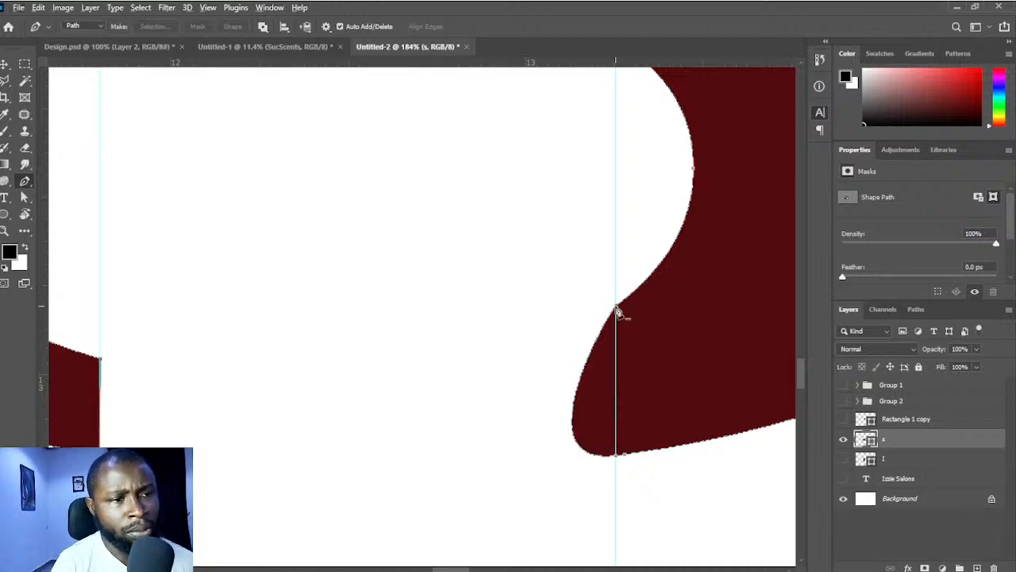
ctrl+click(617, 306)
drag(608, 319, 616, 367)
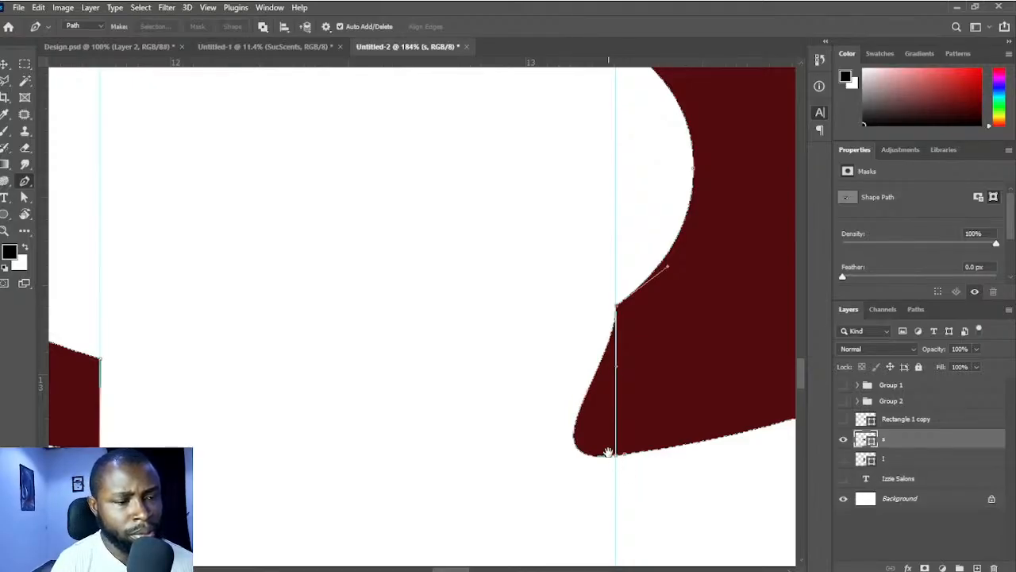
- Correct the S path's bulging anchor point at the lower right so its cut edge runs straight along the vertical guide
drag(608, 453, 611, 451)
ctrl+click(619, 455)
drag(524, 468, 619, 389)
scroll(572, 402, down, 3)
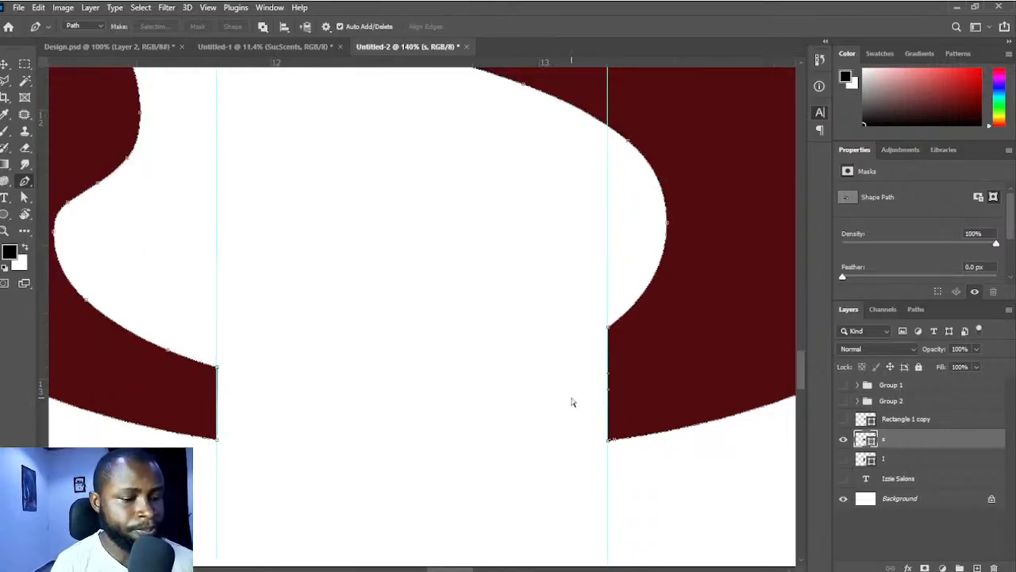
- Deselect the S path, show the hidden I layer behind the S and select it
key(ctrl+0)
key(v)
scroll(326, 404, up, 3)
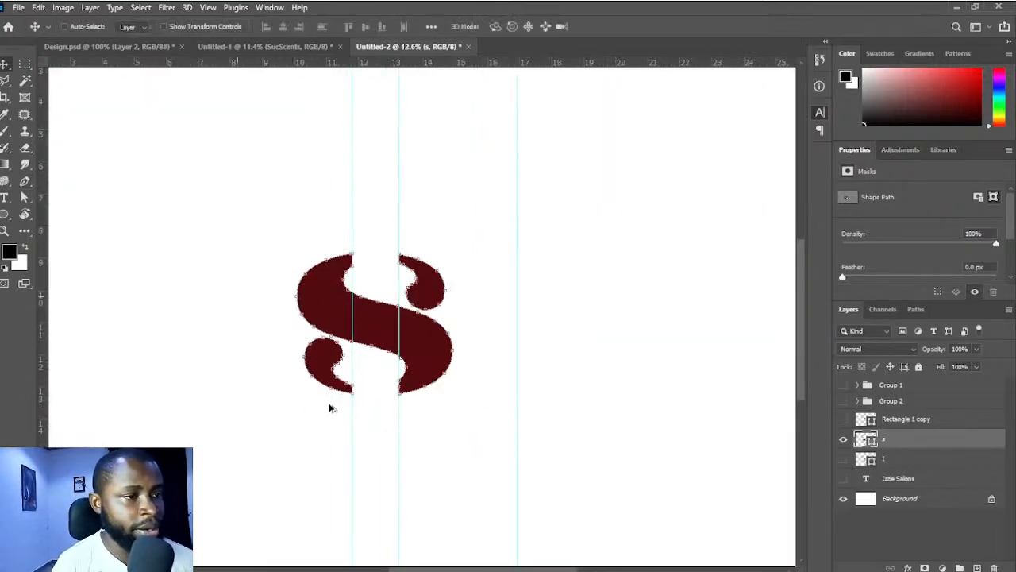
scroll(331, 408, up, 5)
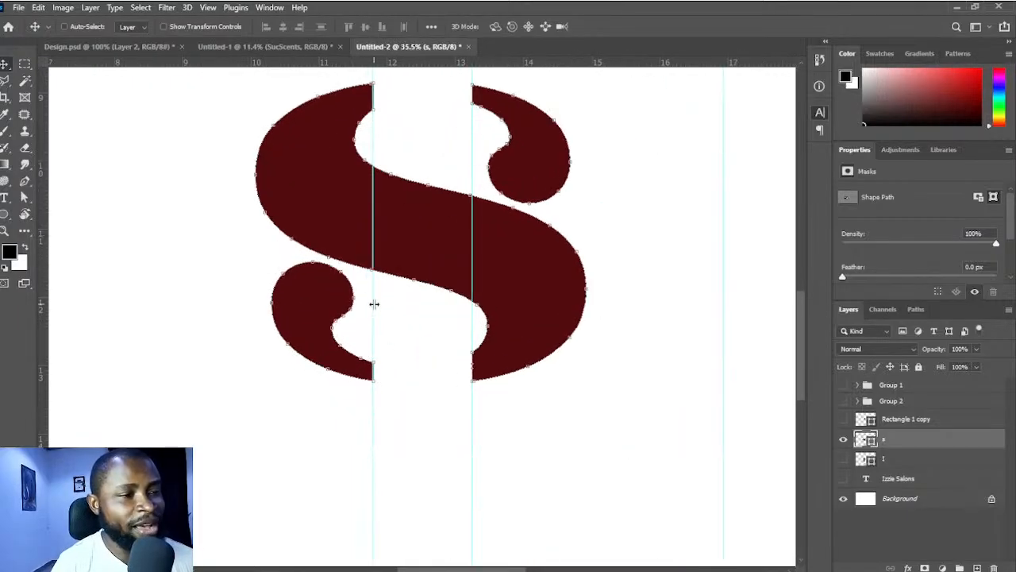
drag(374, 304, 402, 411)
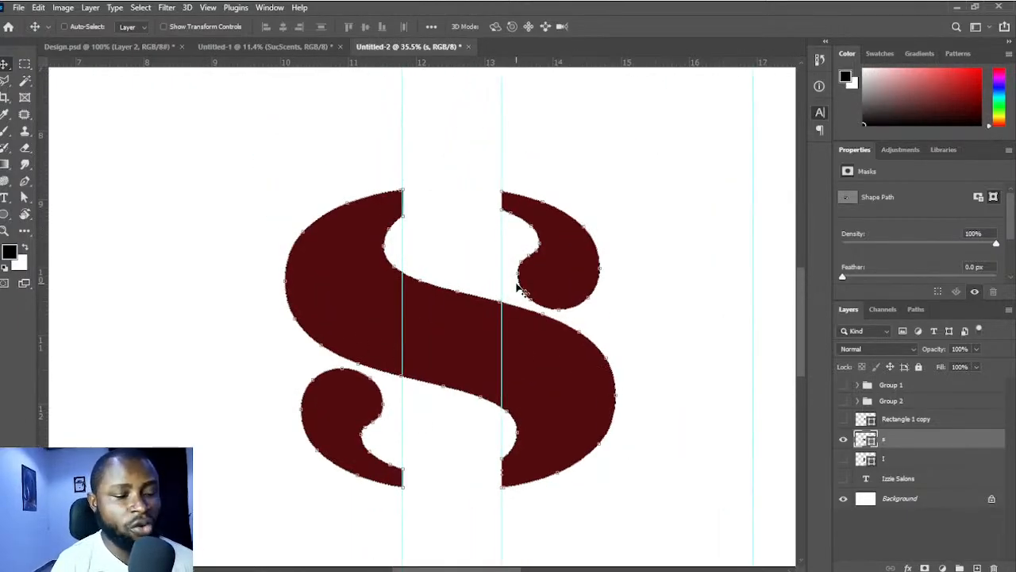
key(p)
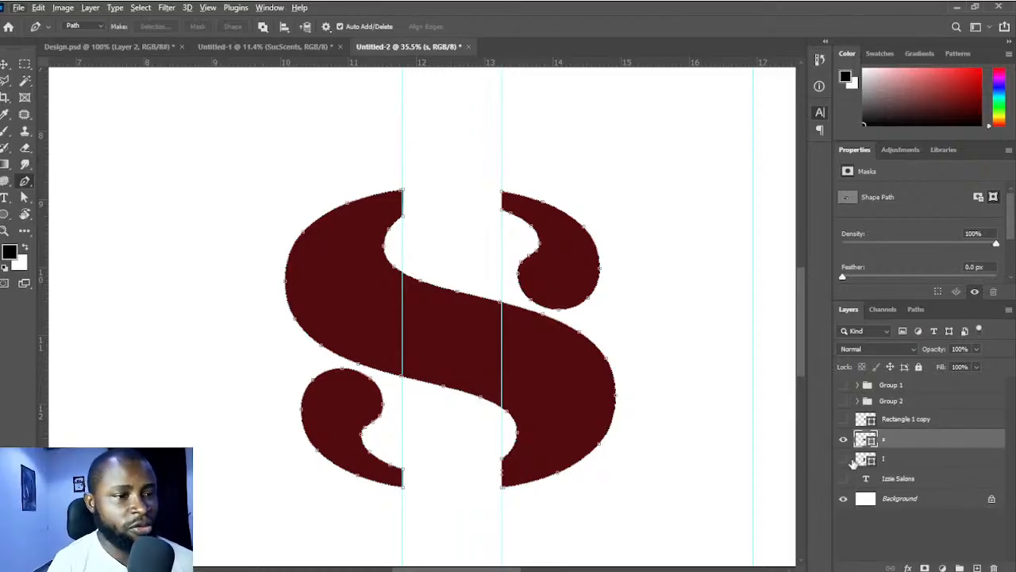
key(v)
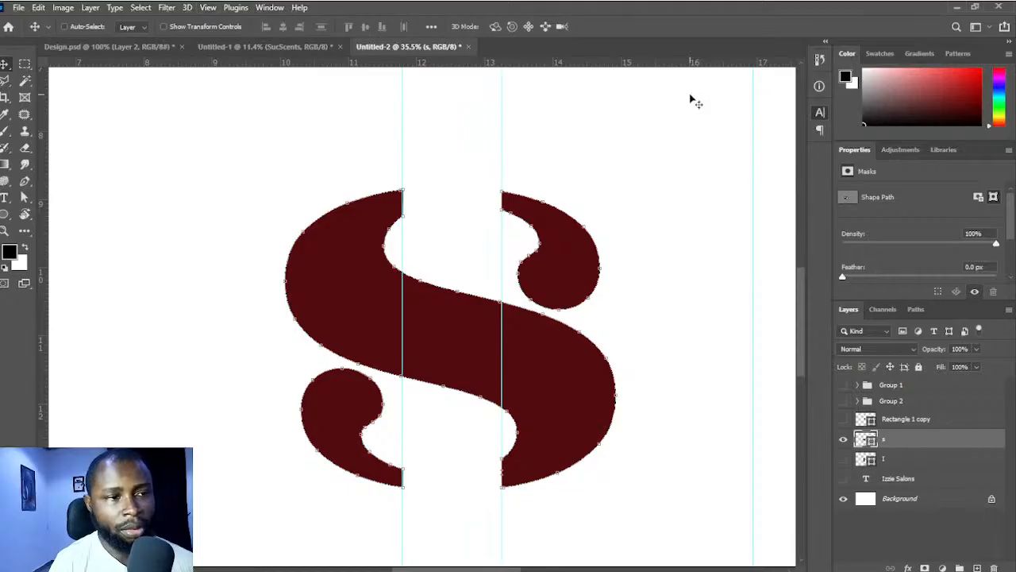
click(653, 403)
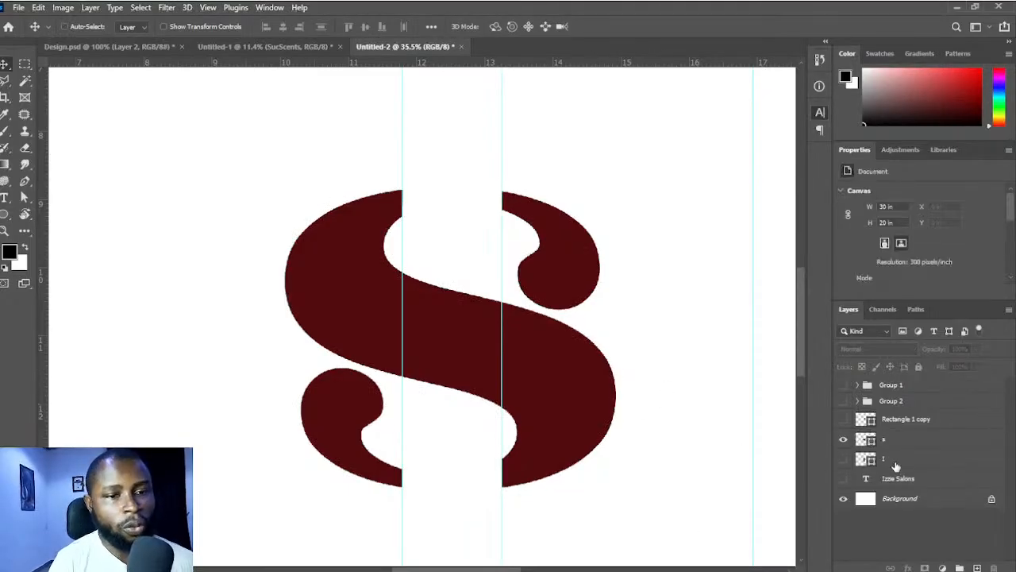
click(846, 462)
click(907, 461)
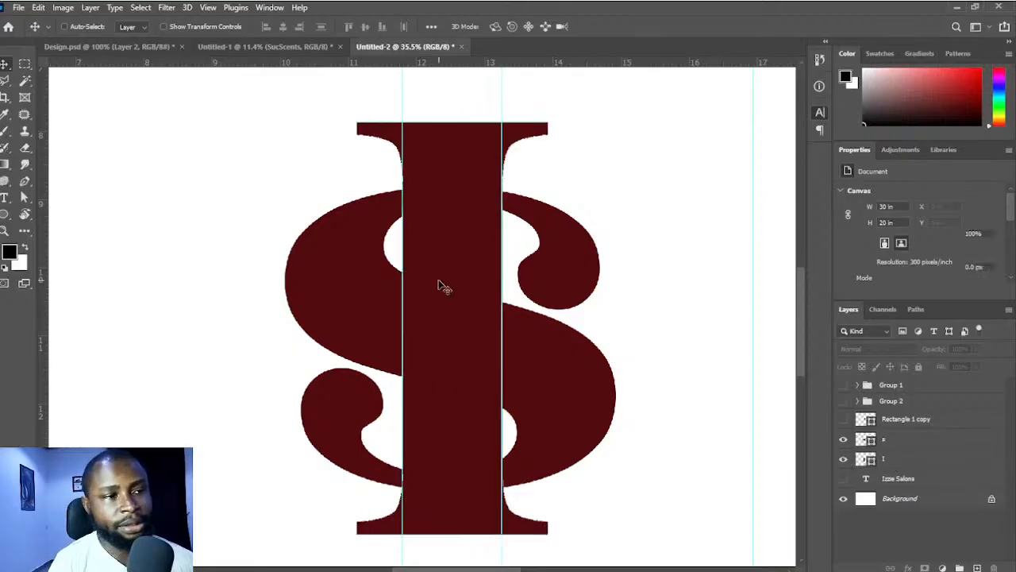
- Set the foreground colour to a light pinkish red
scroll(468, 305, down, 3)
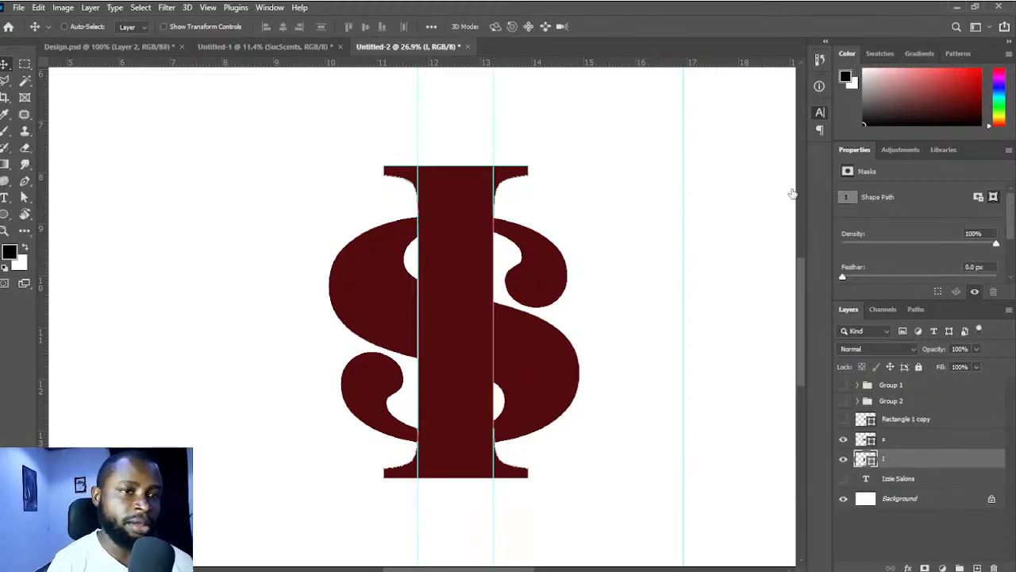
key(i)
click(531, 256)
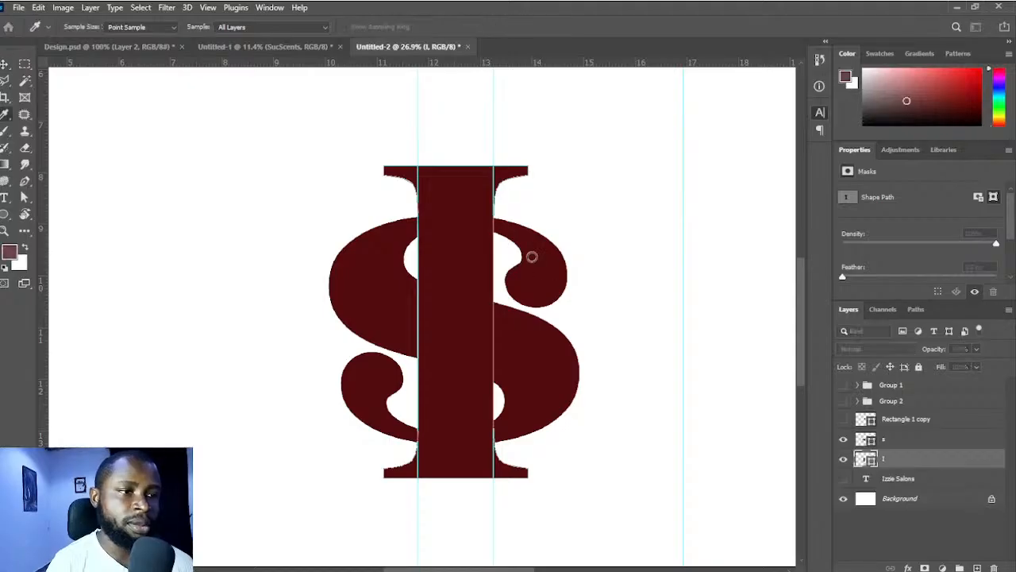
click(559, 220)
drag(570, 206, 570, 183)
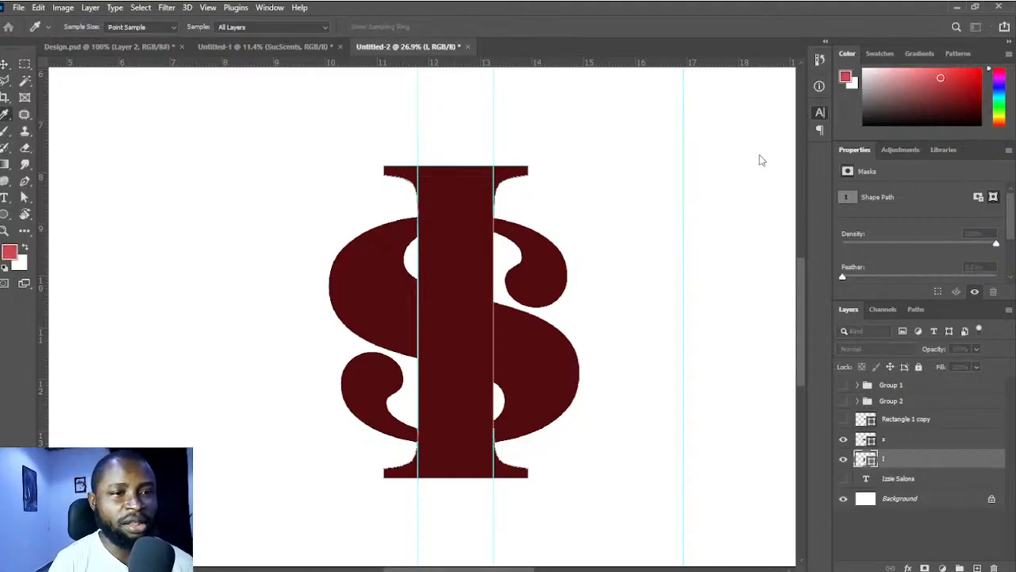
key(v)
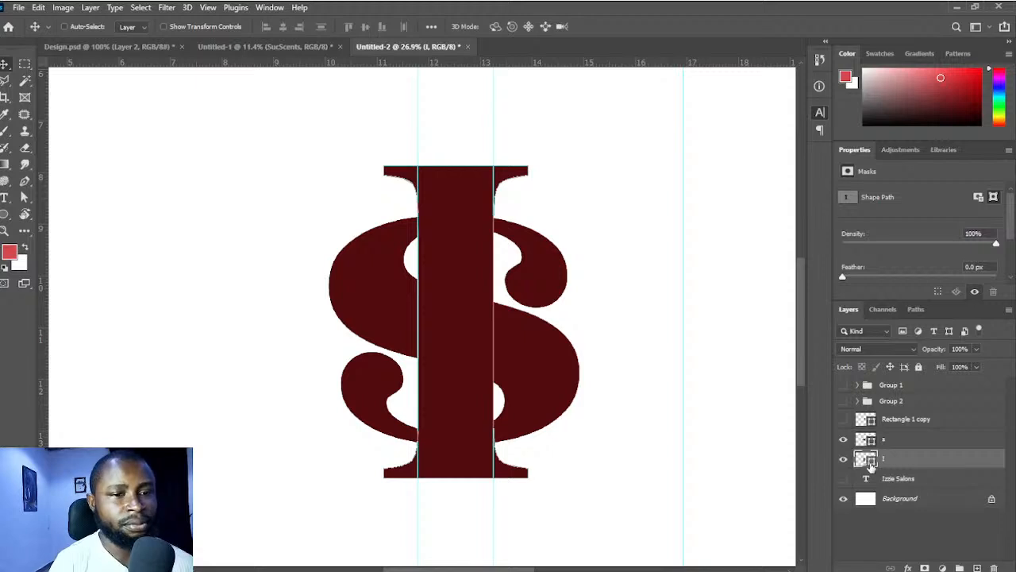
- Recolour the I shape bright red to contrast with the dark S
key(i)
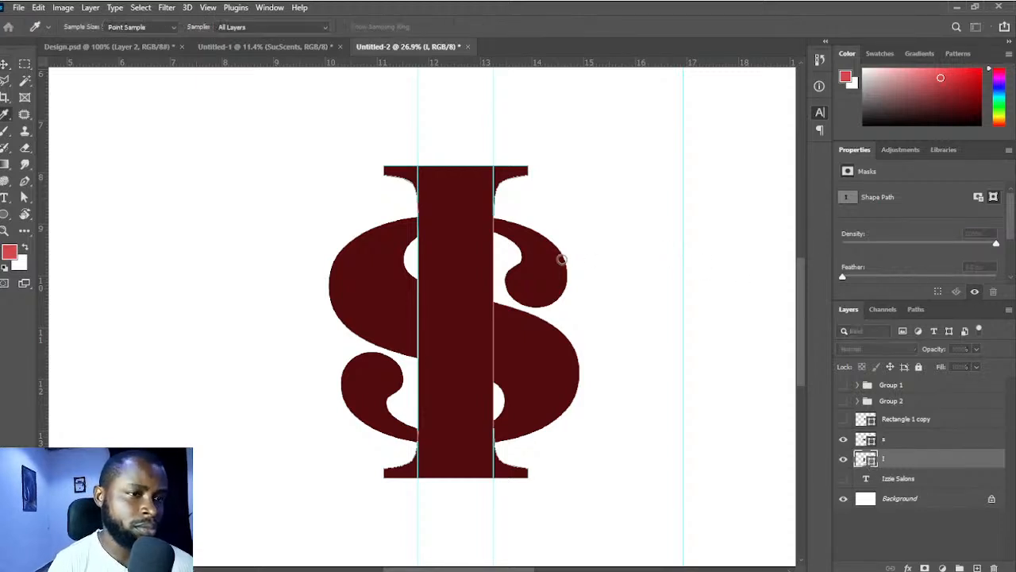
key(alt+BackSpace)
key(v)
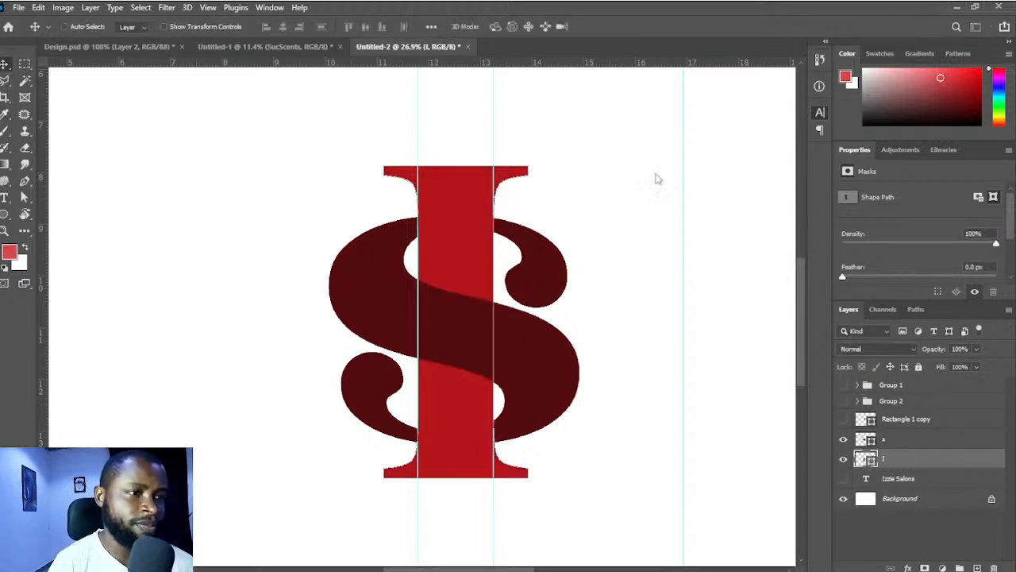
- Deselect the I layer and remove the two vertical guides along the sides of the I's stem
scroll(524, 361, down, 1)
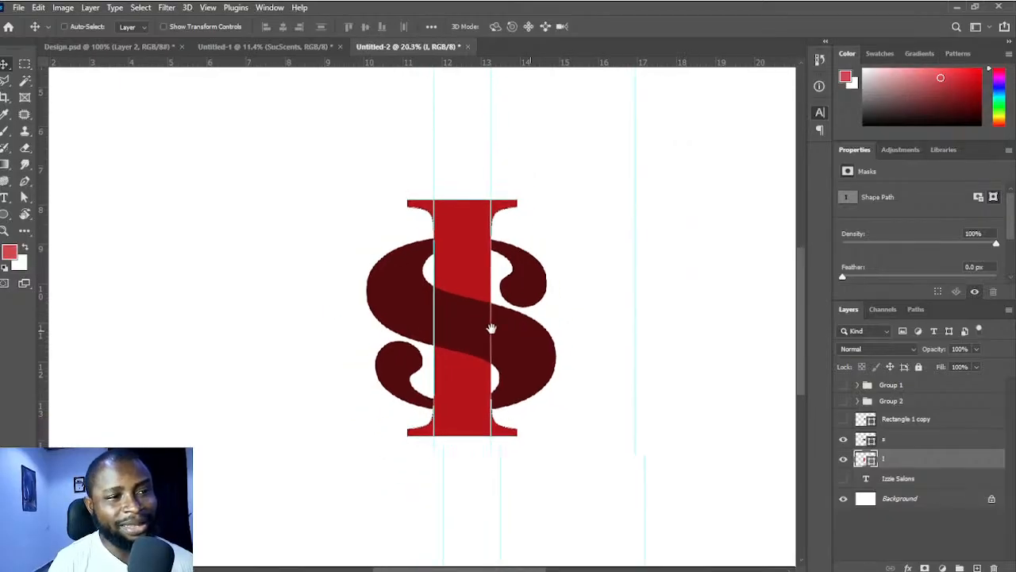
key(p)
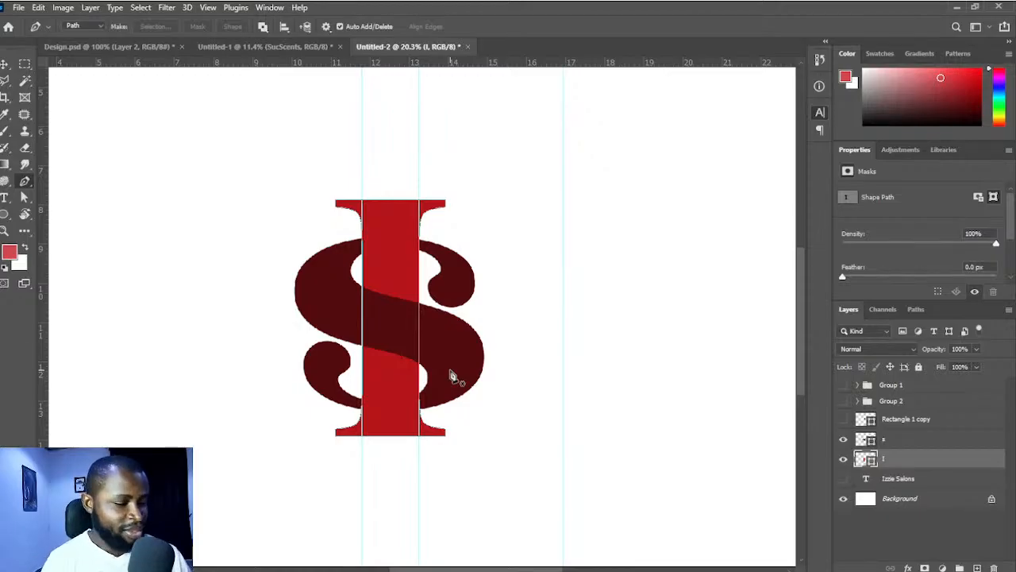
key(v)
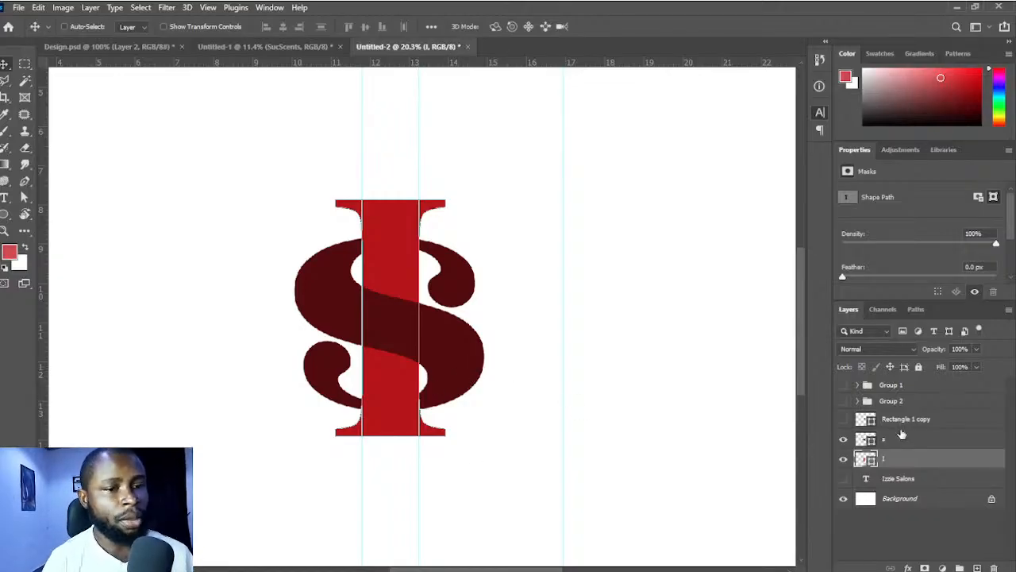
ctrl+click(528, 327)
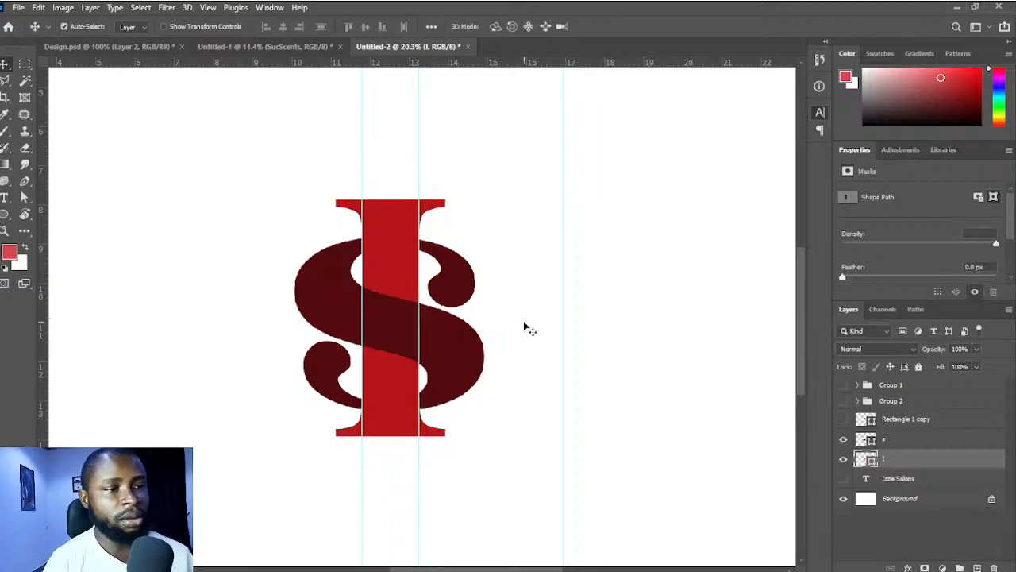
drag(419, 308, 25, 292)
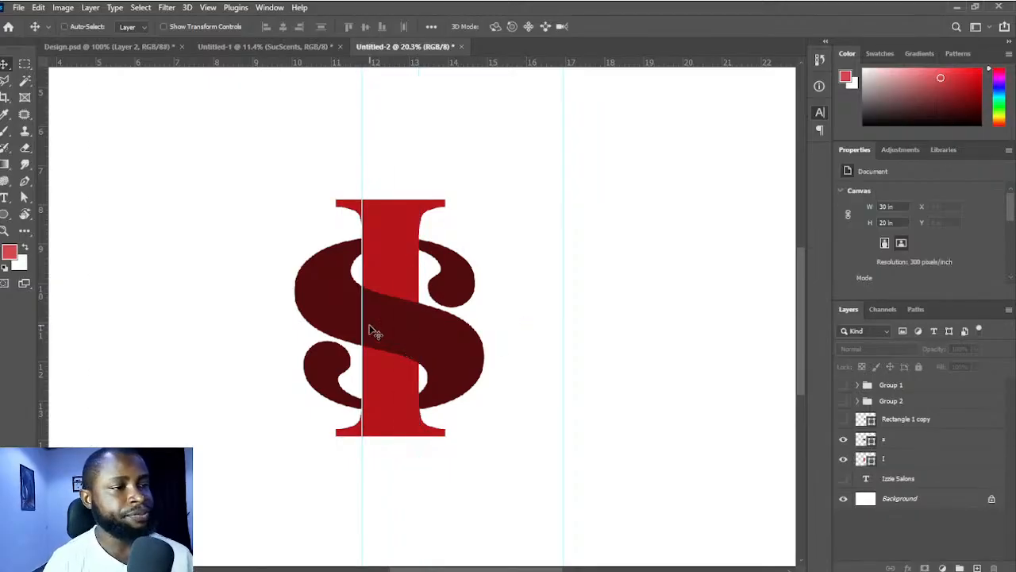
drag(361, 318, 7, 317)
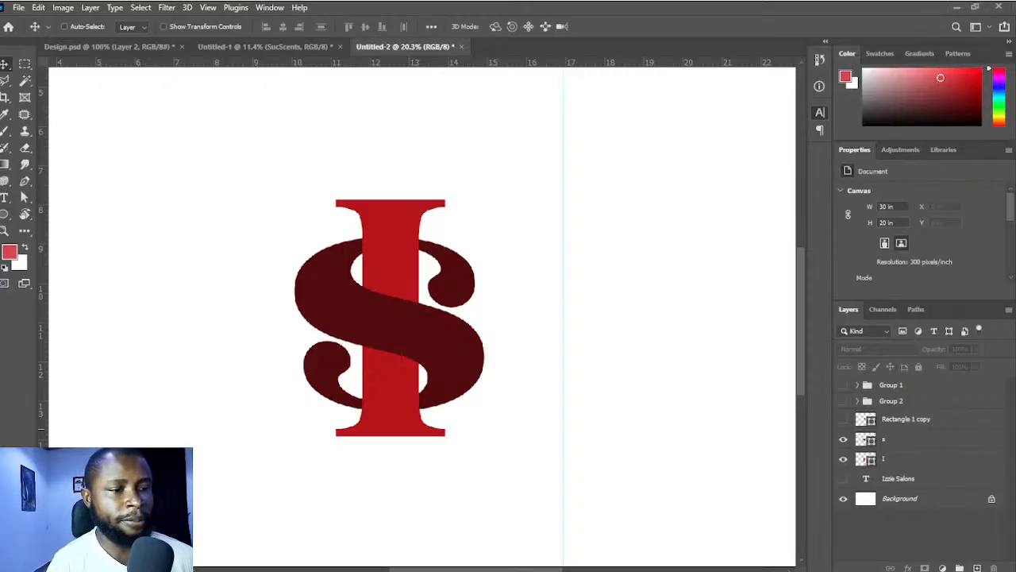
- Change the I shape's fill to light pink and deselect the layer
click(871, 467)
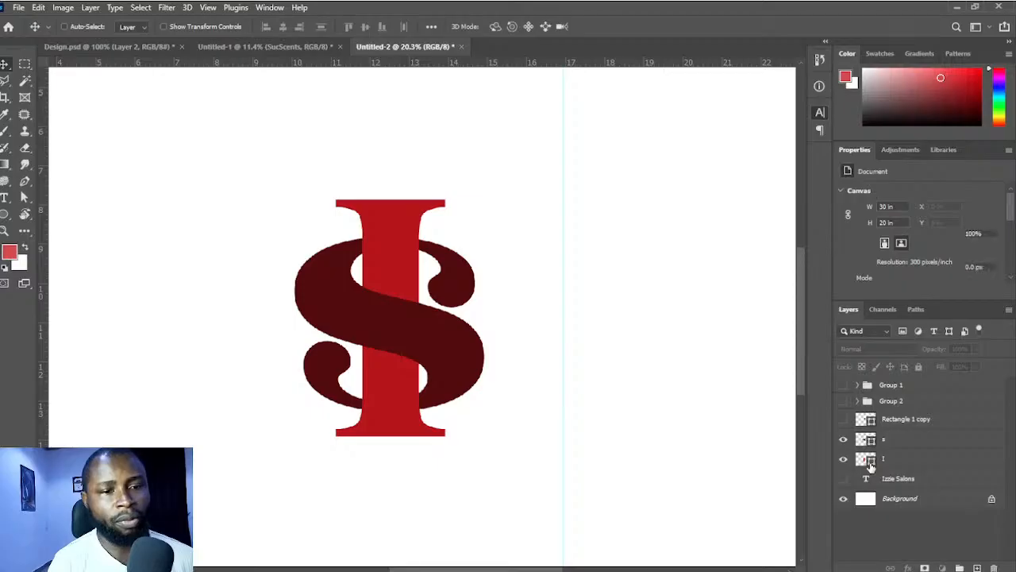
double_click(871, 467)
key(ctrl+v)
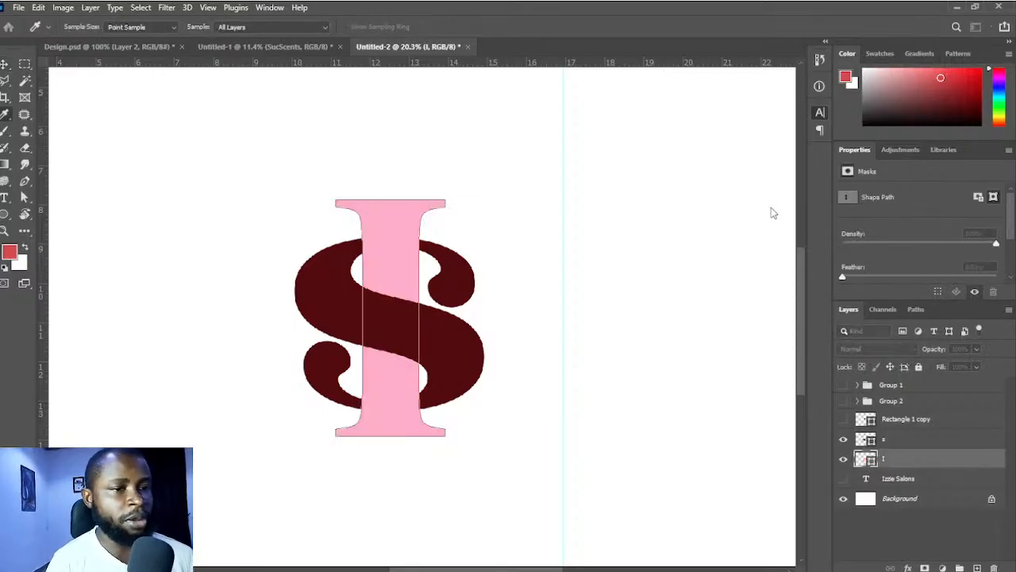
key(Return)
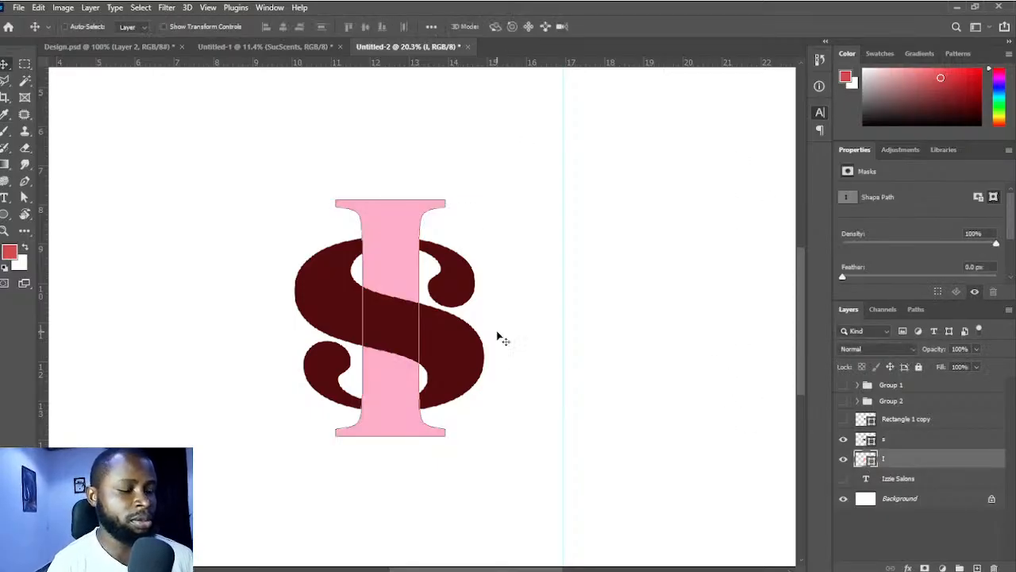
drag(475, 316, 525, 300)
ctrl+click(526, 328)
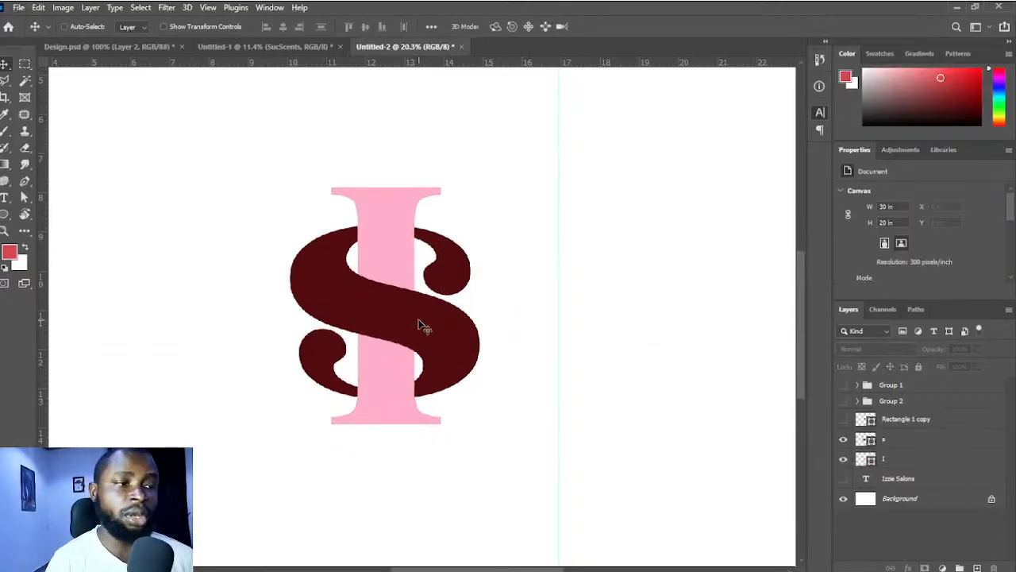
- Change the S shape's fill to near-black and deselect the layer
scroll(430, 336, down, 2)
drag(409, 311, 420, 375)
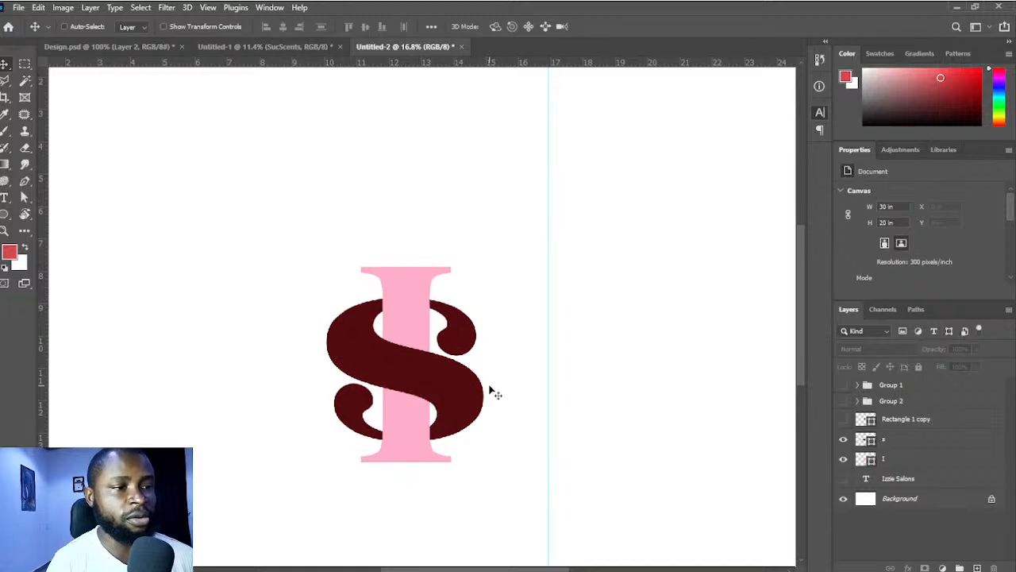
ctrl+click(459, 394)
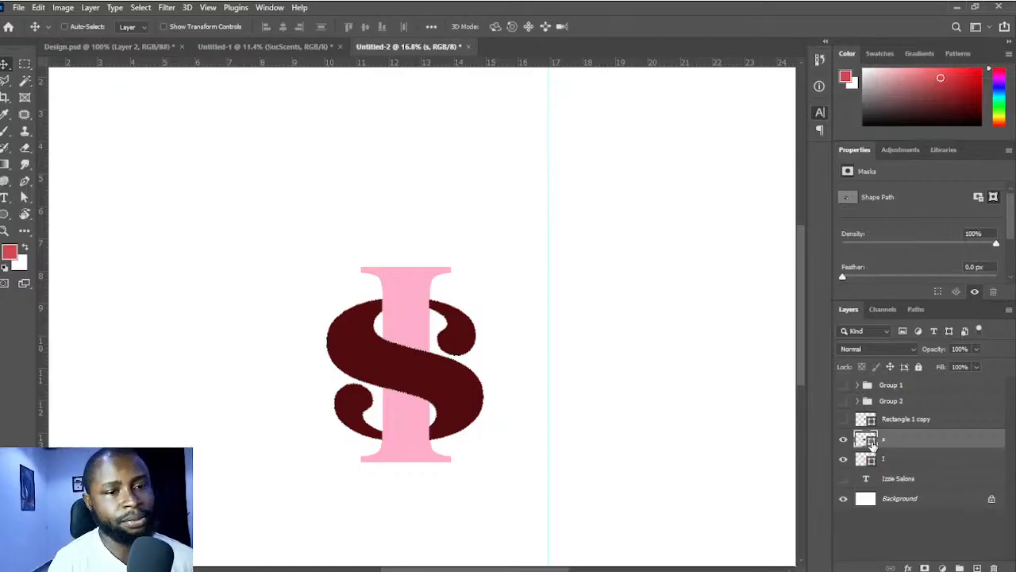
double_click(873, 446)
drag(482, 300, 458, 313)
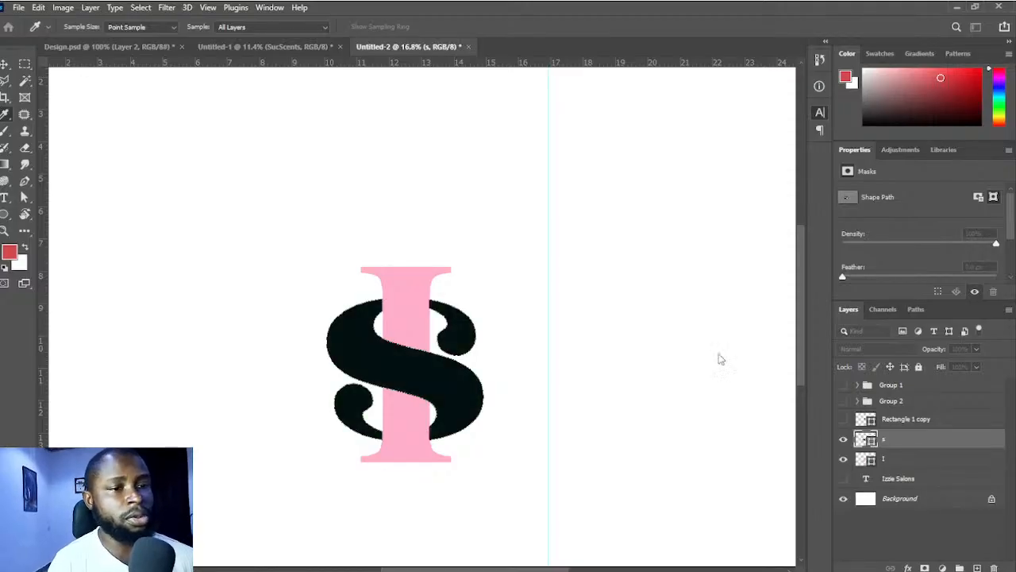
key(v)
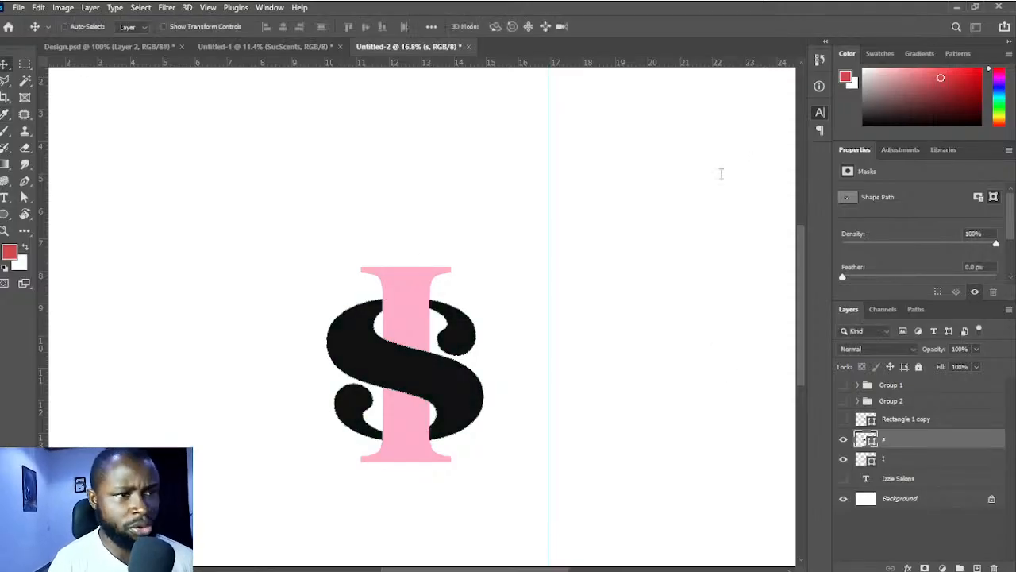
scroll(436, 408, down, 2)
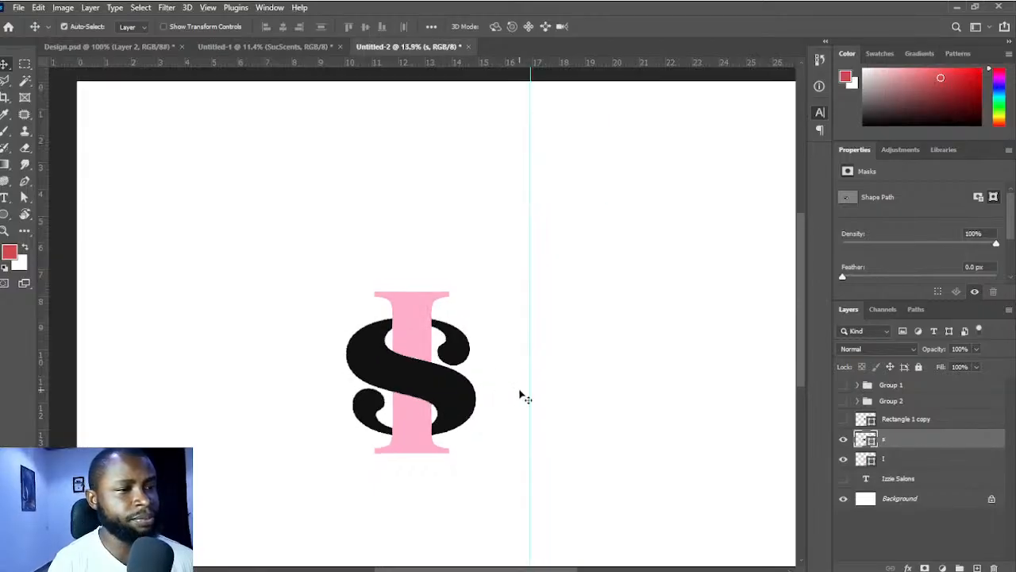
ctrl+click(481, 354)
- Show the curly hair arc in Group 2 and scale it proportionally to about 55%, centred above the I
drag(479, 352, 495, 366)
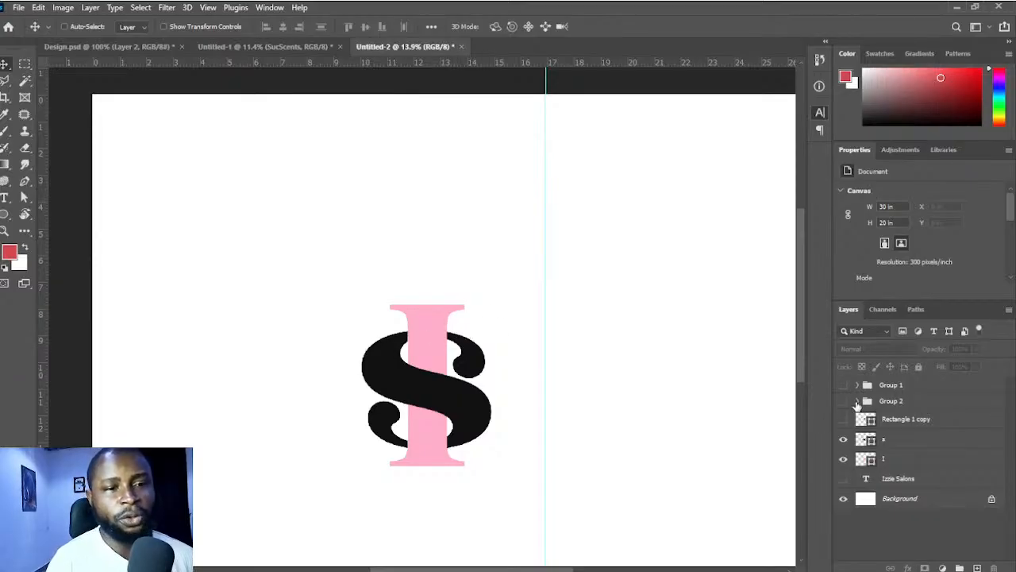
click(845, 402)
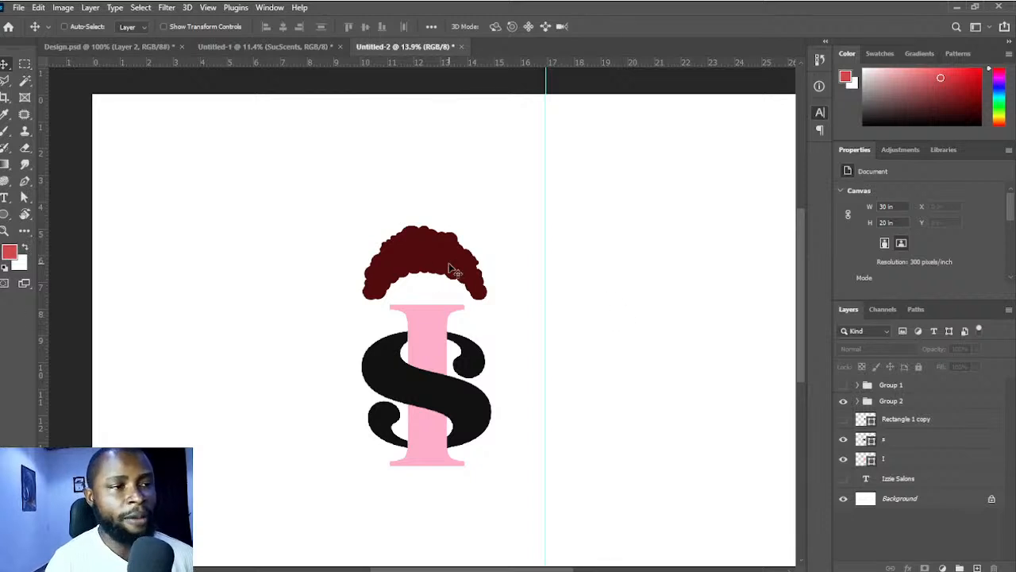
click(893, 401)
key(ctrl+t)
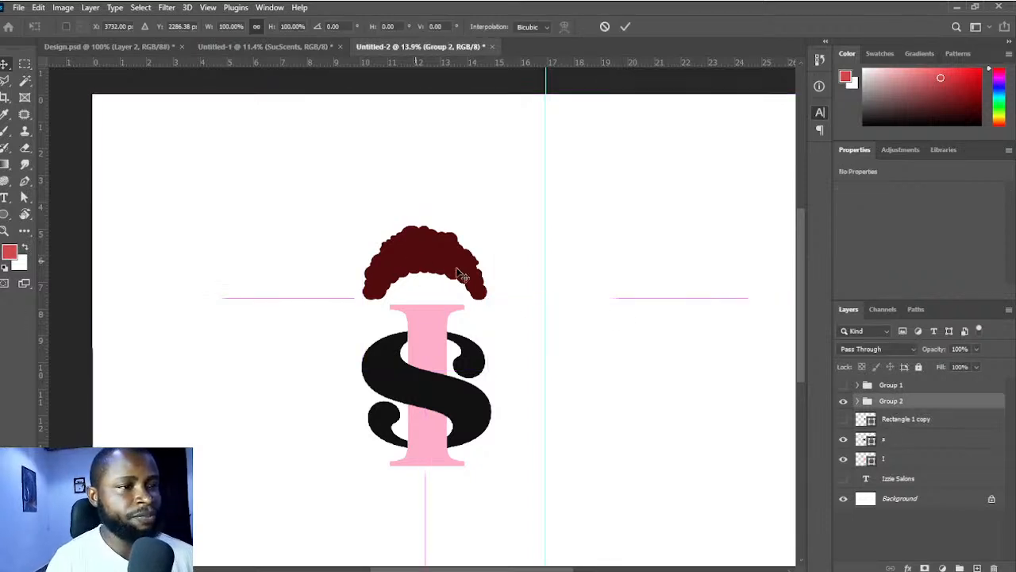
drag(427, 367, 420, 342)
drag(436, 304, 436, 270)
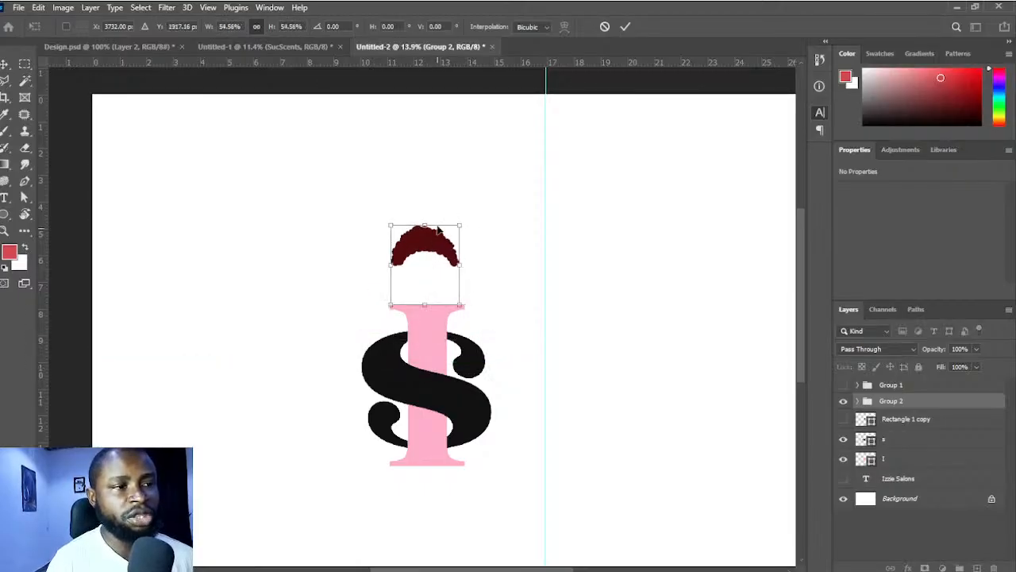
key(Return)
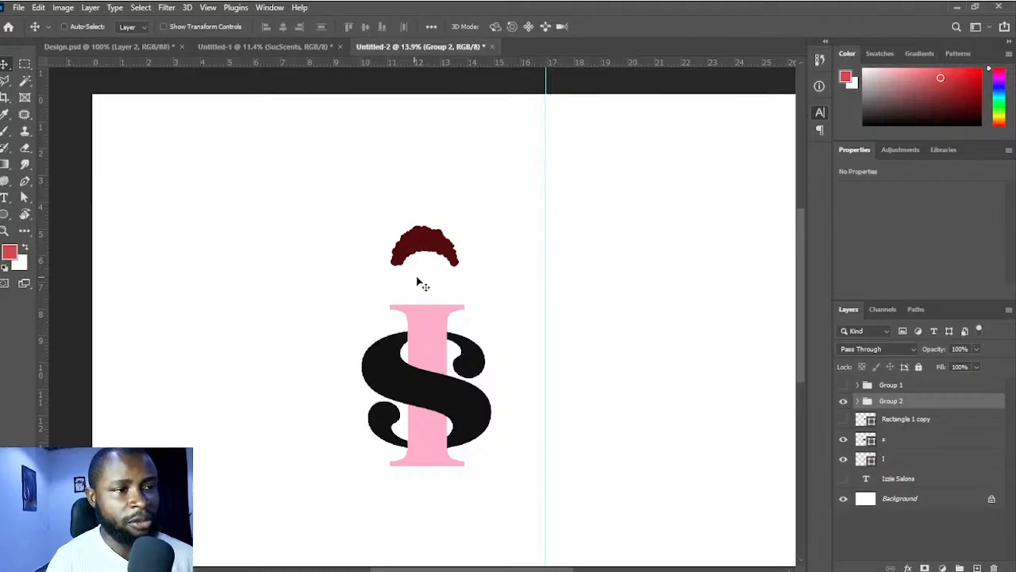
- Draw a black filled circle about 2.18 in across beneath the curly hair arc, centred above the I as a head
click(5, 214)
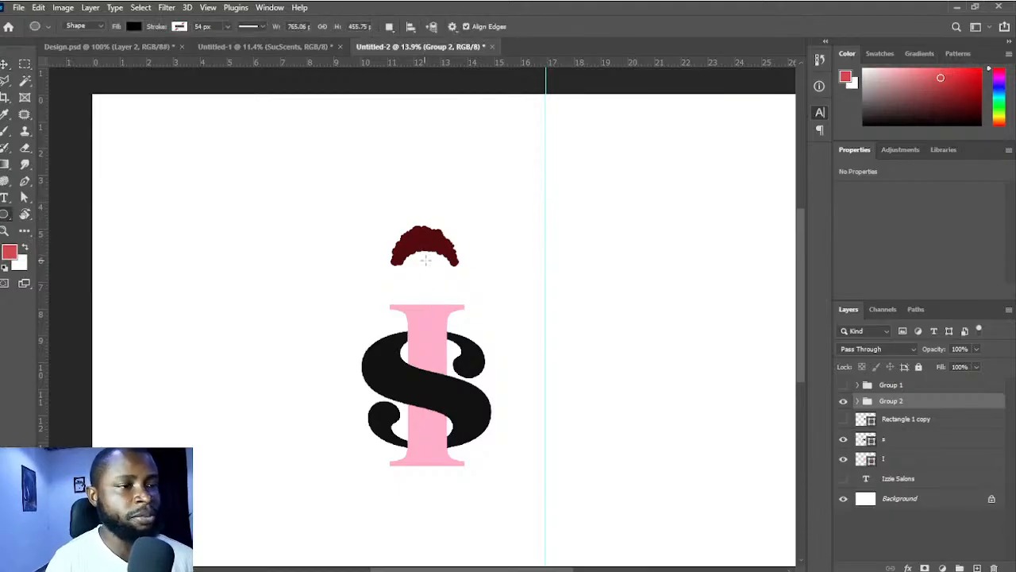
drag(410, 250, 437, 280)
key(v)
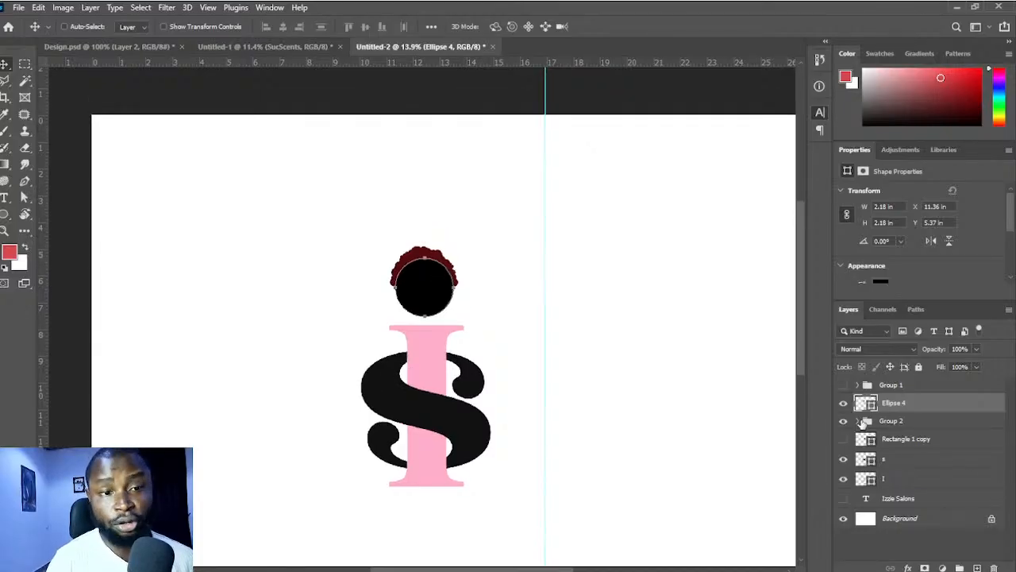
- Expand Group 2 and delete its two hidden layers, Ellipse 3 copy and Ellipse 3
click(889, 420)
click(859, 421)
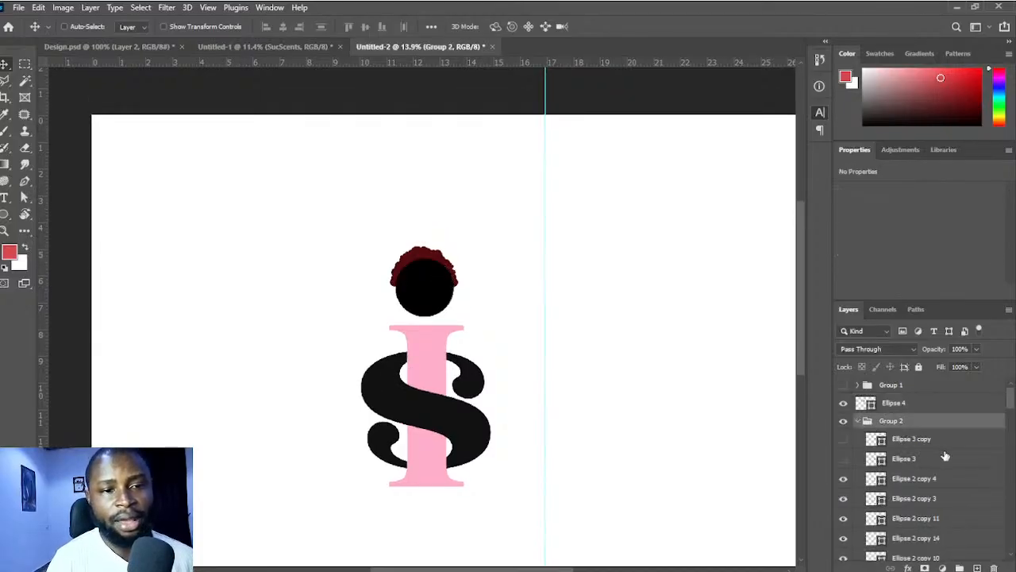
click(944, 425)
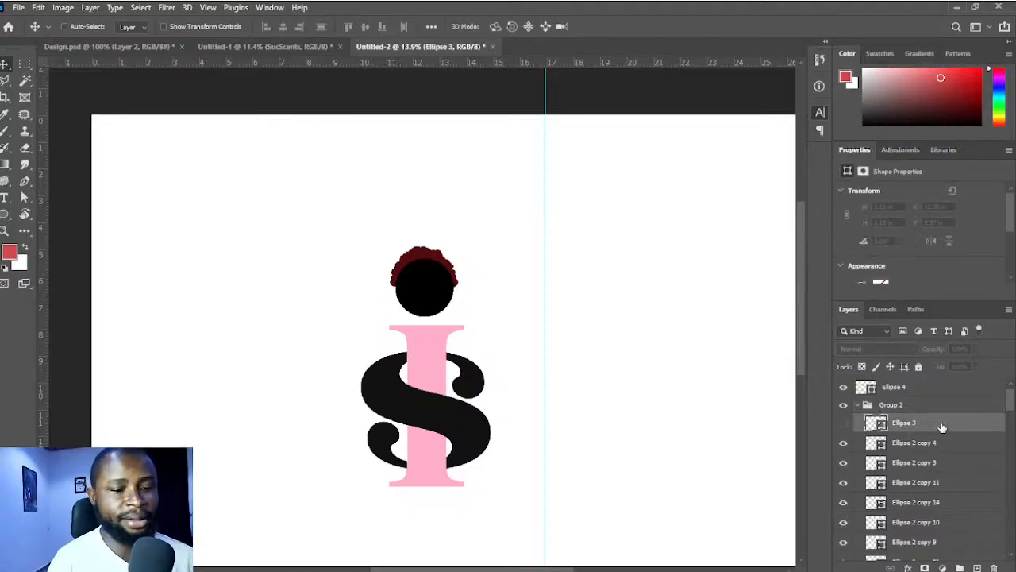
key(Delete)
- Merge all the Ellipse 2 curl layers in Group 2, from Ellipse 2 copy 4 to Ellipse 2, into one shape with a single combined outline
scroll(953, 442, down, 2)
scroll(960, 468, down, 5)
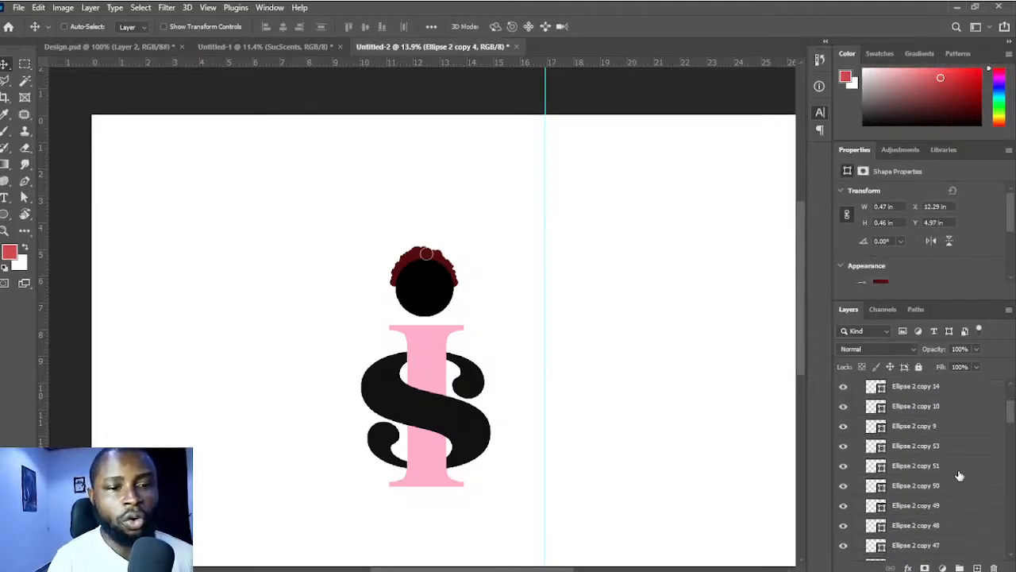
scroll(957, 501, down, 5)
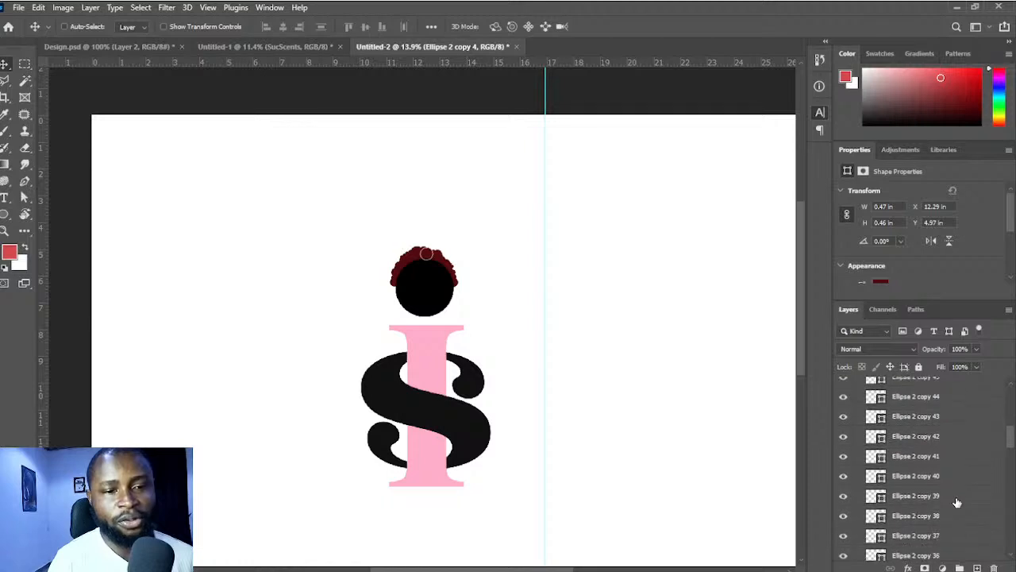
scroll(958, 510, down, 5)
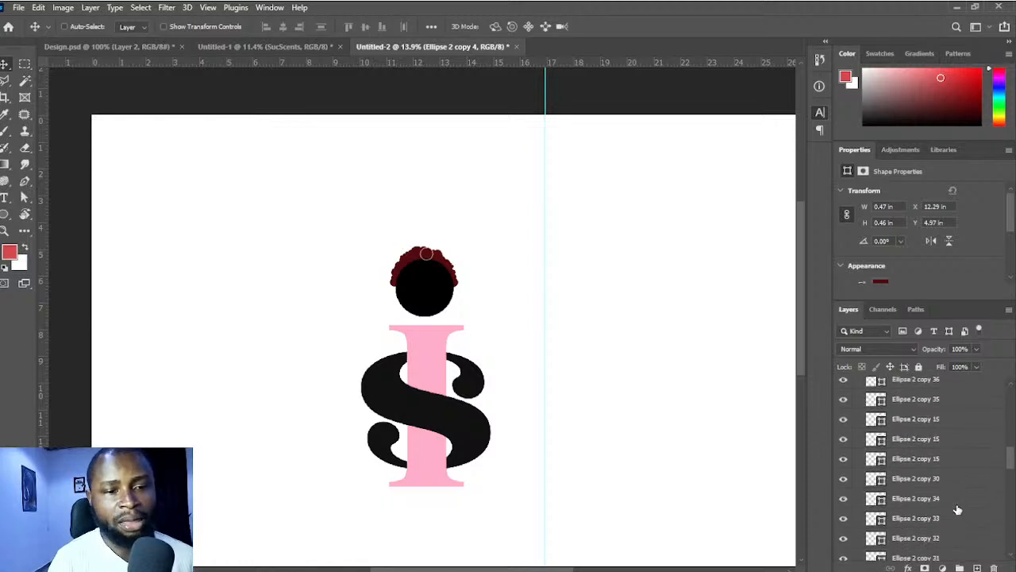
scroll(958, 511, down, 5)
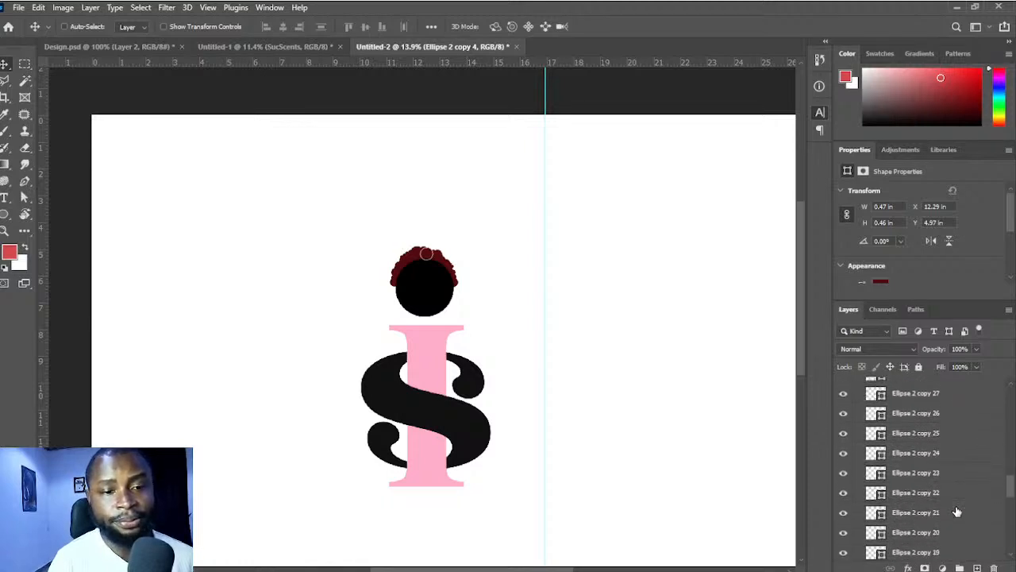
scroll(958, 511, down, 5)
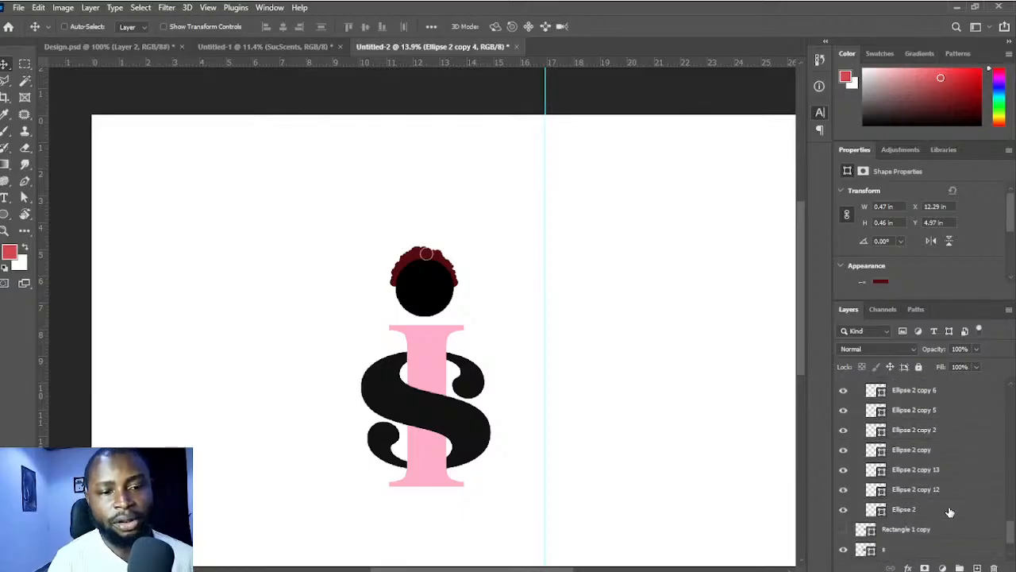
shift+click(951, 512)
key(ctrl+g)
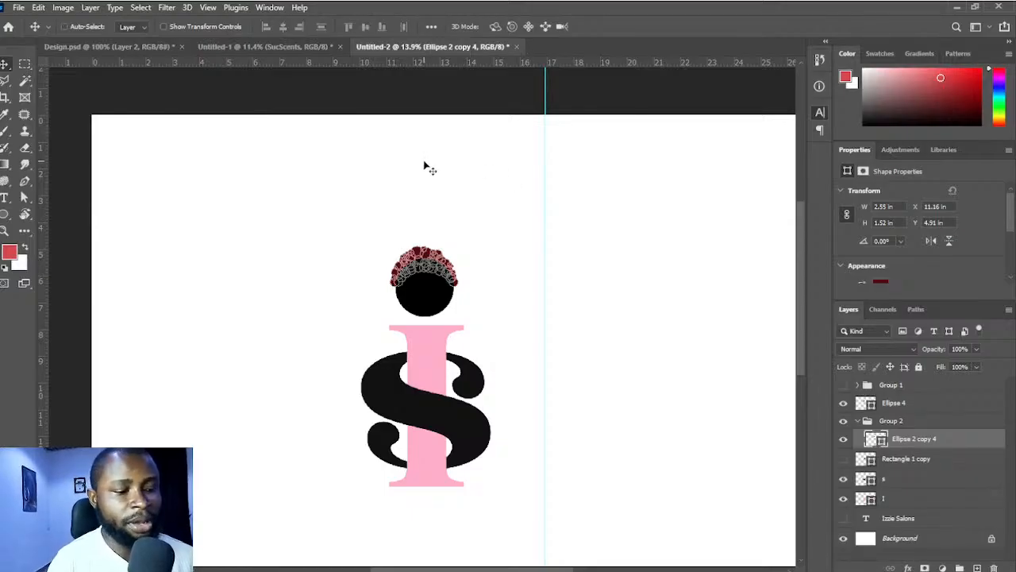
key(u)
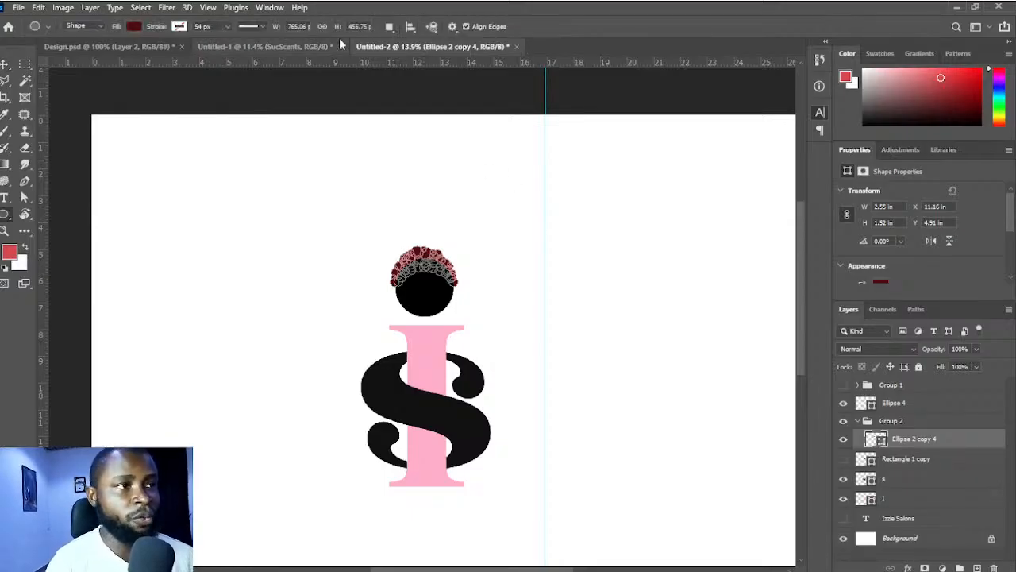
click(403, 115)
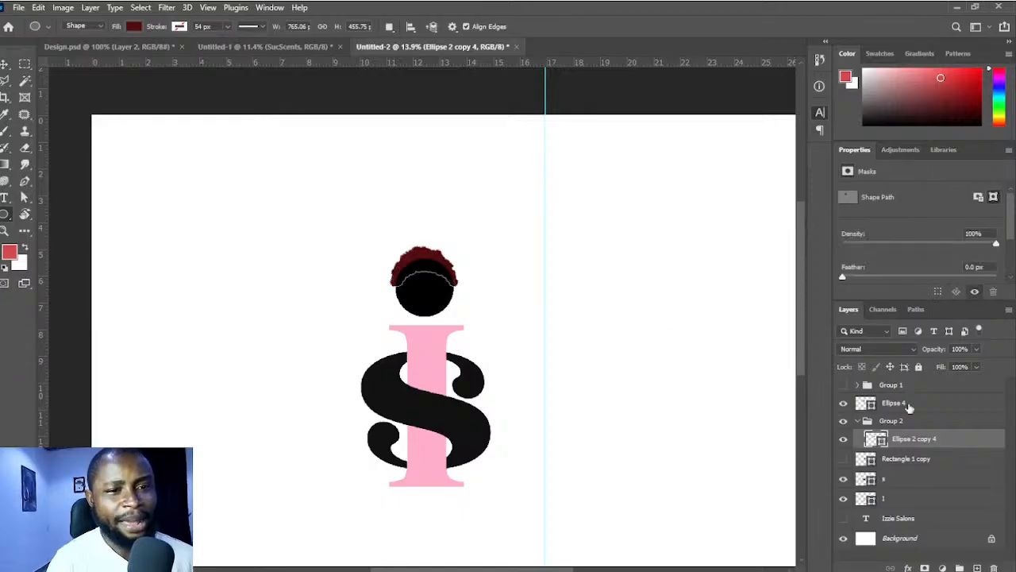
- Change the merged hair shape's fill to the near-black sampled from the S
double_click(884, 442)
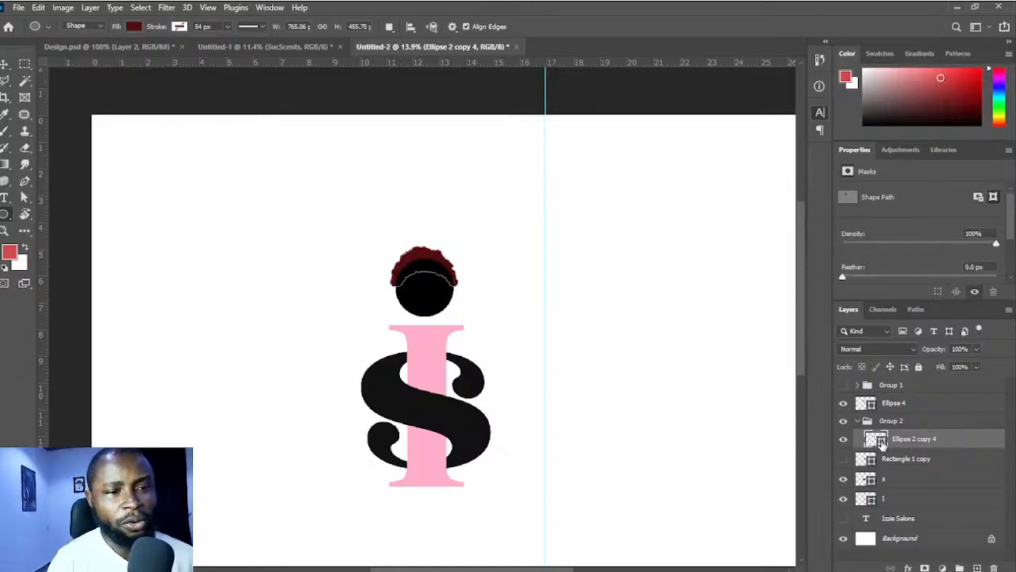
click(431, 402)
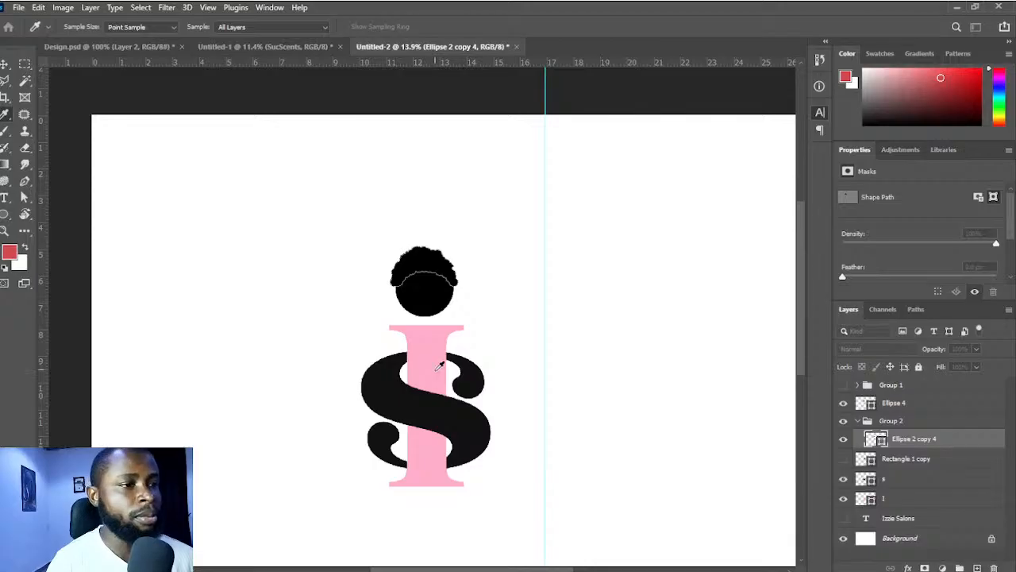
key(u)
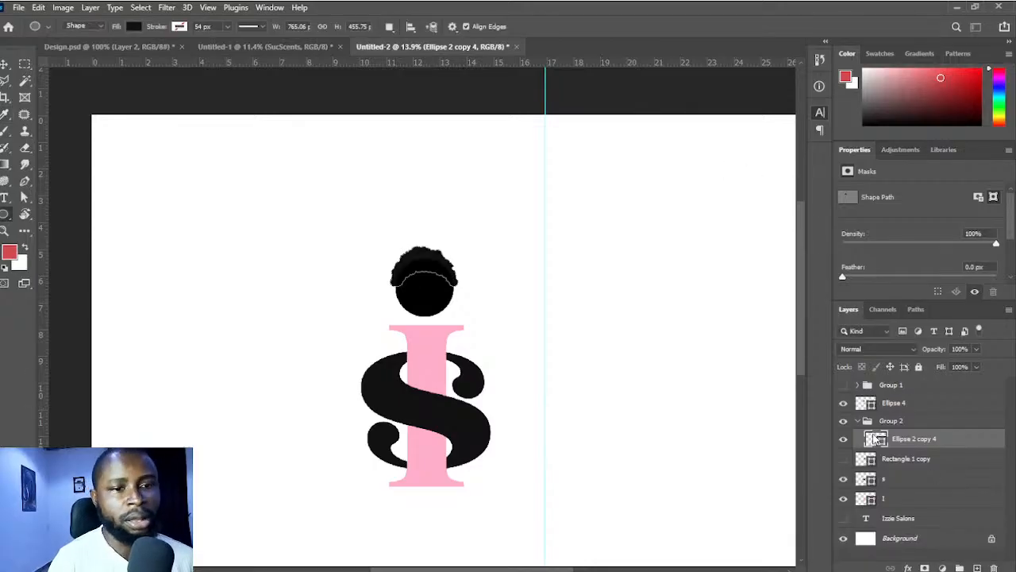
- Change the head circle's fill to the S's near-black and deselect the layer
key(v)
click(425, 298)
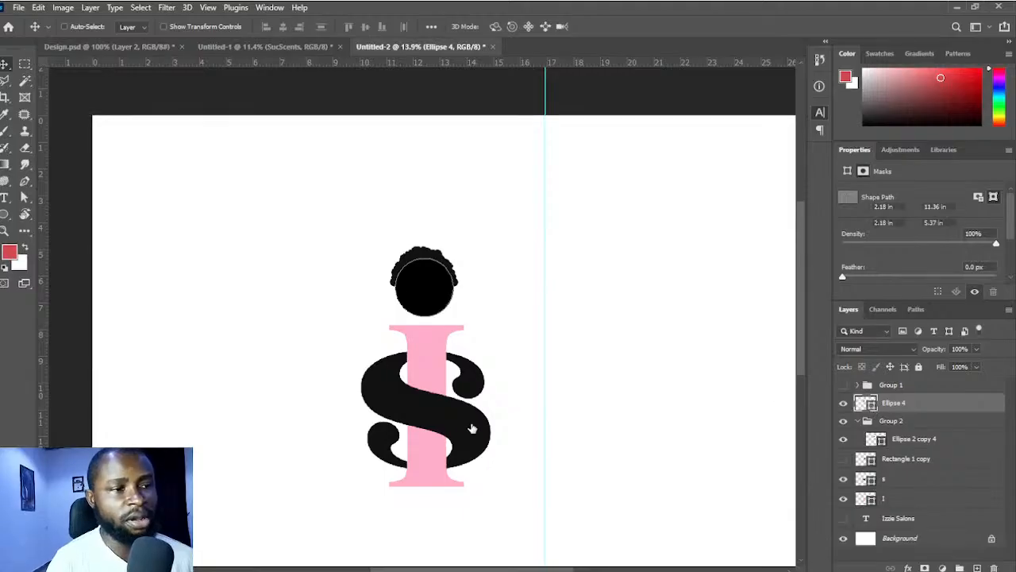
key(i)
key(v)
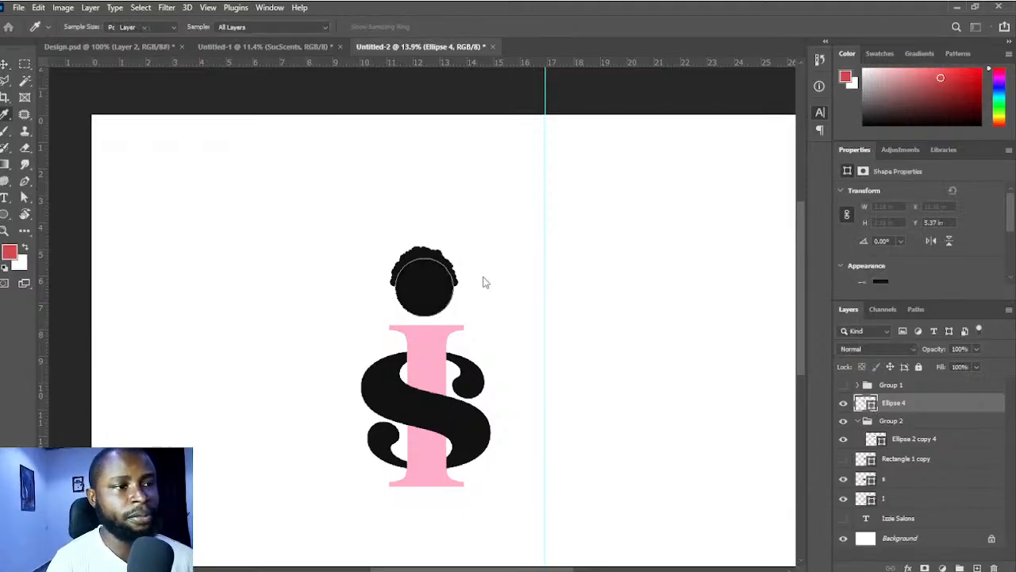
scroll(419, 329, up, 2)
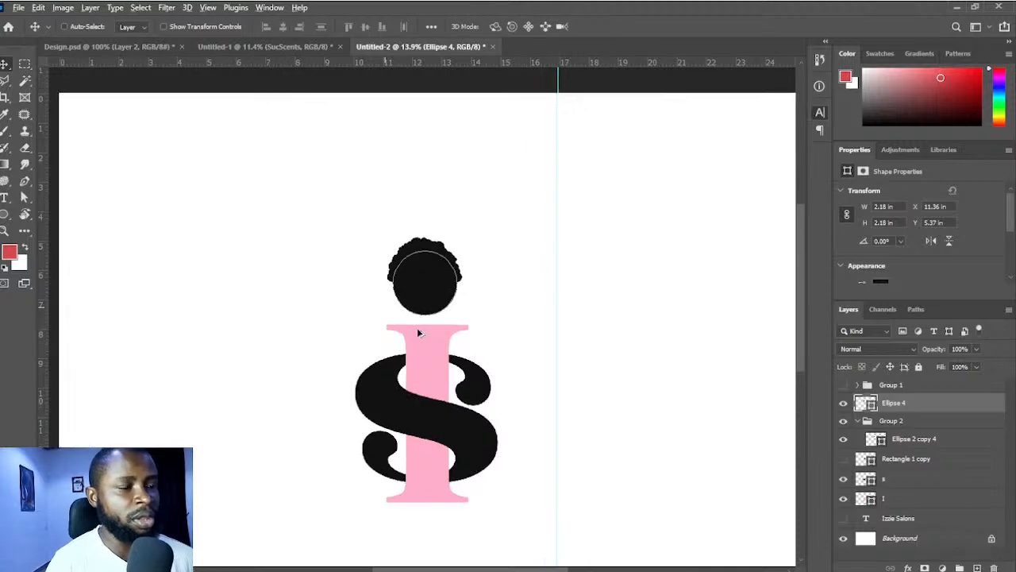
click(637, 428)
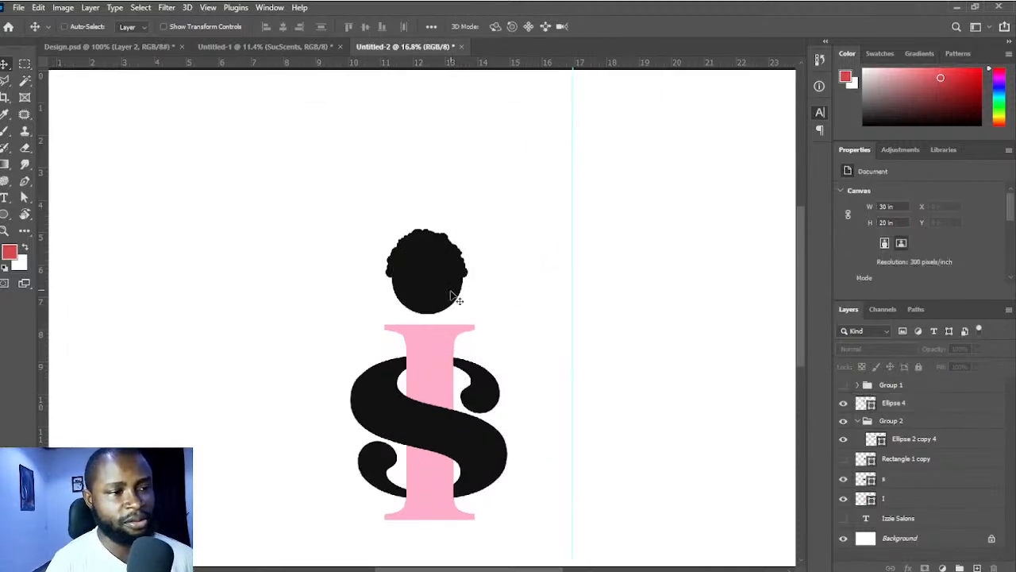
- Scale the head circle and hair together proportionally until the circle is about 1.85 in wide, keeping them centred above the I
scroll(439, 294, up, 1)
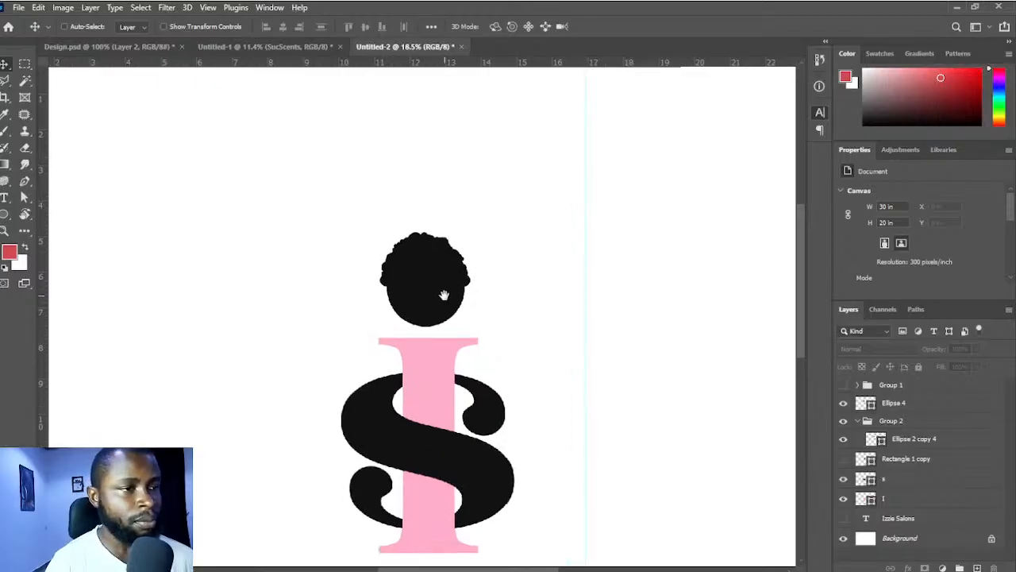
click(433, 317)
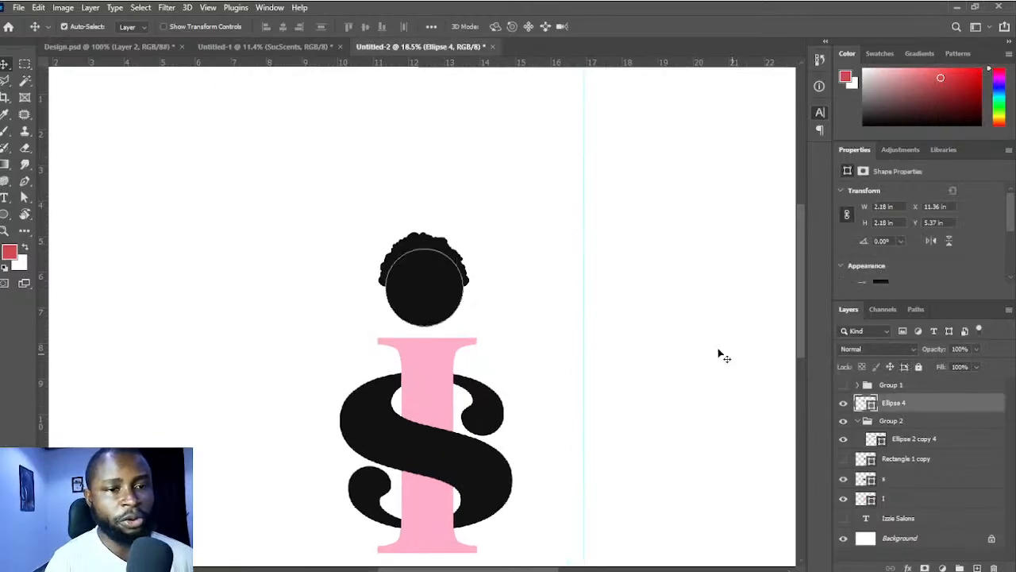
shift+click(421, 242)
key(ctrl+t)
drag(426, 228, 426, 235)
drag(433, 286, 433, 279)
click(617, 28)
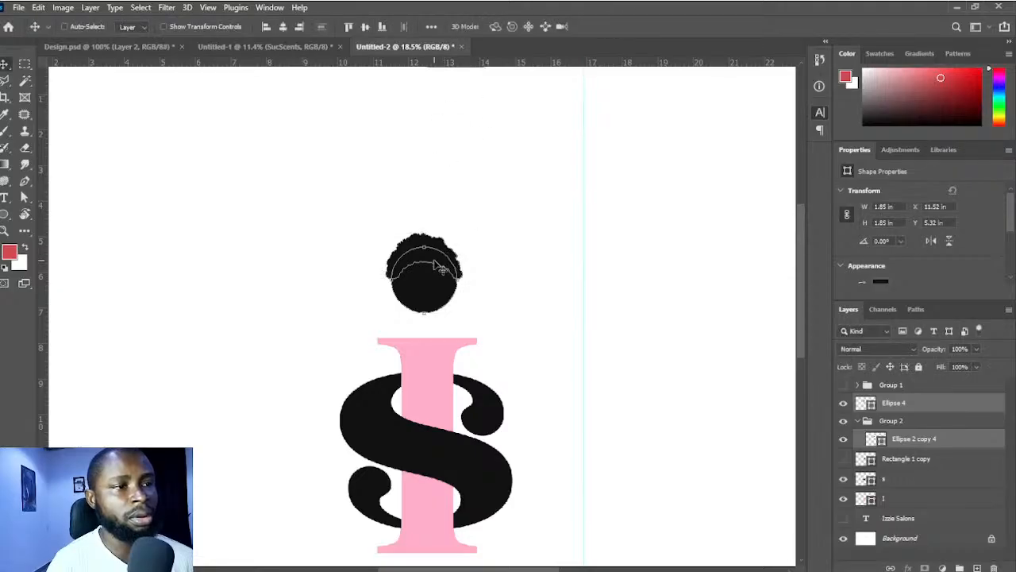
- Select Group 2 and scale the hair proportionally to about 93% so it fits closer around the head circle
click(914, 405)
click(905, 422)
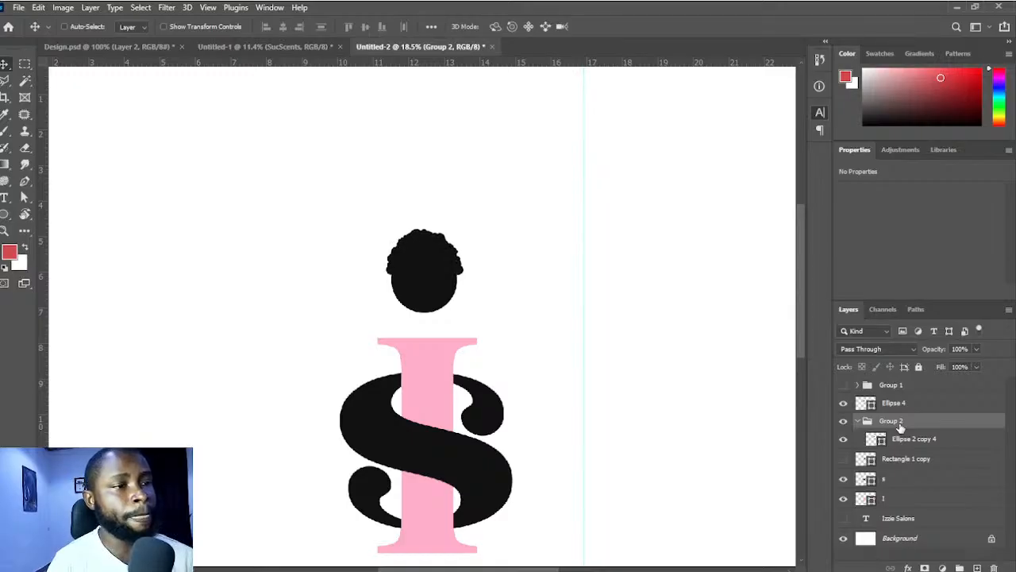
key(ctrl+t)
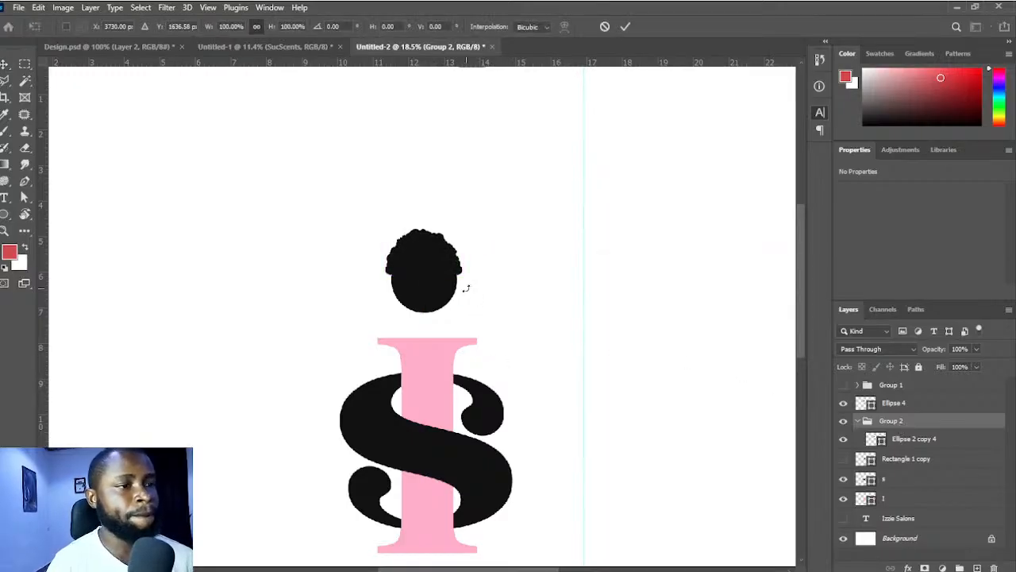
drag(462, 275, 465, 276)
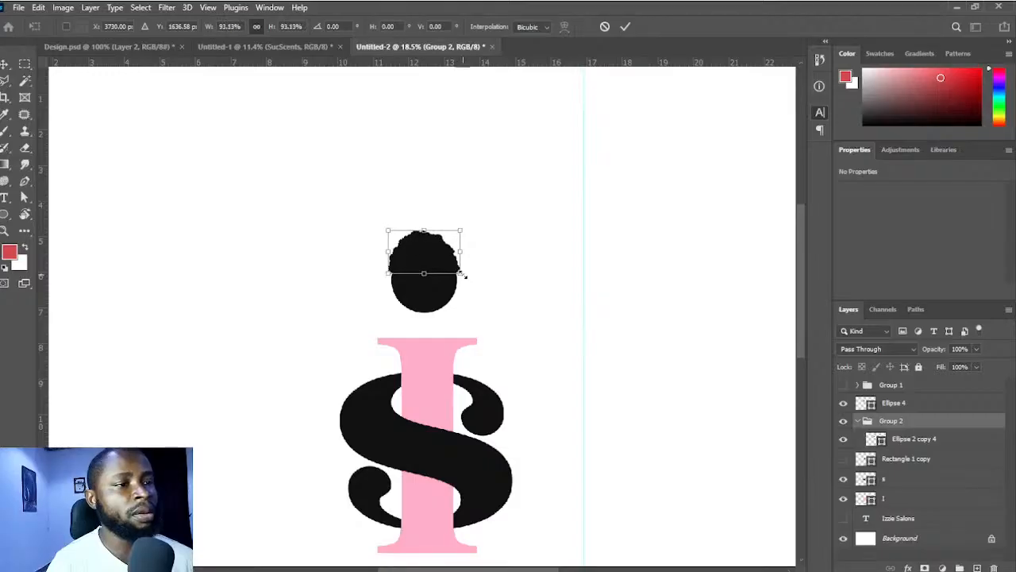
click(627, 27)
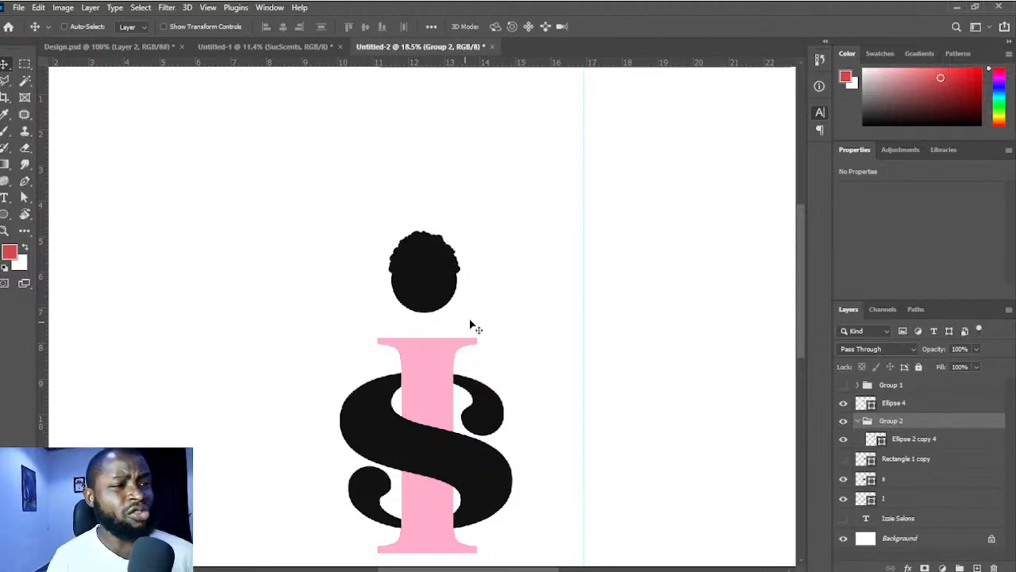
- Enlarge the hair in Group 2 proportionally to about 114% from its centre, extending it lower over the head circle
key(ctrl)
key(ctrl+t)
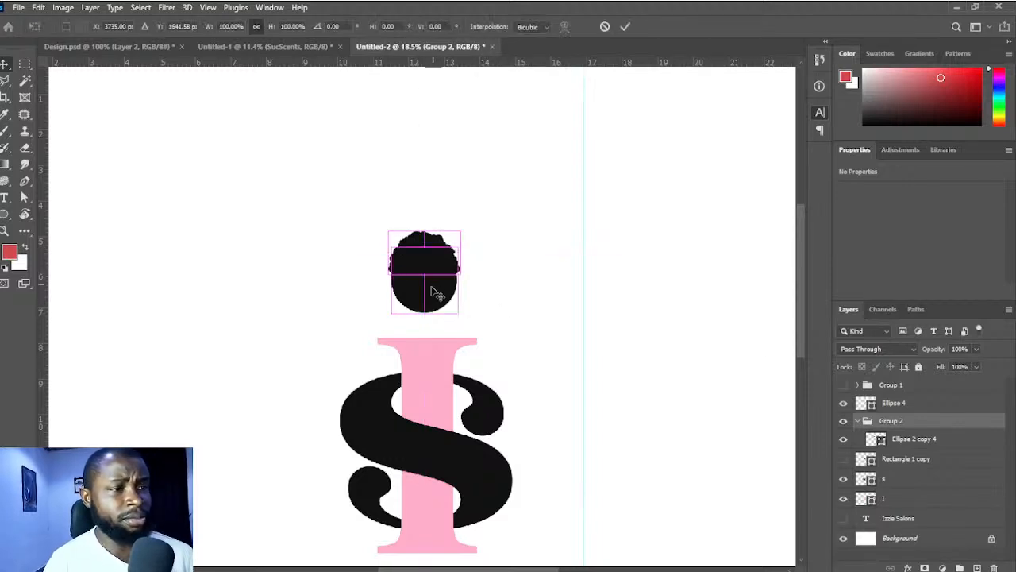
drag(426, 275, 425, 281)
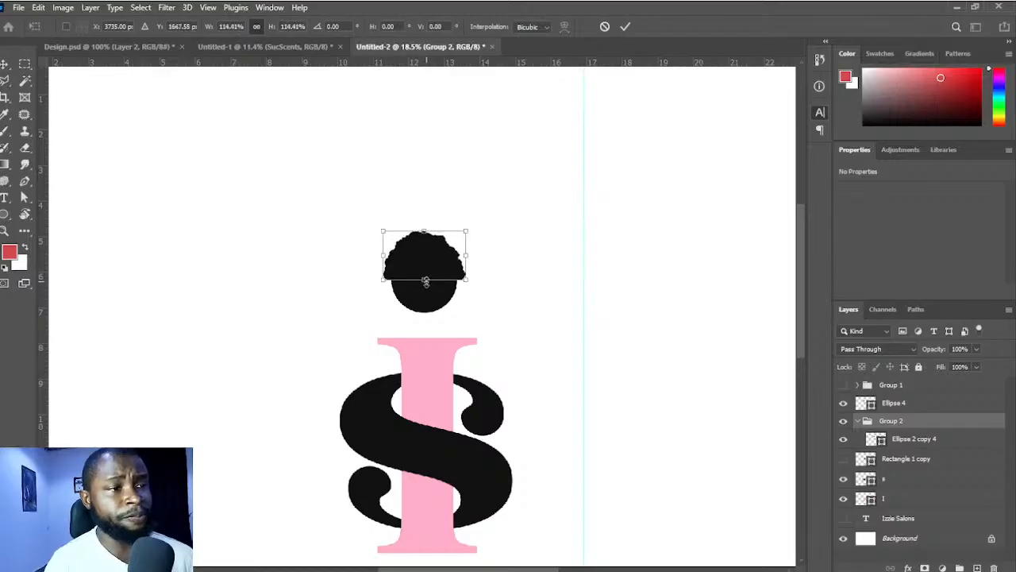
key(Return)
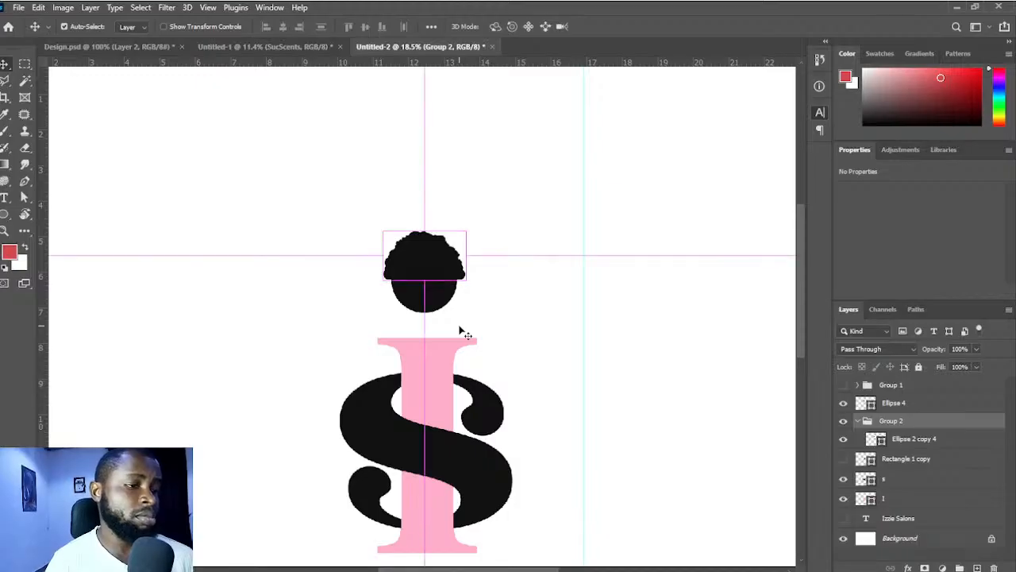
- Taper the hair in Group 2 with a perspective transform, narrowing its lower edge with a skew of about -3°
key(ctrl+t)
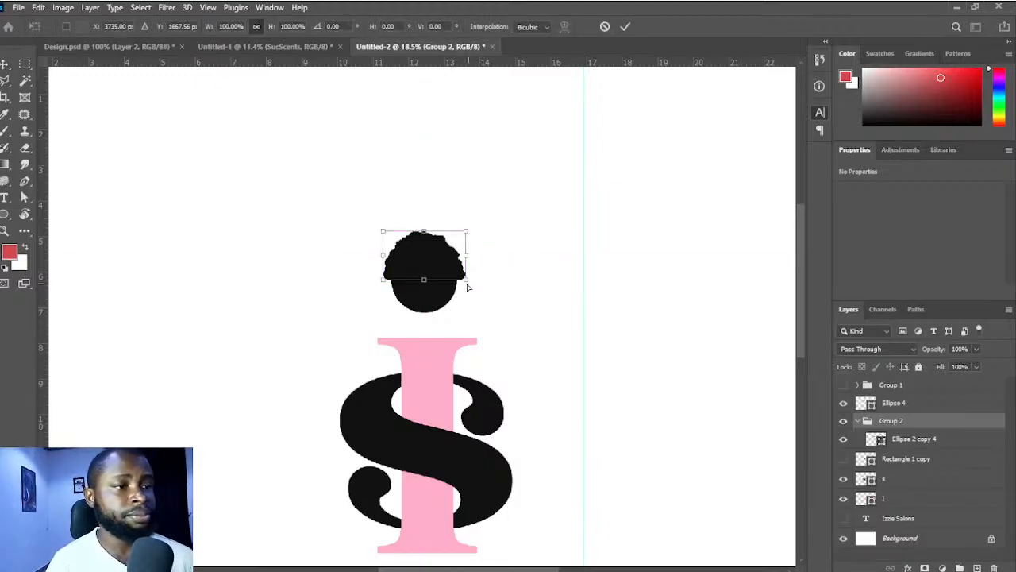
drag(468, 287, 467, 287)
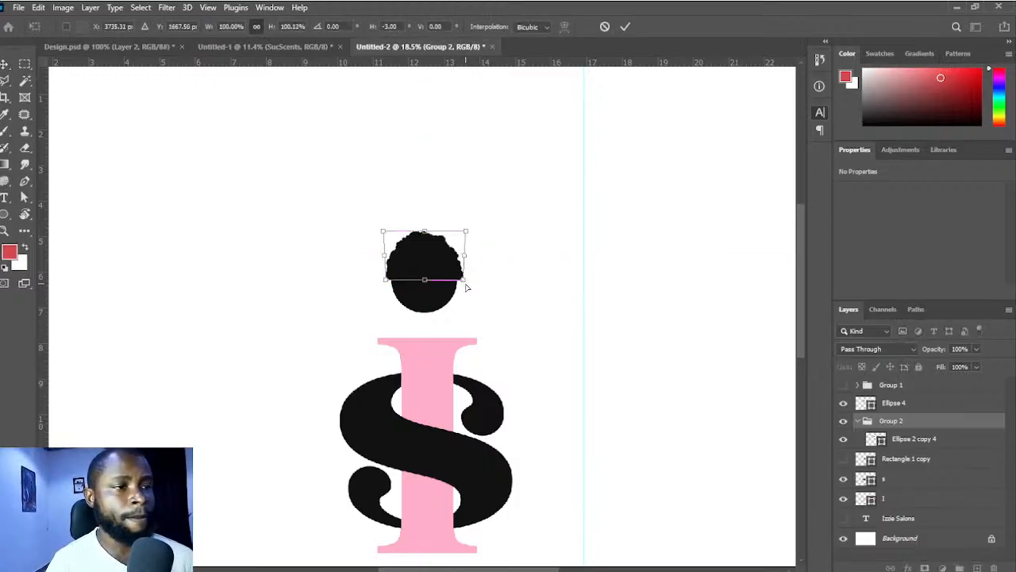
click(625, 30)
key(Return)
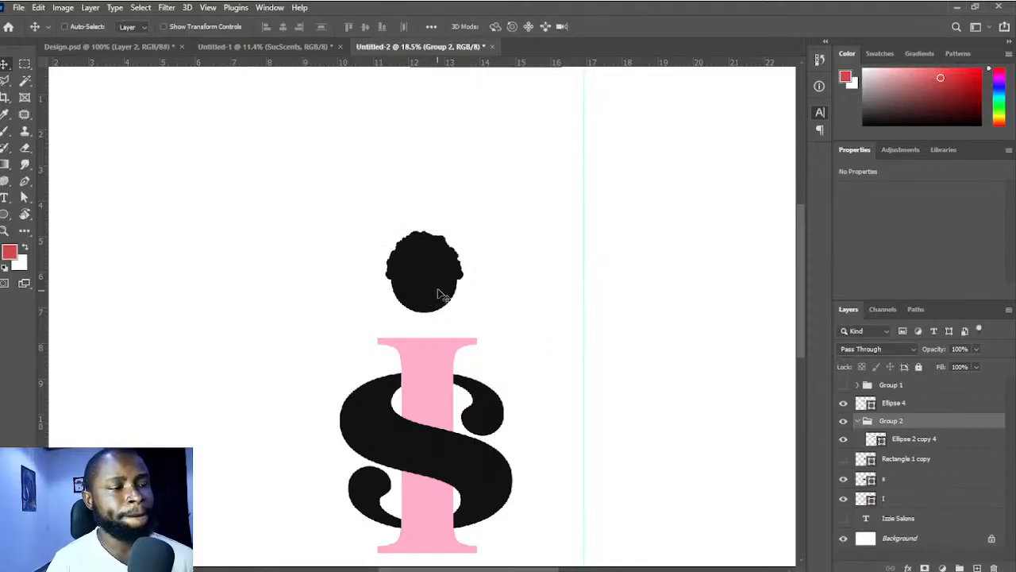
- Widen the upper edge of the hair in Group 2 with a slight perspective transform and apply it
key(ctrl+t)
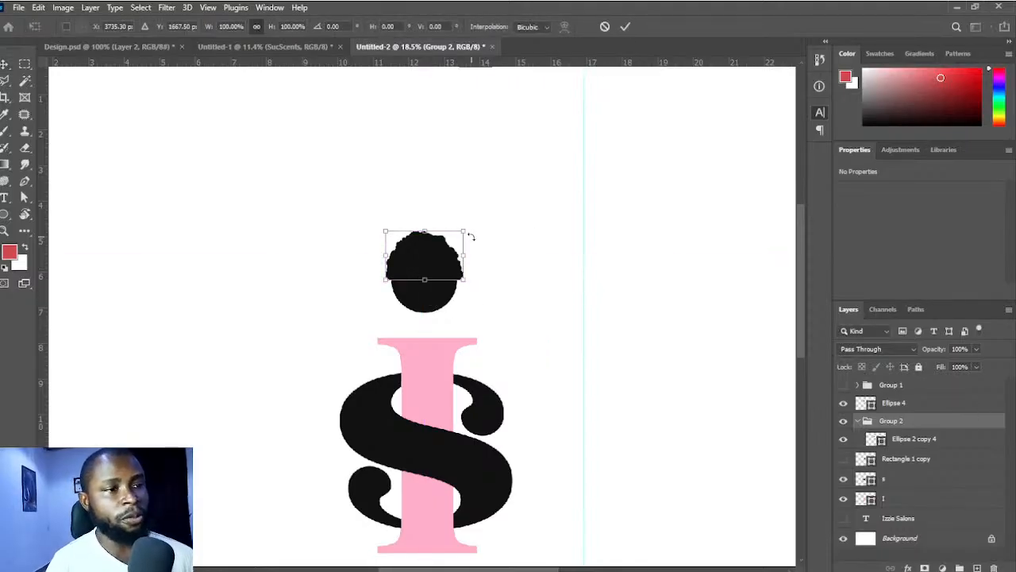
drag(466, 231, 468, 230)
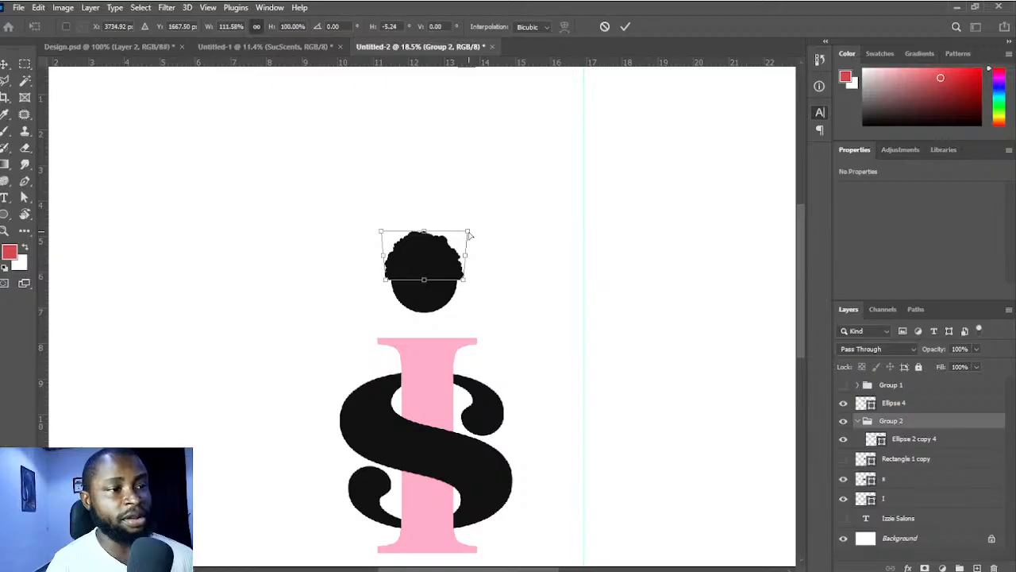
click(626, 27)
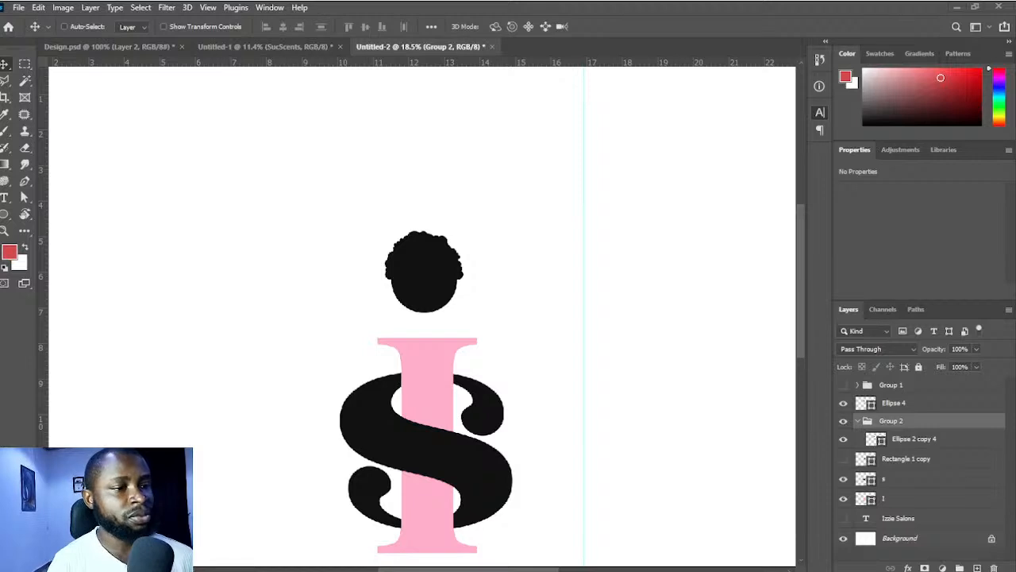
- Move the head circle layer Ellipse 4 into Group 2 with the hair layer and collapse the group
scroll(492, 445, down, 3)
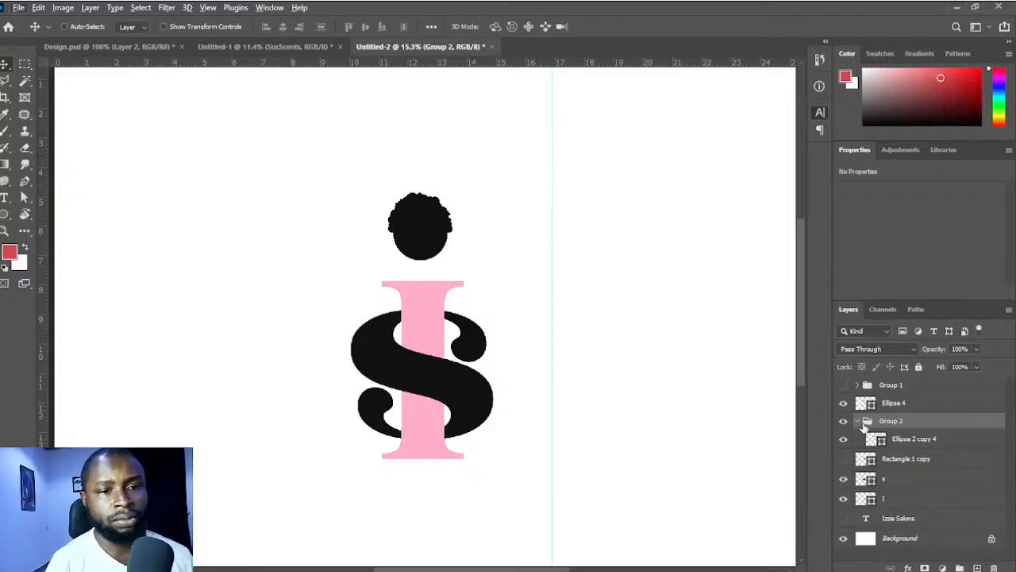
mouse_move(902, 441)
mouse_down()
mouse_move(900, 406)
mouse_move(910, 427)
mouse_up()
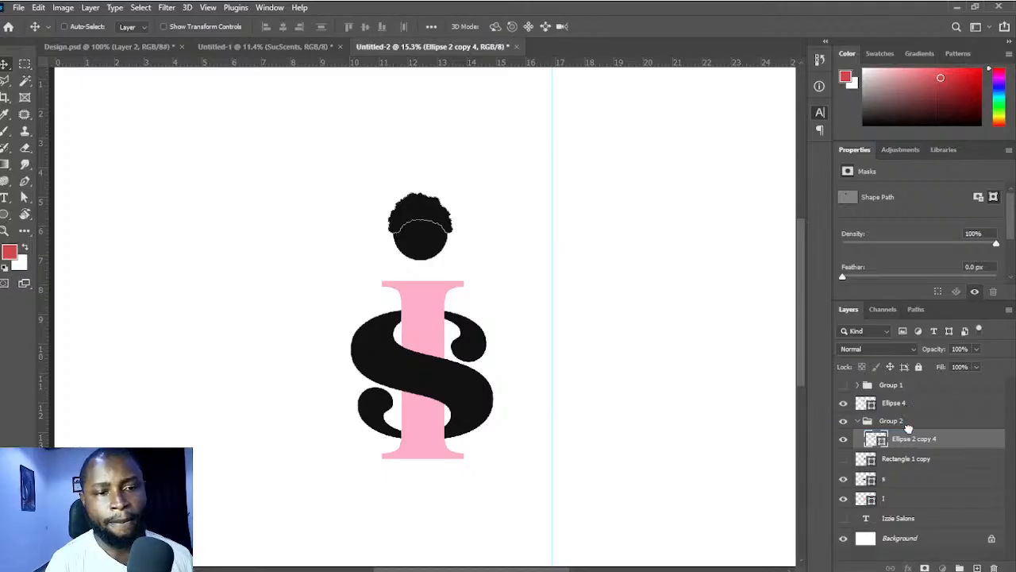
click(857, 401)
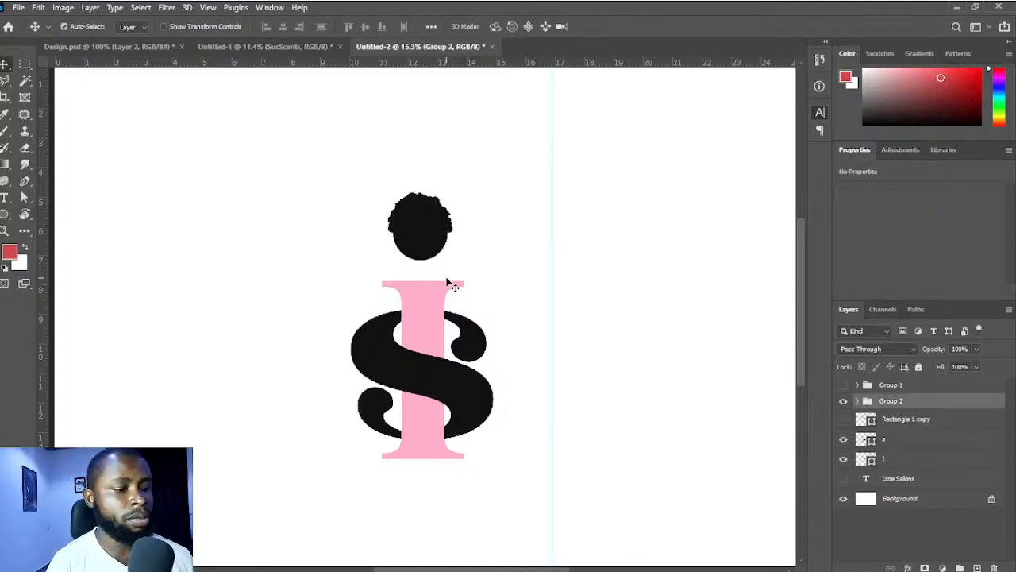
- Enlarge the head in Group 2 proportionally so it spans about the width of the pink I and sits closer above it
key(ctrl+t)
drag(454, 262, 455, 283)
click(627, 27)
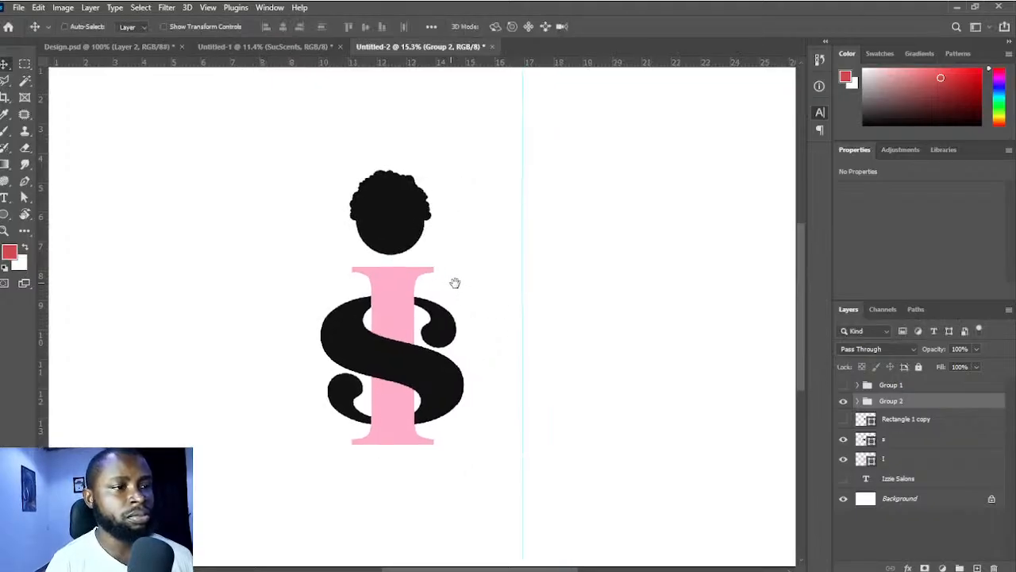
- Make the Izzie Salons text layer visible
scroll(489, 319, down, 1)
scroll(489, 320, down, 3)
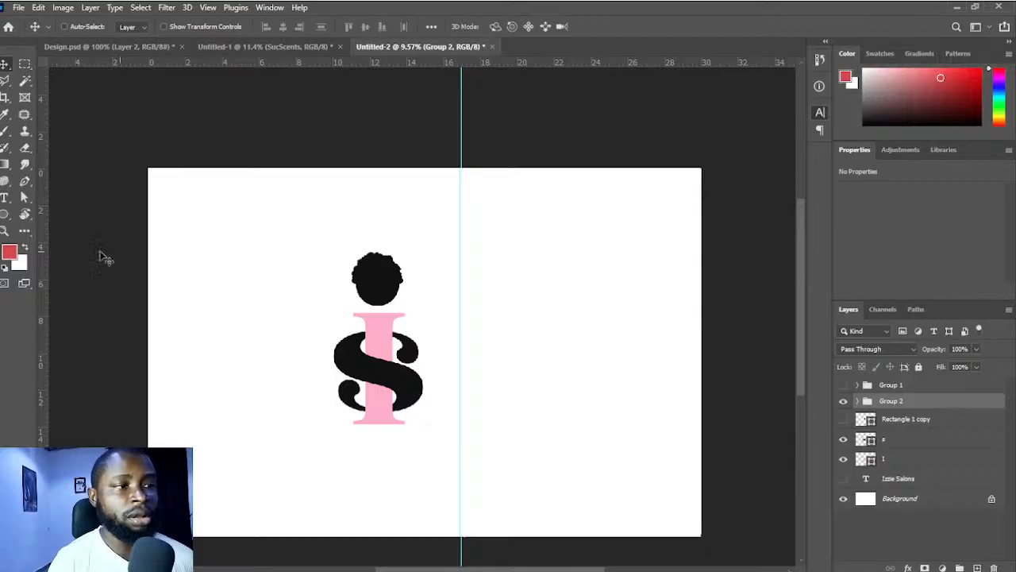
click(4, 199)
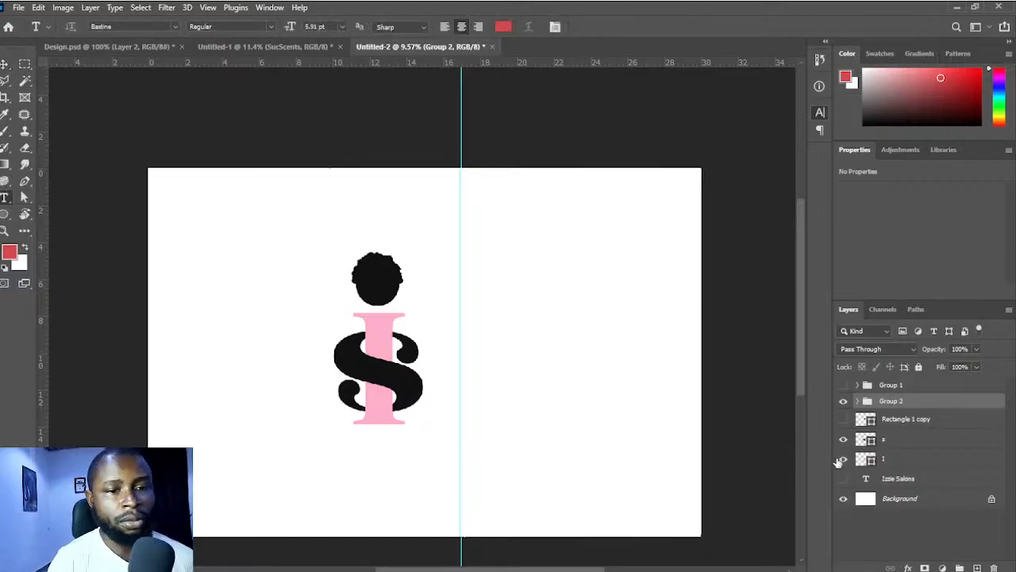
click(843, 480)
key(v)
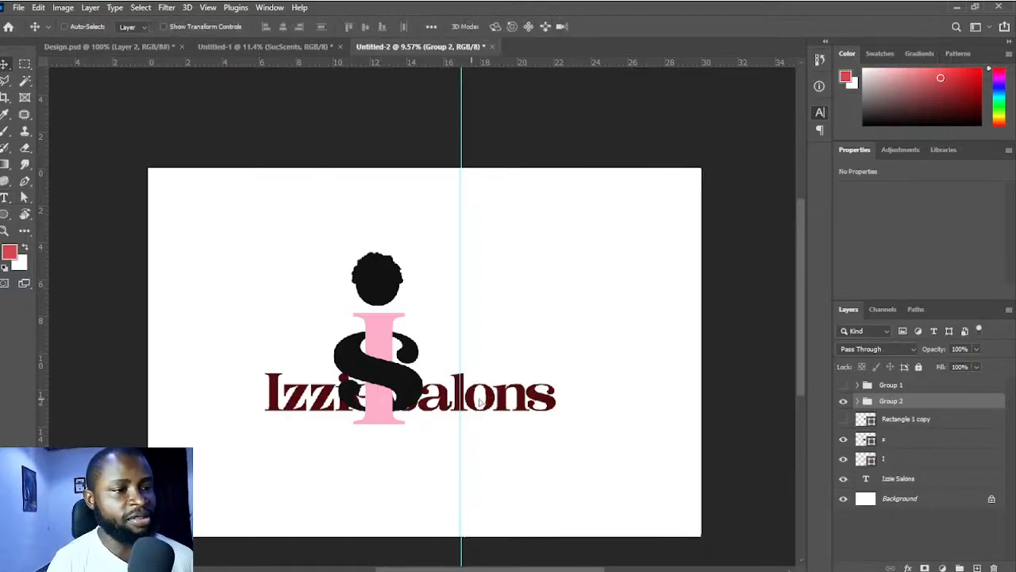
- Select the Izzie Salons text and recolour it with the black sampled from the S
drag(470, 404, 610, 377)
key(ctrl+z)
click(504, 406)
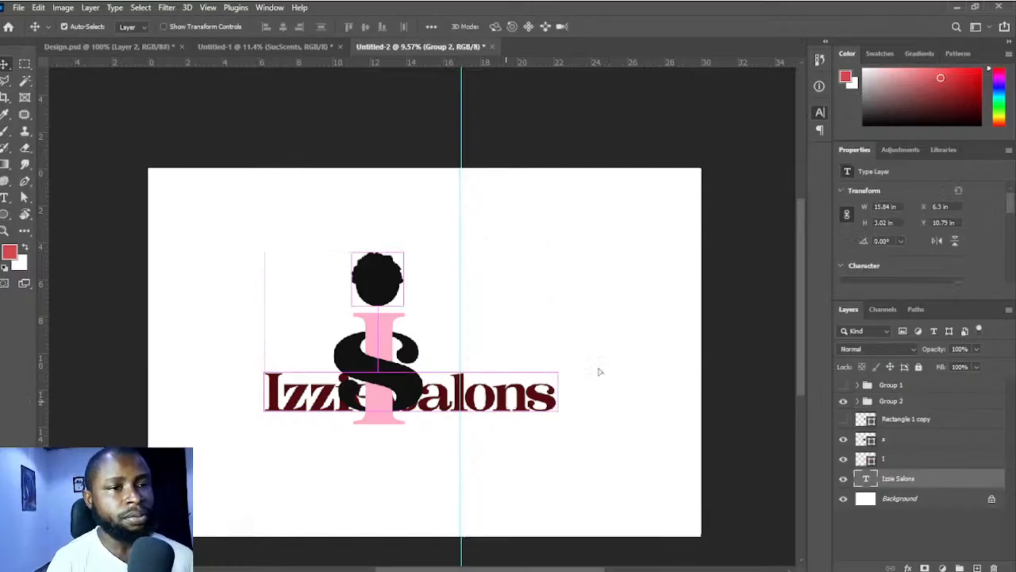
key(i)
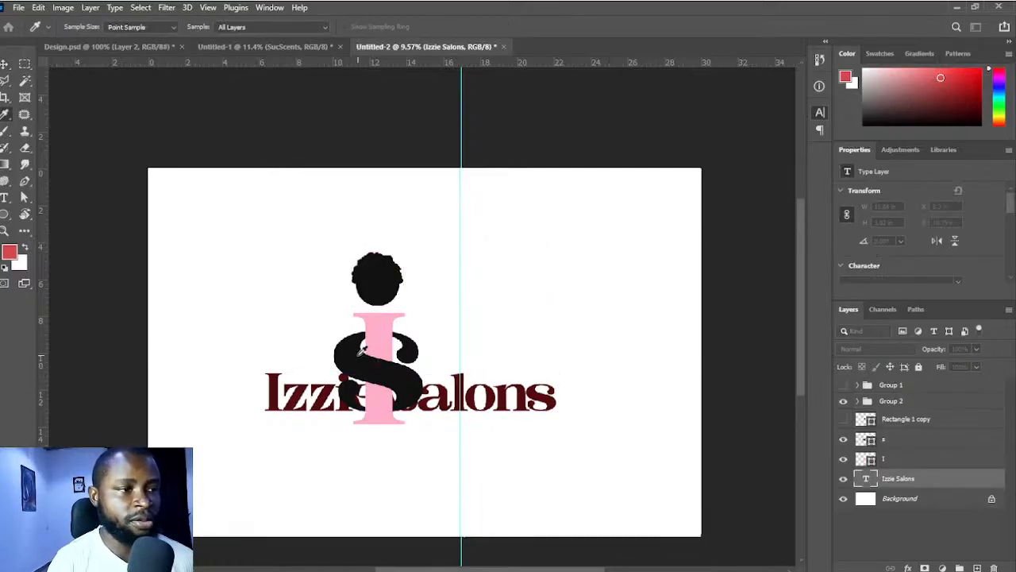
key(v)
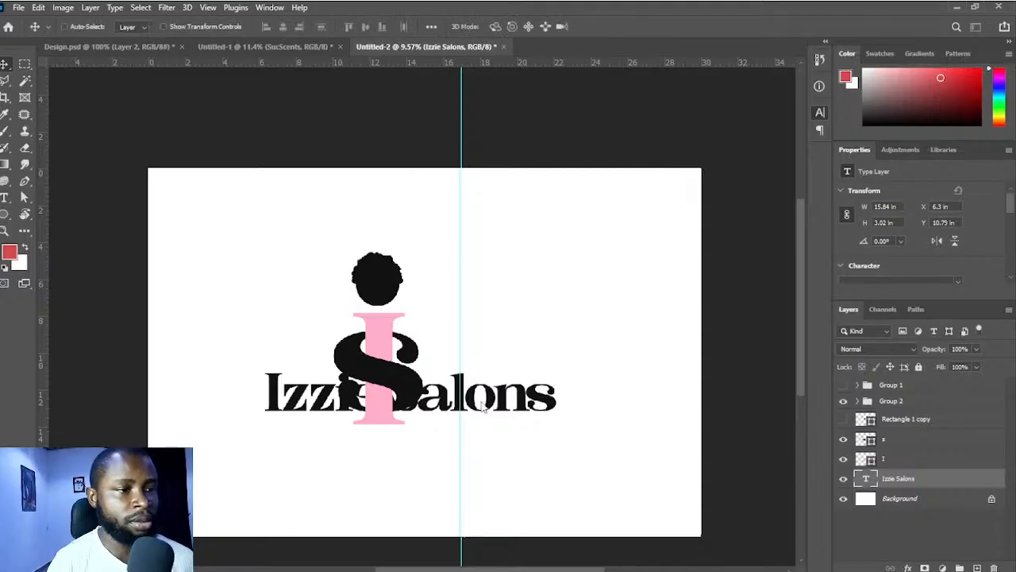
- Move the Izzie Salons text beside the monogram and break it into two left-aligned lines, one word per line
mouse_move(399, 401)
mouse_down()
mouse_move(533, 392)
mouse_move(576, 368)
mouse_up()
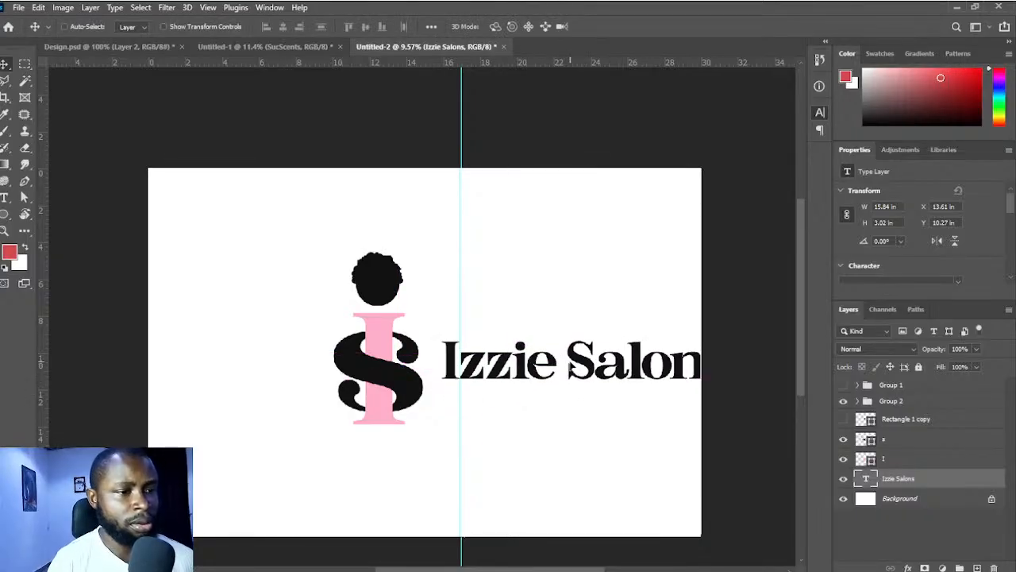
key(b)
key(t)
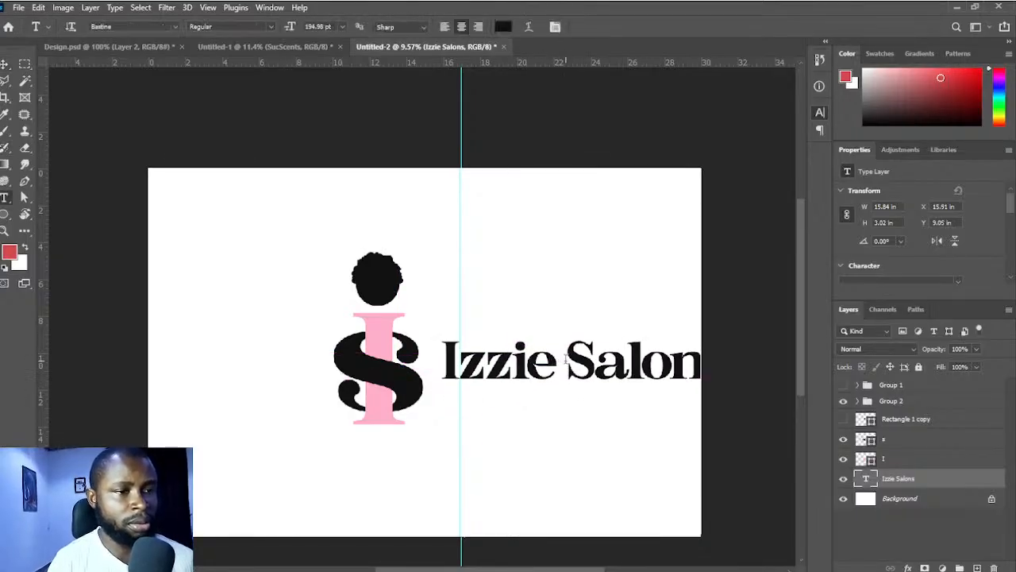
click(565, 361)
key(Return)
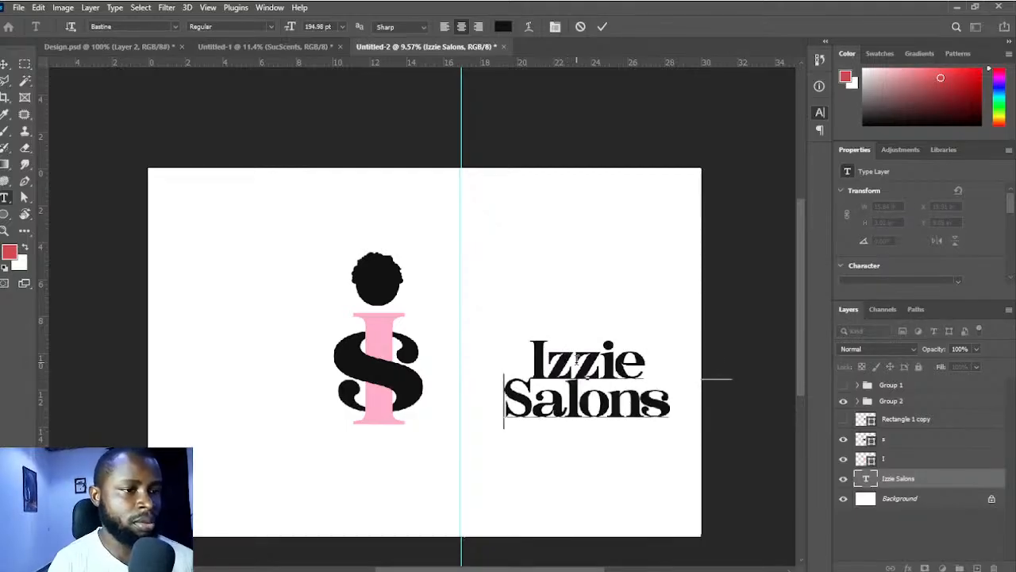
click(602, 26)
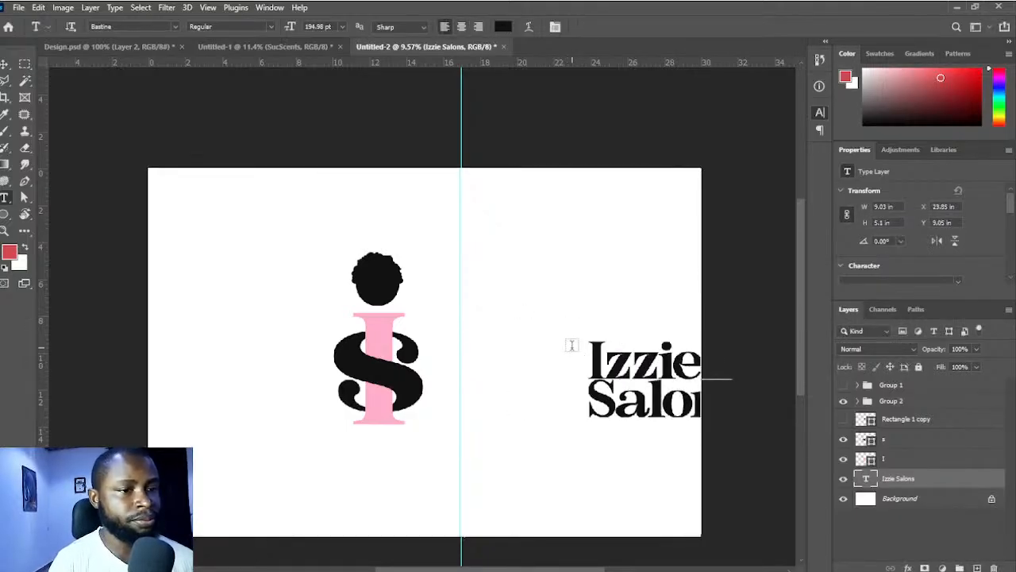
- Position the two-line Izzie Salons text just to the right of the S monogram
key(v)
drag(540, 383, 478, 378)
drag(476, 381, 108, 368)
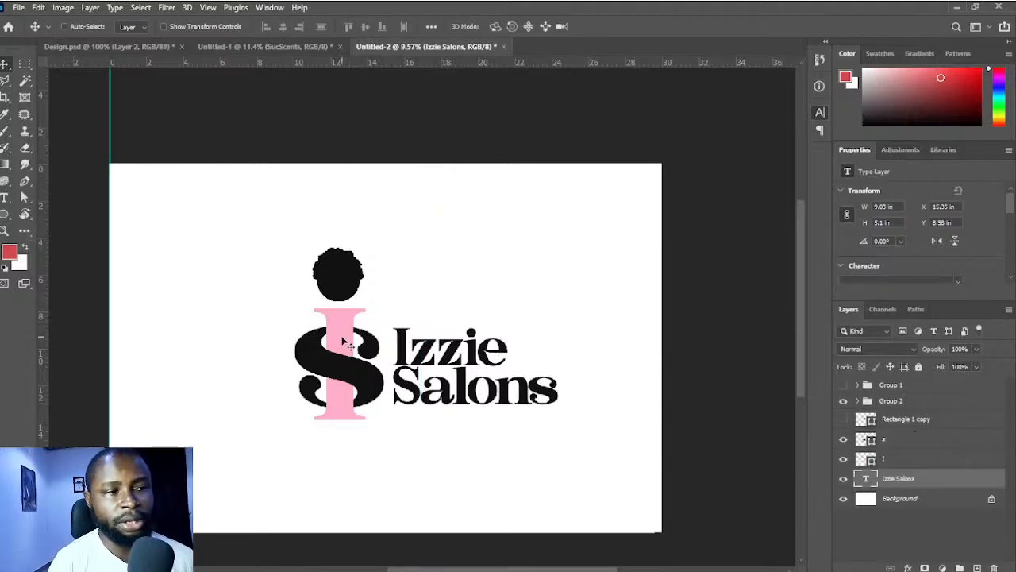
- Show the star layer Rectangle 1 copy, move it onto the head above the I, and hide Group 2
click(843, 419)
click(934, 424)
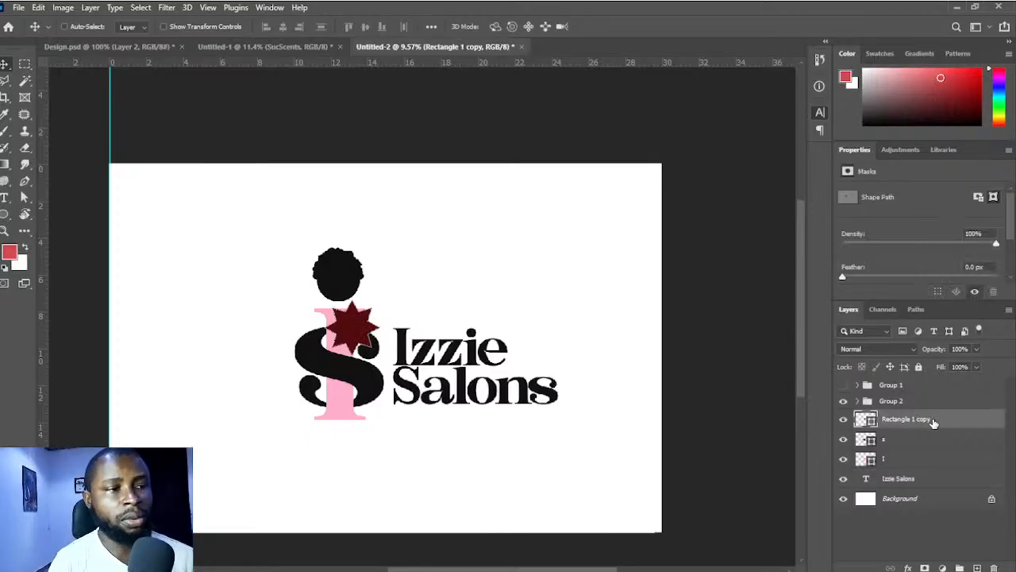
drag(360, 329, 348, 274)
key(i)
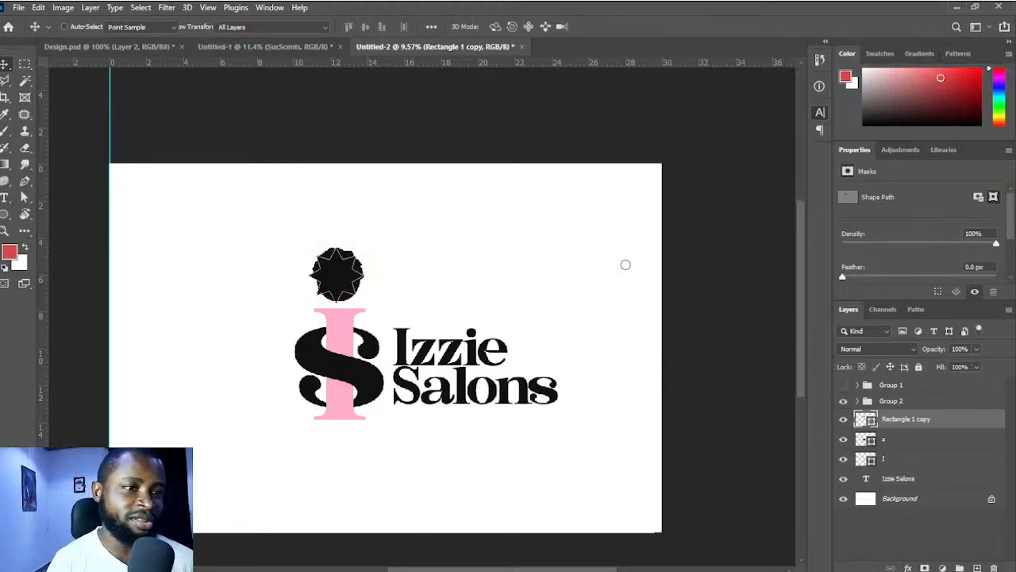
click(337, 324)
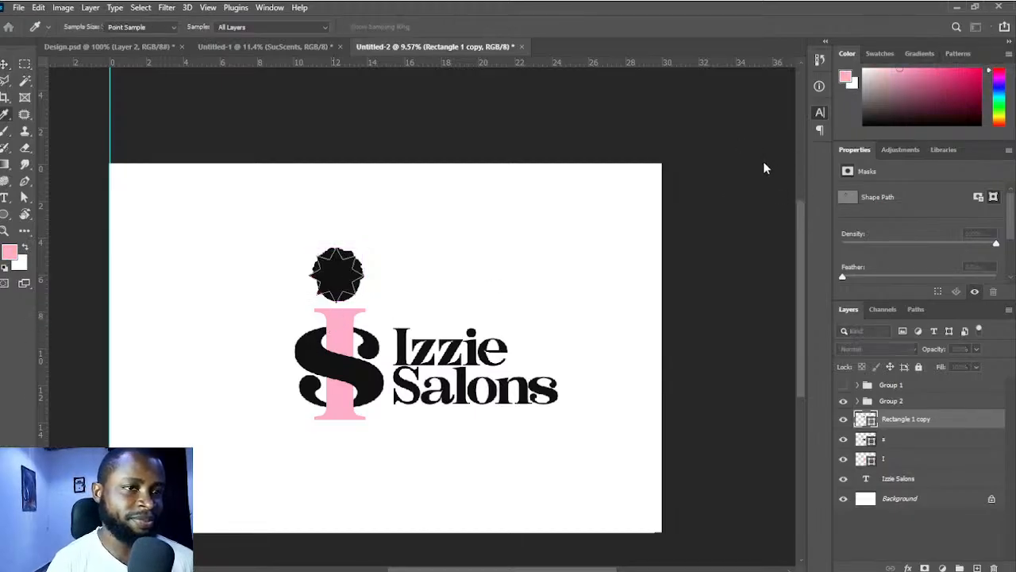
key(v)
click(844, 405)
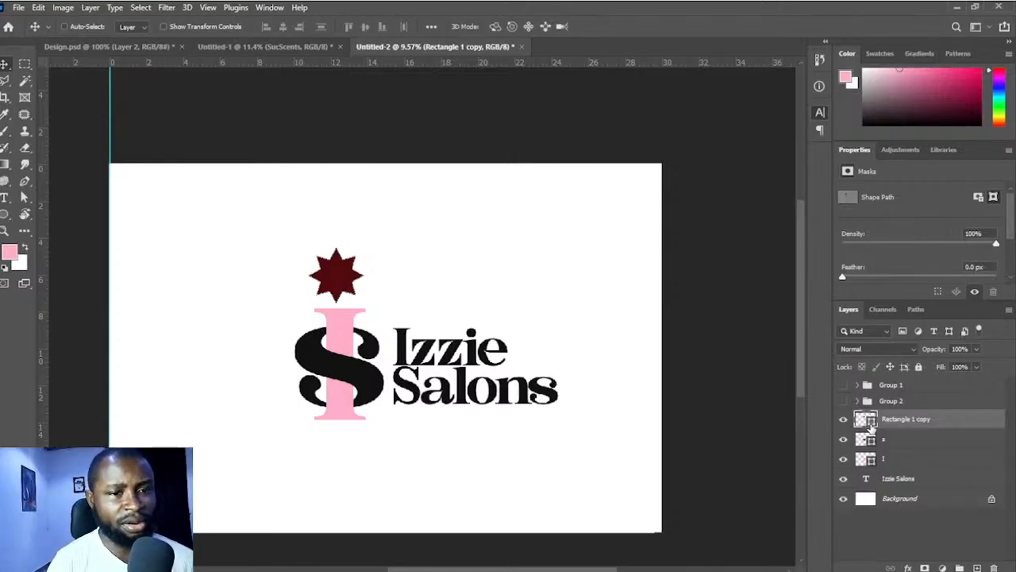
- Fill the star with the pink of the I and nudge it to centre over the letter
key(i)
key(alt+BackSpace)
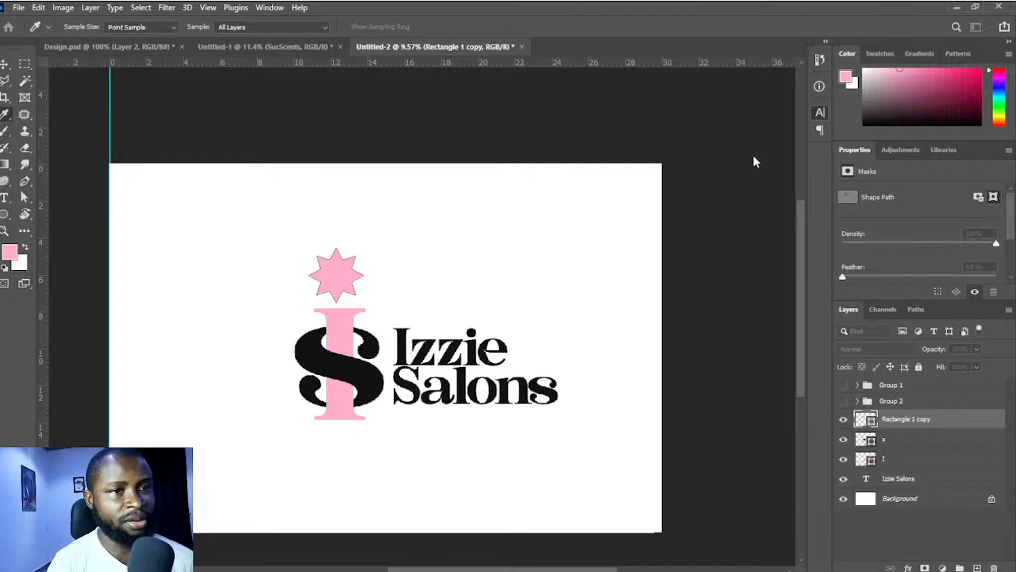
key(v)
drag(350, 275, 354, 276)
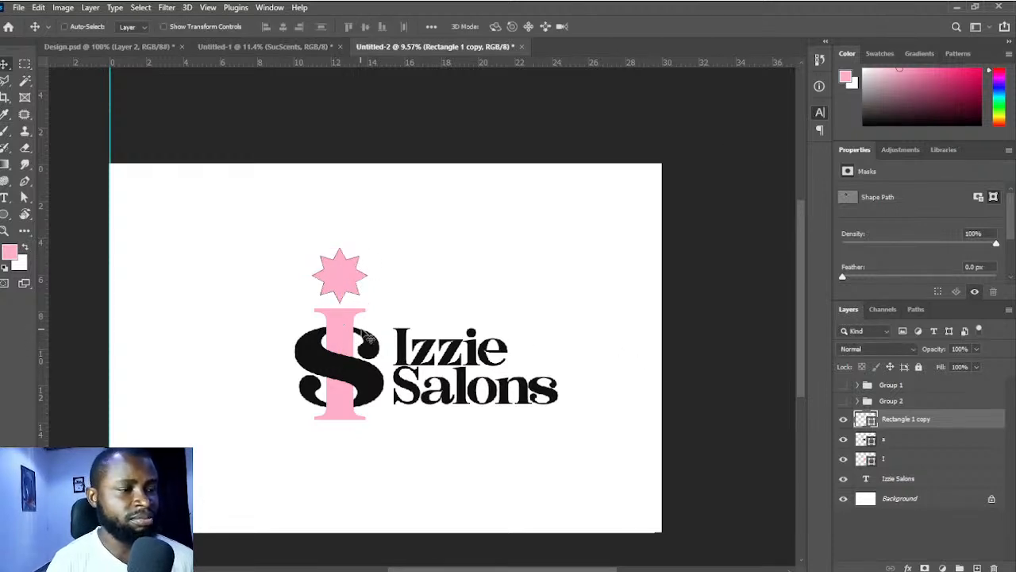
click(470, 297)
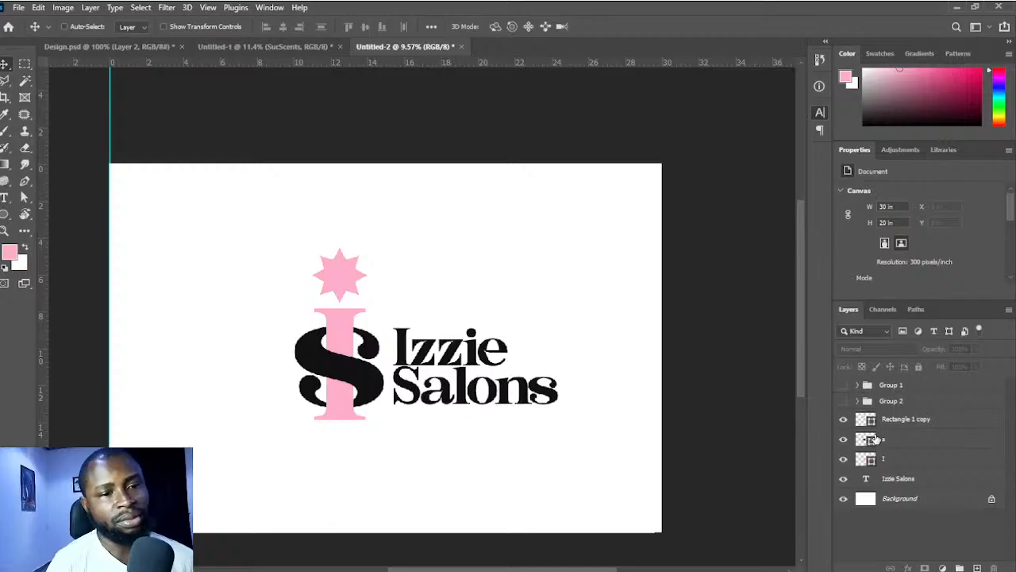
- Hide the star layer Rectangle 1 copy and show the head in Group 2 again
click(843, 419)
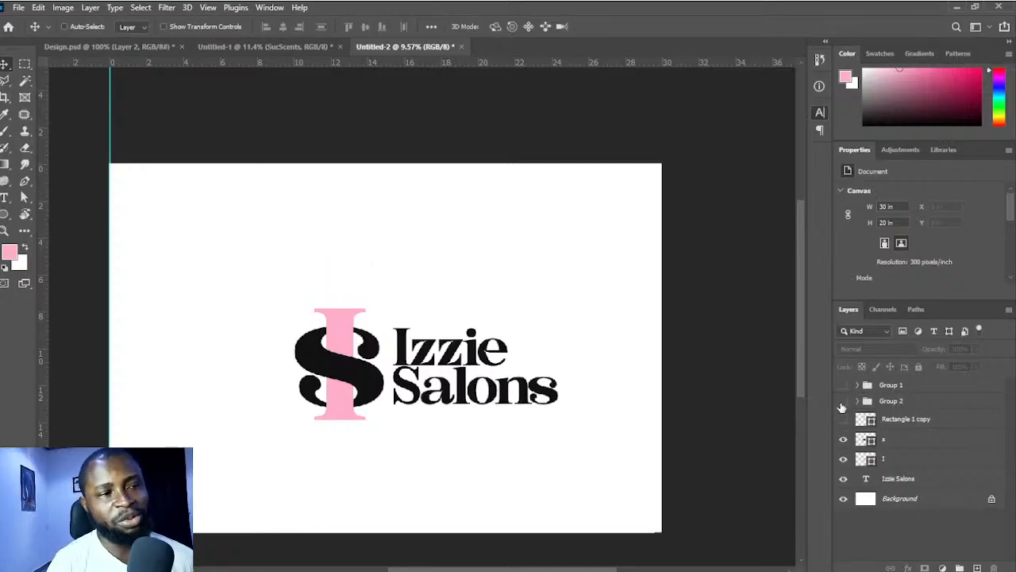
click(843, 401)
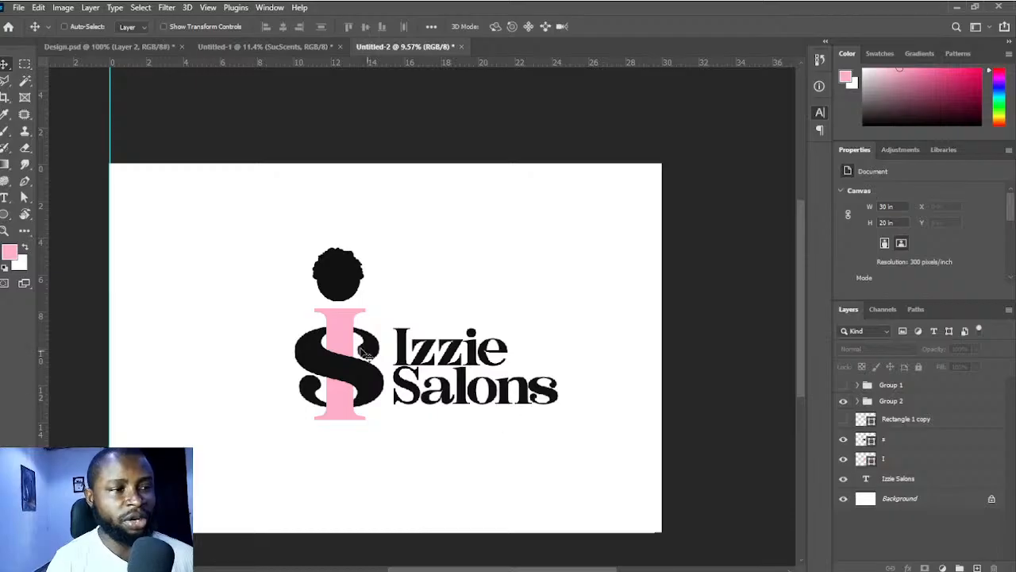
- Group the head, monogram and text together and centre the whole logo on the canvas
drag(268, 216, 617, 459)
key(ctrl+g)
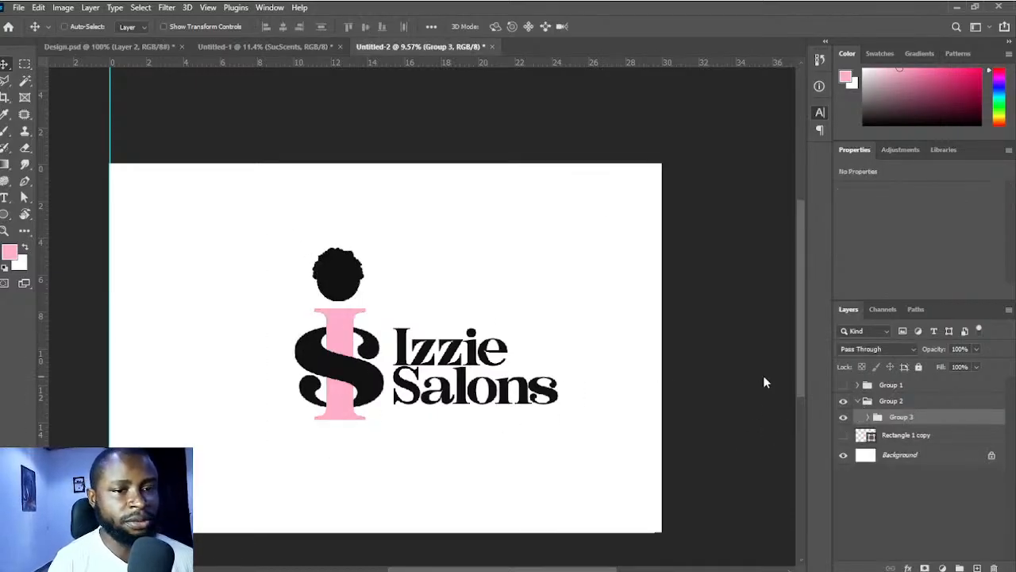
drag(406, 325, 365, 325)
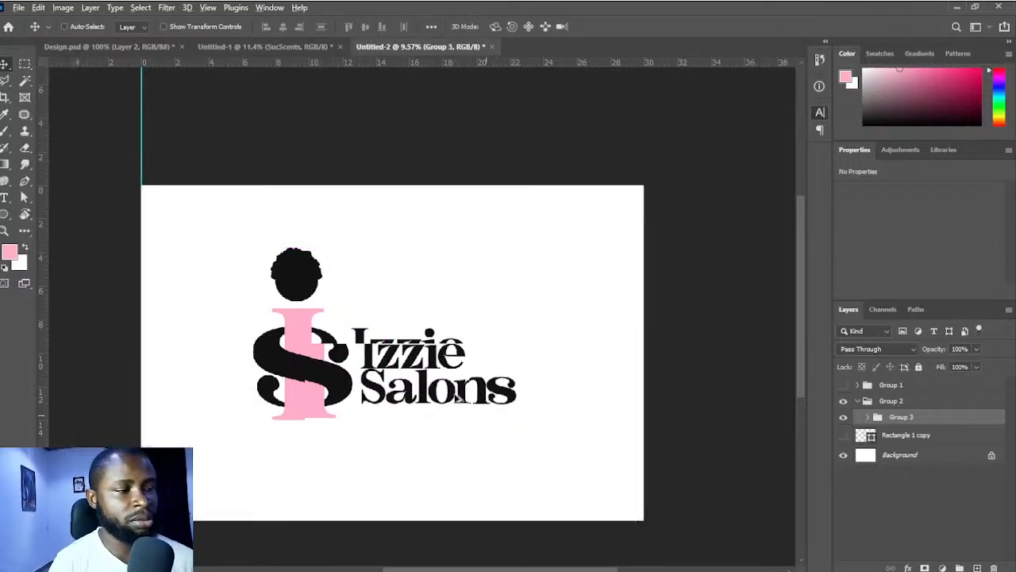
scroll(457, 397, down, 3)
drag(414, 383, 410, 393)
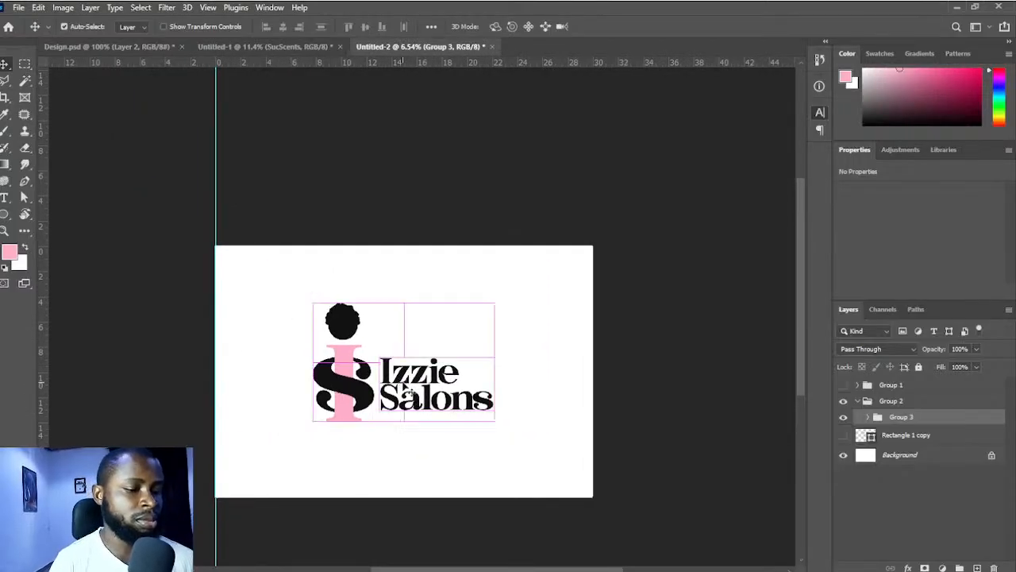
scroll(410, 392, up, 3)
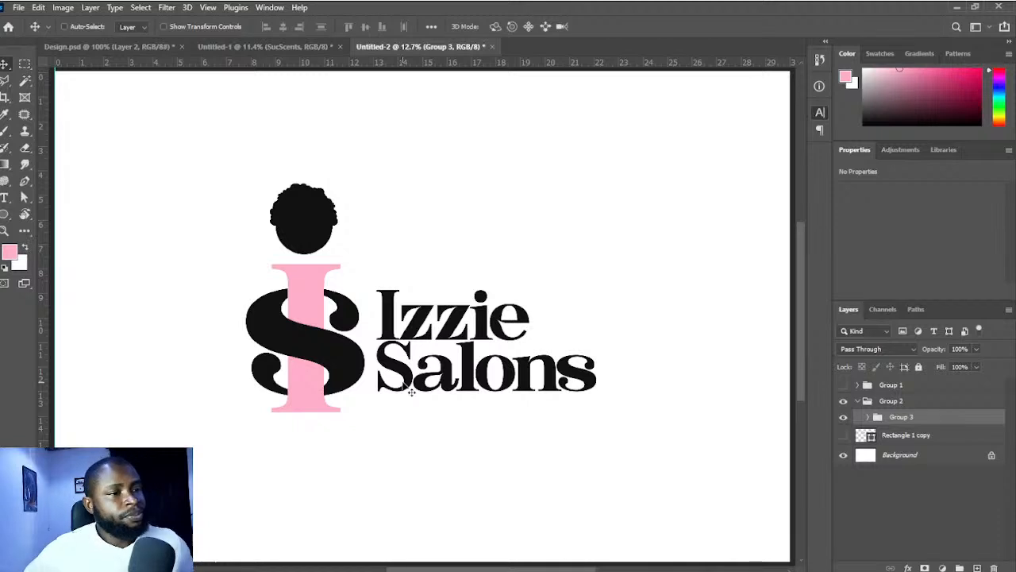
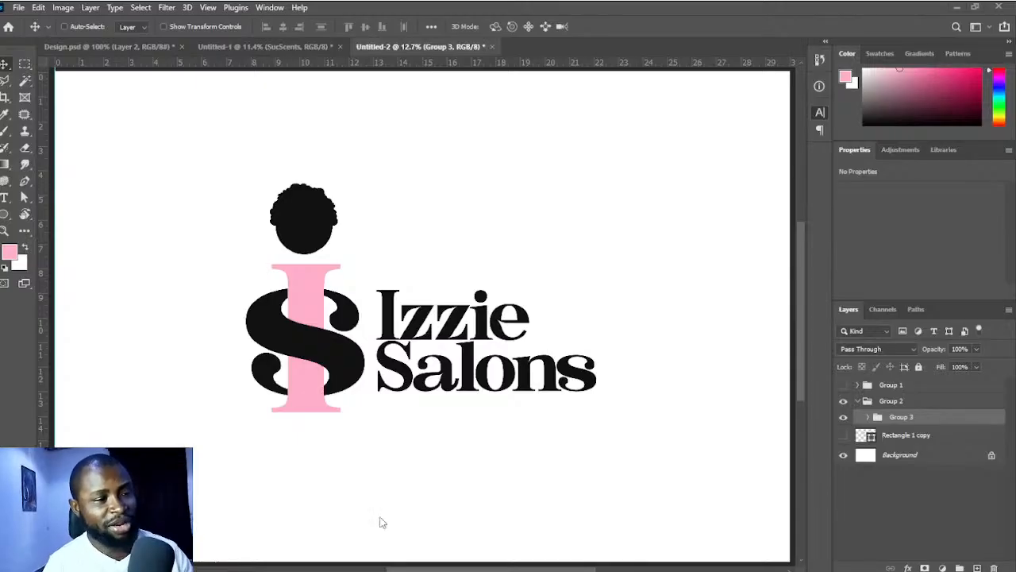
- Recolour the curly hair shape Ellipse 2 copy 4 with the pink sampled from the I
click(304, 200)
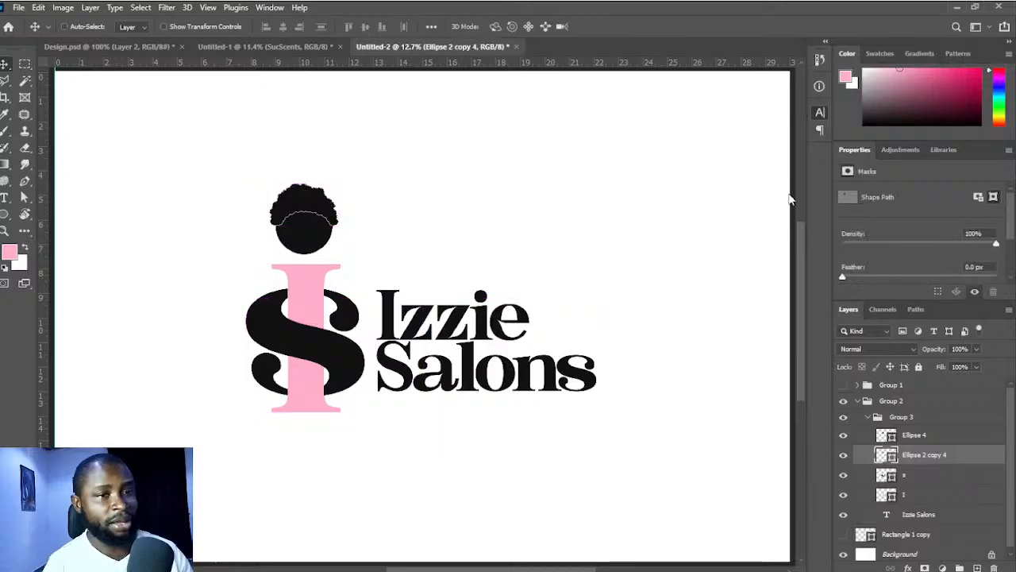
key(i)
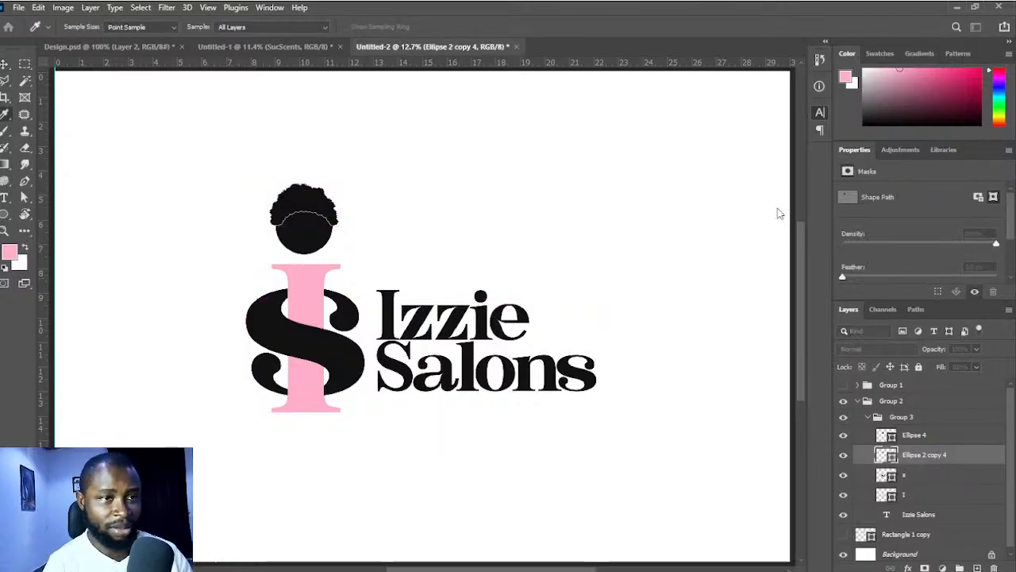
key(v)
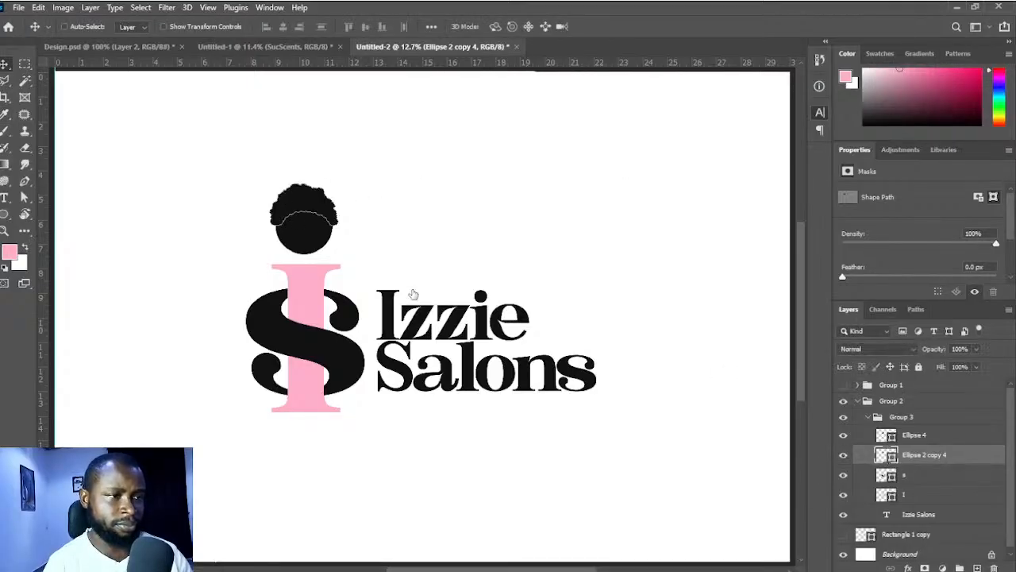
key(i)
click(319, 293)
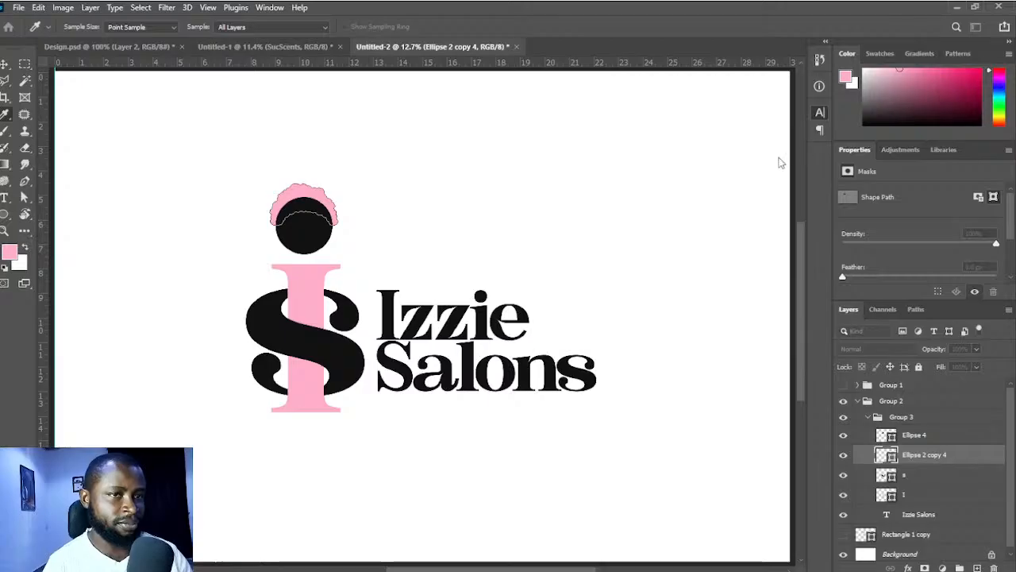
- Move the hair layer Ellipse 2 copy 4 above the head circle layer Ellipse 4
key(v)
drag(913, 454, 913, 429)
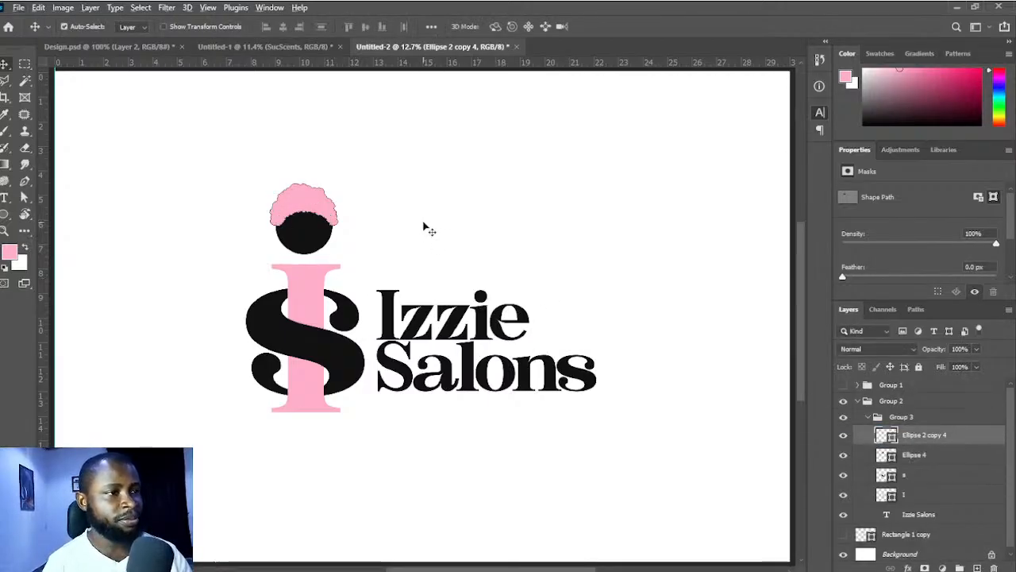
drag(370, 236, 385, 251)
scroll(357, 249, up, 3)
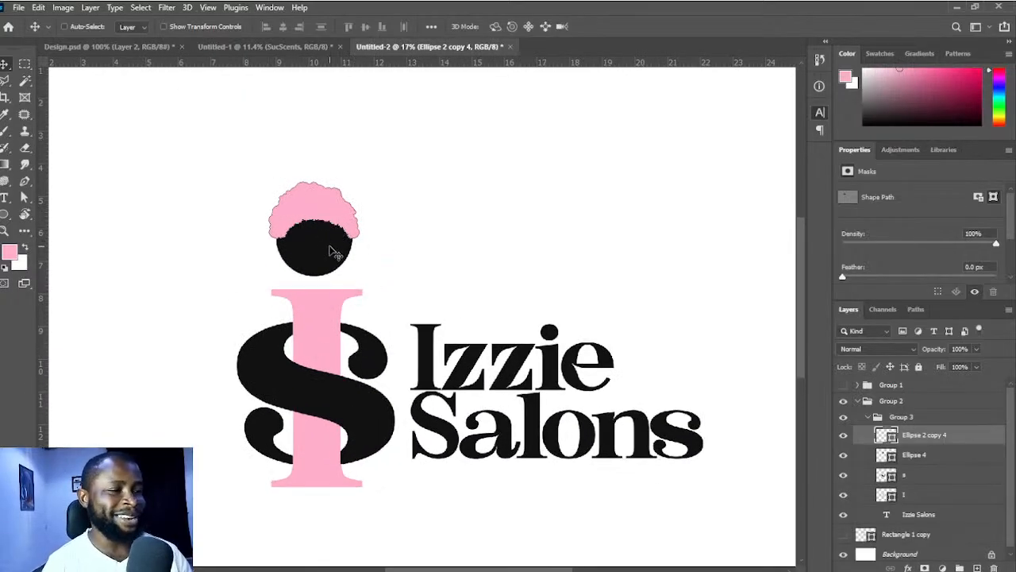
- Reshape the lower left end of the pink hair path into a pointed sideburn along the head circle with the Pen tool
scroll(352, 246, up, 2)
scroll(353, 244, up, 1)
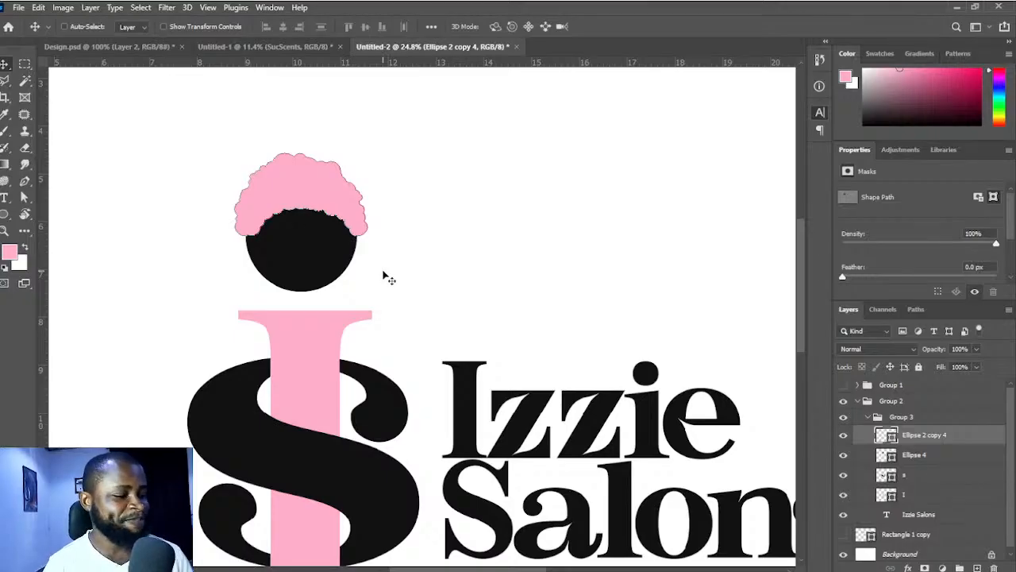
scroll(333, 229, up, 3)
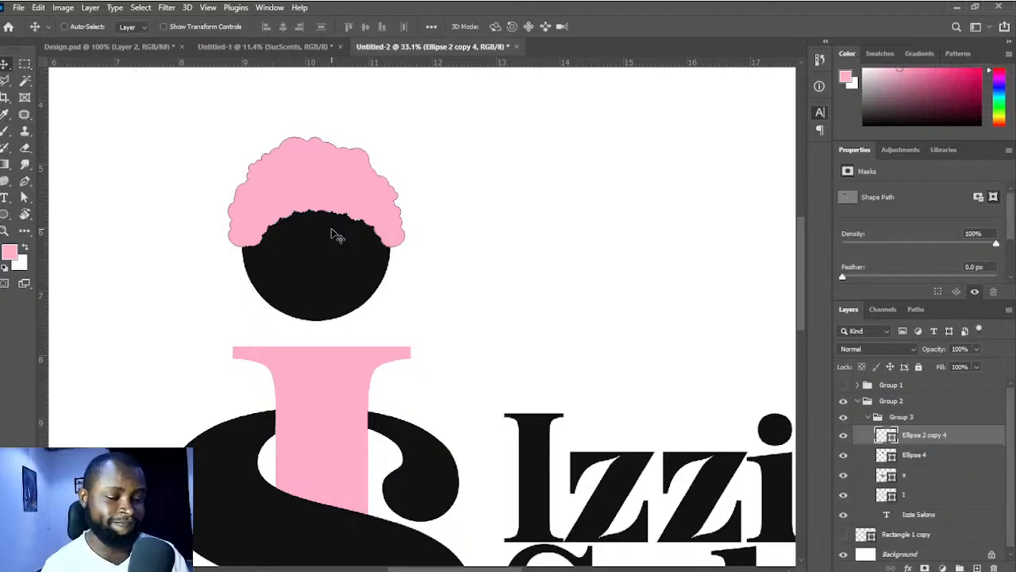
key(p)
scroll(278, 249, up, 2)
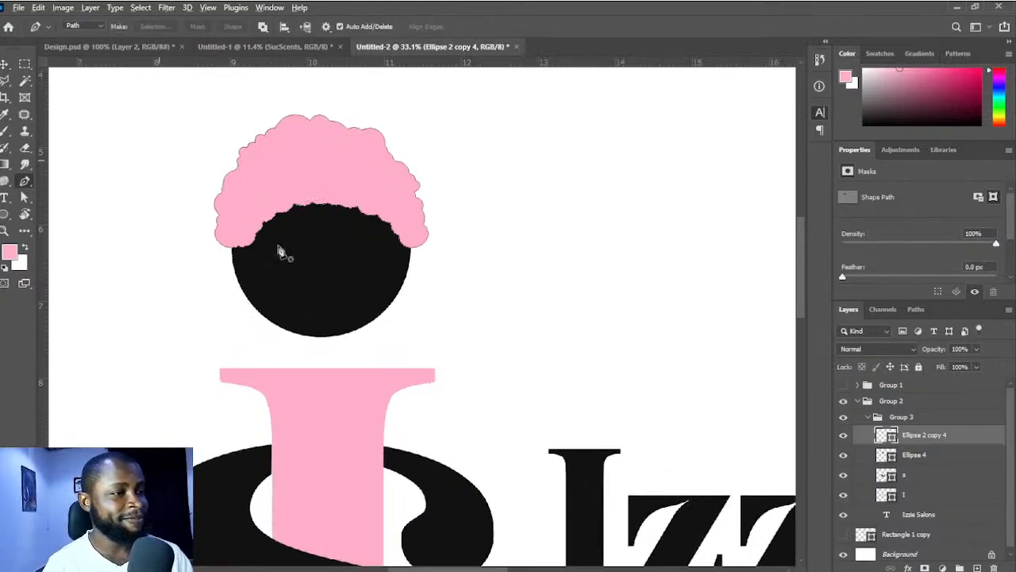
scroll(281, 265, up, 2)
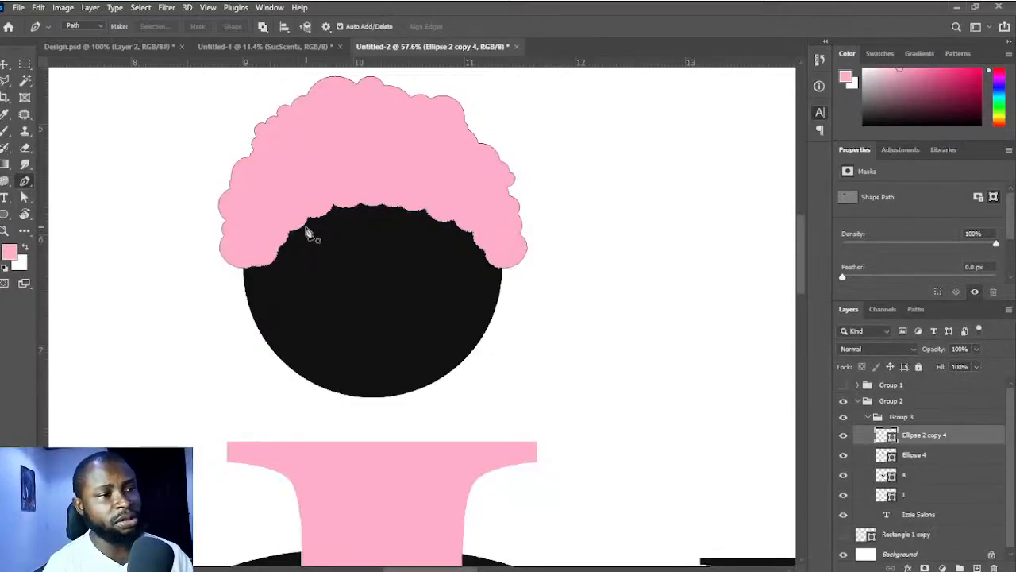
scroll(258, 274, up, 3)
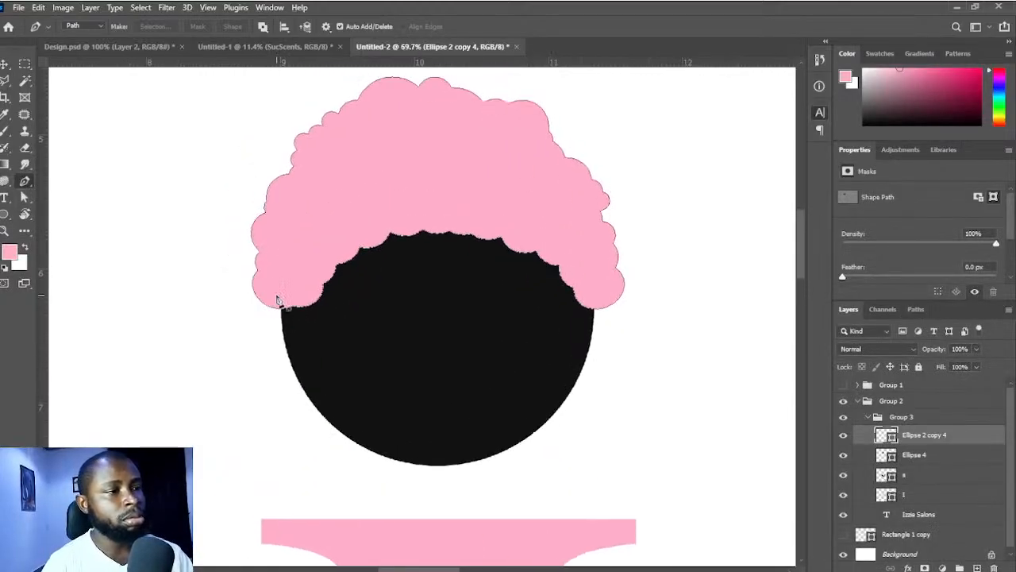
drag(290, 307, 301, 308)
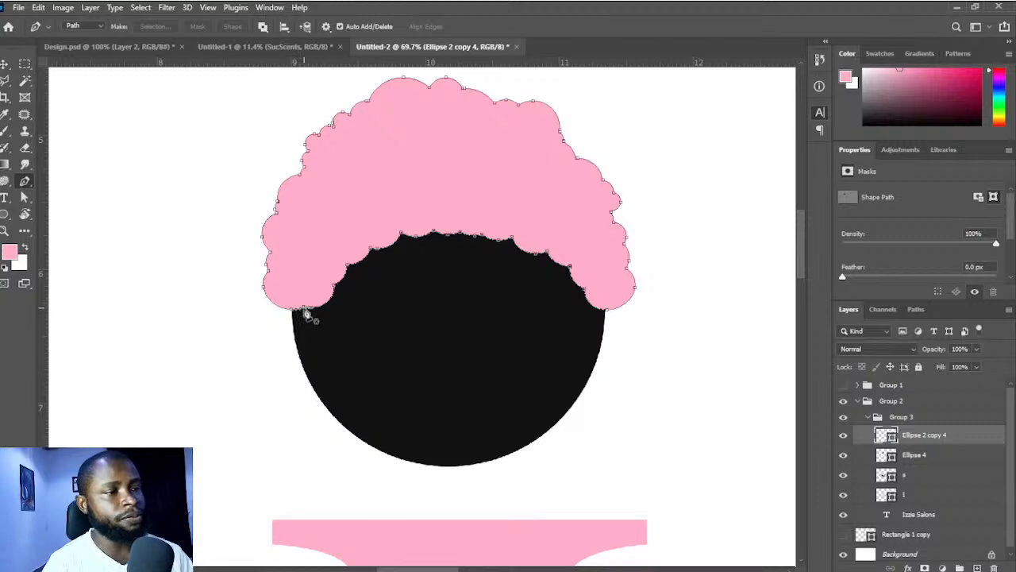
scroll(304, 311, up, 3)
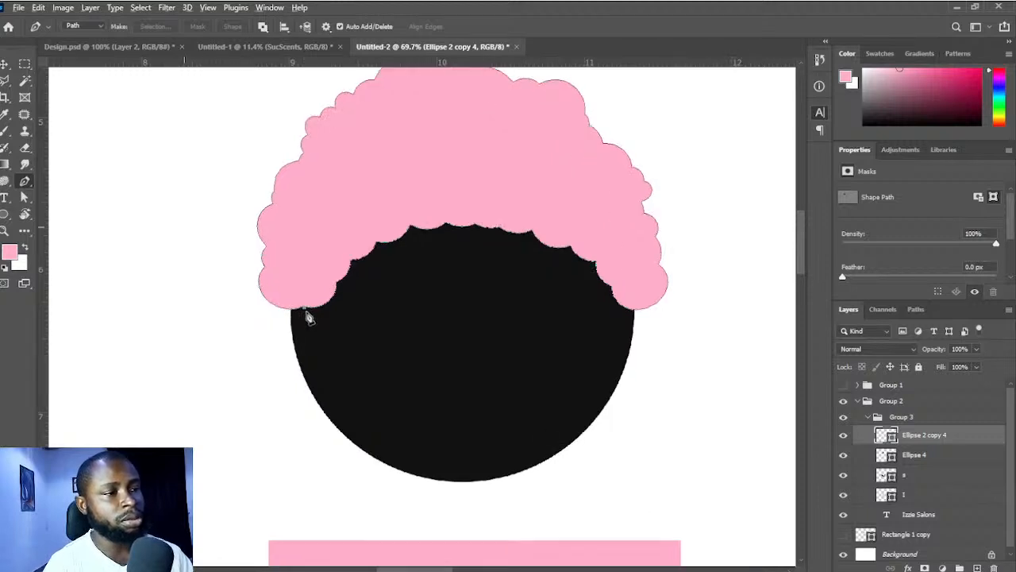
drag(303, 312, 300, 287)
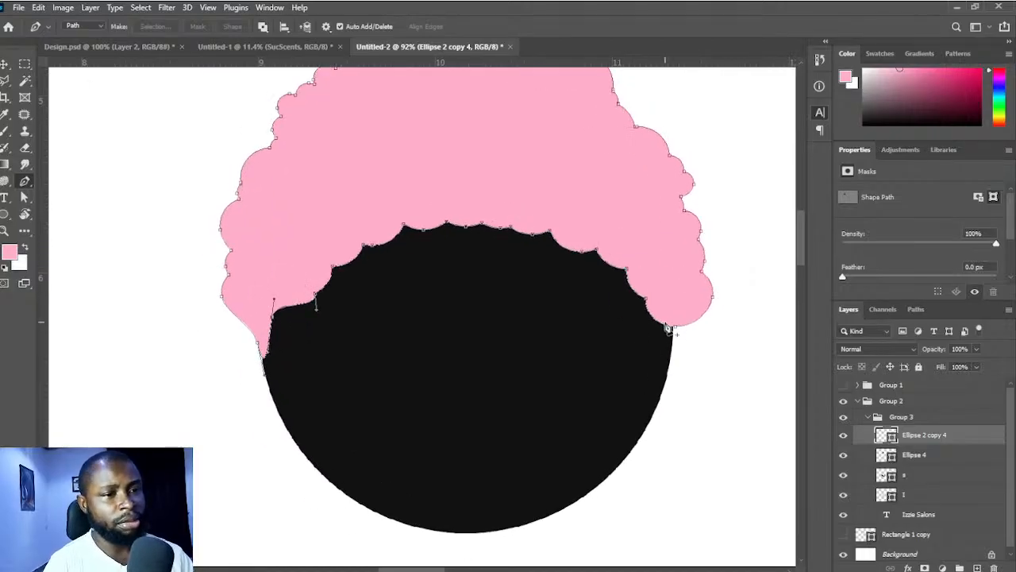
- Extend the lower right end of the hair path into a matching pointed sideburn along the head circle's edge
click(663, 329)
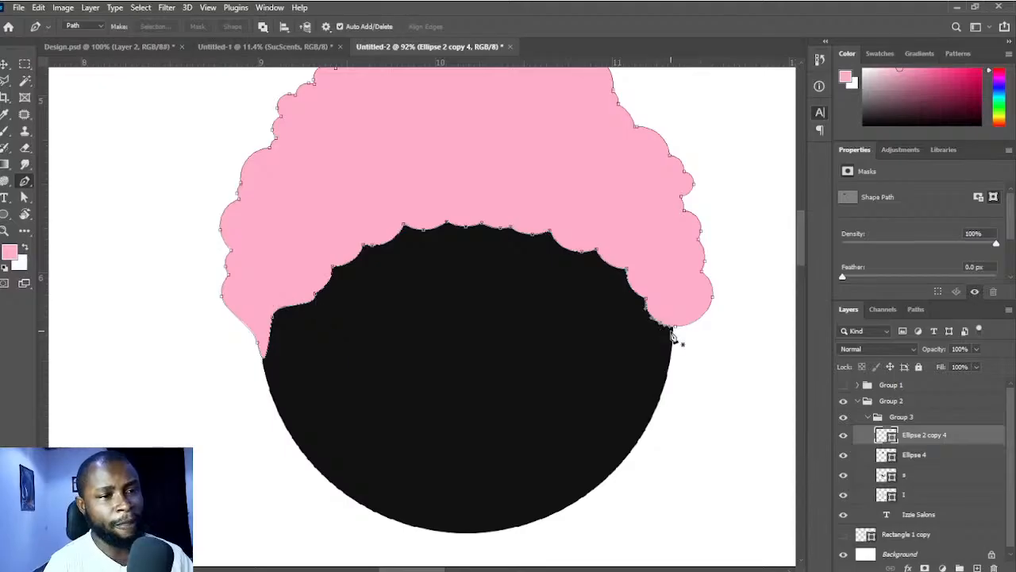
click(685, 325)
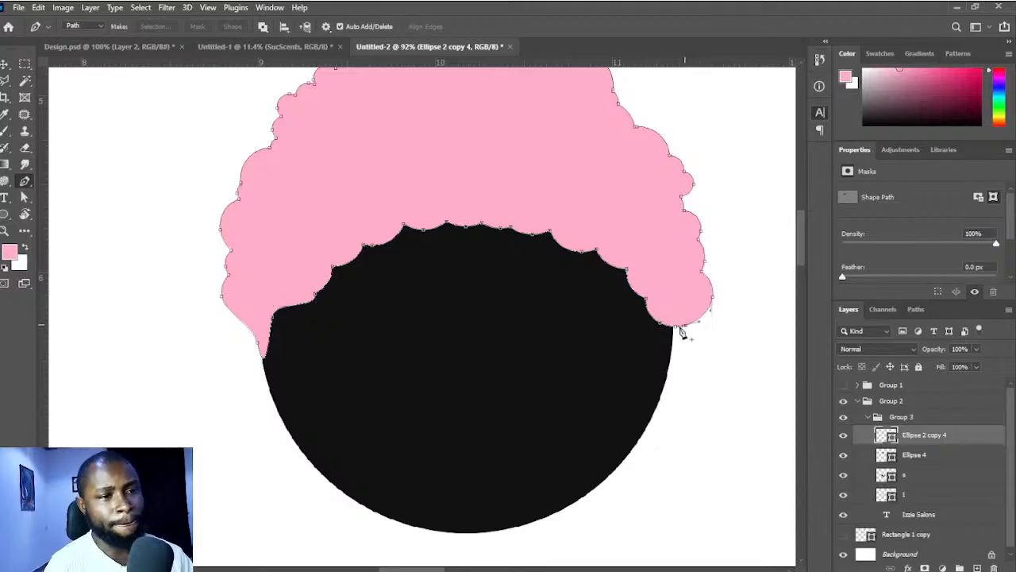
drag(676, 331, 672, 359)
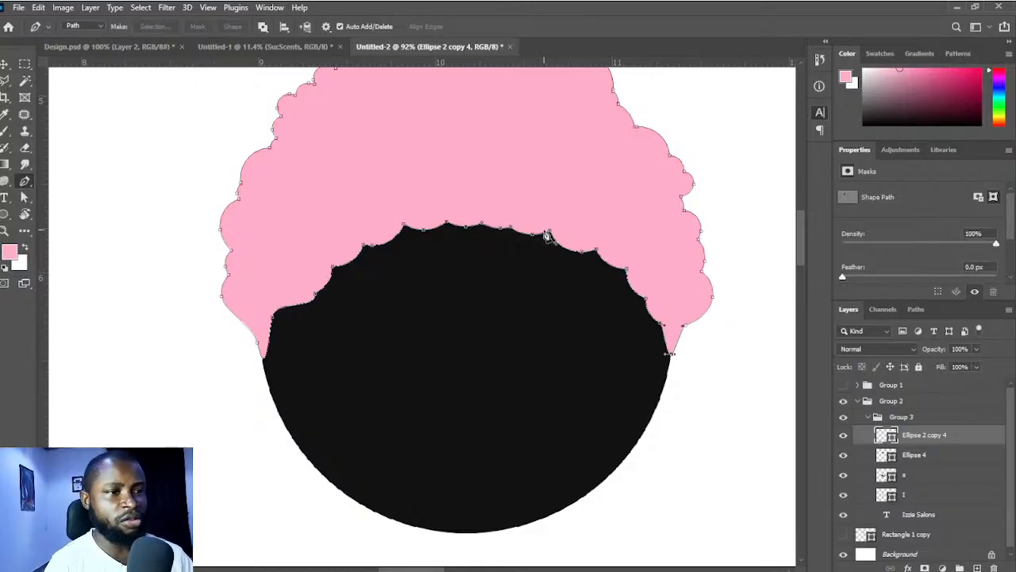
drag(547, 233, 459, 299)
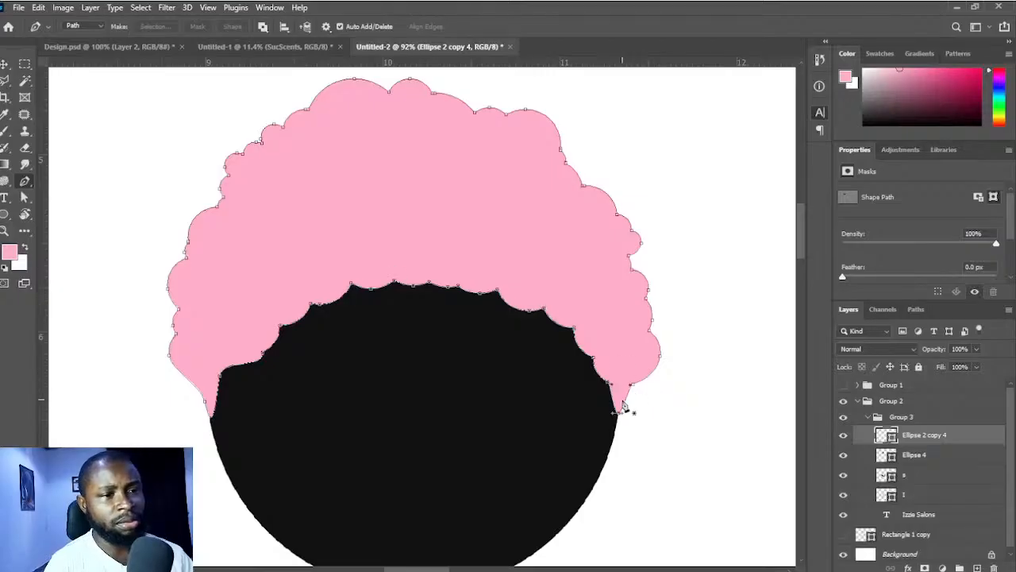
scroll(624, 406, up, 5)
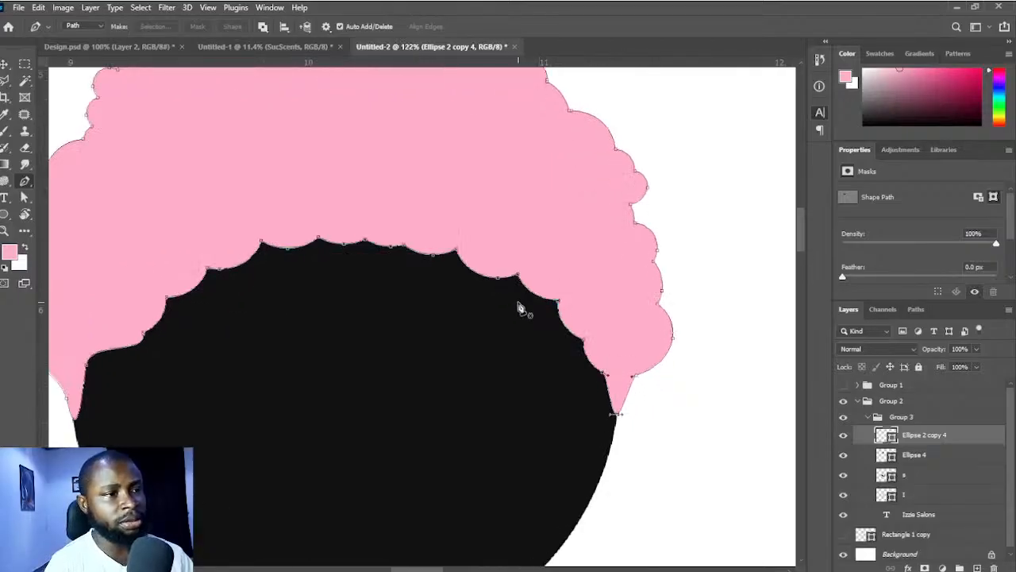
scroll(520, 310, down, 5)
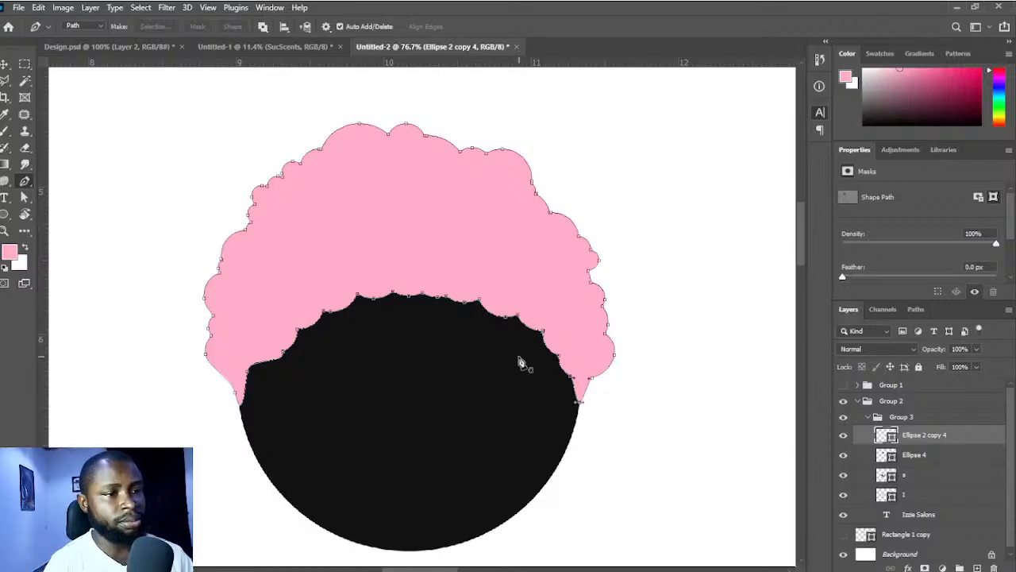
ctrl+click(417, 390)
drag(424, 366, 424, 345)
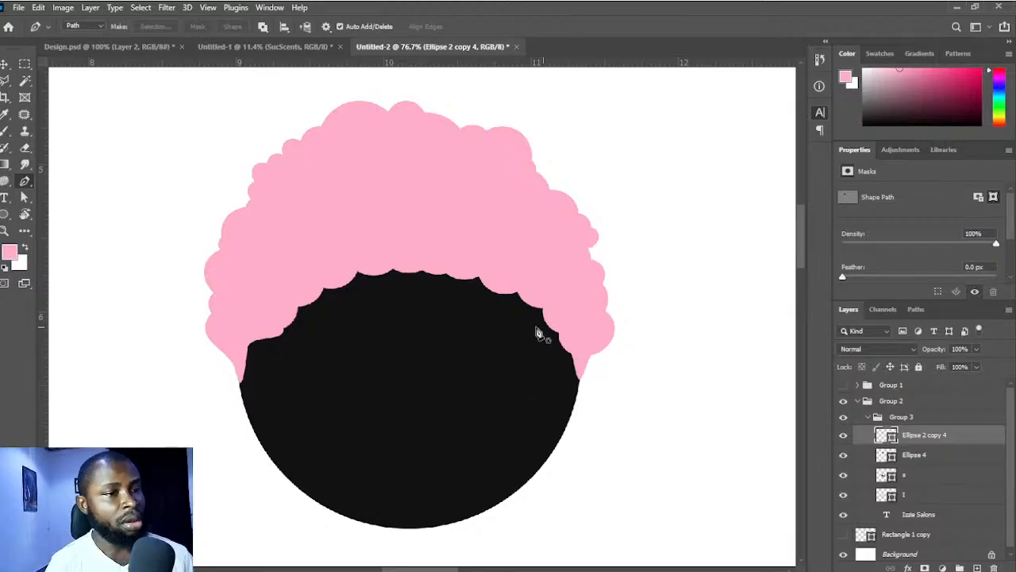
key(v)
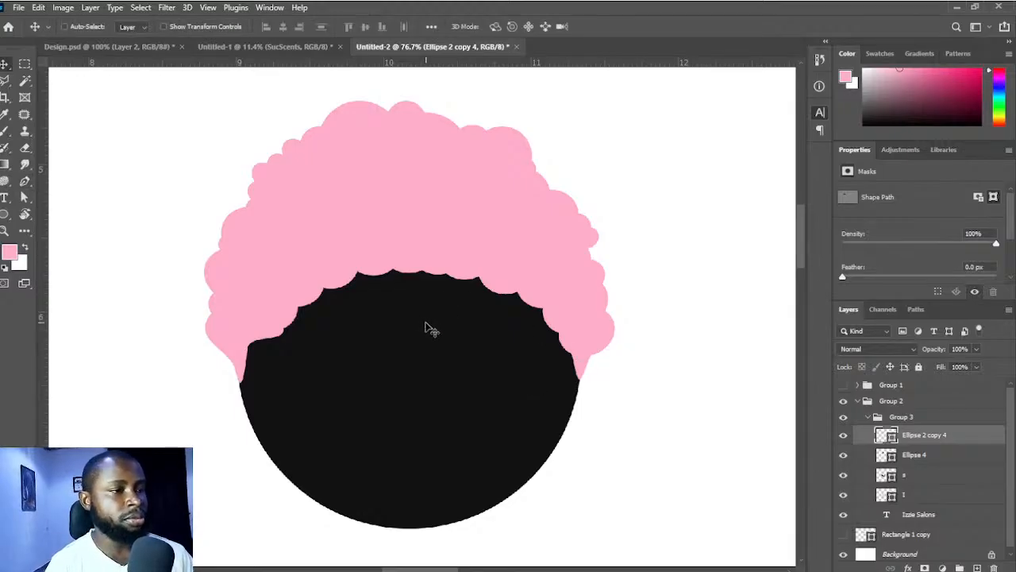
scroll(426, 329, down, 3)
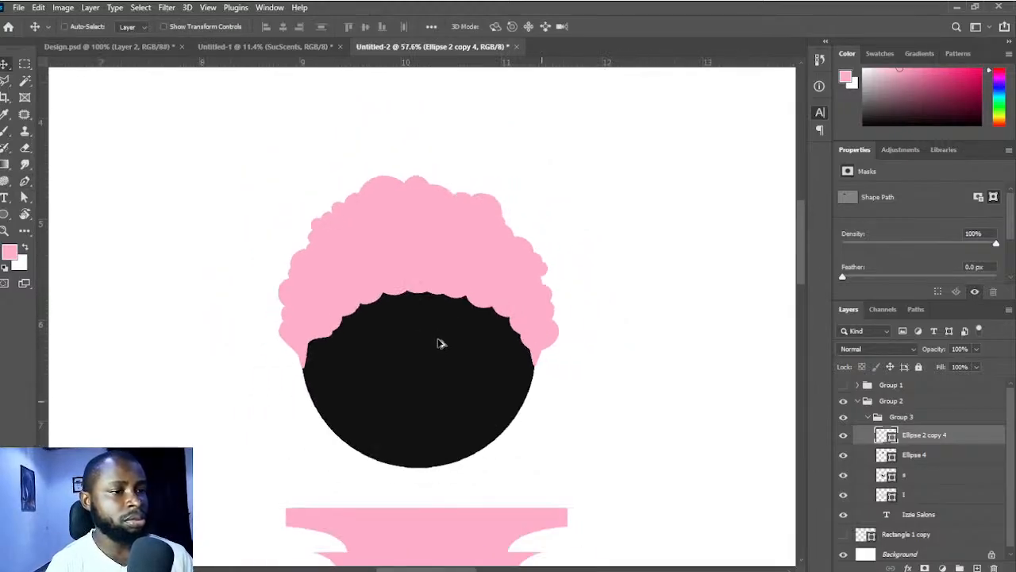
scroll(442, 343, down, 3)
drag(452, 344, 444, 322)
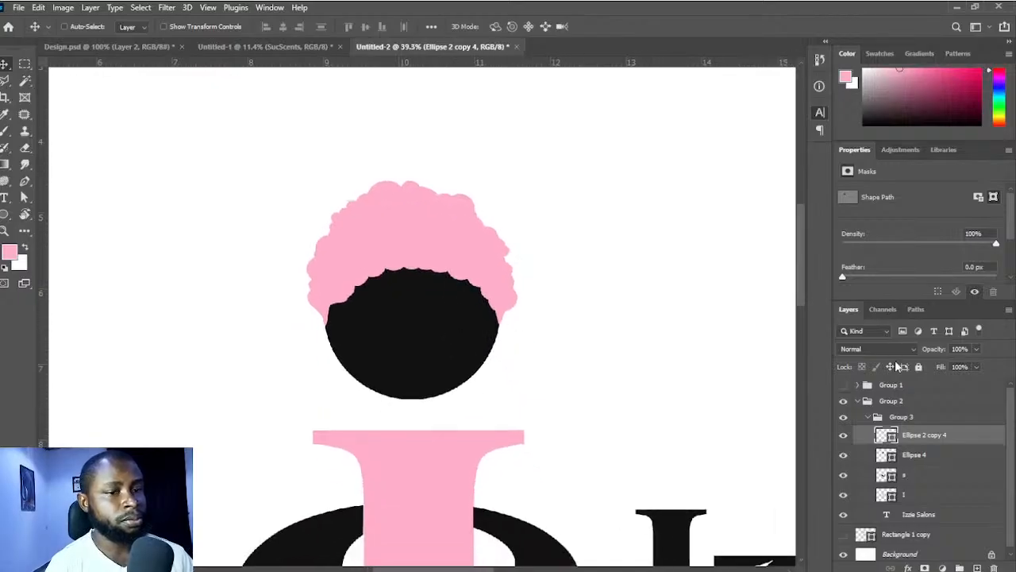
- Add a new layer above the hair shape Ellipse 2 copy 4 and clip it to that shape for brush painting
click(977, 566)
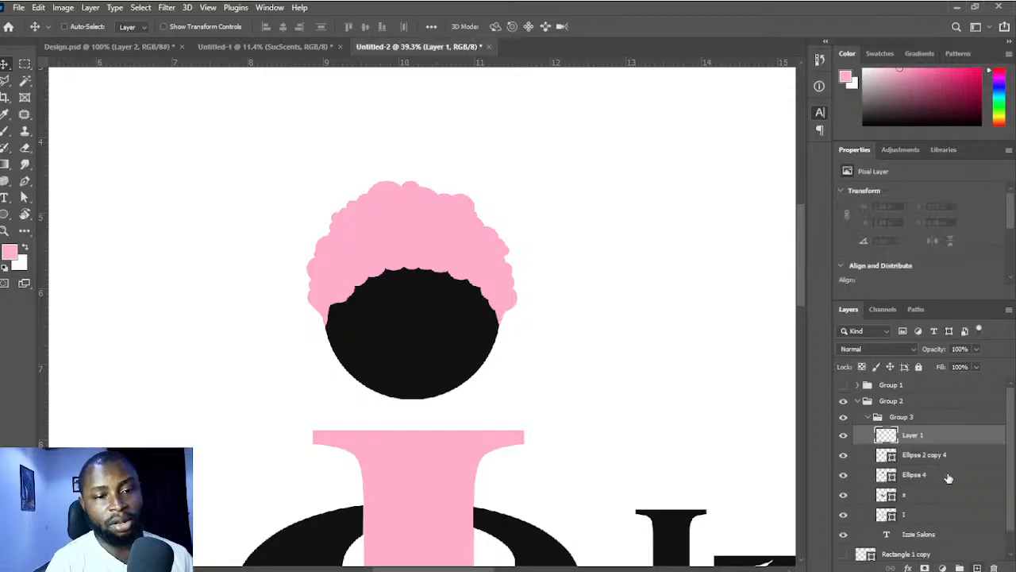
alt+click(948, 444)
key(b)
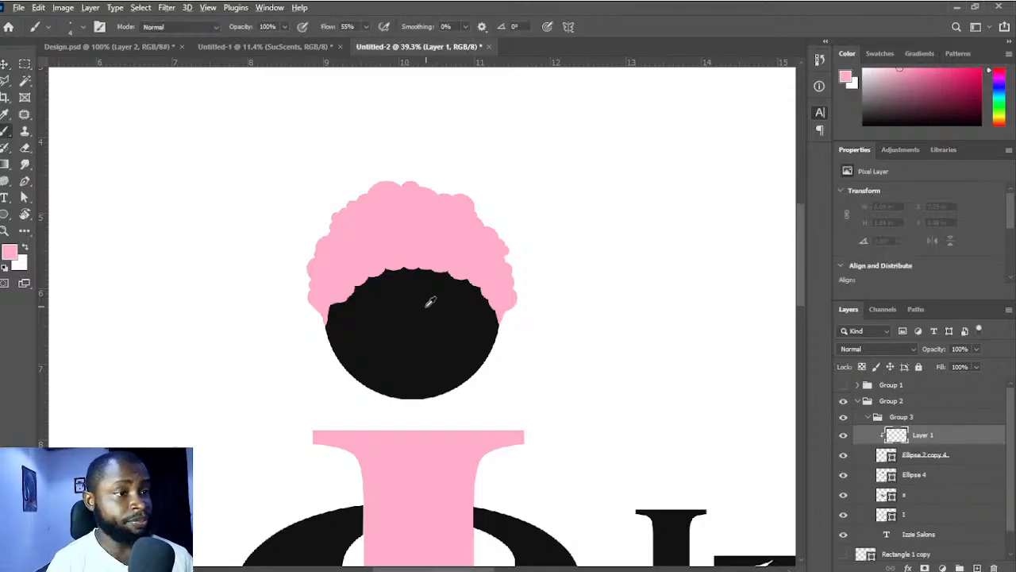
- Paint soft black shading around the hair's outer edge on Layer 1 with a 258 px brush
key(d)
drag(410, 299, 471, 306)
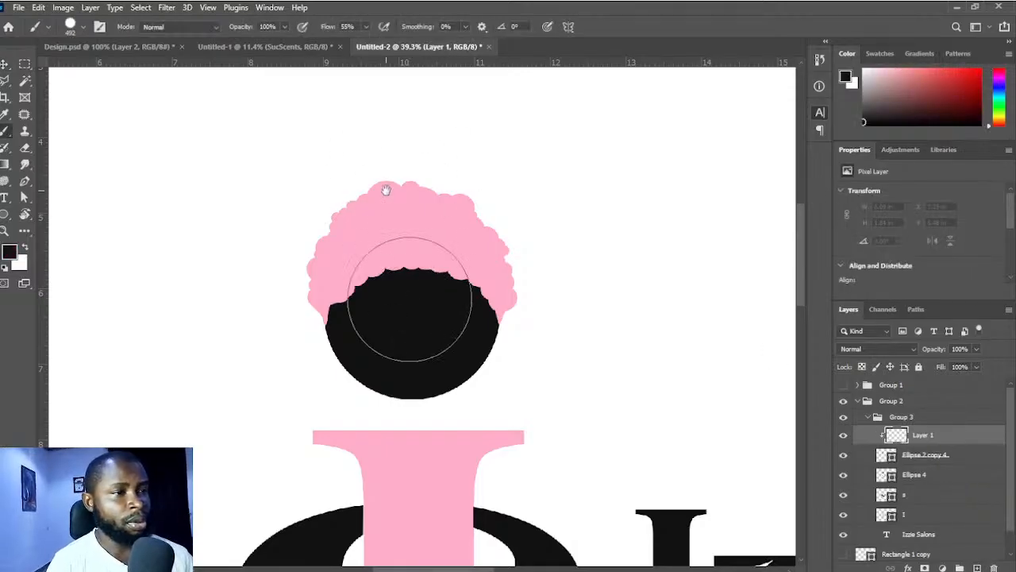
scroll(334, 254, up, 2)
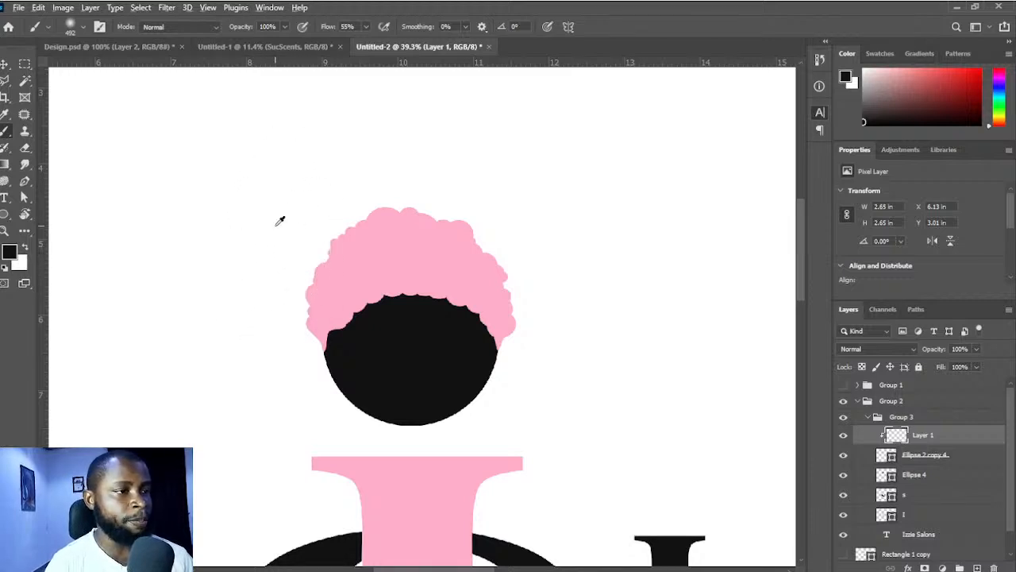
drag(276, 225, 256, 250)
mouse_move(286, 297)
mouse_down()
mouse_move(329, 201)
mouse_move(353, 186)
mouse_move(414, 180)
mouse_move(384, 175)
mouse_move(467, 189)
mouse_move(515, 219)
mouse_move(545, 247)
mouse_move(532, 236)
mouse_move(564, 299)
mouse_move(515, 219)
mouse_move(561, 291)
mouse_move(540, 360)
mouse_move(550, 363)
mouse_move(539, 420)
mouse_move(286, 355)
mouse_move(278, 314)
mouse_move(274, 348)
mouse_move(272, 337)
mouse_move(289, 368)
mouse_up()
key(ctrl+z)
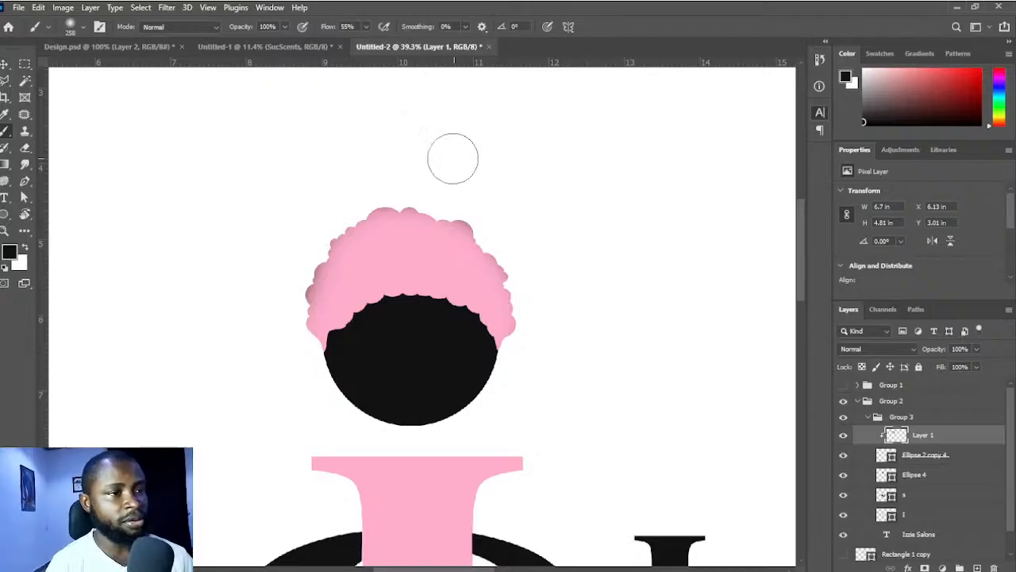
- Set the blend mode of the shading layer Layer 1 to Overlay
scroll(464, 226, up, 5)
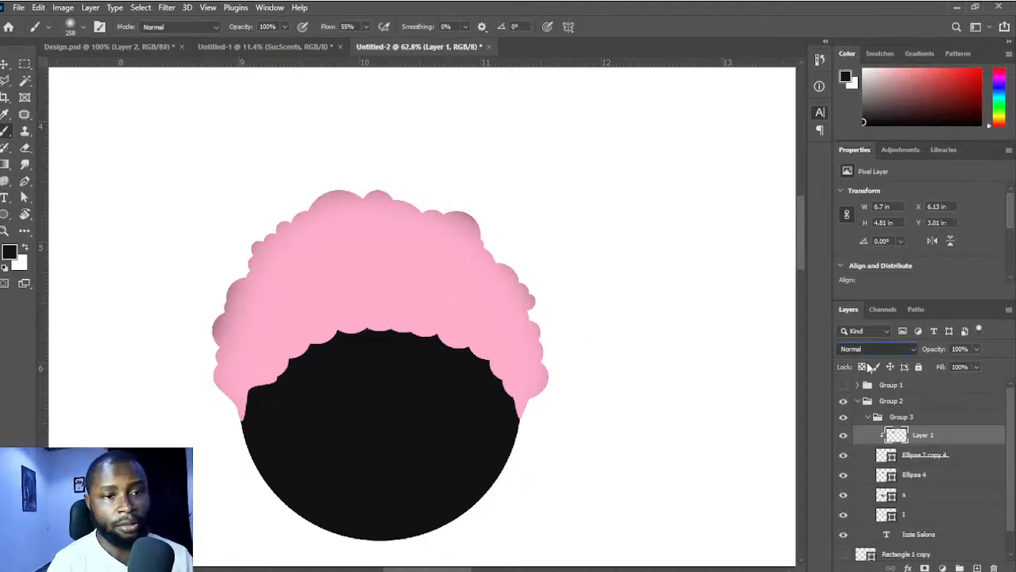
click(863, 377)
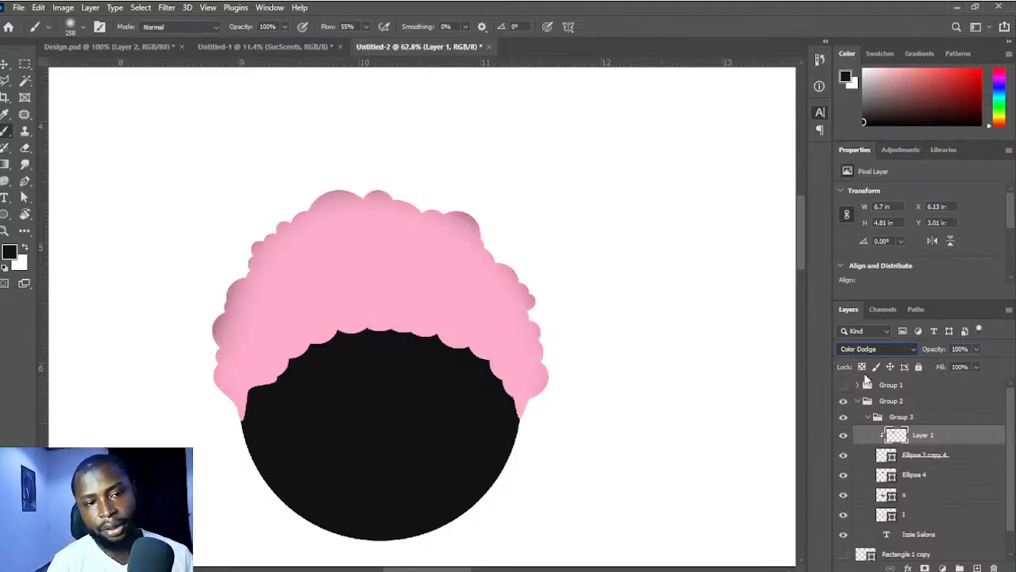
key(Down)
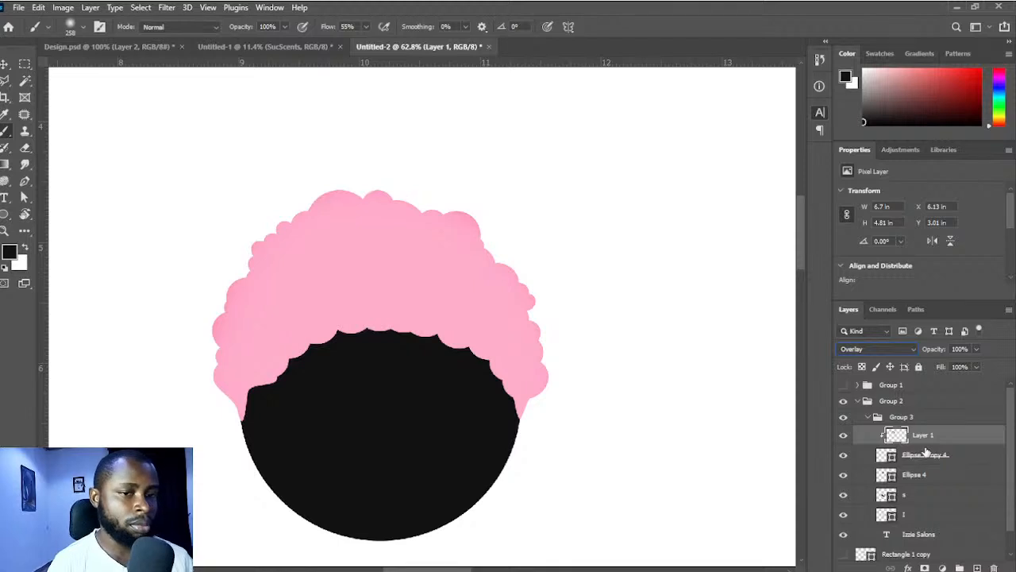
- Duplicate Layer 1 beneath itself and brush more black shading along the hair's outer edges with a 341 px brush
drag(928, 440, 930, 447)
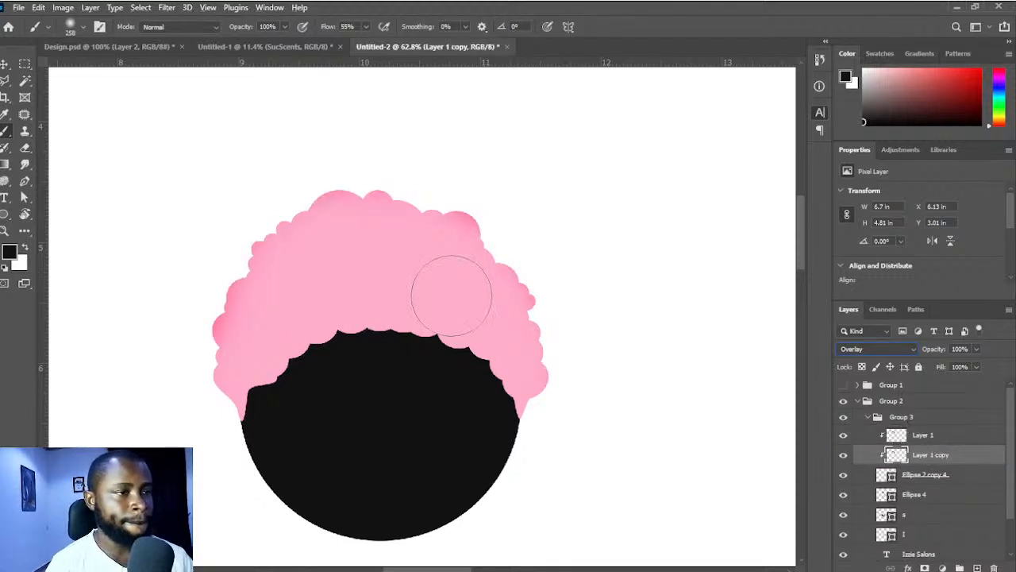
mouse_move(539, 300)
mouse_down()
mouse_move(521, 194)
mouse_move(587, 321)
mouse_move(589, 264)
mouse_move(597, 345)
mouse_move(616, 375)
mouse_move(582, 454)
mouse_up()
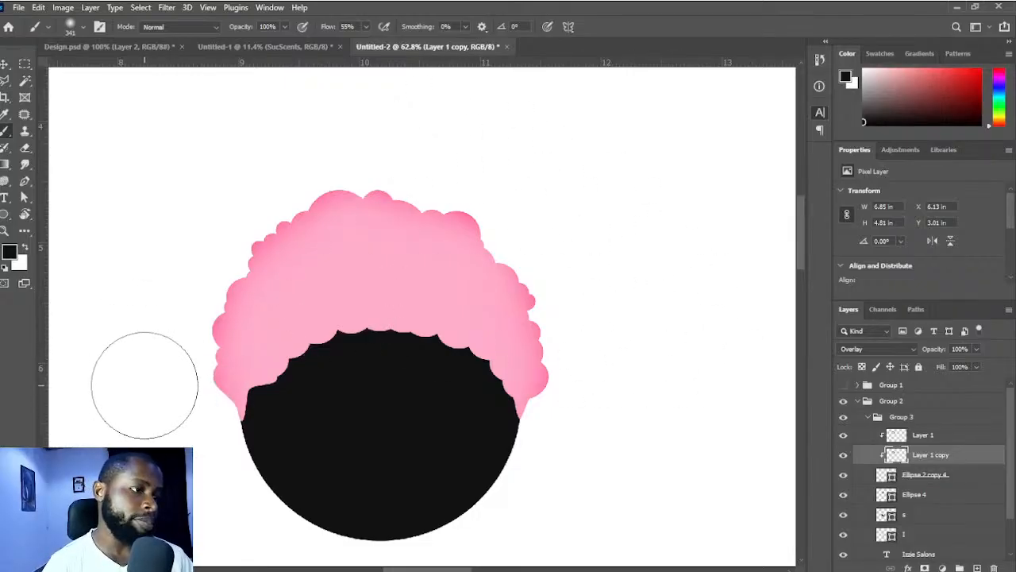
key(ctrl+0)
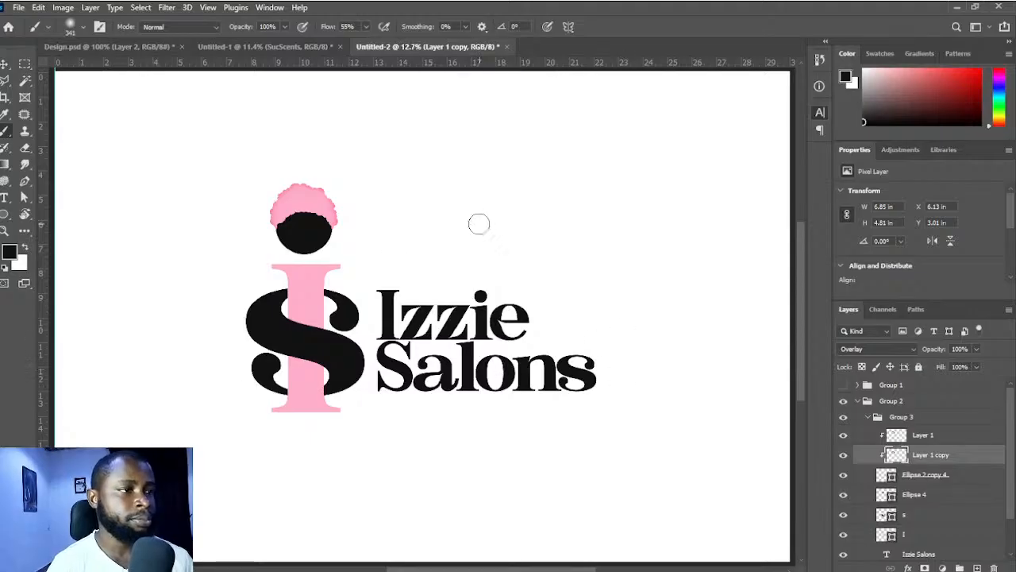
- Try the head circle Ellipse 4 above the hair and its shading layers, and revert the layer order
key(v)
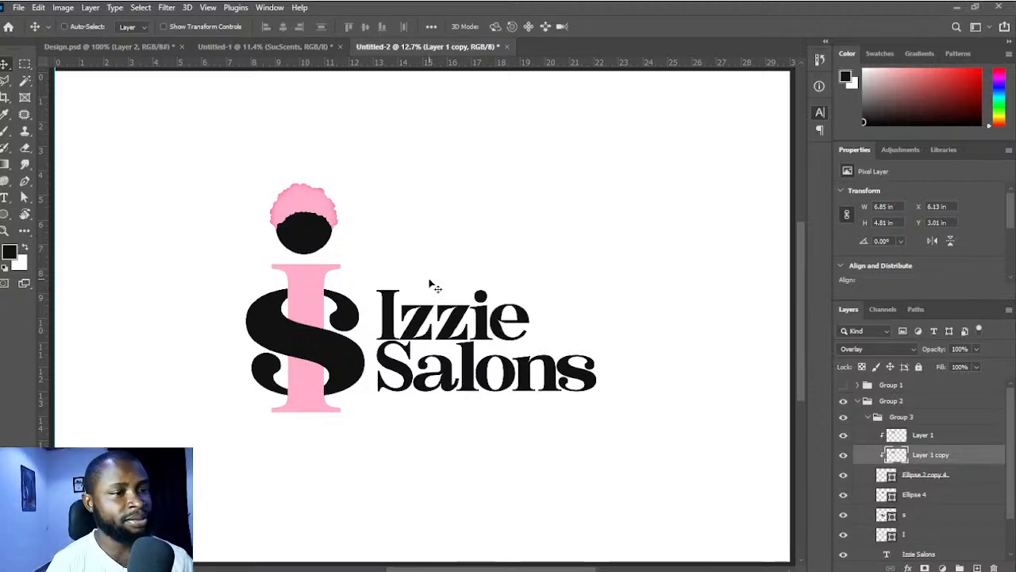
click(313, 237)
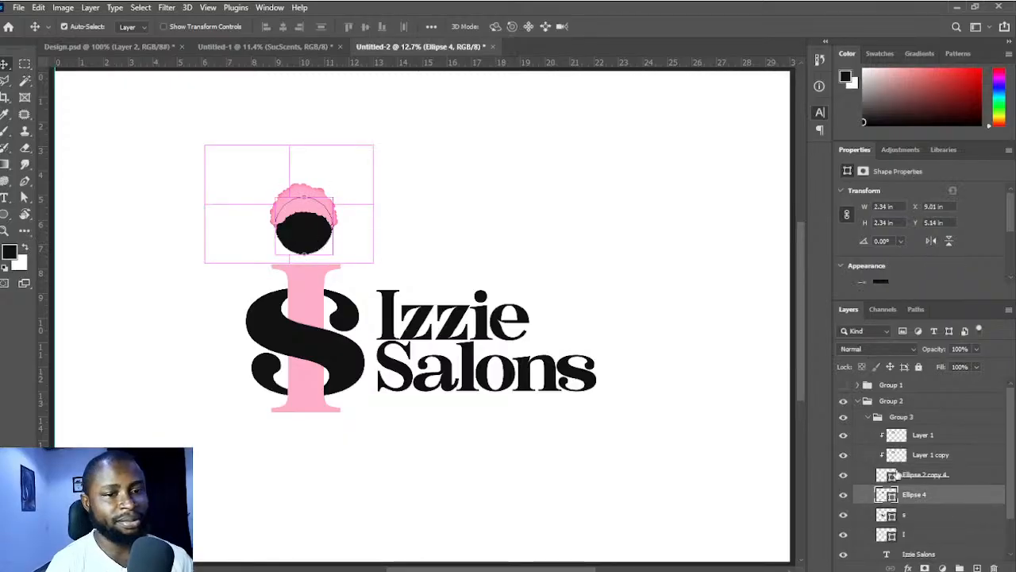
drag(917, 495, 921, 430)
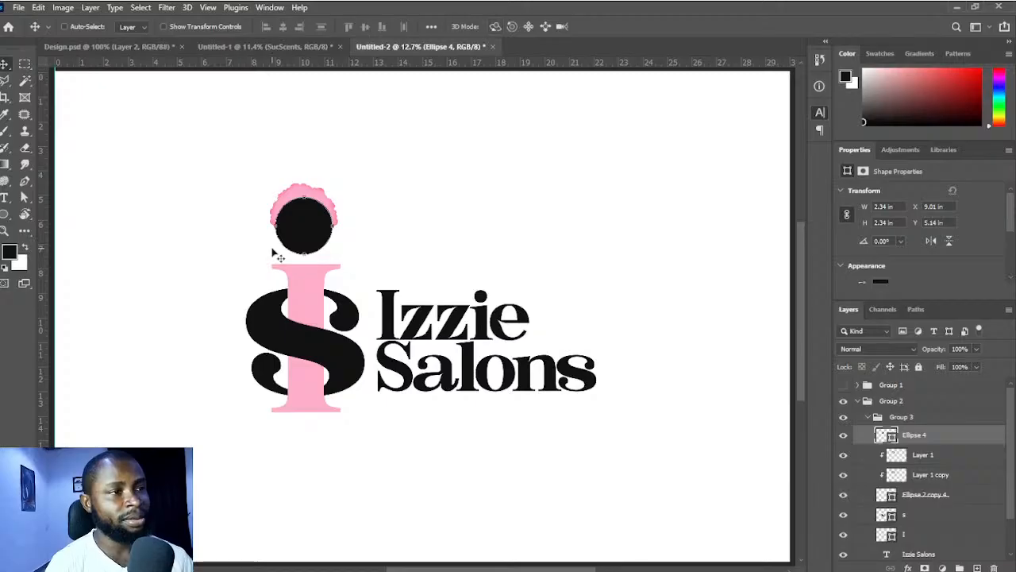
click(403, 241)
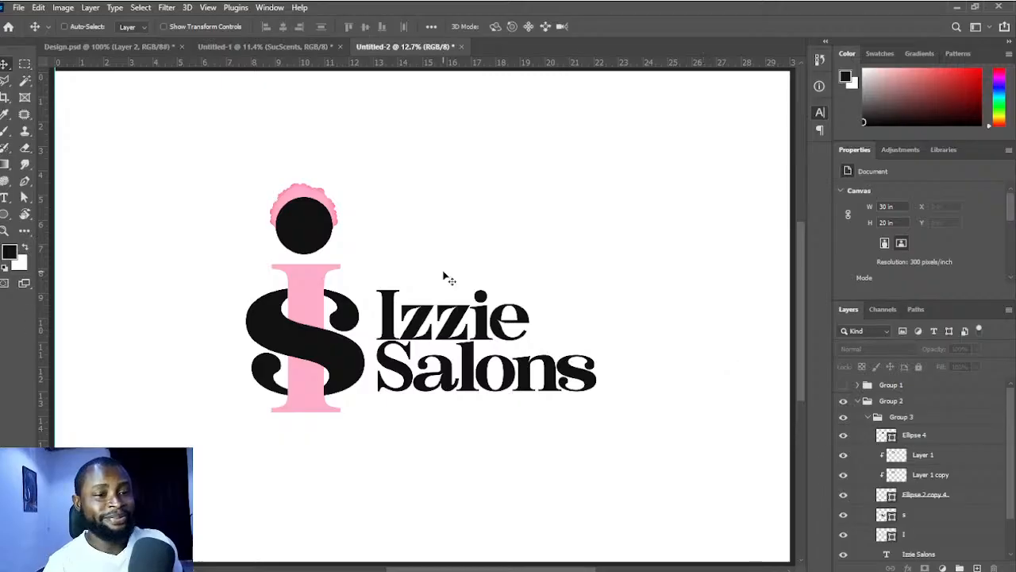
key(ctrl+bracketleft)
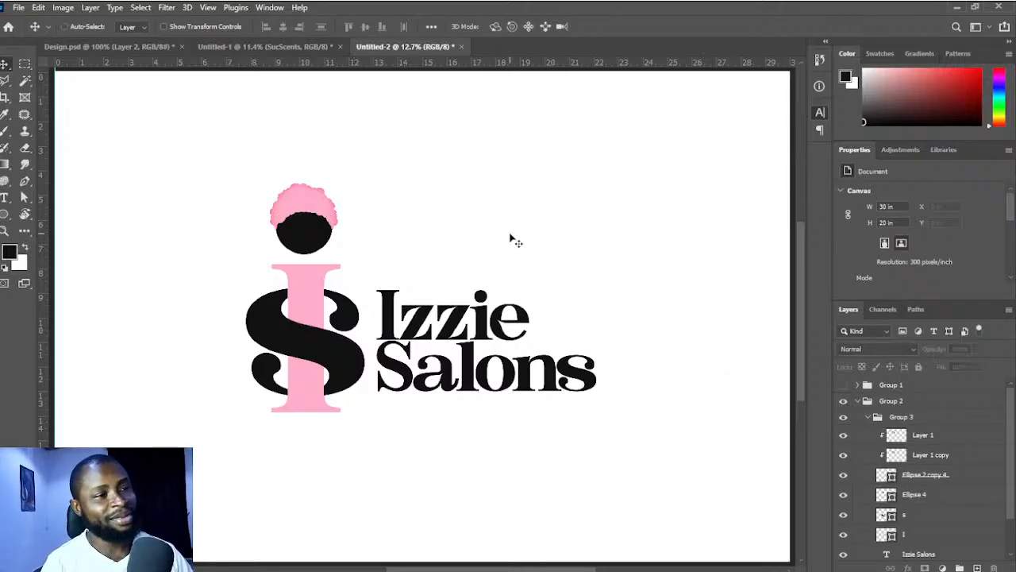
- Try a custom warp on the hair shape Ellipse 2 copy 4, raising its lower edge over the head, and undo it
ctrl+click(322, 208)
scroll(321, 208, up, 4)
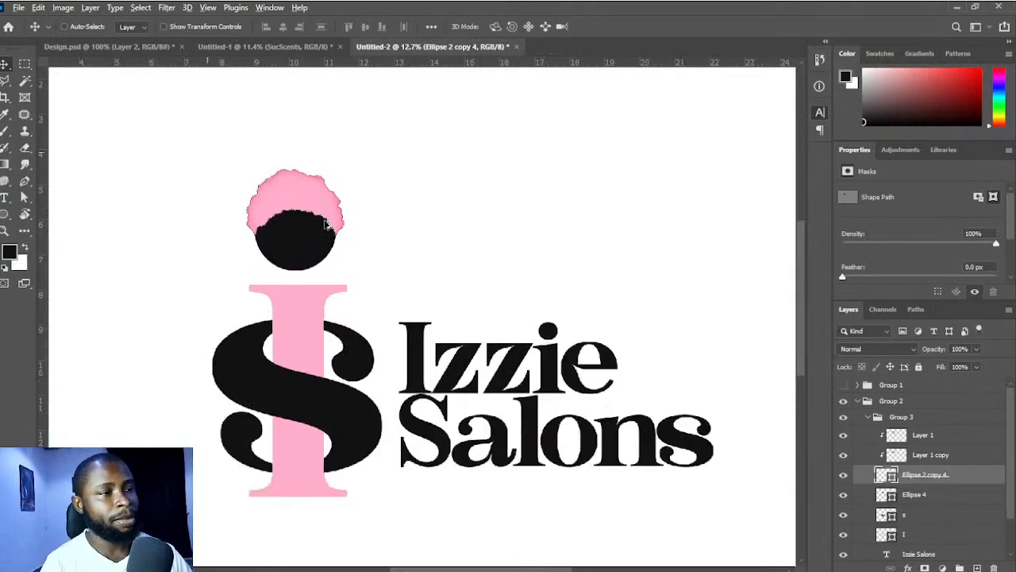
drag(324, 235, 323, 245)
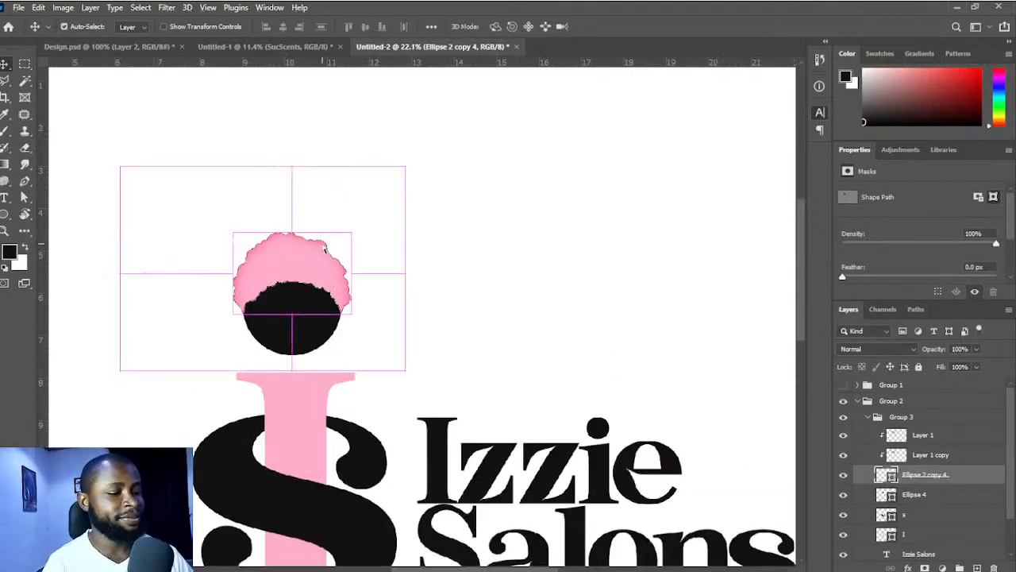
key(ctrl+t)
click(555, 26)
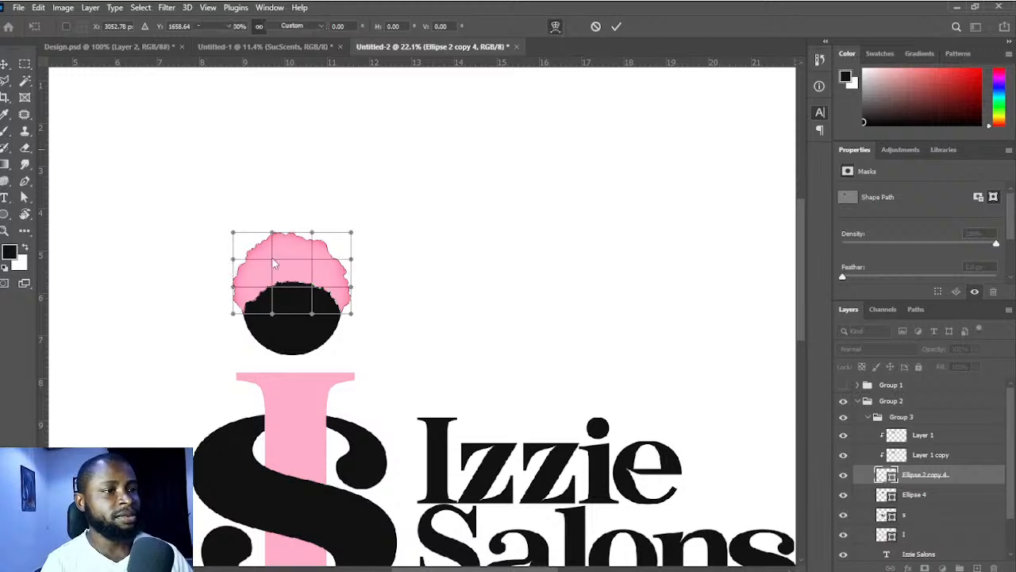
drag(292, 273, 278, 266)
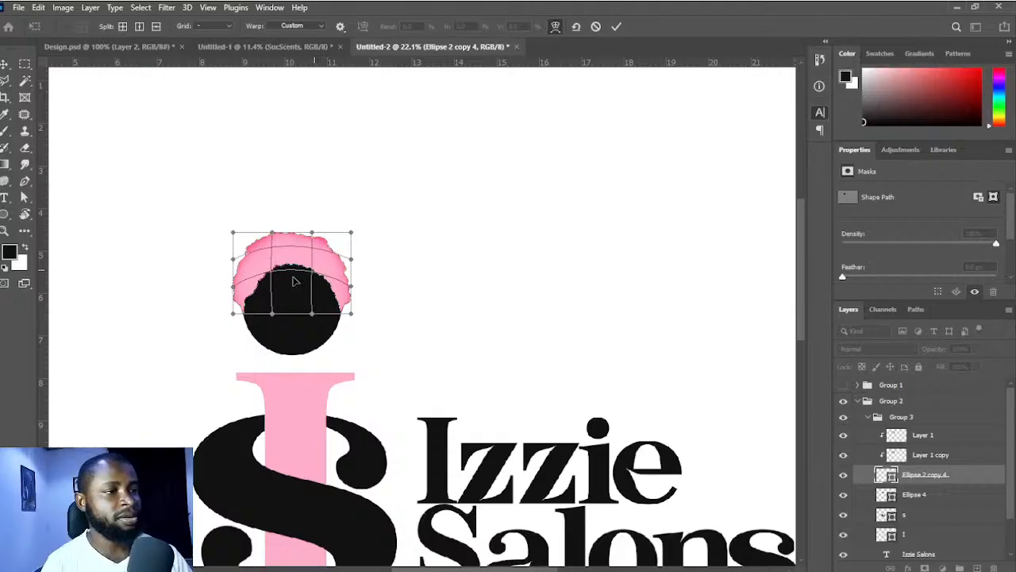
drag(258, 288, 253, 286)
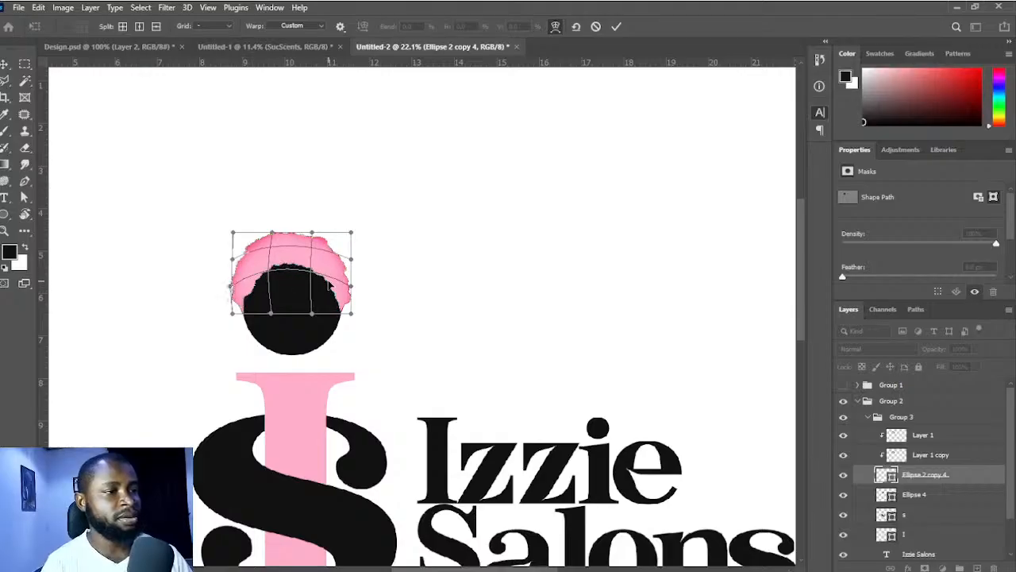
drag(331, 286, 332, 286)
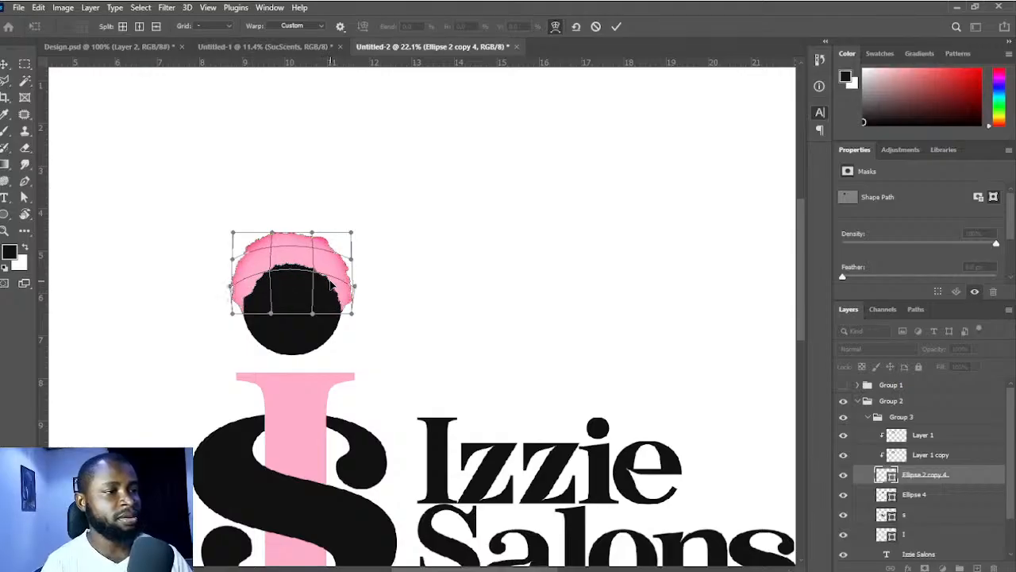
click(617, 26)
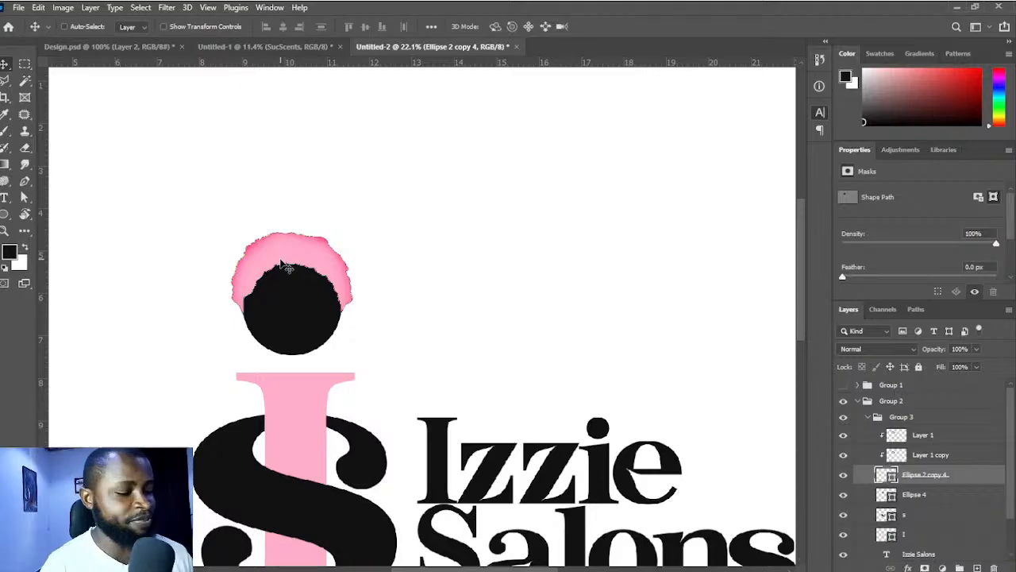
key(ctrl+z)
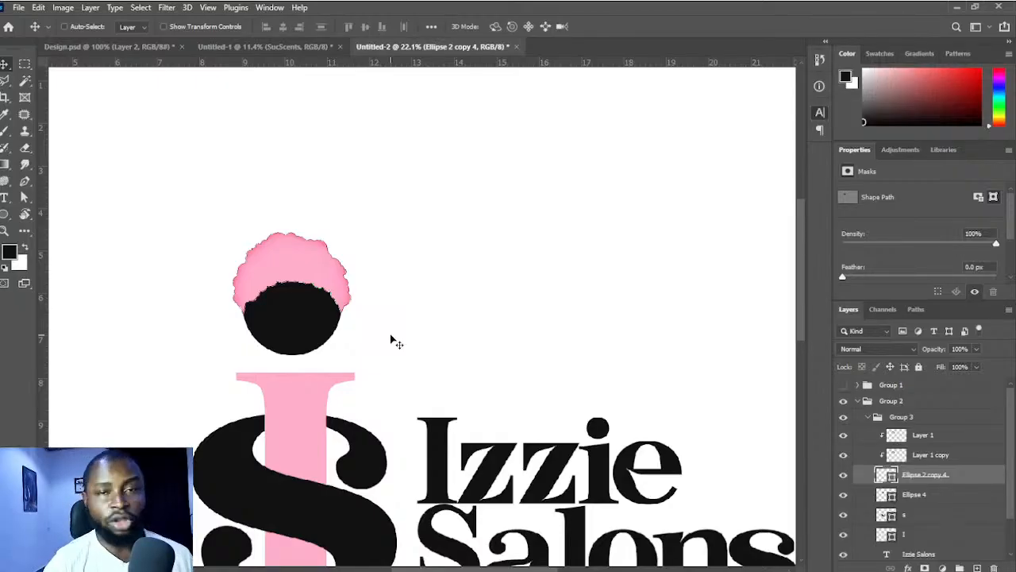
- Try reshaping the hair's upper curls and lower edge with another custom warp, and undo all the warp adjustments
key(ctrl+t)
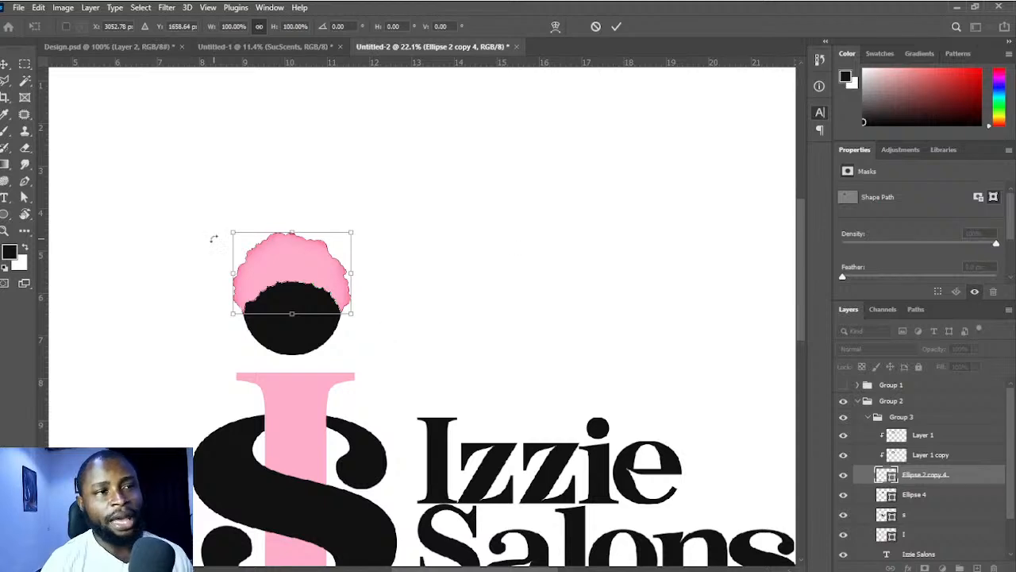
click(555, 27)
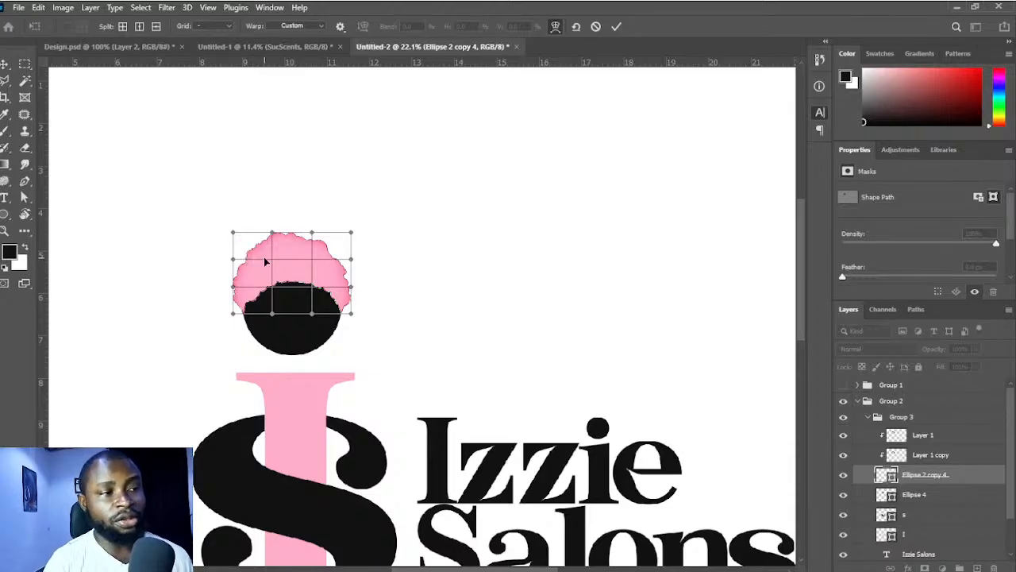
drag(272, 255, 322, 258)
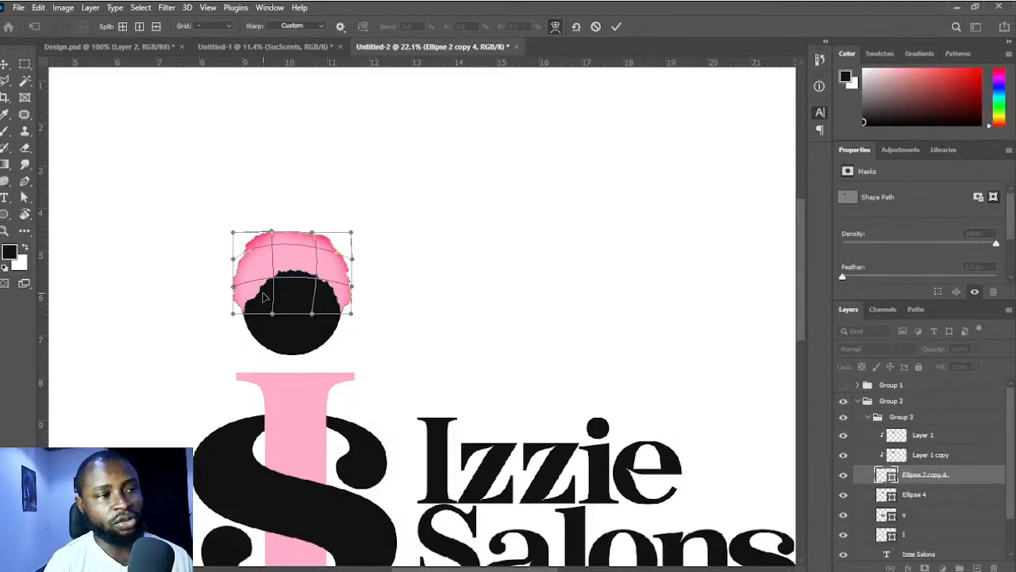
mouse_move(262, 294)
mouse_down()
mouse_move(306, 276)
mouse_move(260, 289)
mouse_up()
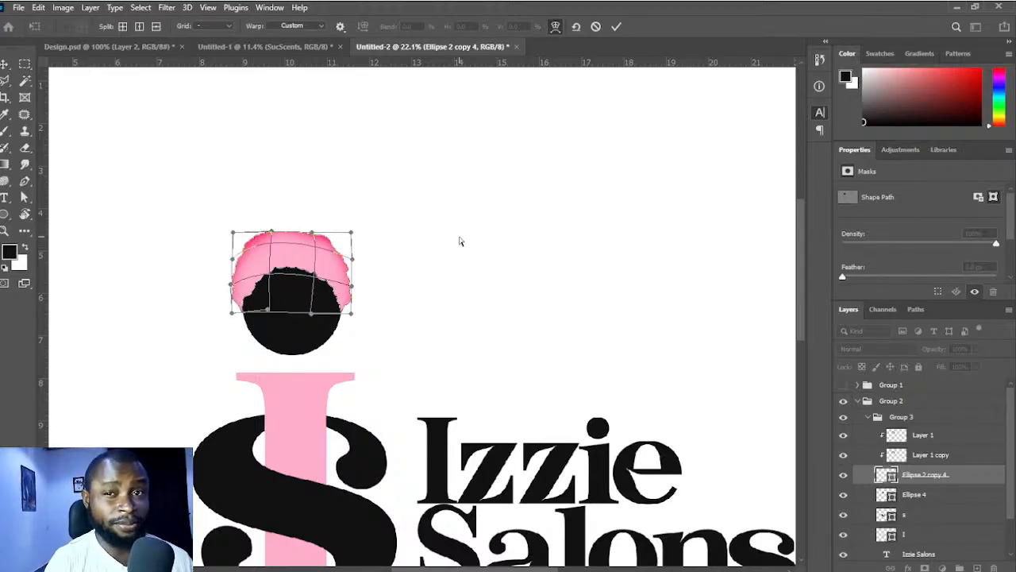
key(ctrl+z)
key(ctrl+z)
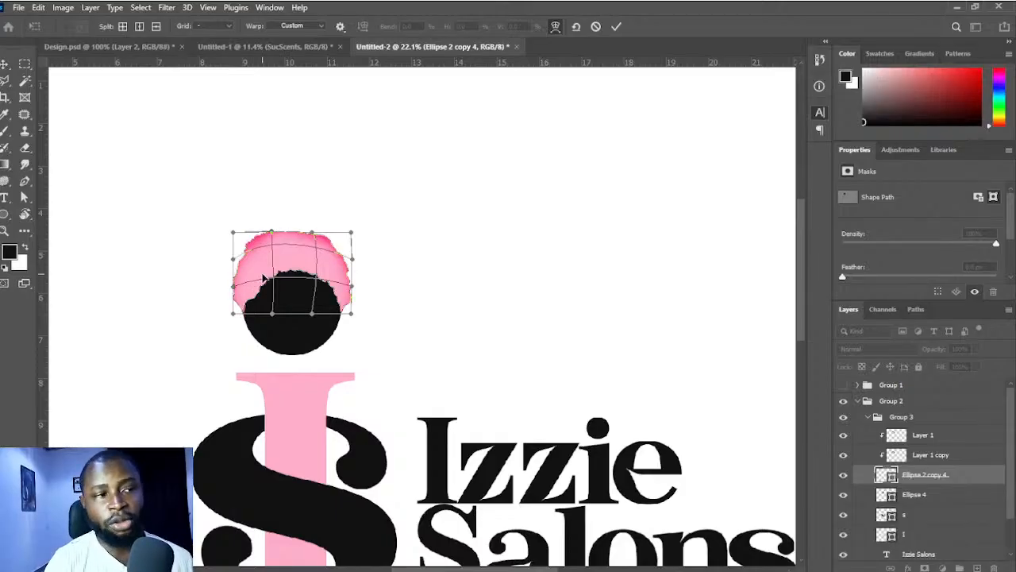
key(alt)
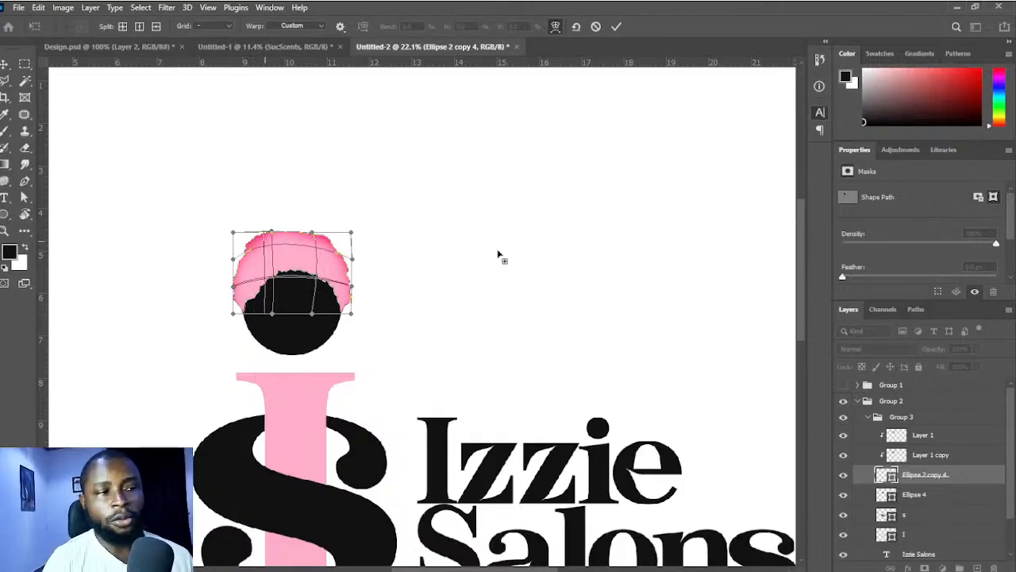
key(ctrl+z)
key(ctrl+z)
key(ctrl+z)
key(ctrl+z)
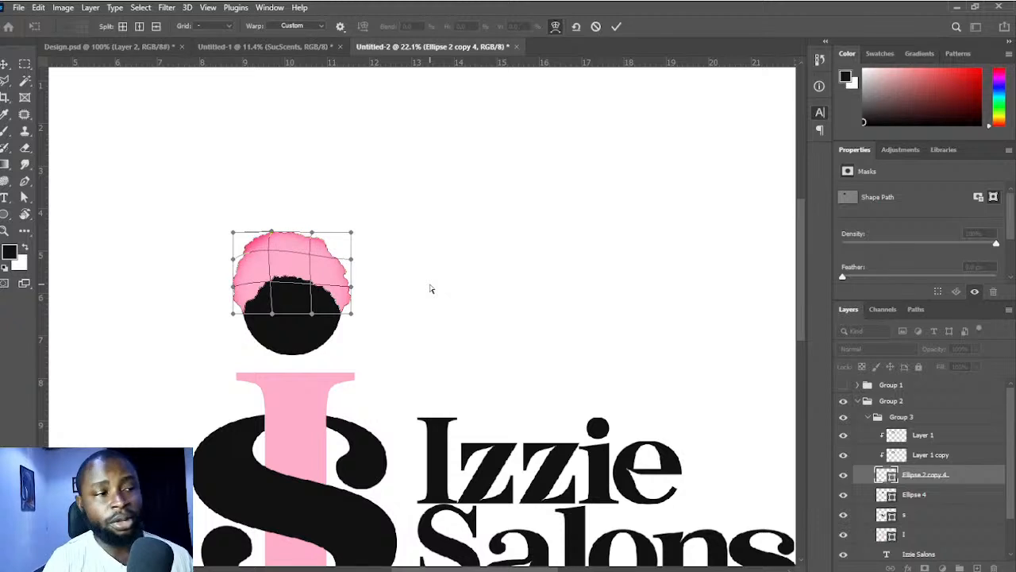
key(ctrl+z)
key(ctrl+z)
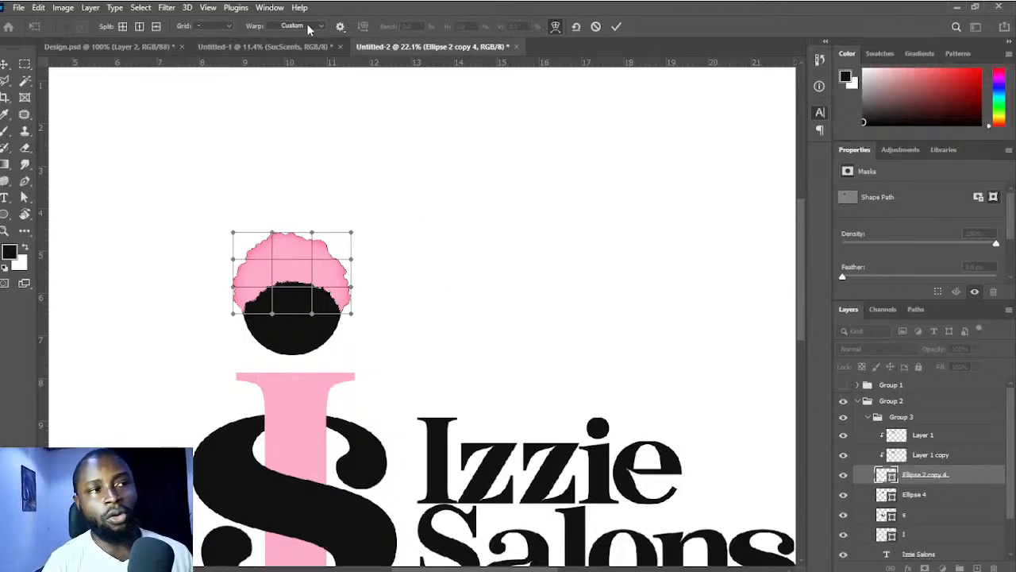
- Try an Arc warp with an 18.4% bend on the hair shape and cancel the transform
click(280, 60)
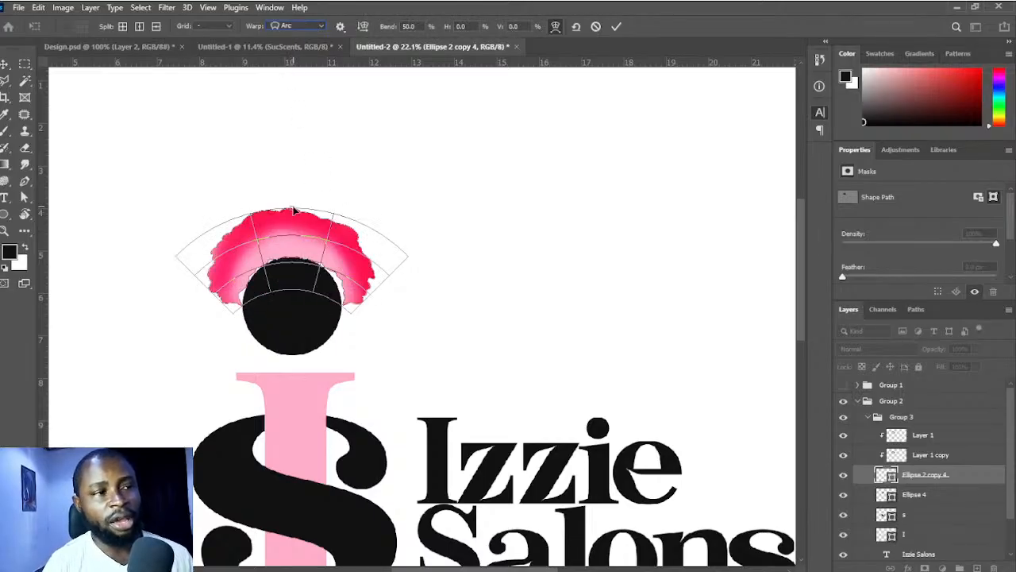
mouse_move(293, 209)
mouse_down()
mouse_move(292, 259)
mouse_move(291, 227)
mouse_up()
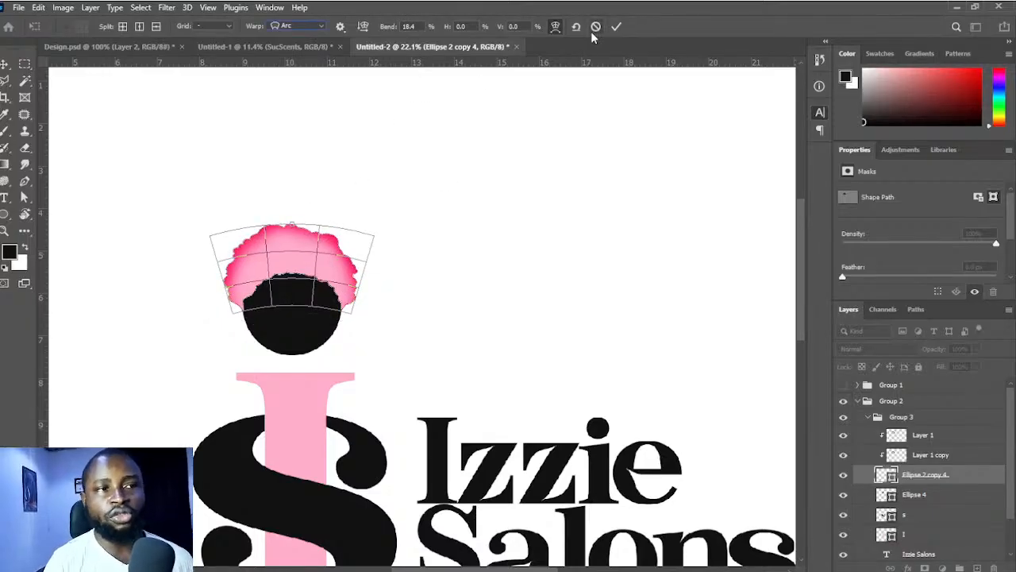
click(595, 26)
- Apply a custom warp to the hair shape, pulling its upper corners outward and raising its lower edge over the head
key(ctrl+t)
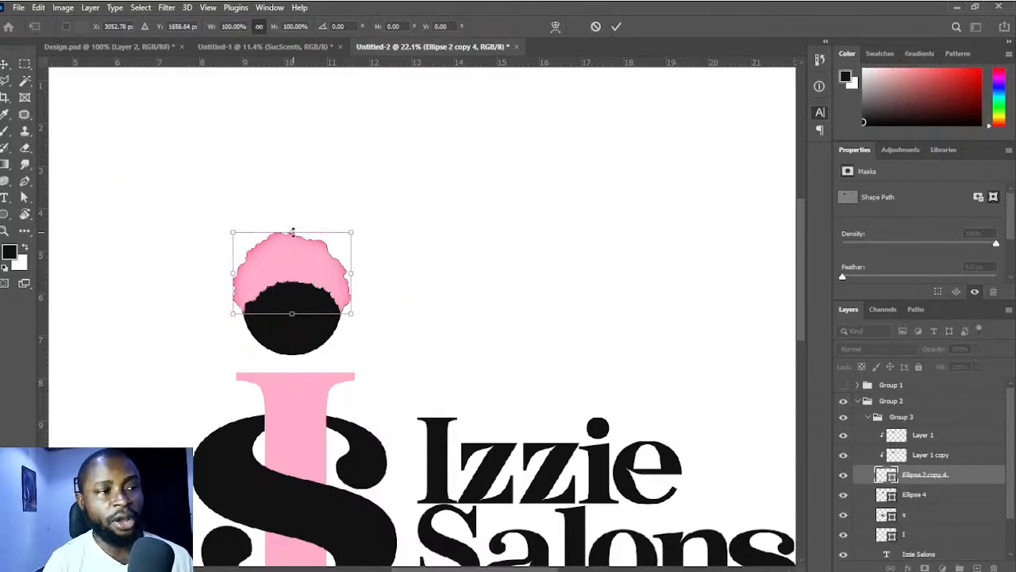
click(555, 27)
drag(266, 250, 261, 246)
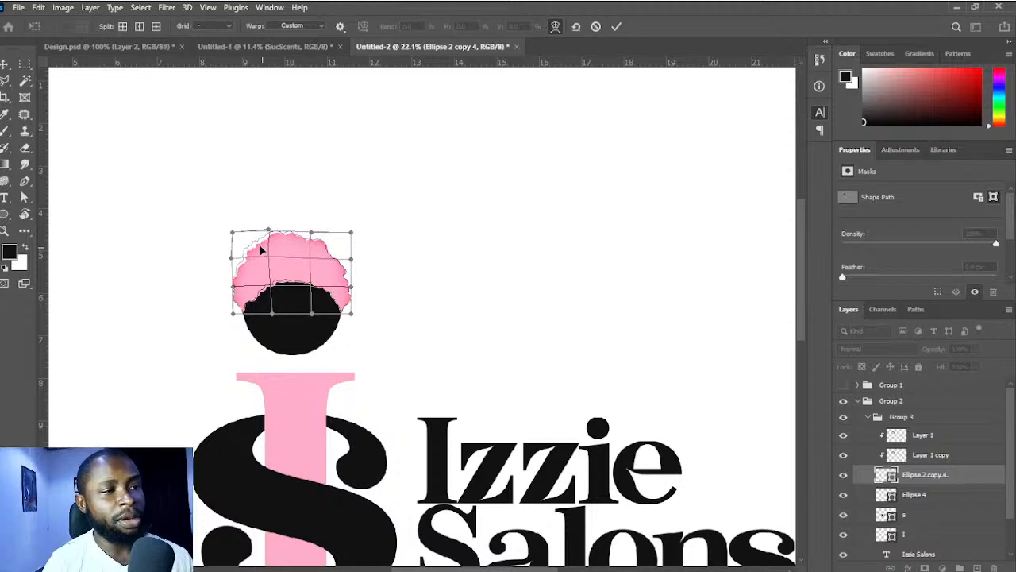
drag(326, 246, 331, 241)
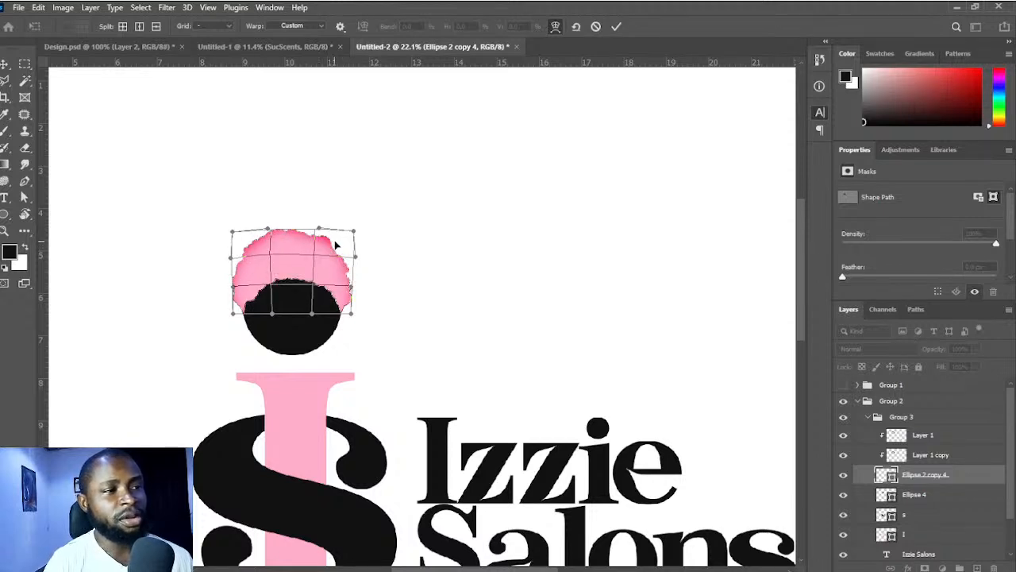
drag(305, 297, 291, 276)
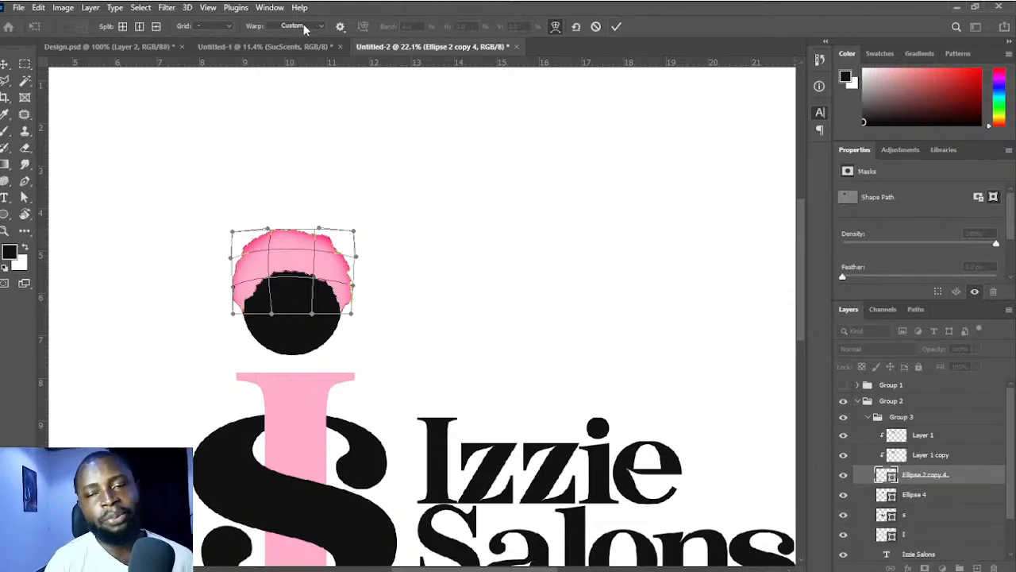
click(617, 26)
- Duplicate the two-line Izzie Salons text and place the copy above the original on the canvas
scroll(489, 270, down, 6)
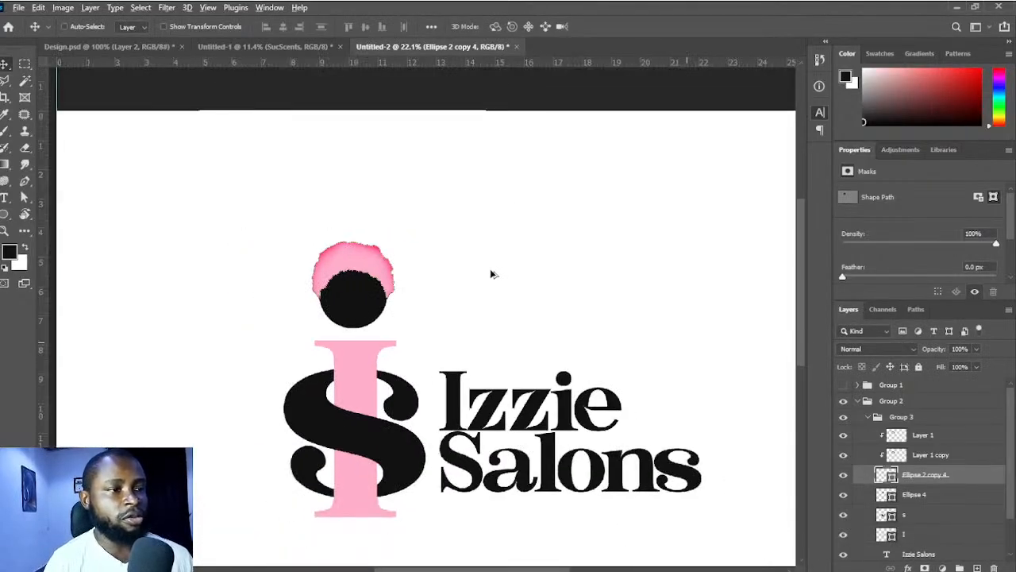
drag(470, 311, 393, 244)
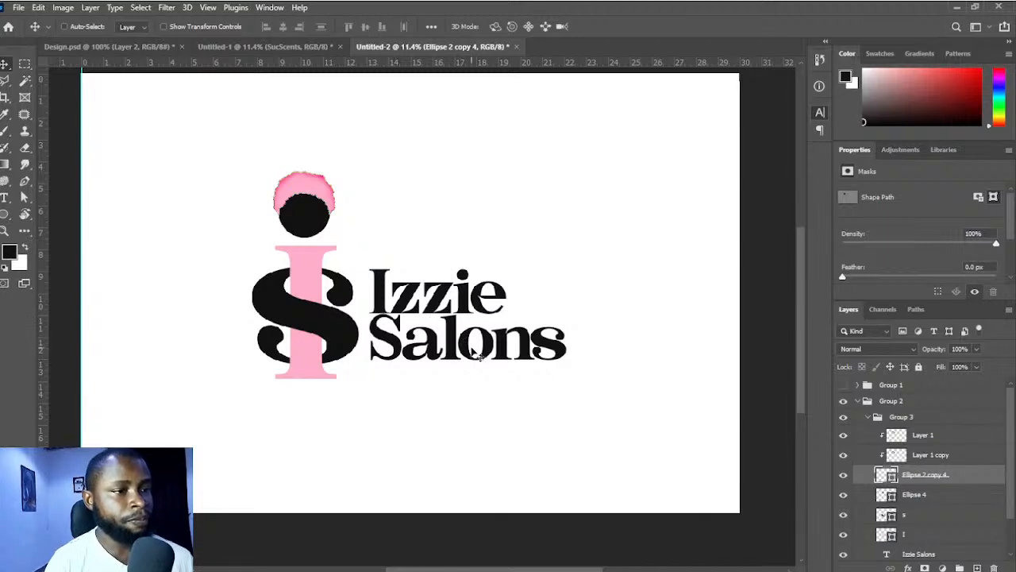
ctrl+click(486, 395)
drag(486, 394, 445, 346)
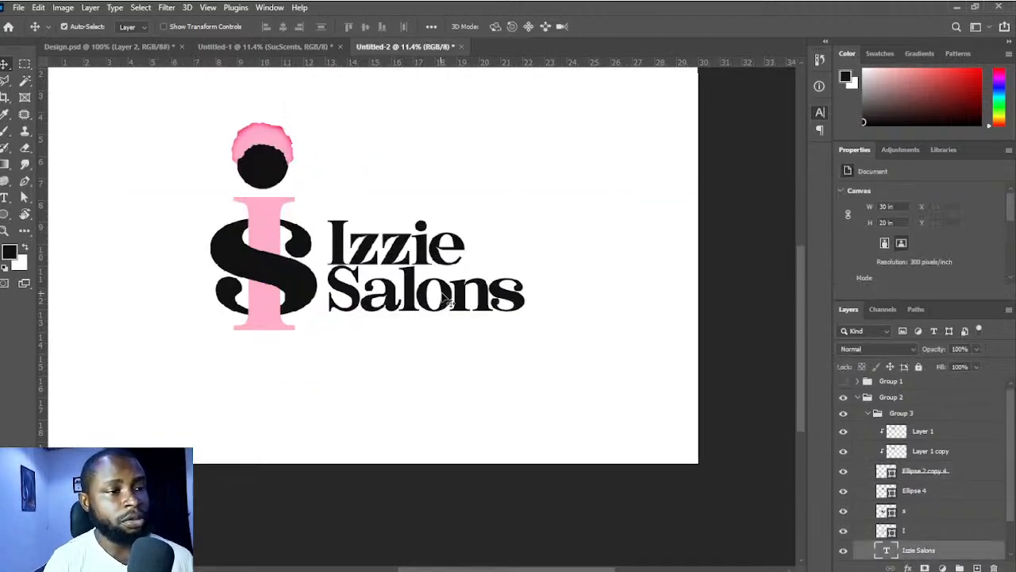
ctrl+click(449, 300)
mouse_move(454, 301)
mouse_down()
mouse_move(509, 204)
mouse_move(503, 341)
mouse_move(492, 295)
mouse_up()
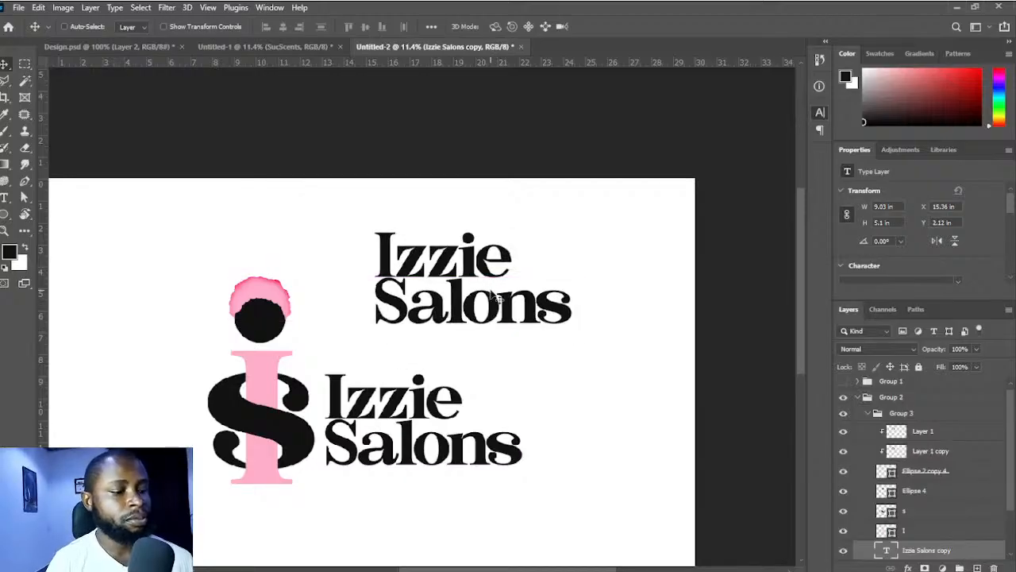
- Join the text copy into the single line "Izzie Salons" and shift it left so it fits on the canvas above the logo
key(b)
key(t)
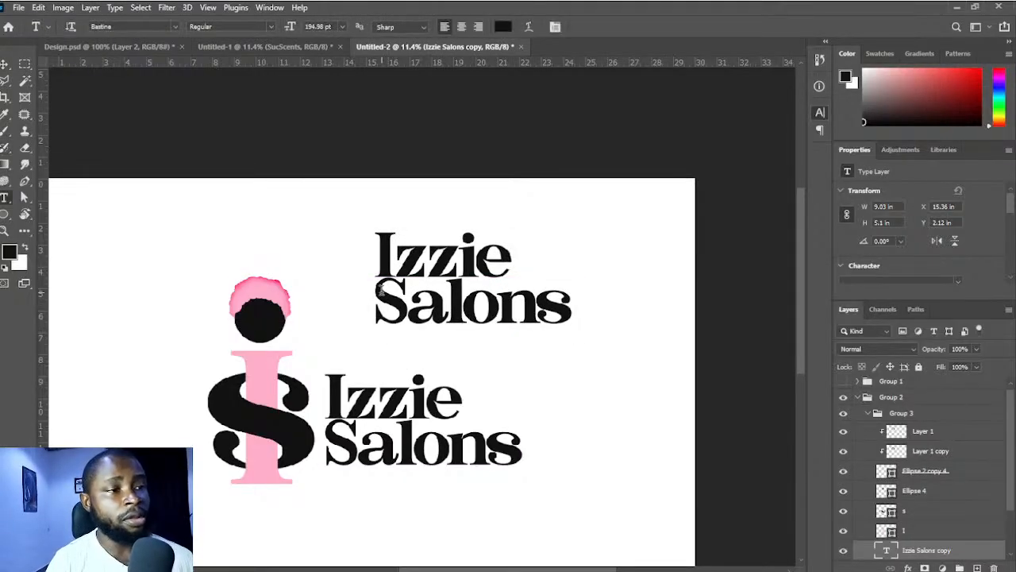
click(377, 290)
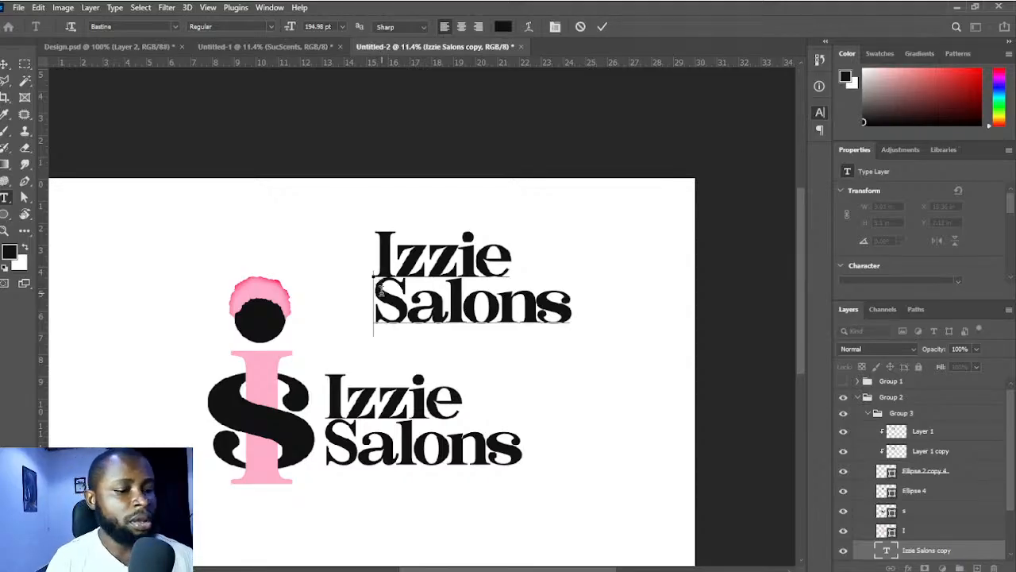
key(Left)
key(Delete)
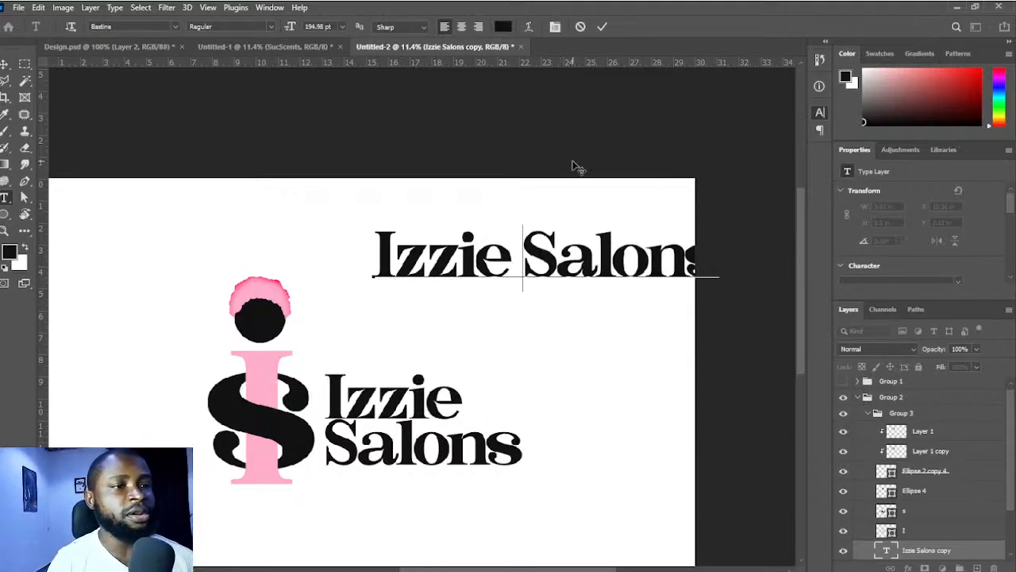
key(ctrl+Return)
key(v)
drag(490, 276, 373, 273)
- Try a Flag warp with a -24.4% bend on the single-line Izzie Salons text and discard the warped copy
key(ctrl+t)
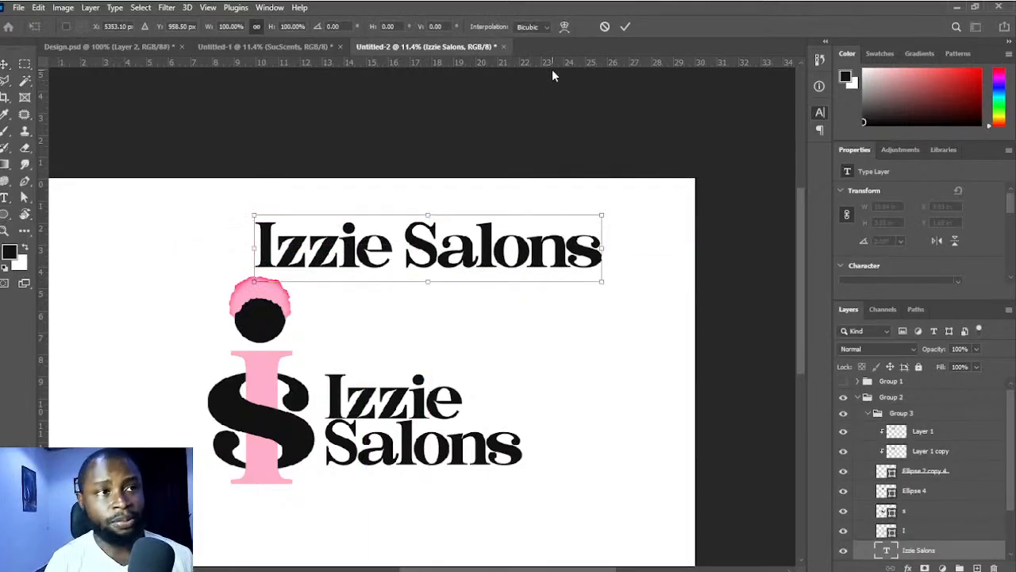
click(565, 26)
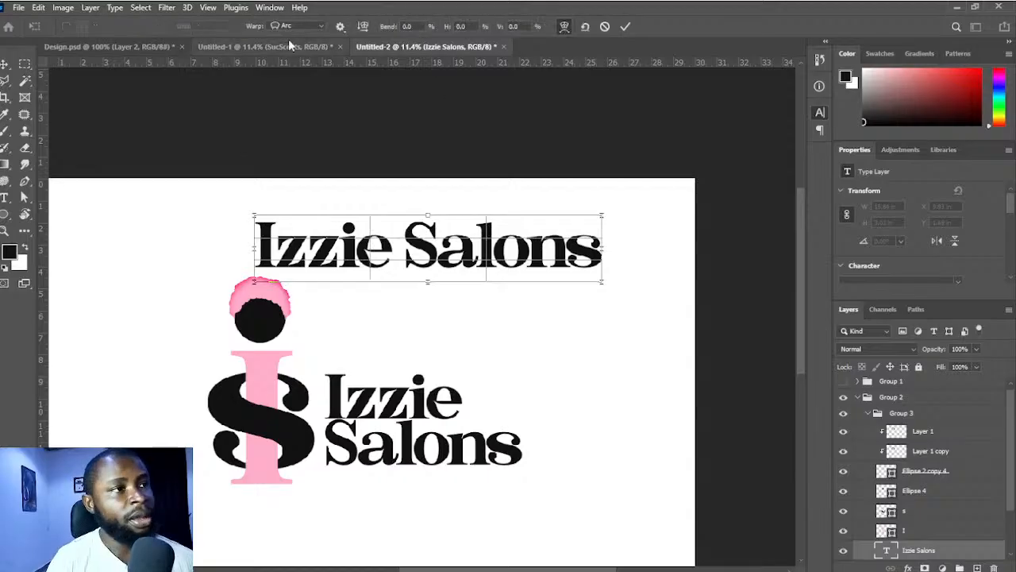
click(305, 24)
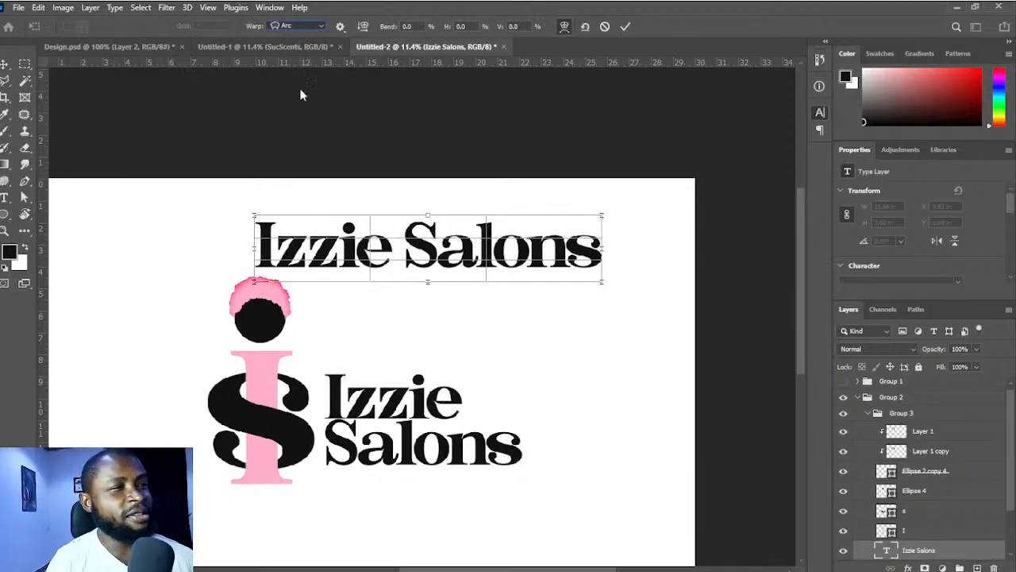
click(291, 155)
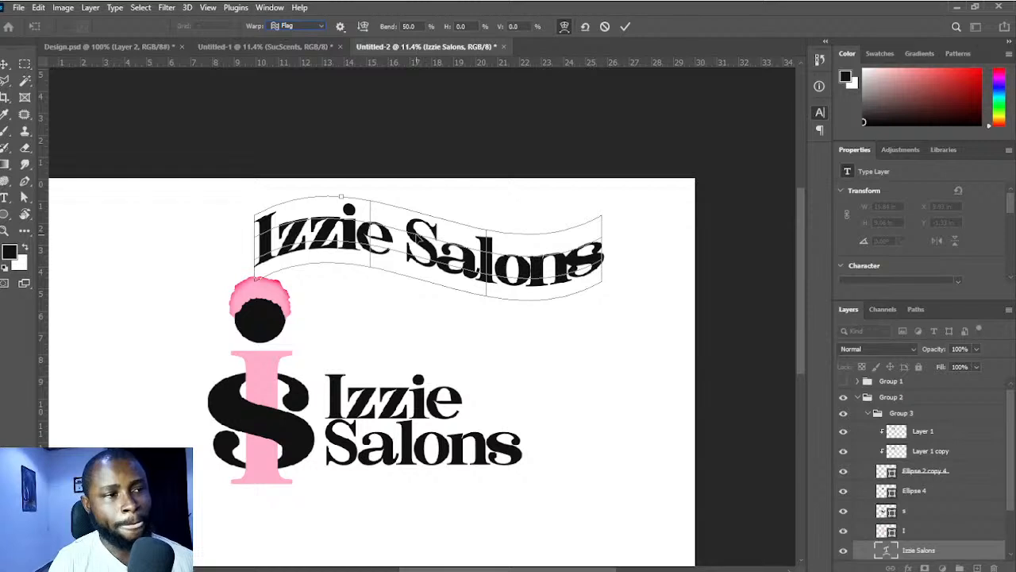
drag(342, 198, 343, 236)
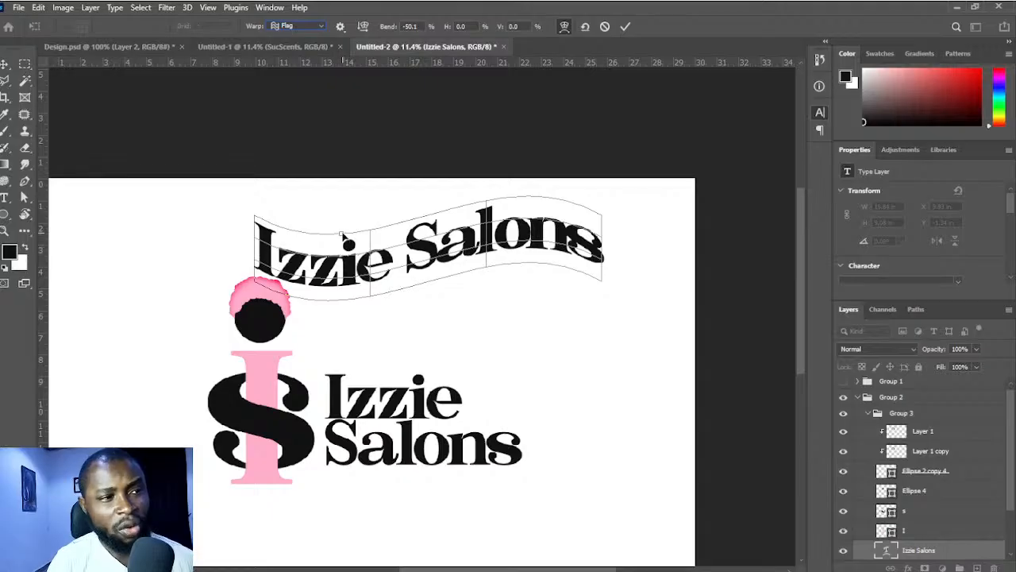
drag(341, 235, 341, 227)
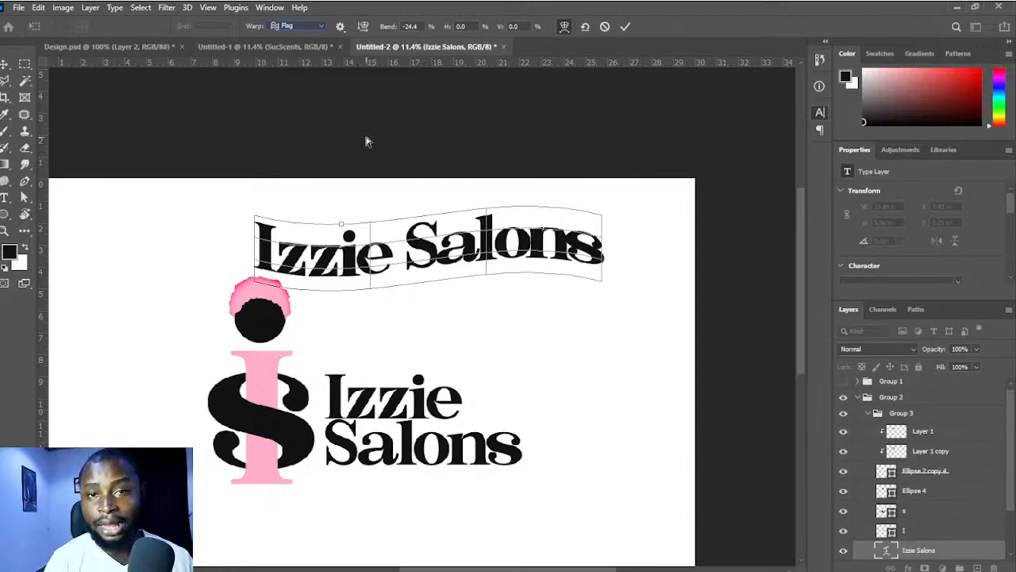
key(Escape)
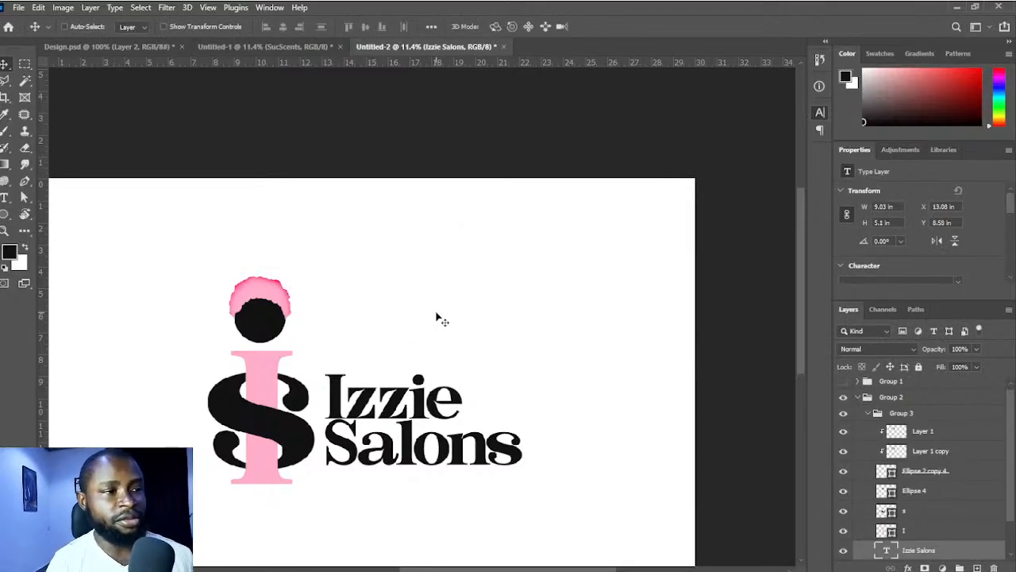
- Select the pink curly hair shape above the monogram and hide its layer
drag(353, 347, 379, 285)
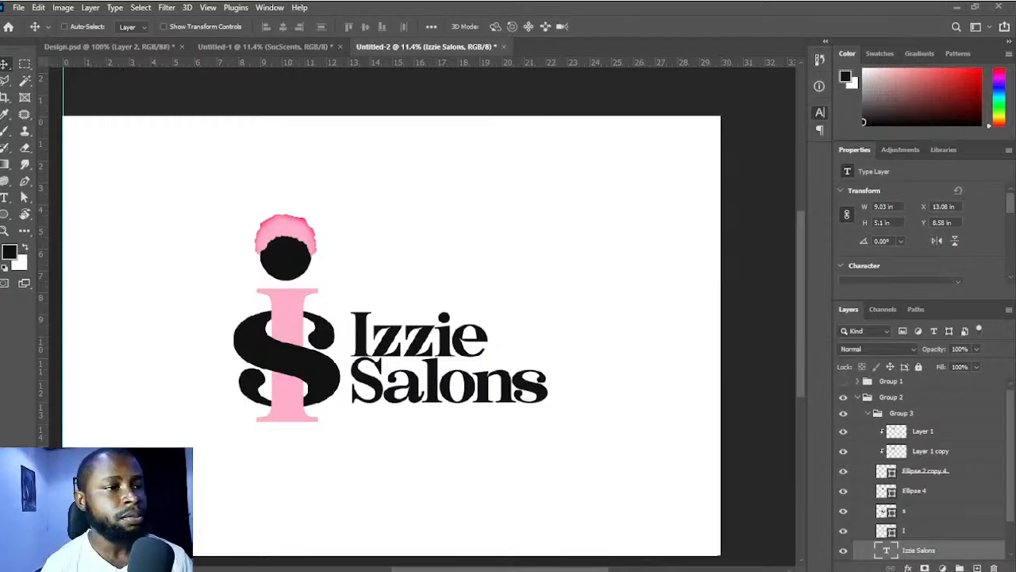
scroll(351, 261, up, 3)
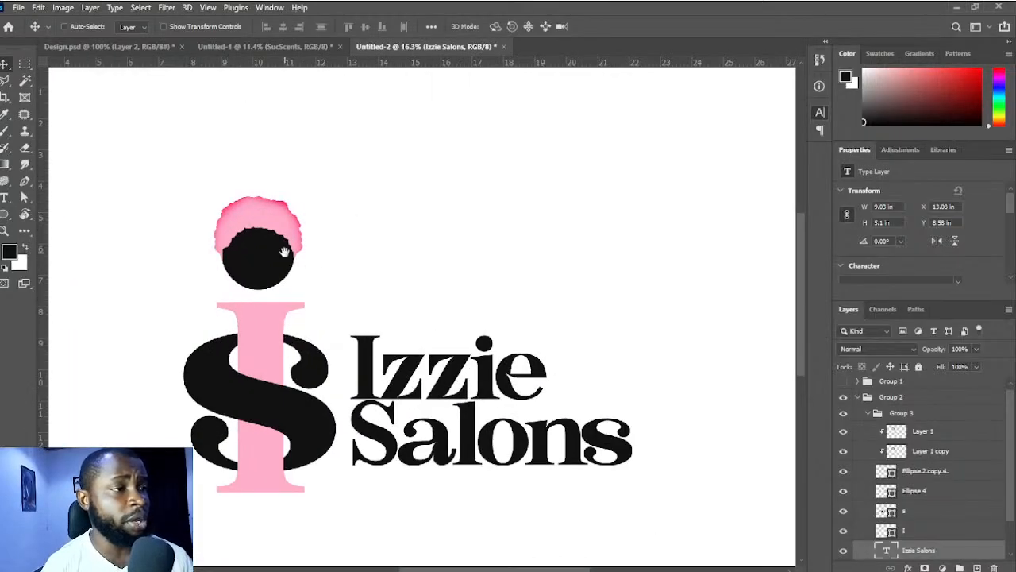
drag(284, 253, 345, 288)
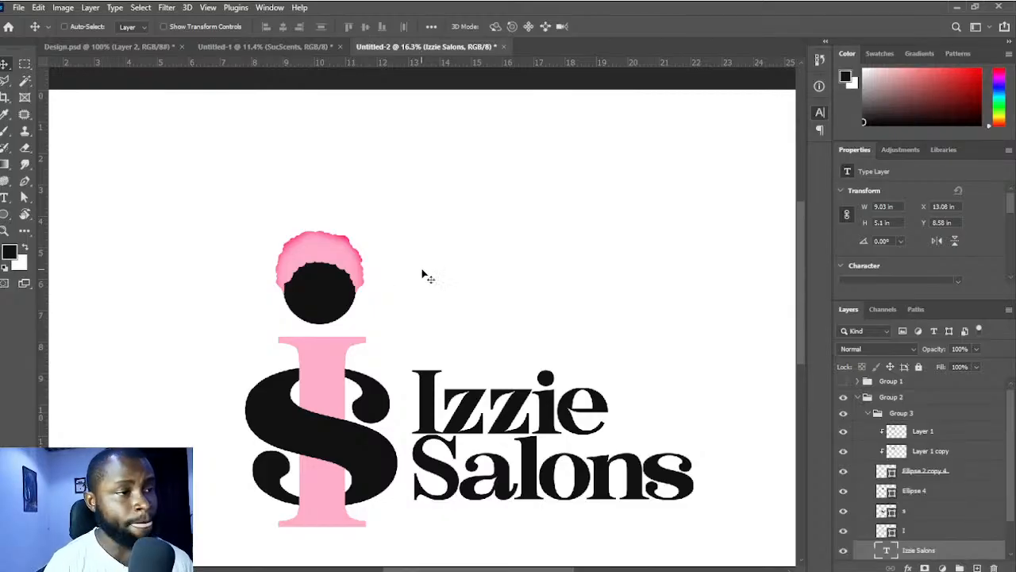
ctrl+click(335, 246)
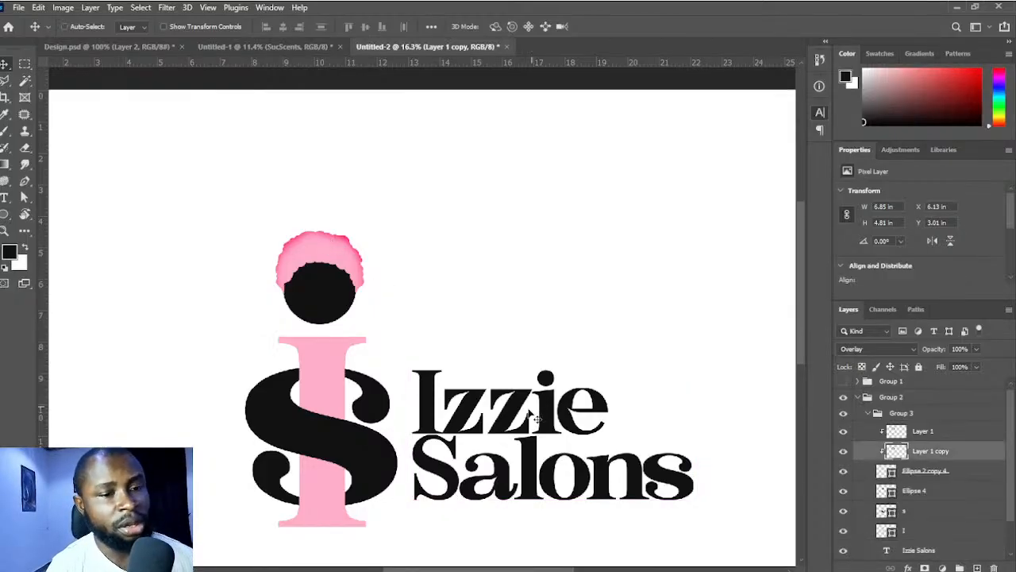
scroll(380, 299, up, 3)
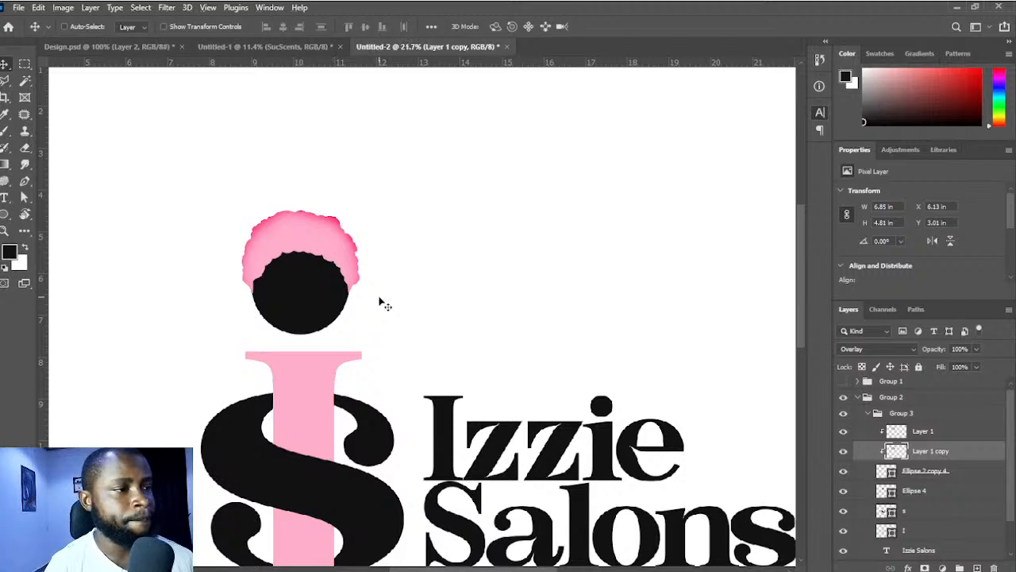
key(ctrl)
ctrl+click(327, 241)
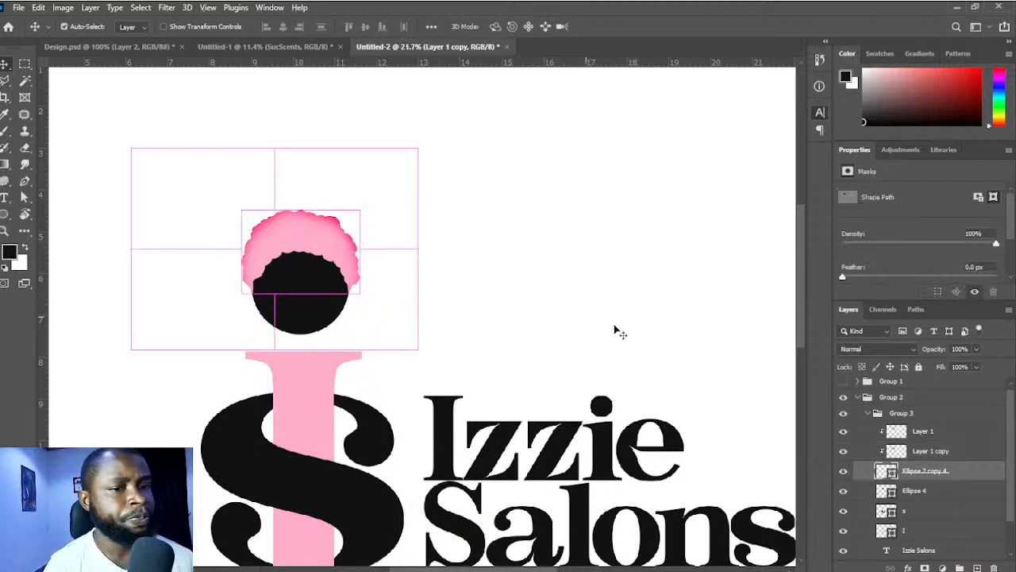
click(843, 471)
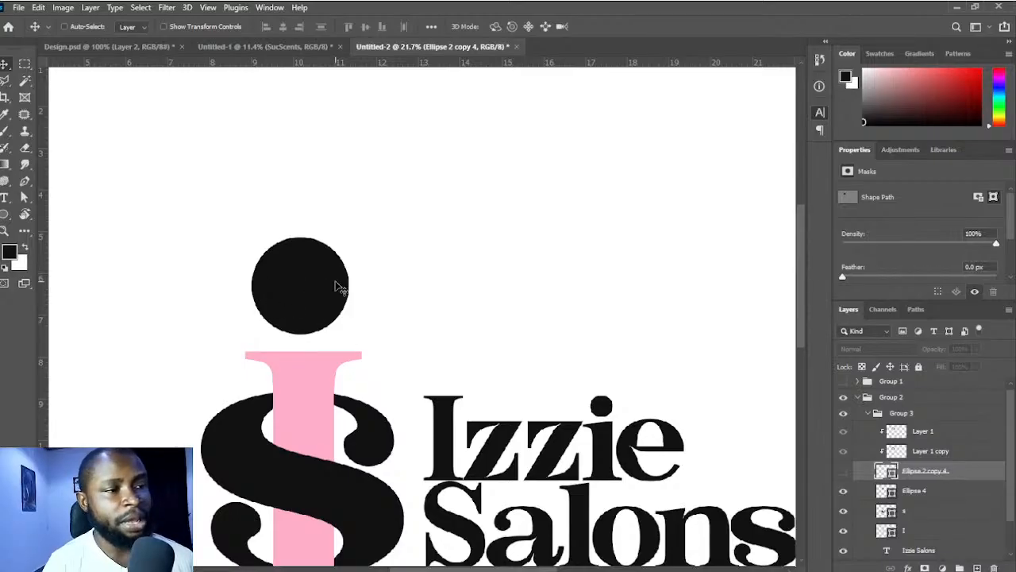
- Center the black head circle and the pink I horizontally on each other and clear the selection
scroll(371, 327, down, 2)
scroll(371, 329, down, 2)
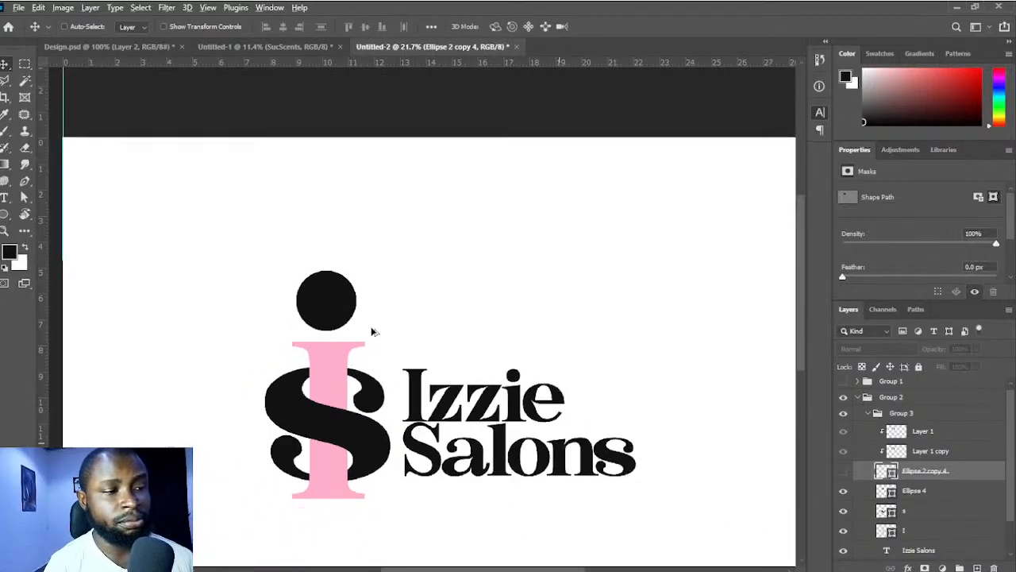
click(336, 357)
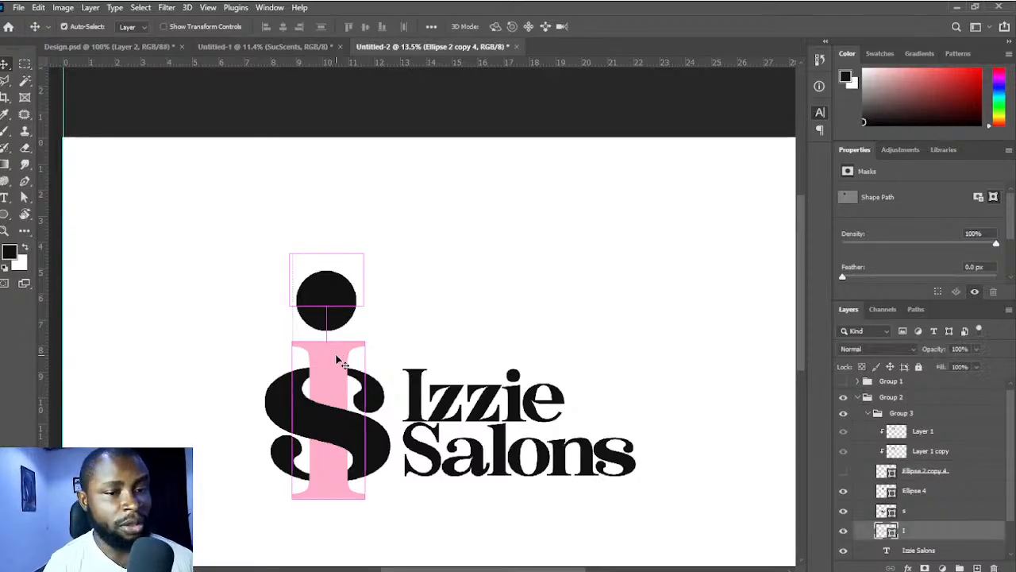
shift+click(334, 302)
click(282, 27)
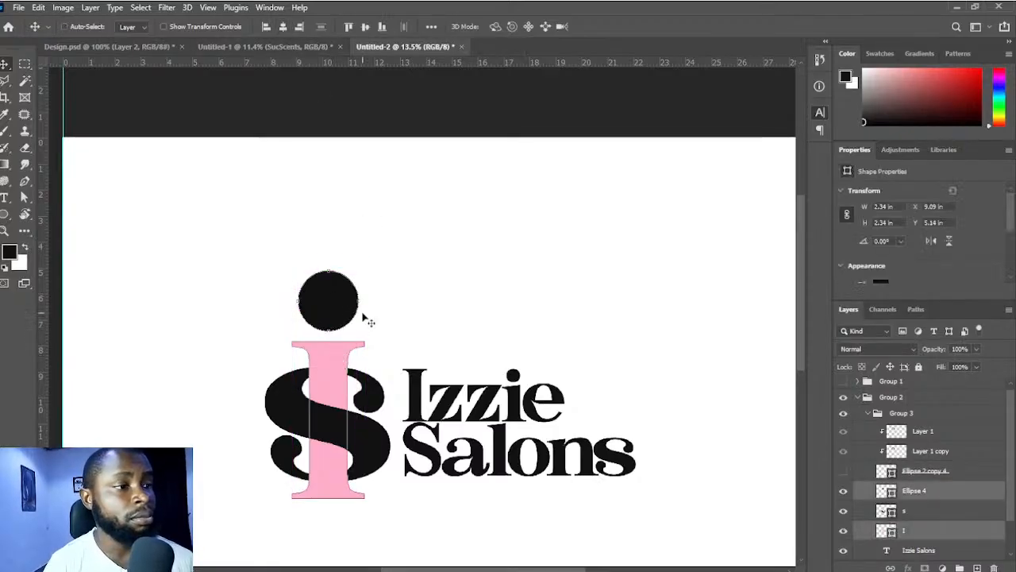
scroll(405, 363, up, 2)
click(405, 363)
drag(304, 334, 365, 369)
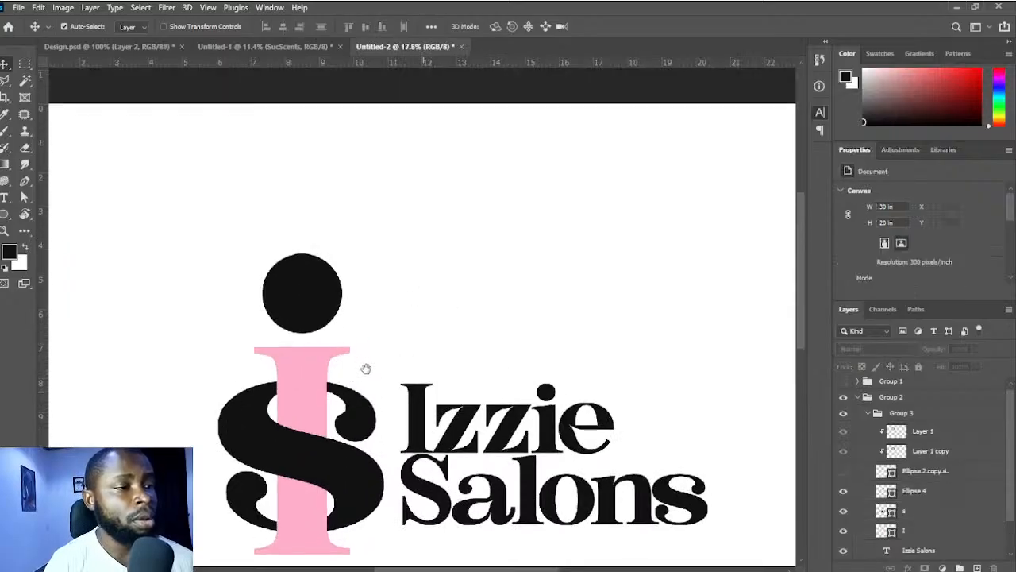
- Add a new empty layer directly above the head circle's layer and activate the Pen tool
click(24, 181)
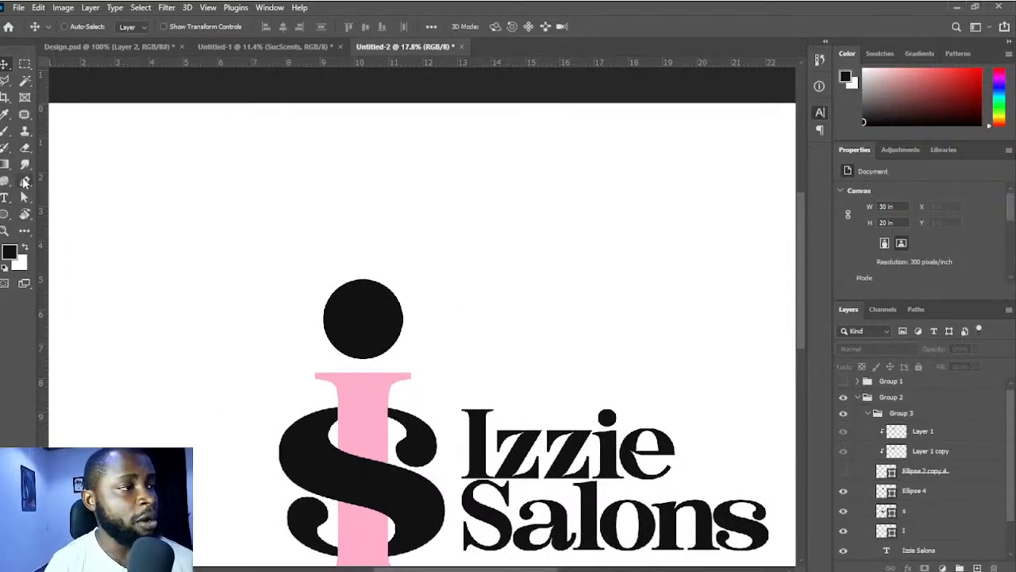
scroll(406, 306, up, 1)
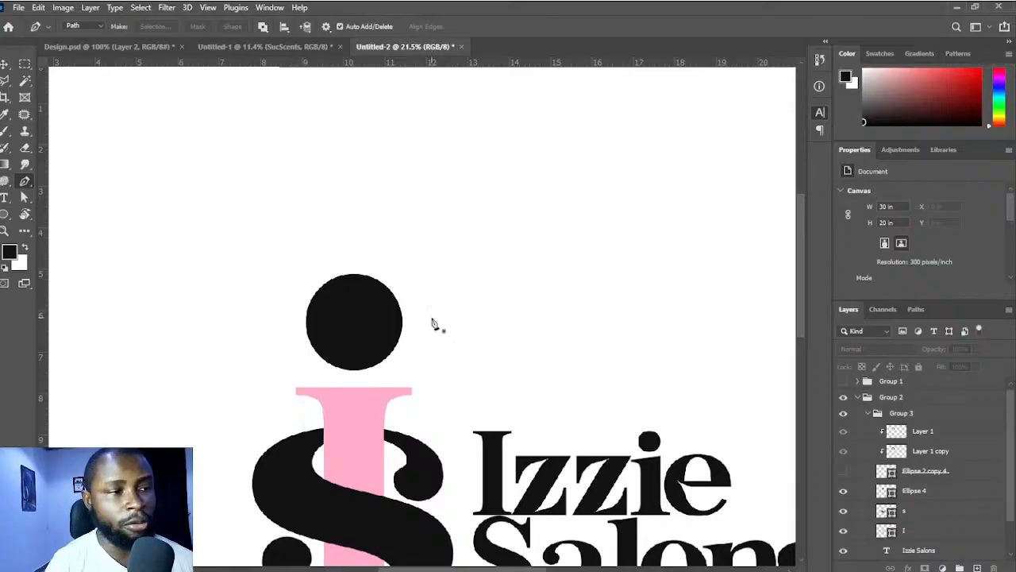
key(v)
ctrl+click(367, 315)
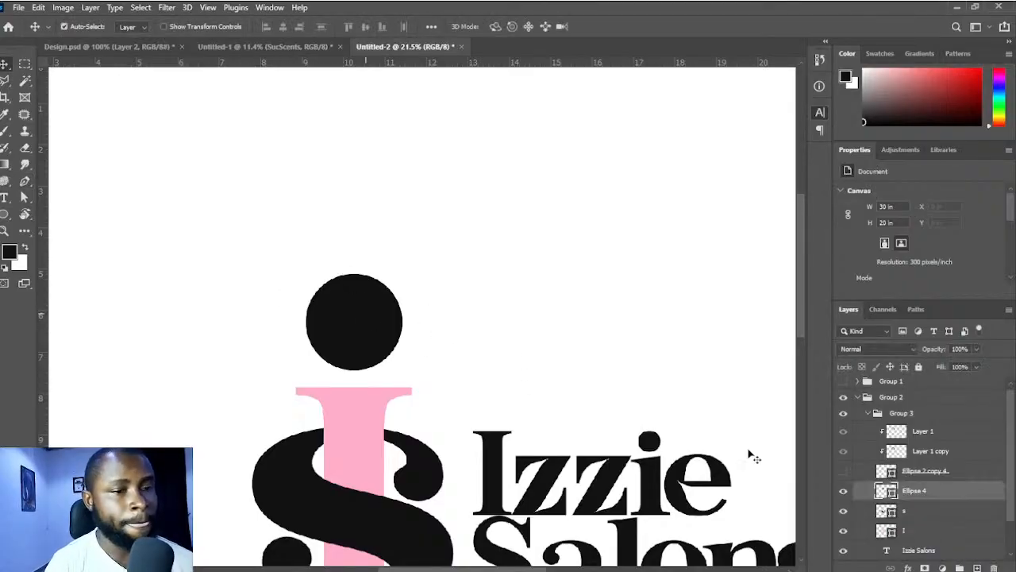
click(977, 567)
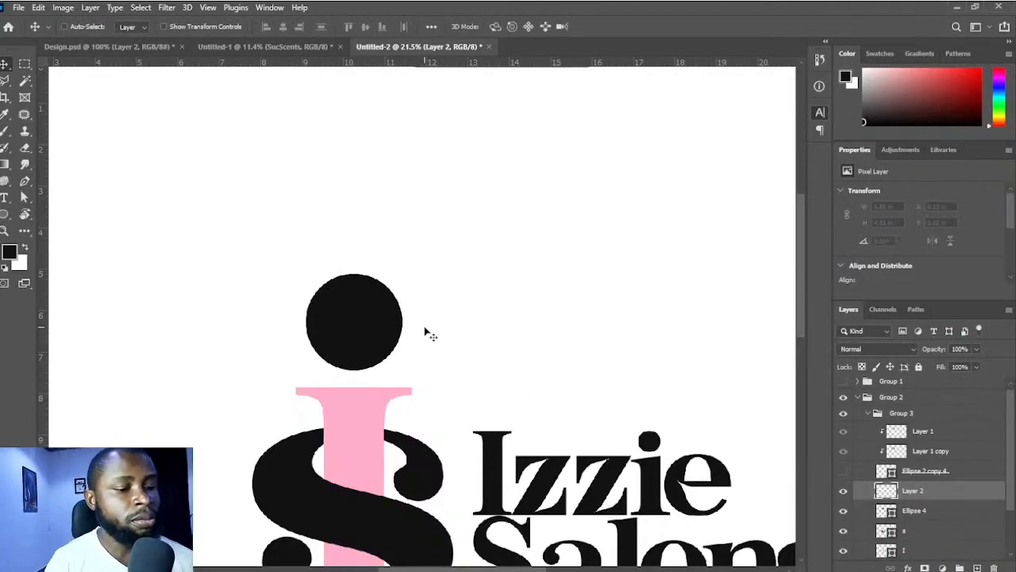
key(p)
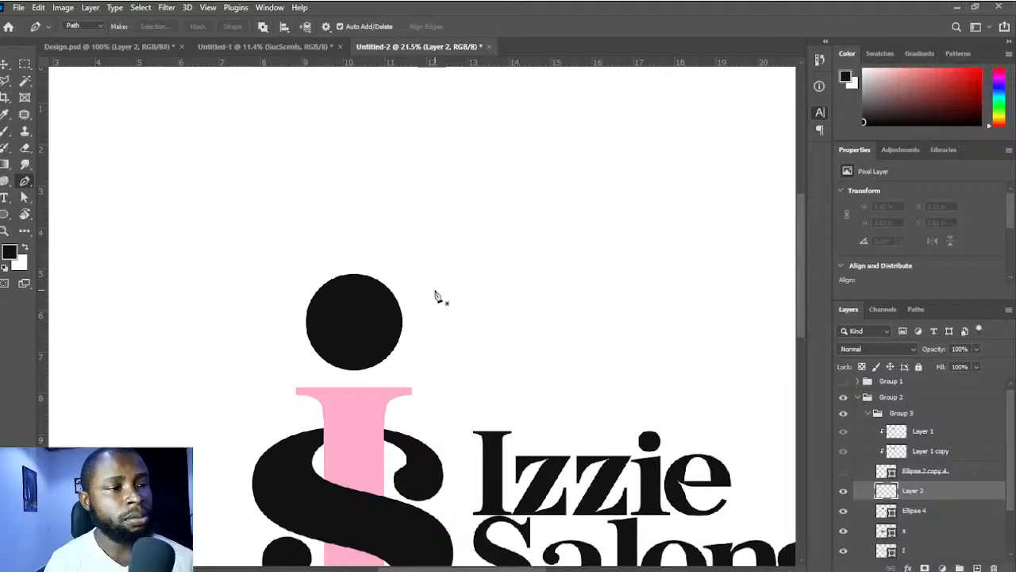
click(356, 279)
drag(402, 316, 432, 315)
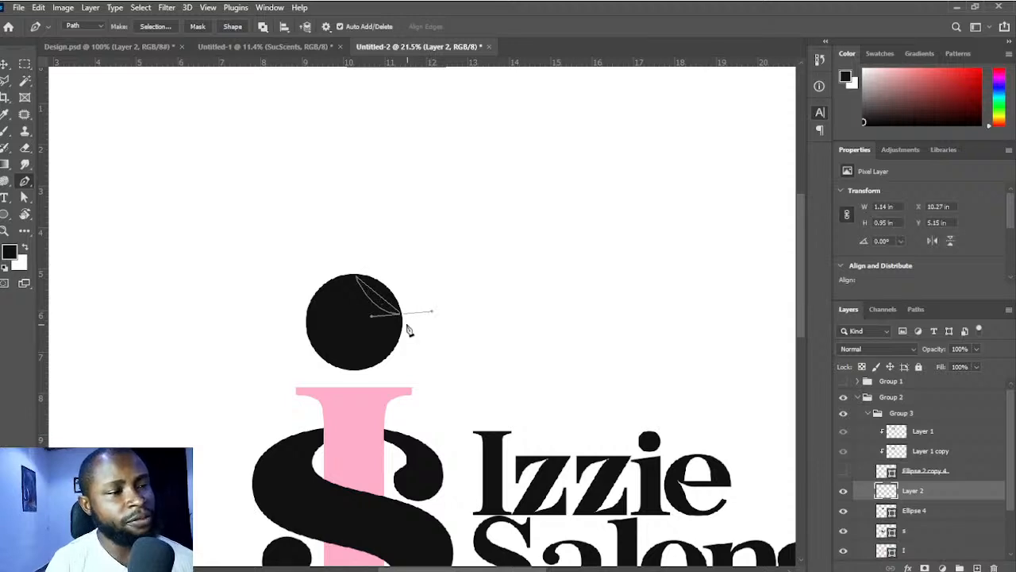
scroll(418, 325, up, 3)
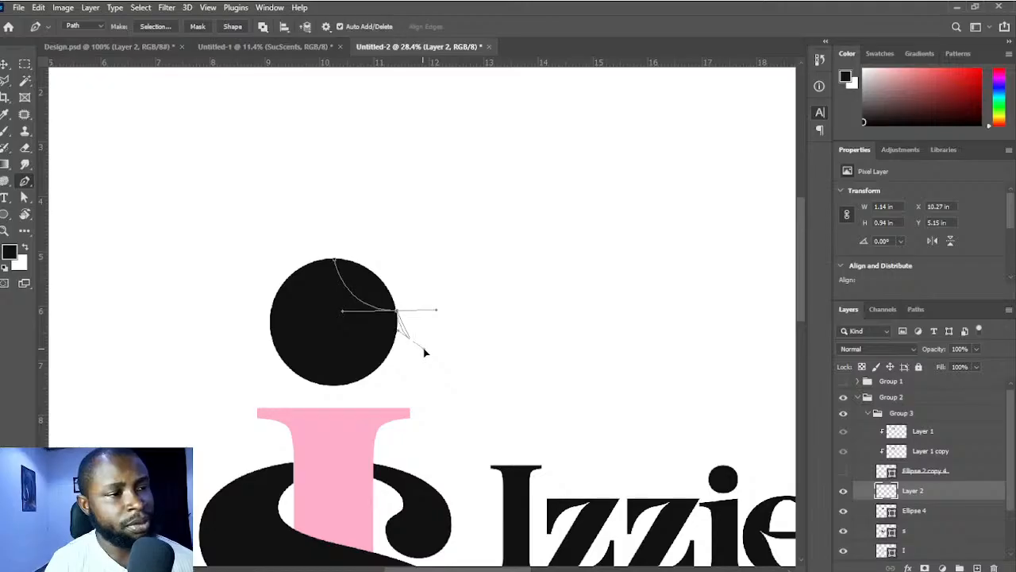
drag(424, 350, 425, 349)
key(ctrl+z)
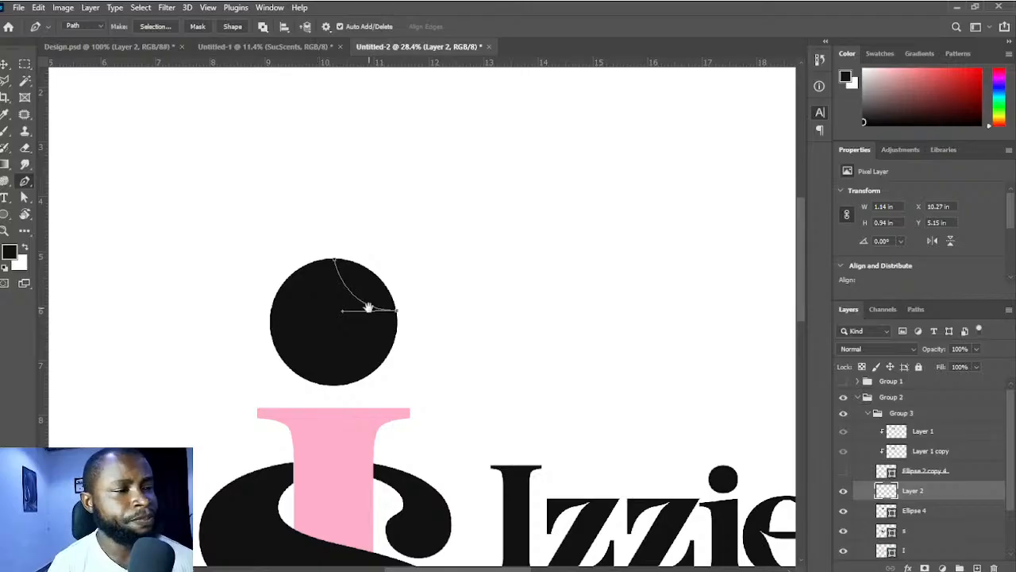
drag(369, 307, 384, 305)
drag(314, 212, 433, 373)
key(Delete)
drag(324, 295, 339, 296)
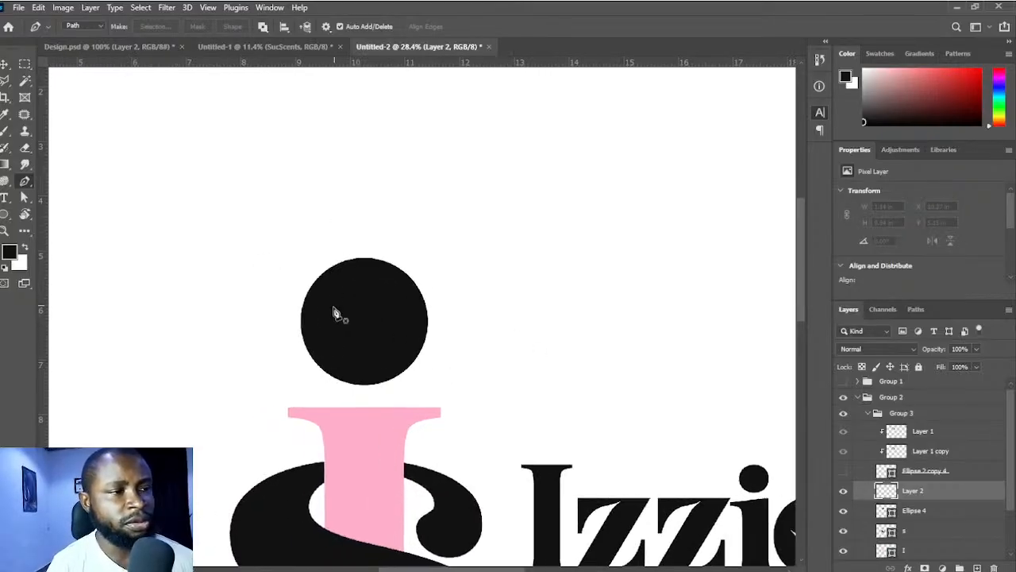
- Draw a pen path from just outside the head circle's lower left edge, curving up to the circle's top
click(284, 385)
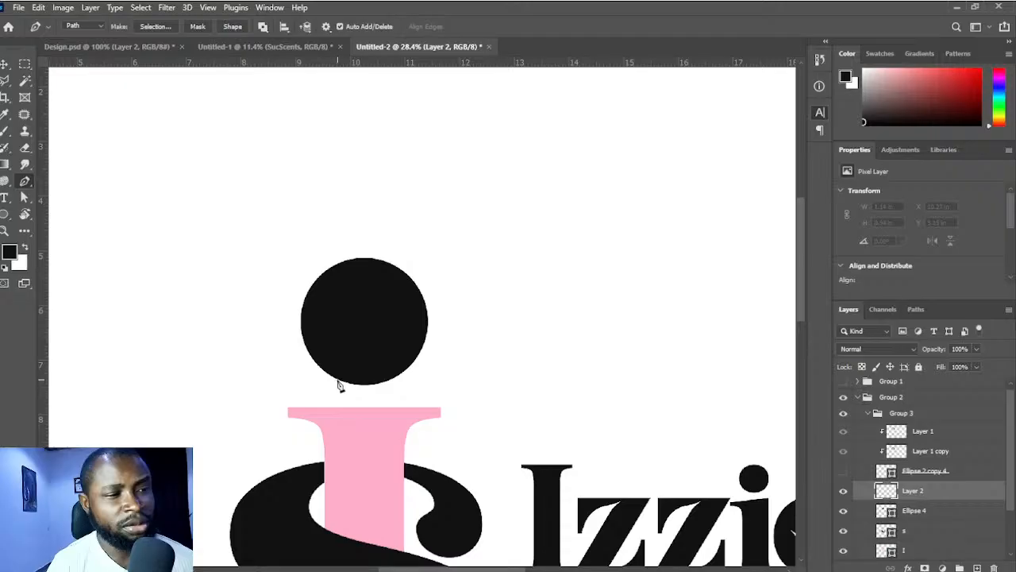
click(339, 384)
scroll(328, 374, up, 1)
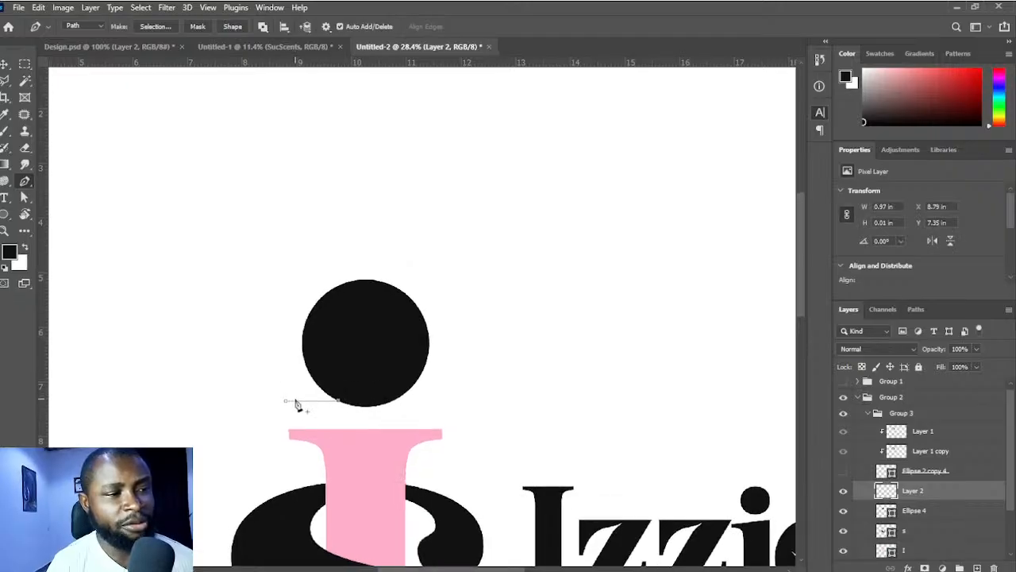
drag(299, 401, 299, 403)
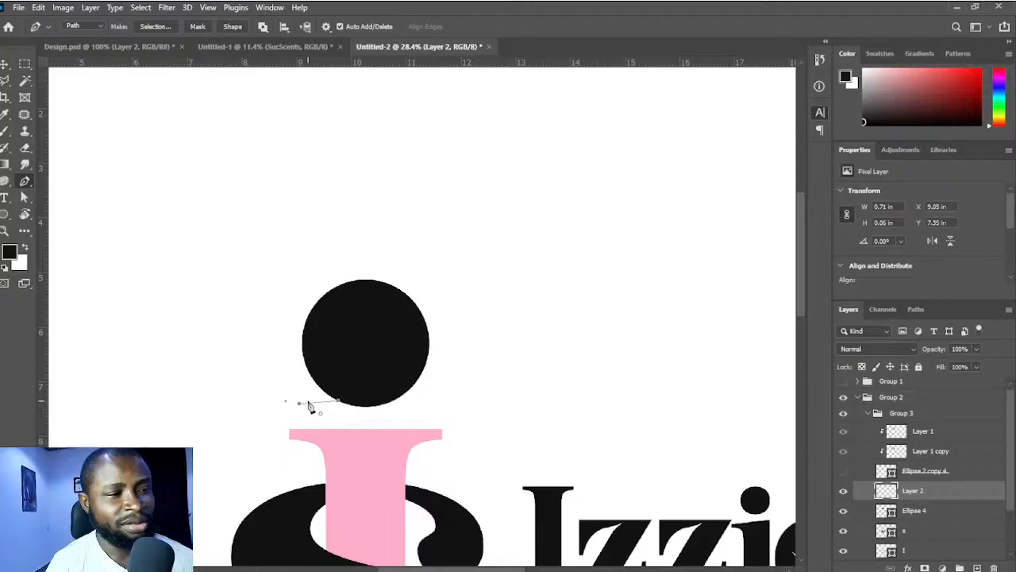
click(330, 295)
key(ctrl+z)
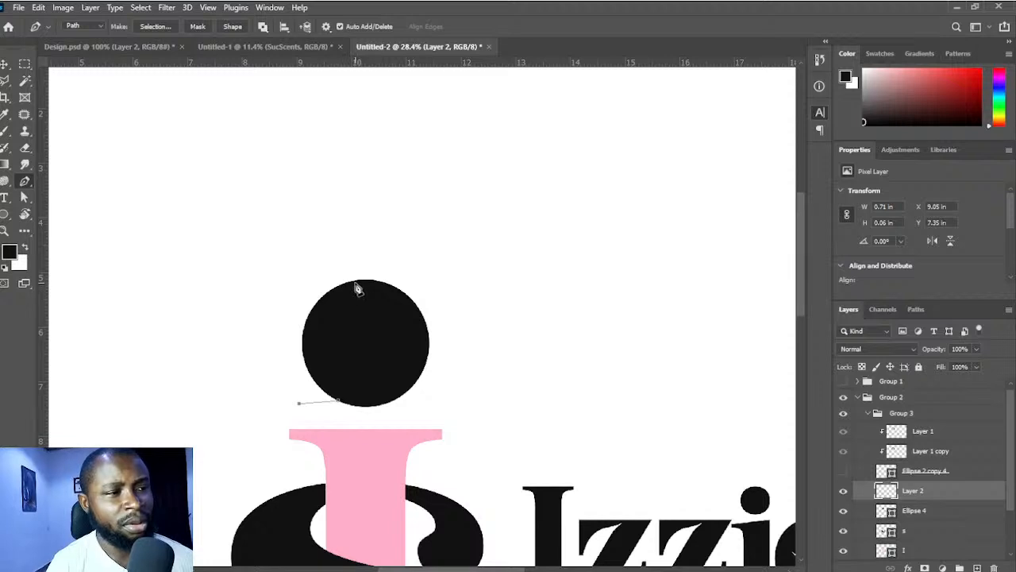
drag(356, 283, 385, 281)
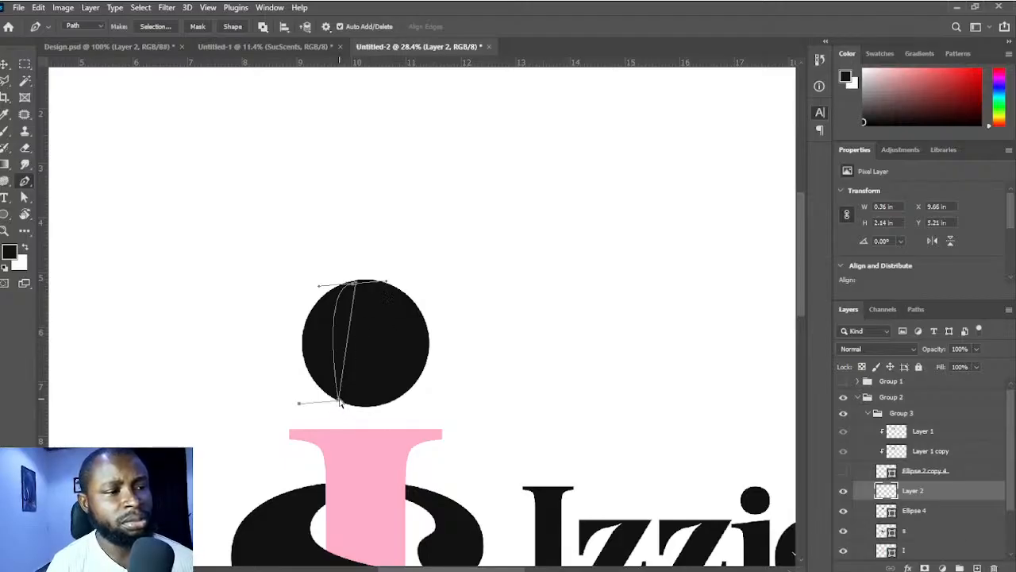
drag(340, 405, 326, 401)
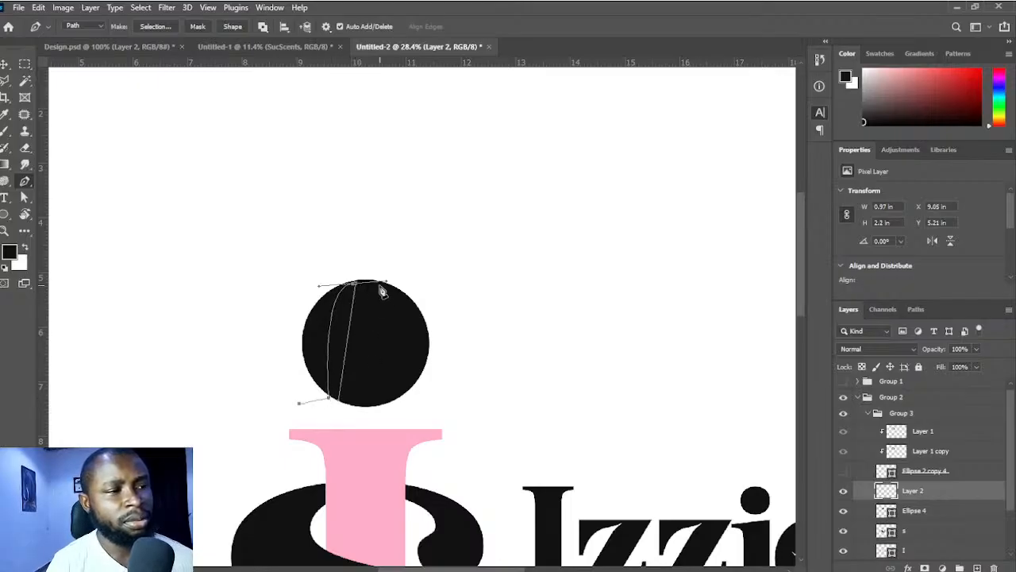
- Continue the pen path down through the head circle to its bottom edge and out to a corner beyond its lower right side
click(377, 412)
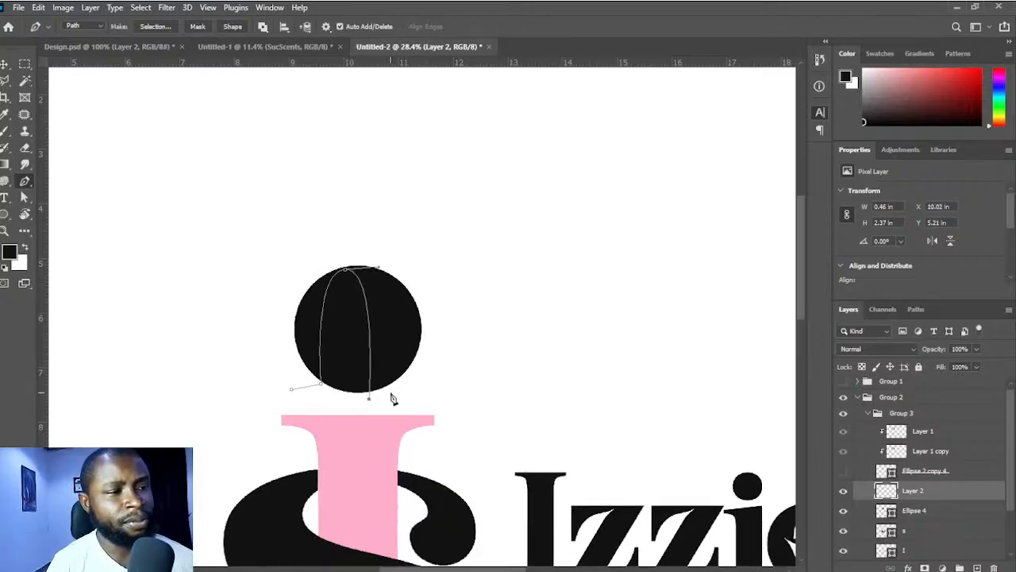
click(421, 382)
drag(414, 358, 411, 383)
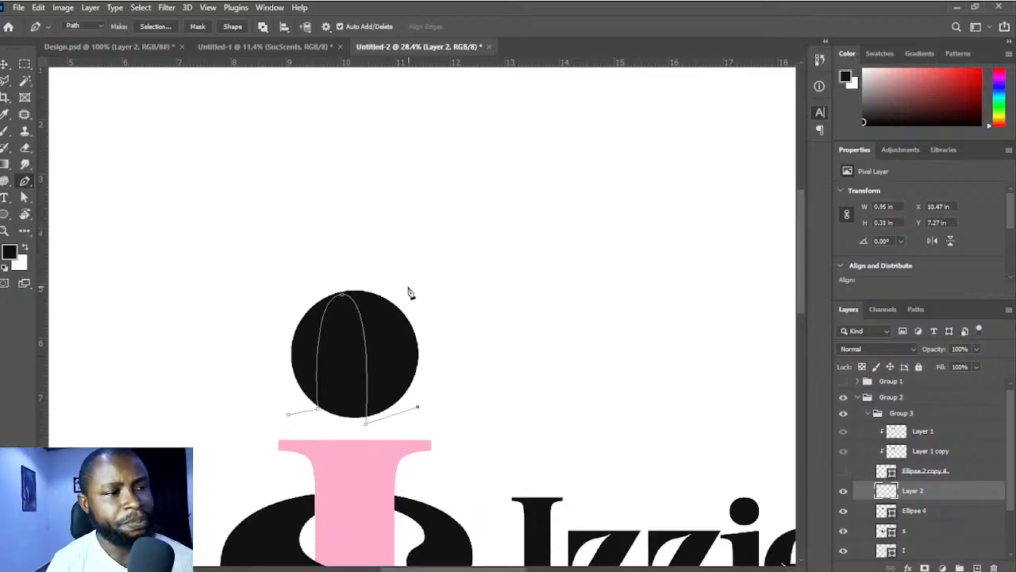
drag(418, 411, 428, 403)
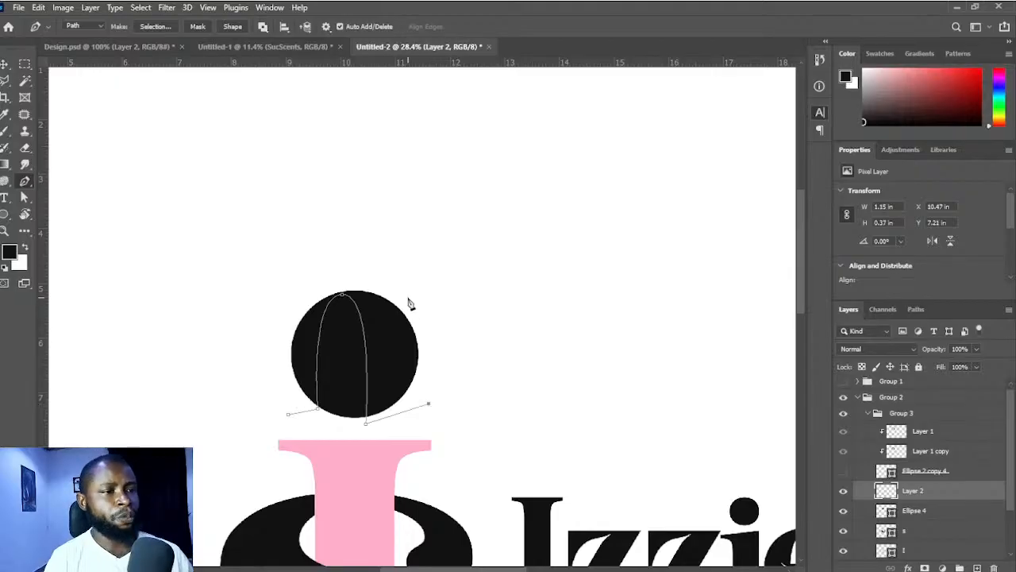
- Curve the path over the circle's top and down its left side, close it at the starting point, and refine the left anchor
click(354, 291)
drag(354, 291, 287, 293)
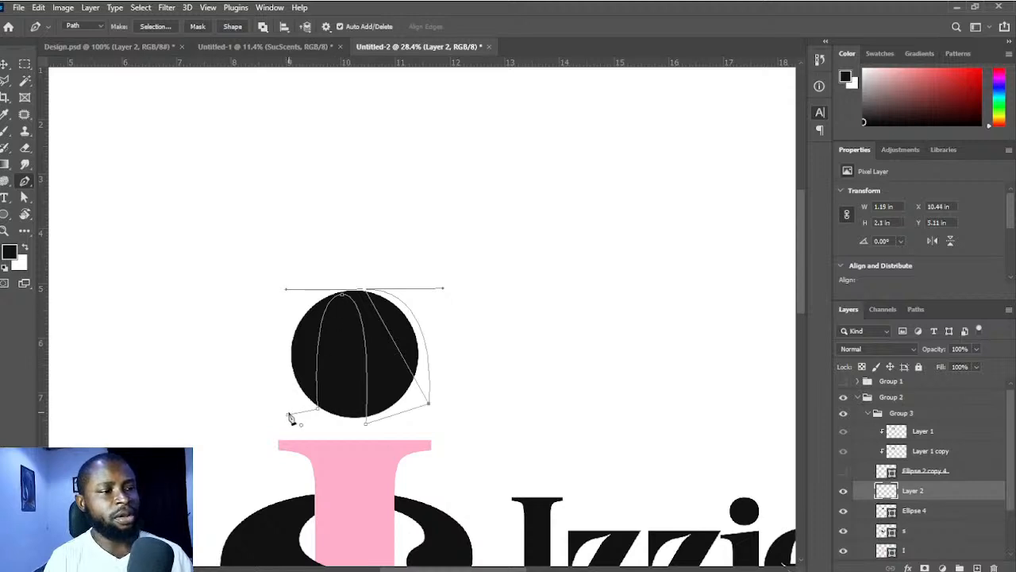
click(285, 365)
drag(285, 358, 294, 364)
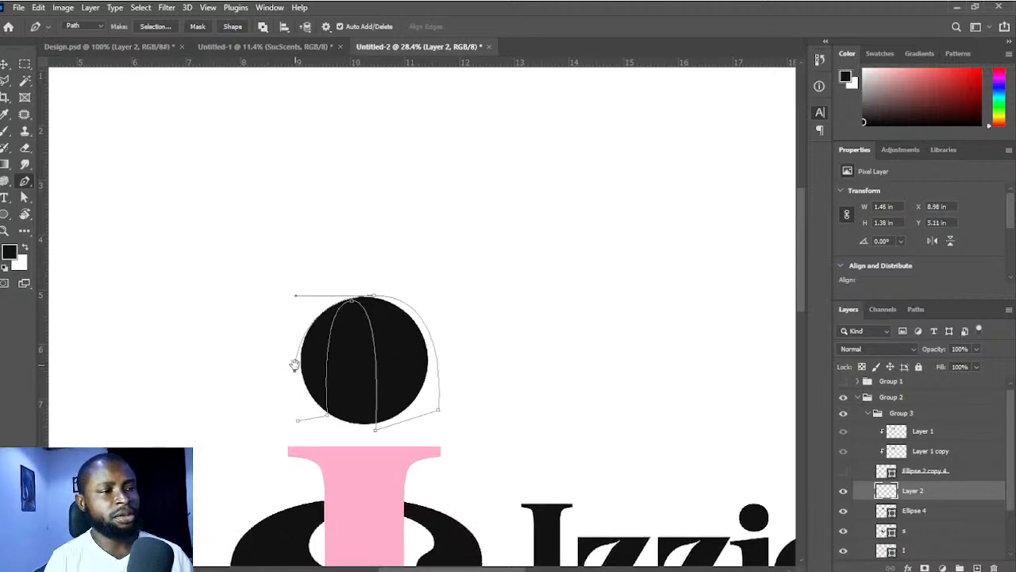
drag(297, 296, 282, 296)
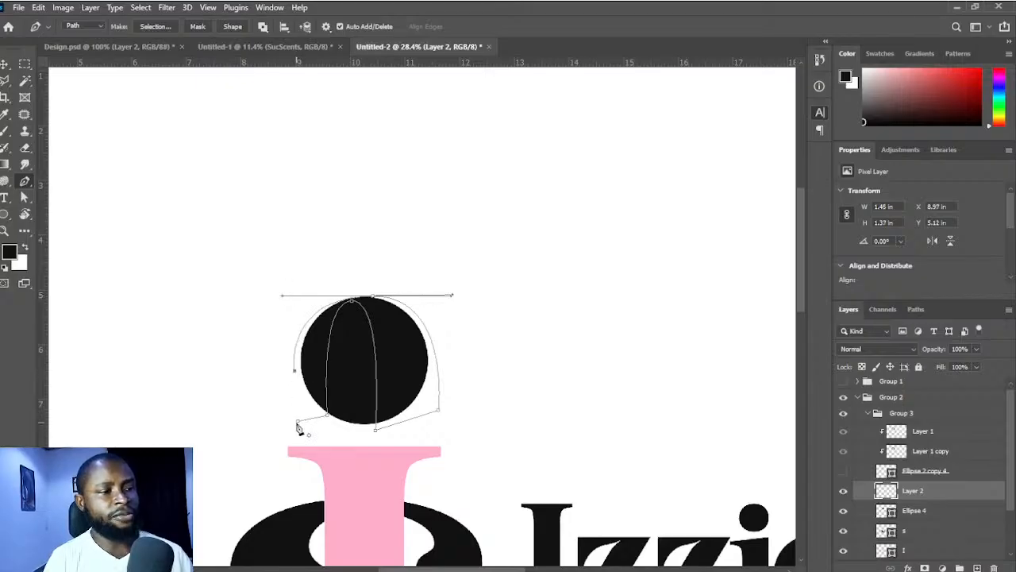
click(299, 422)
drag(298, 421, 303, 423)
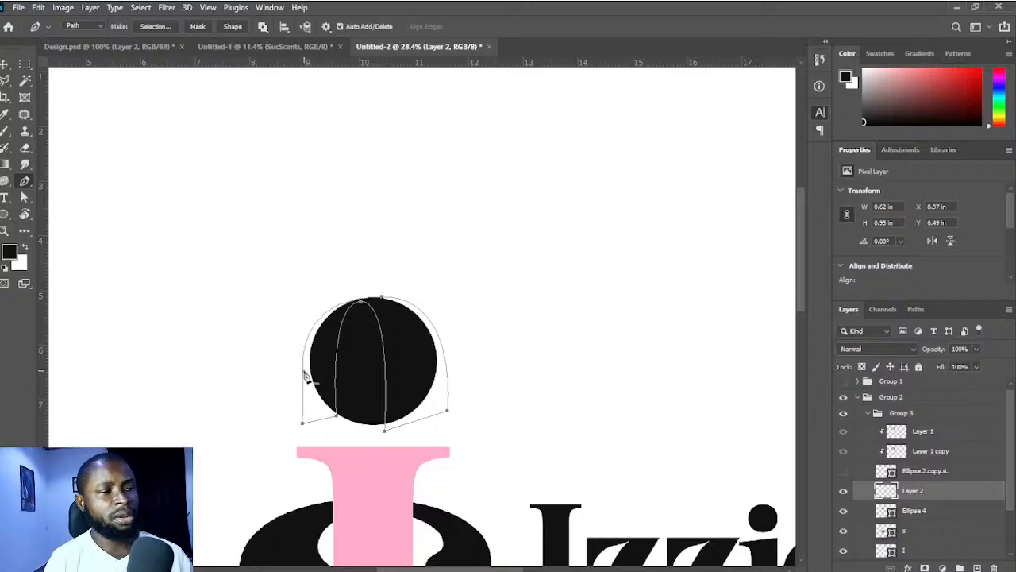
click(303, 372)
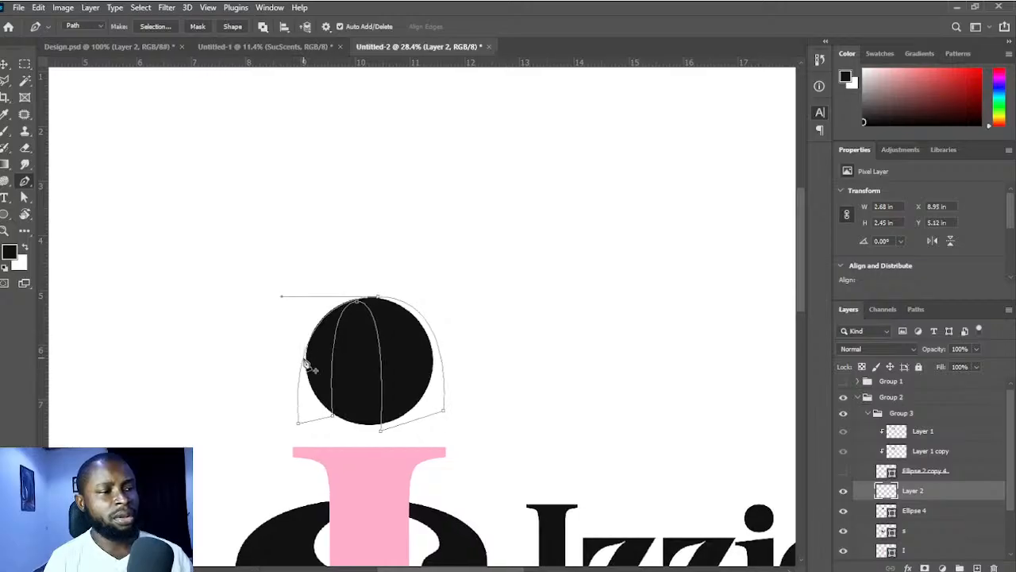
mouse_move(307, 361)
mouse_down()
mouse_move(315, 364)
mouse_move(311, 345)
mouse_up()
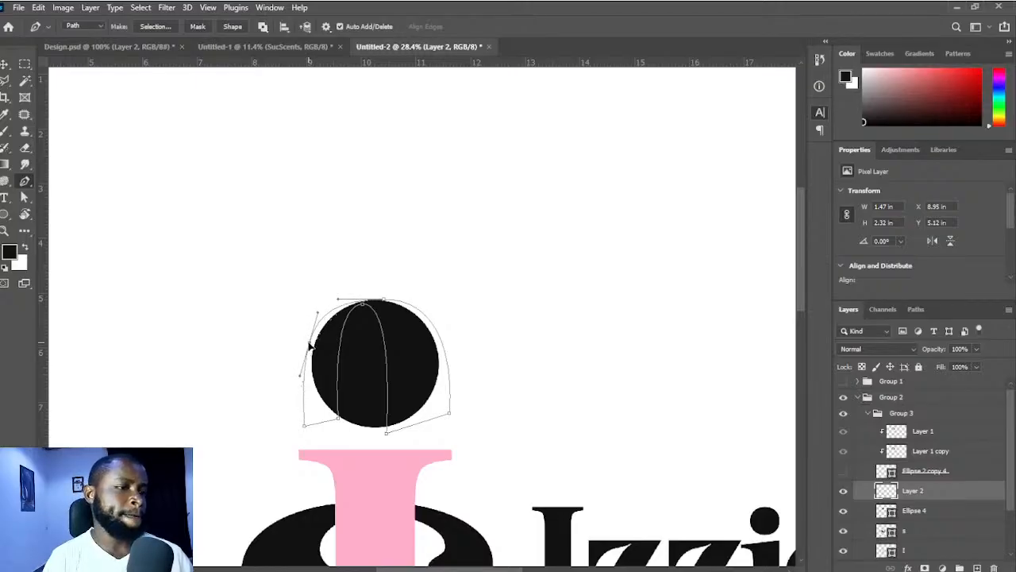
- Convert the closed path into a shape layer and fill it with the pink of the letter I
click(233, 26)
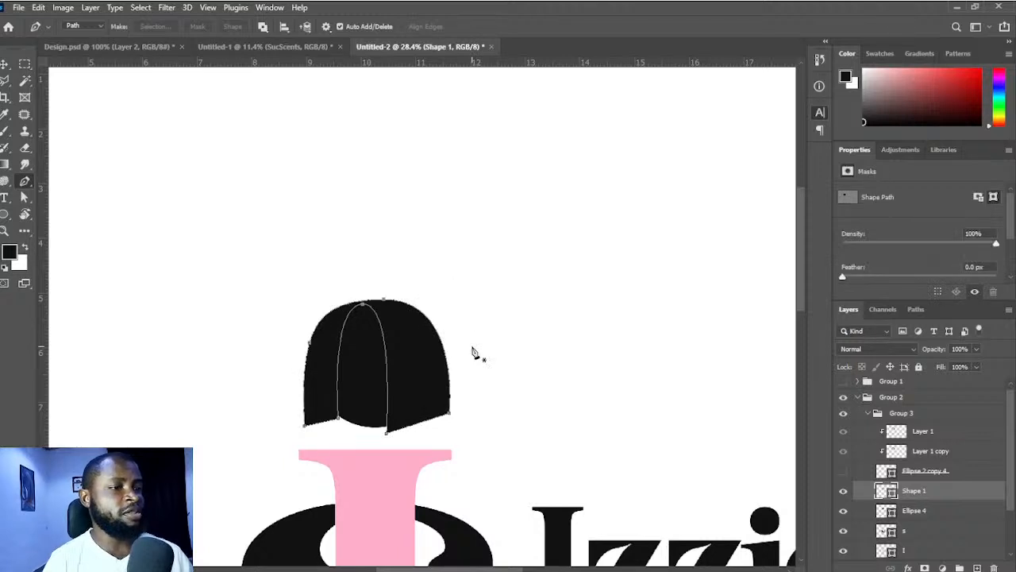
double_click(890, 492)
click(386, 481)
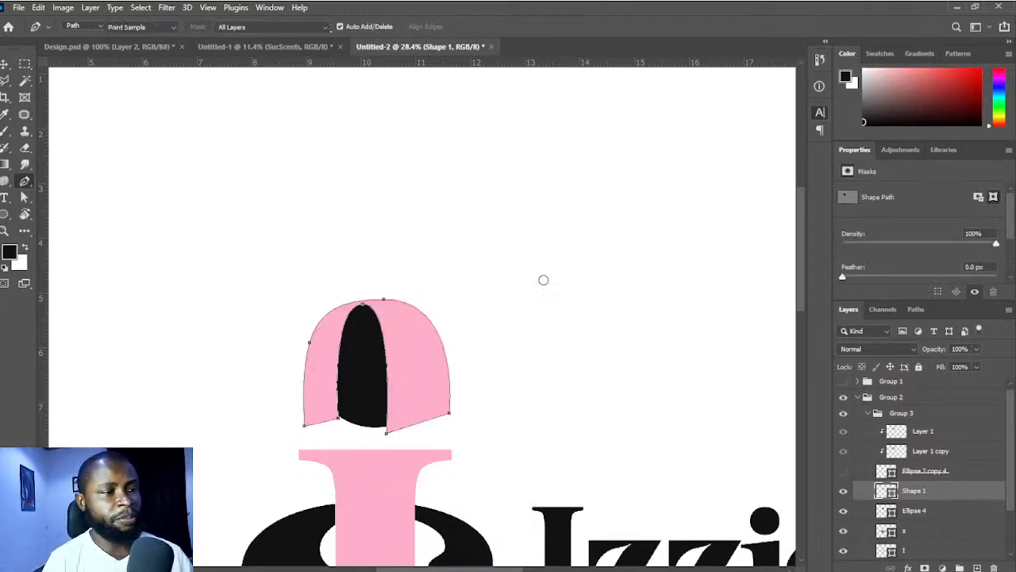
click(748, 162)
- Move the lower left corner anchor of the pink hair shape slightly down to adjust its outline
scroll(370, 347, up, 4)
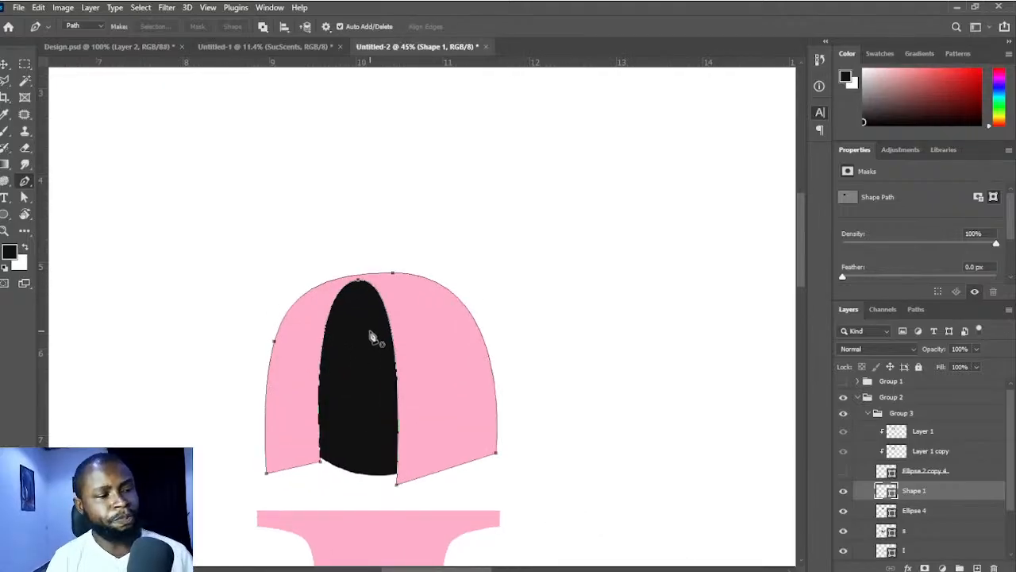
key(b)
key(v)
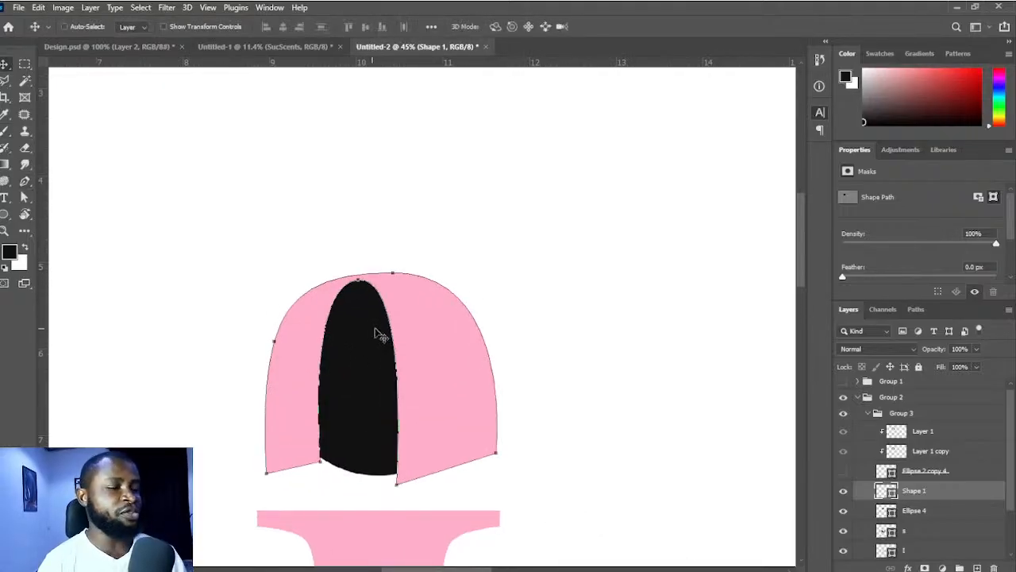
key(a)
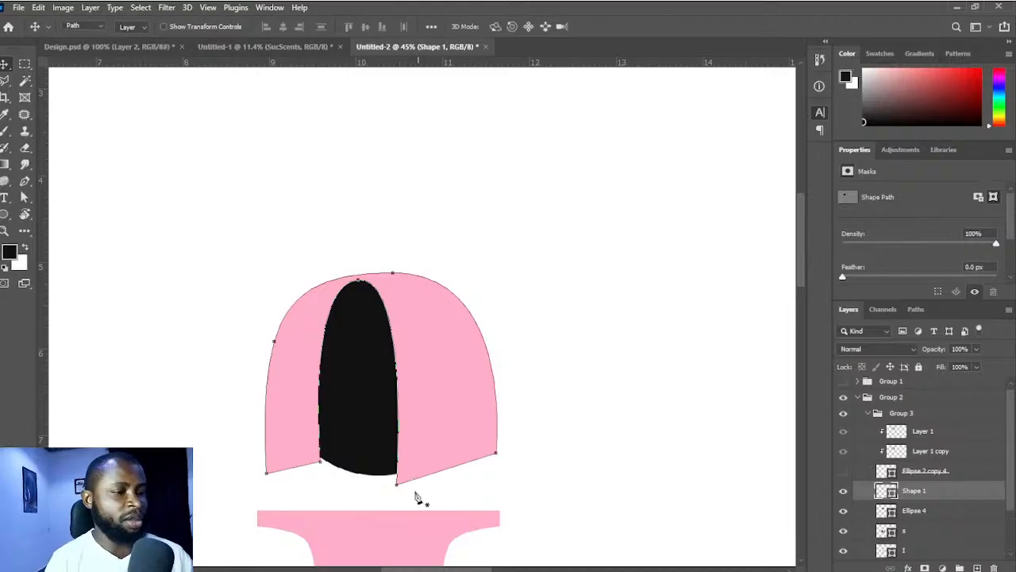
drag(339, 411, 408, 374)
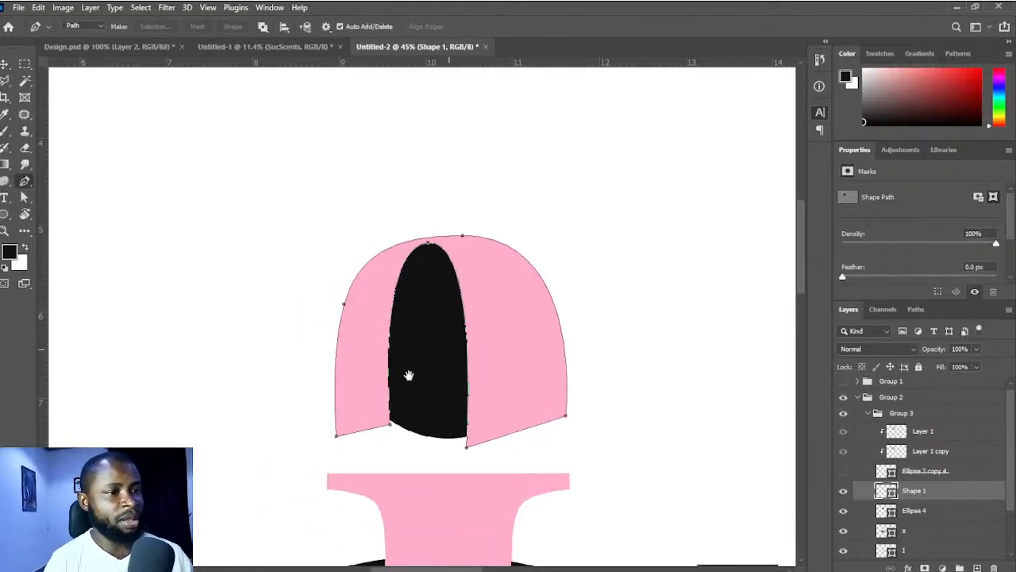
ctrl+click(337, 436)
mouse_move(339, 436)
mouse_down()
mouse_move(347, 437)
mouse_move(339, 439)
mouse_up()
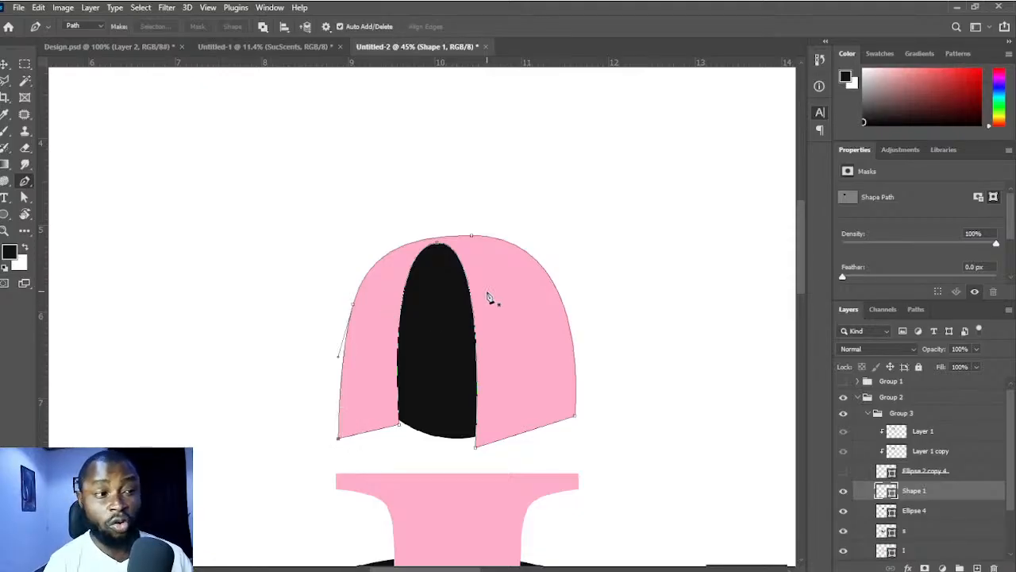
key(v)
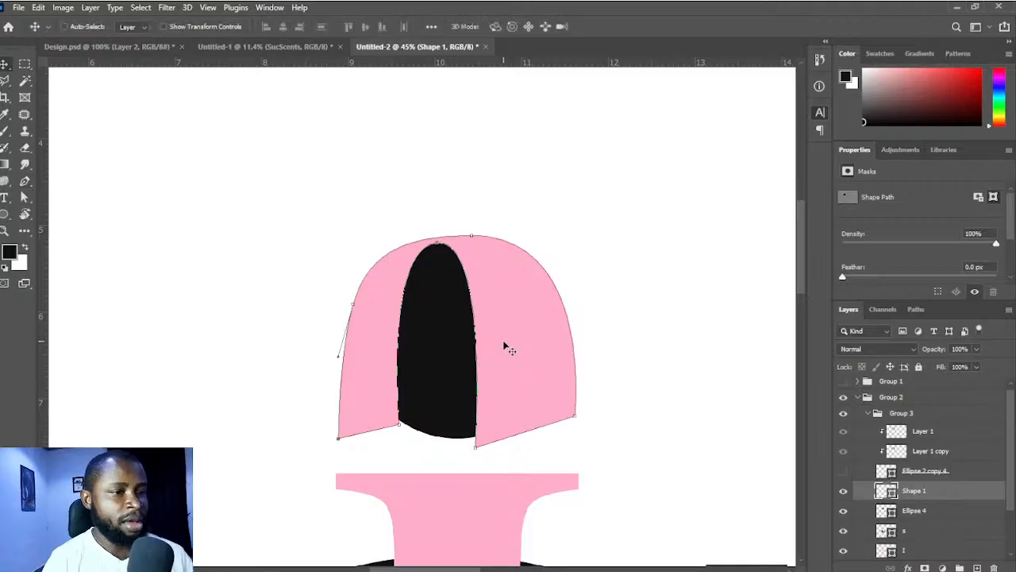
drag(497, 347, 464, 332)
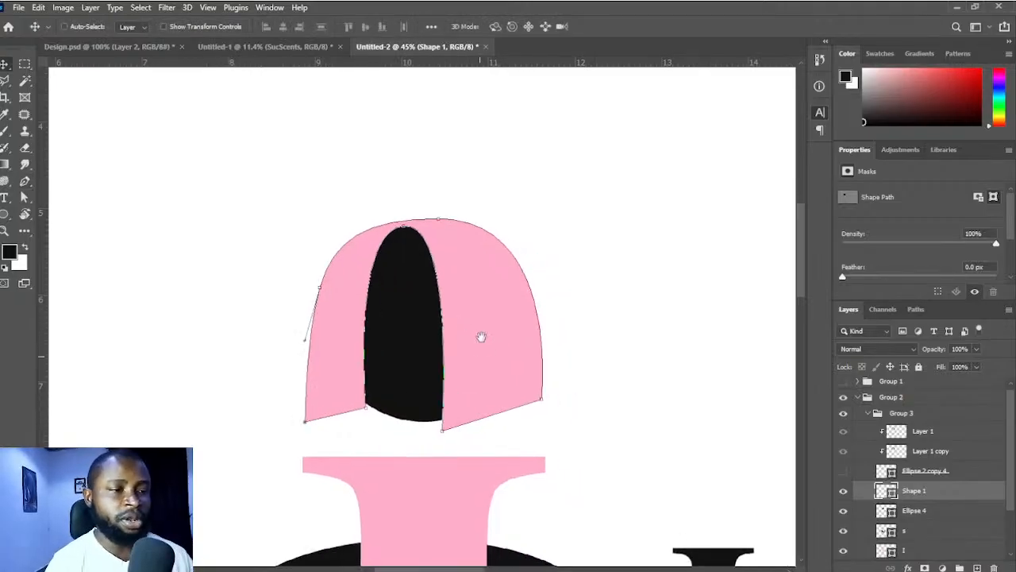
scroll(476, 334, down, 4)
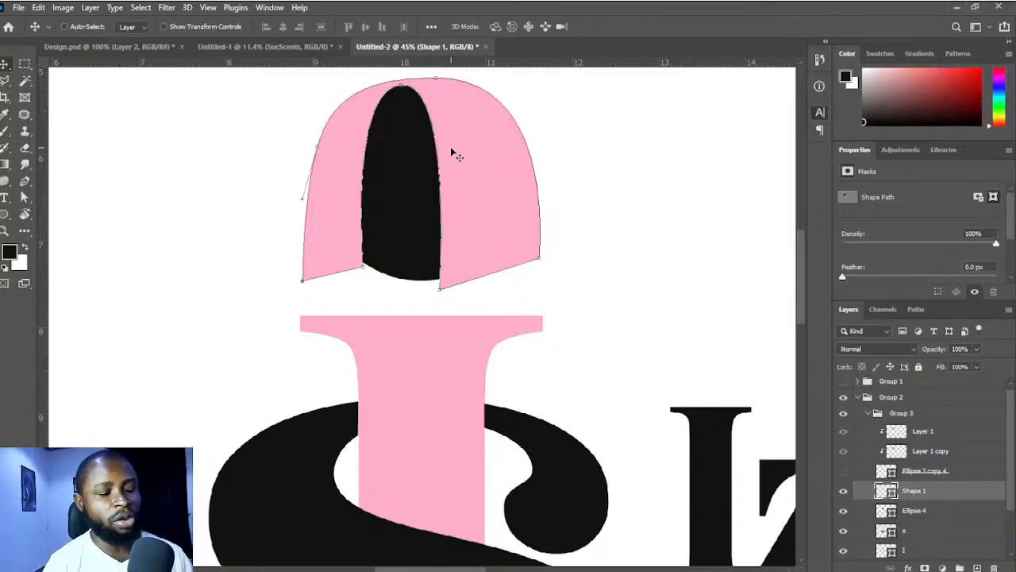
drag(394, 153, 388, 218)
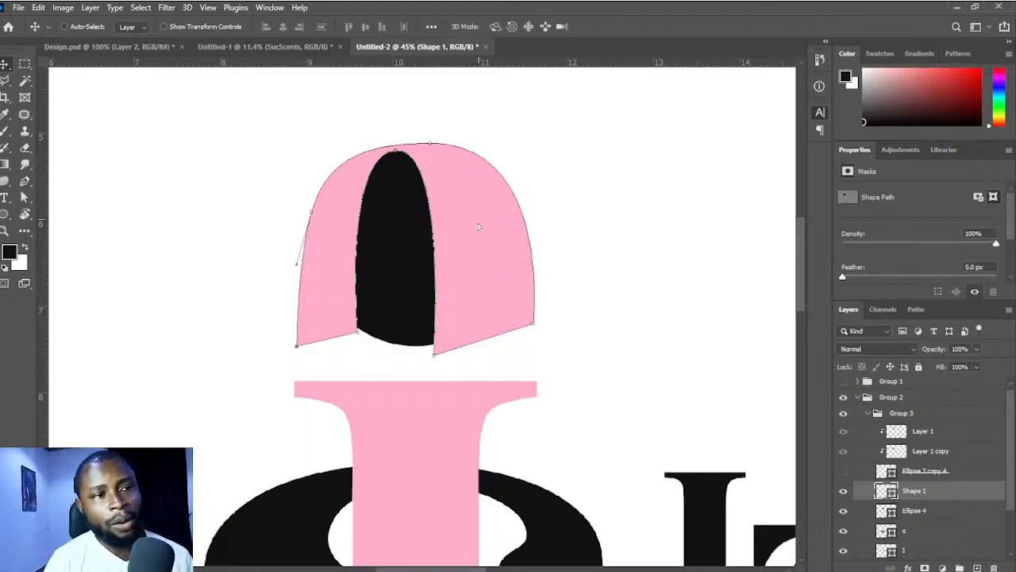
mouse_move(482, 228)
mouse_down()
mouse_move(467, 226)
mouse_move(467, 212)
mouse_move(479, 230)
mouse_up()
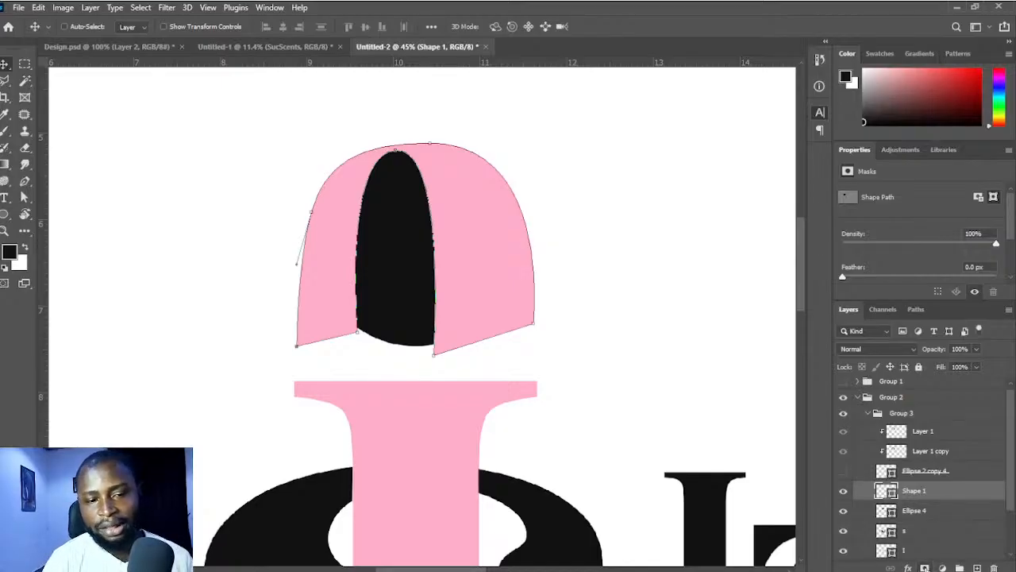
- Add a layer mask to the pink hair shape and toggle the black head circle's visibility off and on to compare
click(925, 568)
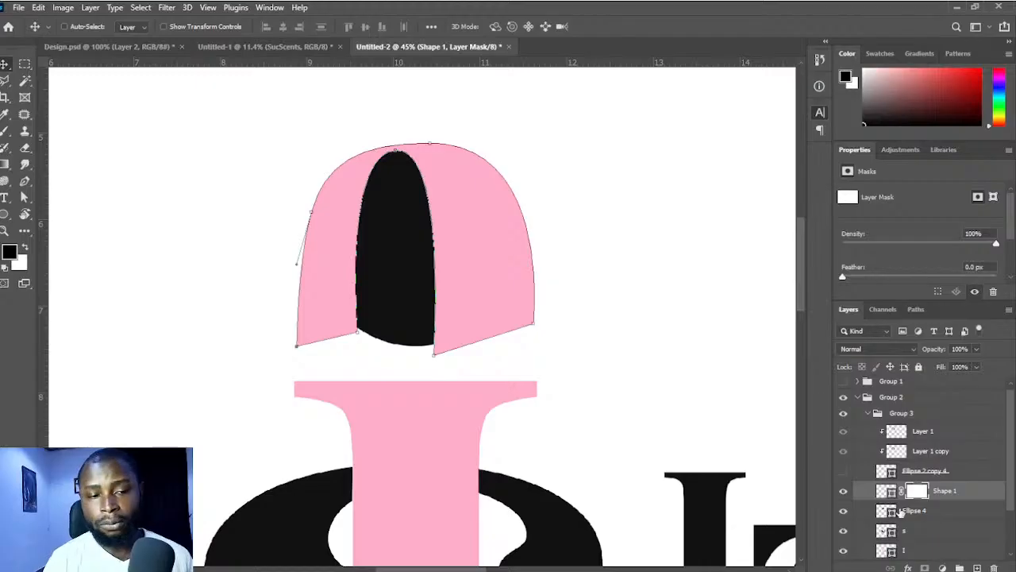
click(844, 514)
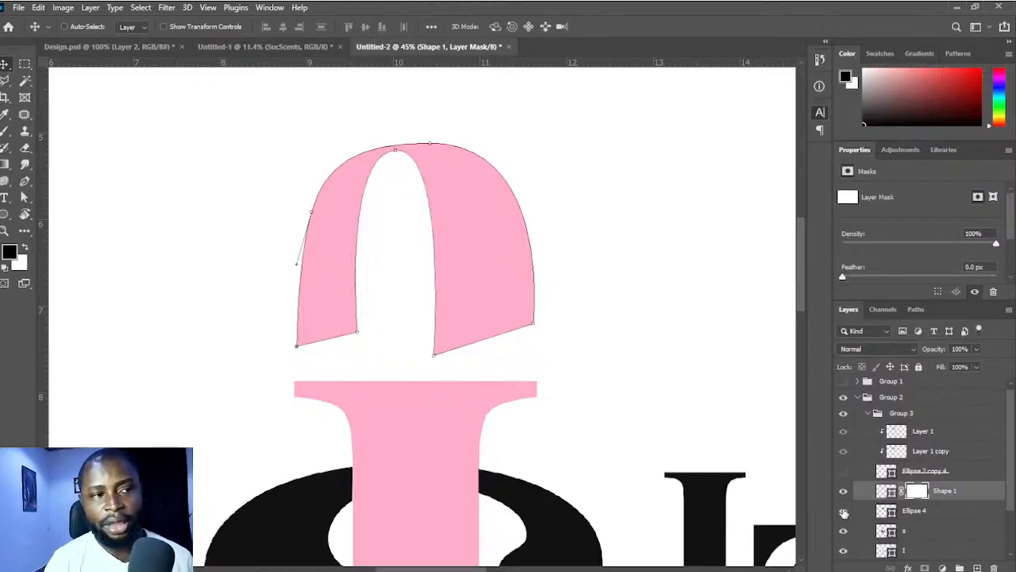
click(844, 514)
click(844, 514)
click(844, 513)
click(844, 513)
click(844, 514)
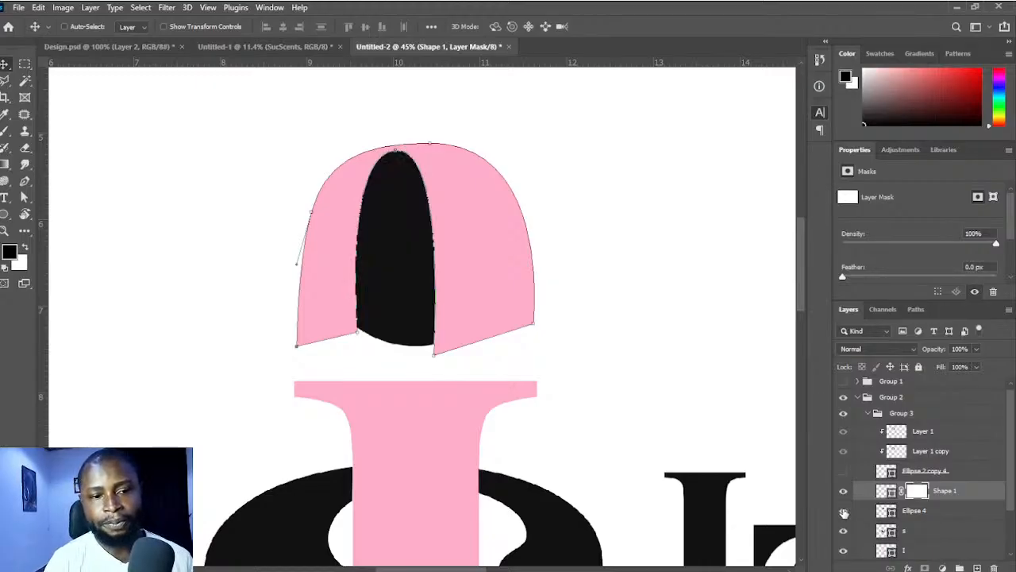
- Load the head circle's outline as a selection and make the pink hair shape's layer mask active
click(873, 510)
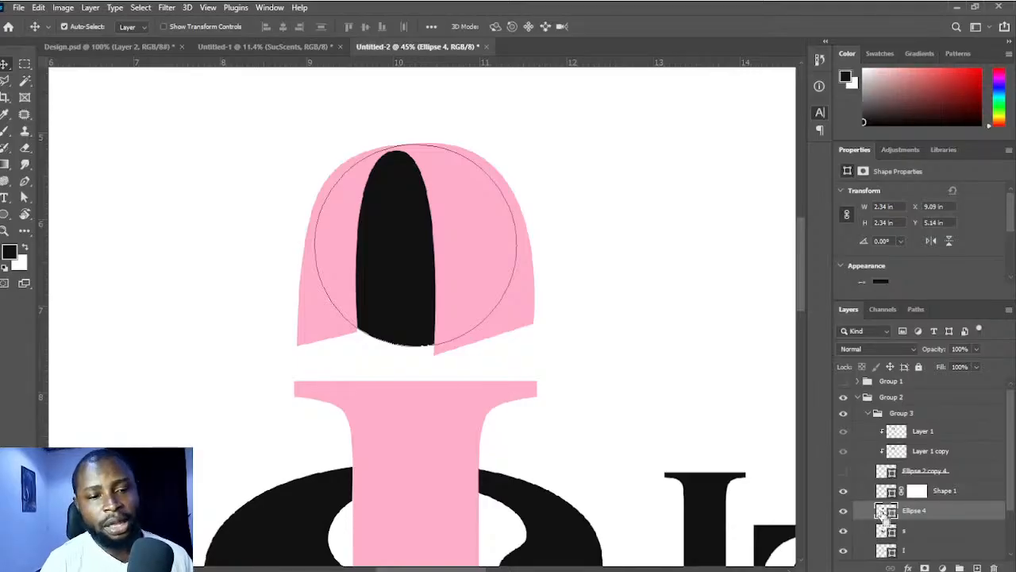
ctrl+click(885, 512)
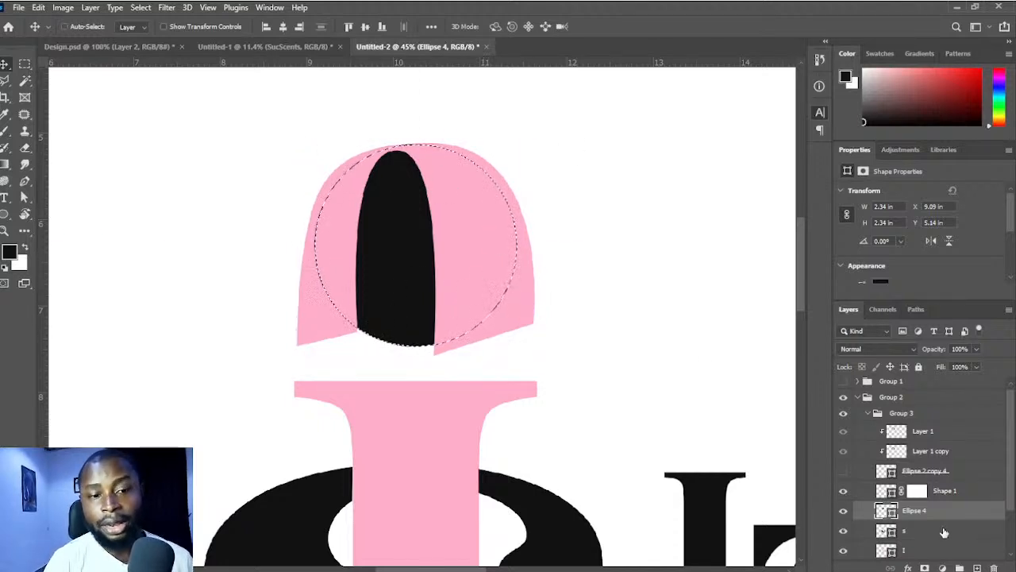
click(918, 492)
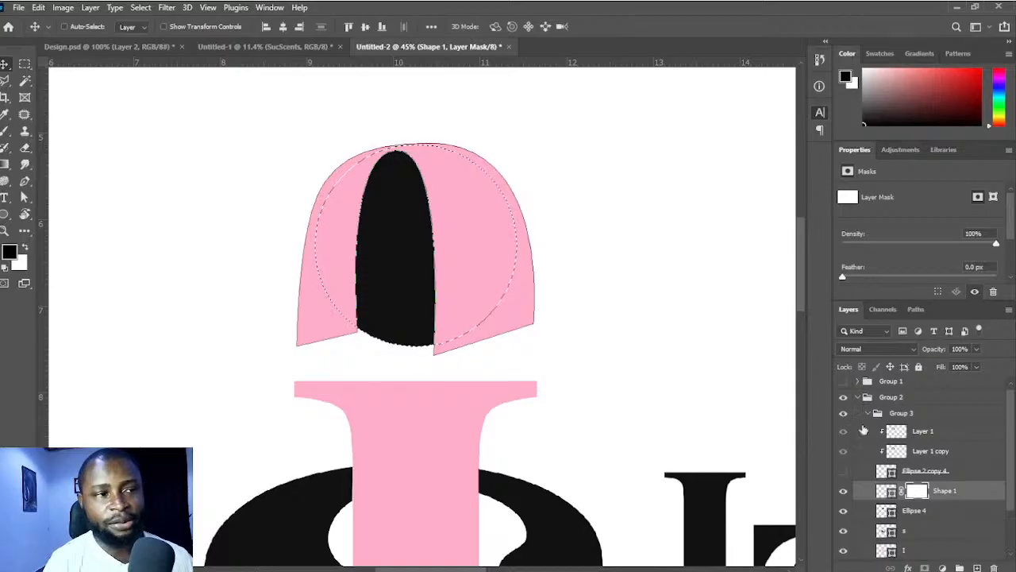
- Try a black brush stroke on the mask inside the selection, undo it, and set the foreground colour to dark grey
key(b)
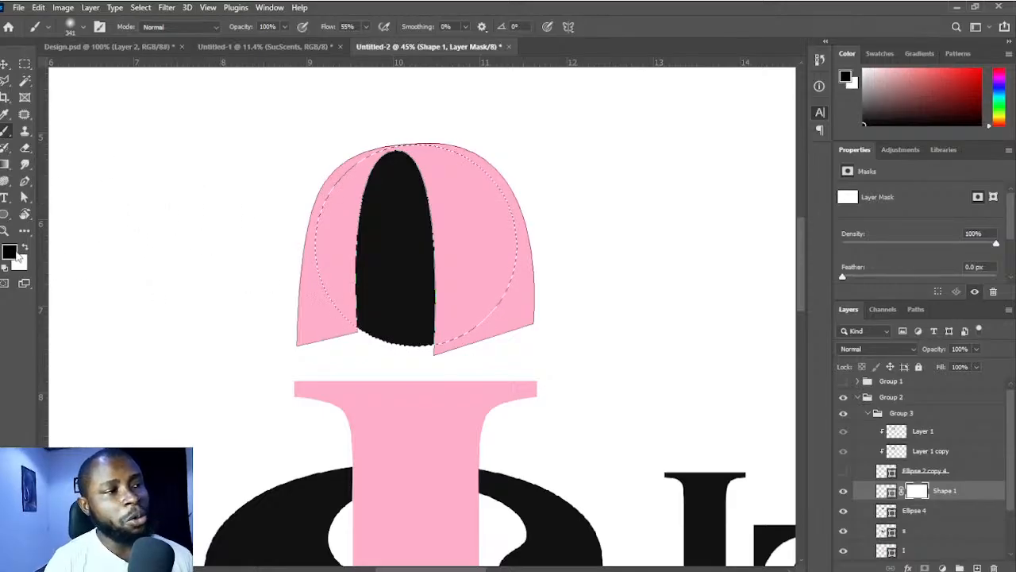
click(331, 212)
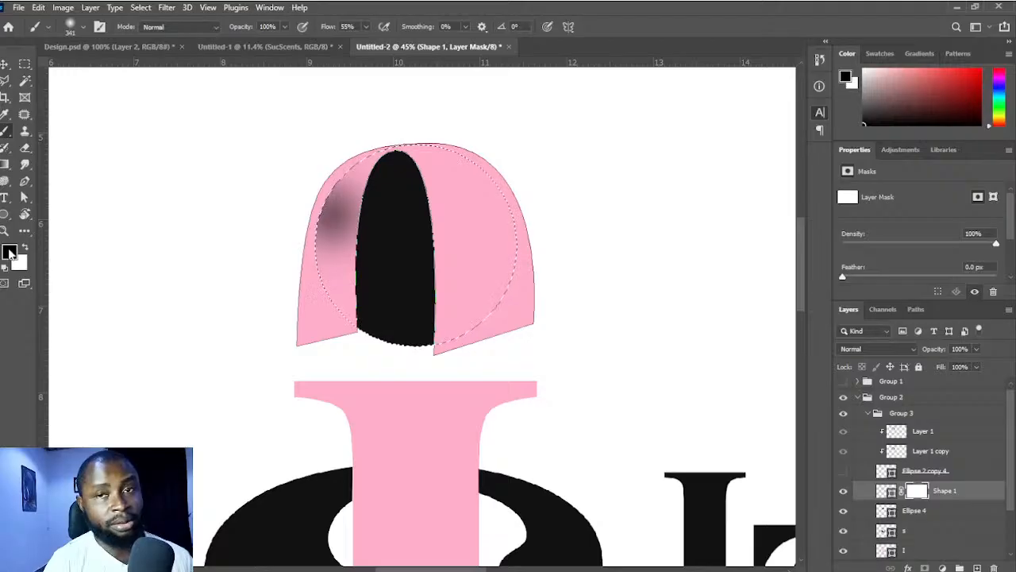
key(ctrl+z)
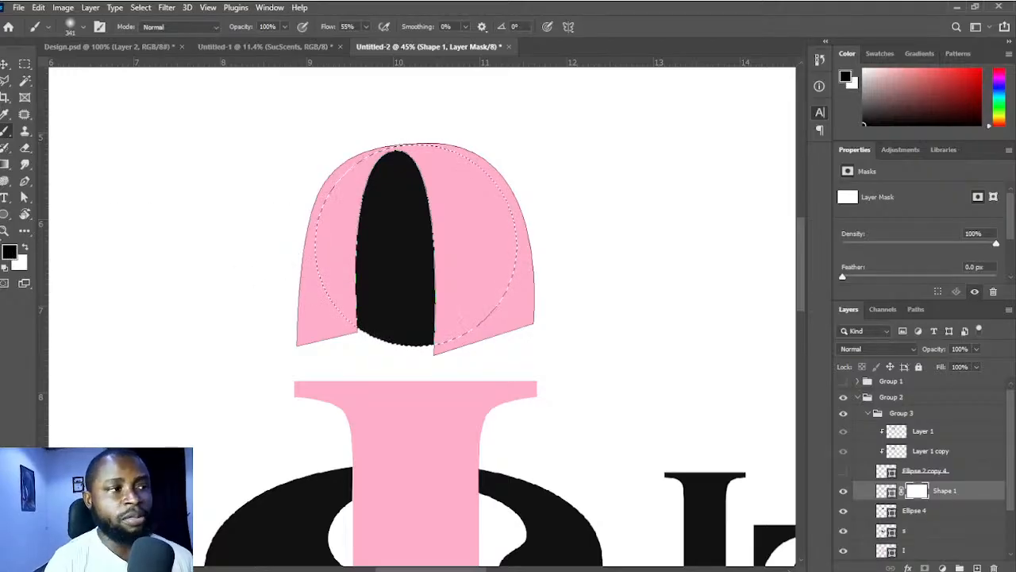
key(i)
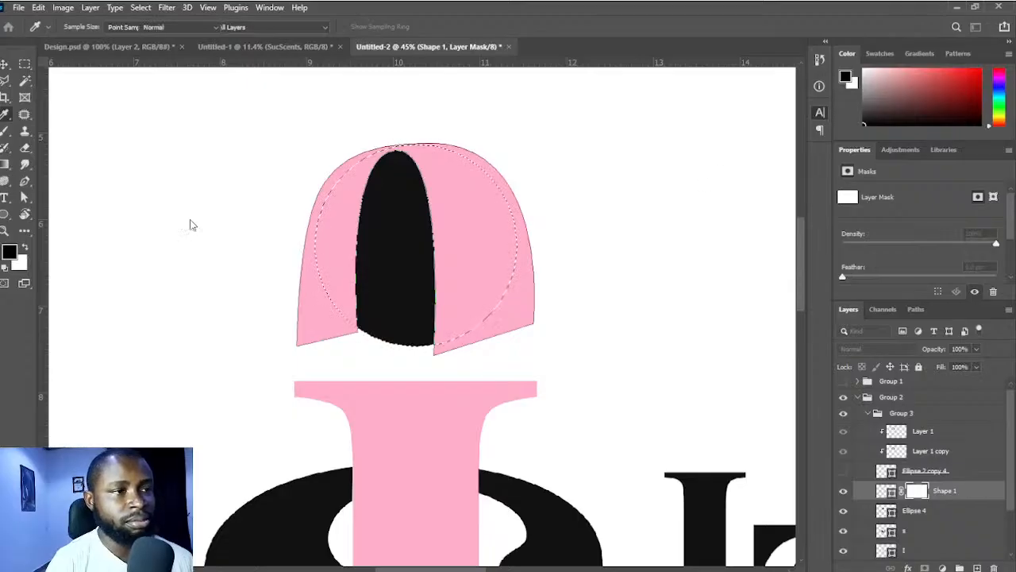
key(b)
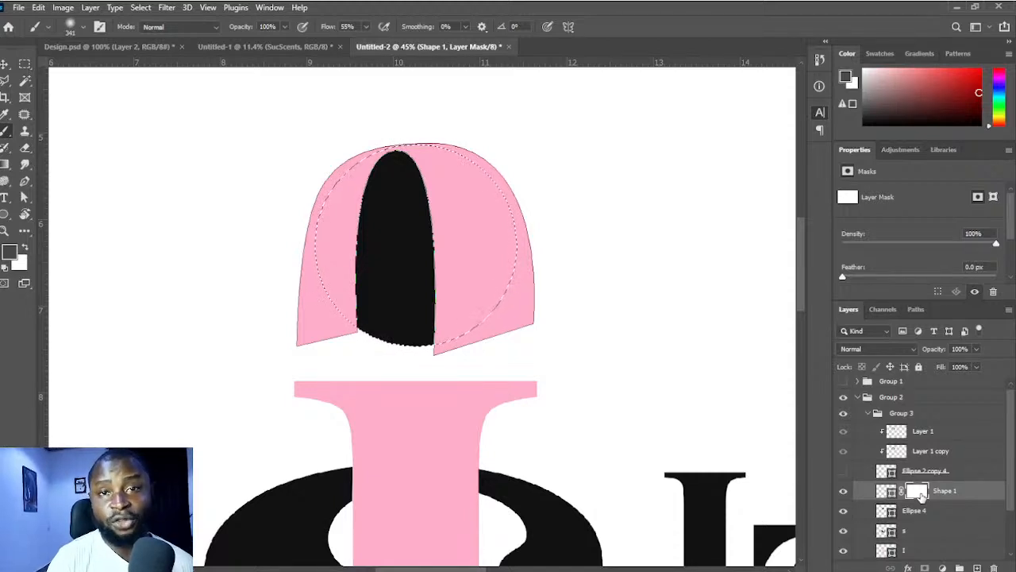
- Reset the foreground colour to black and swap it with the white background colour
click(9, 253)
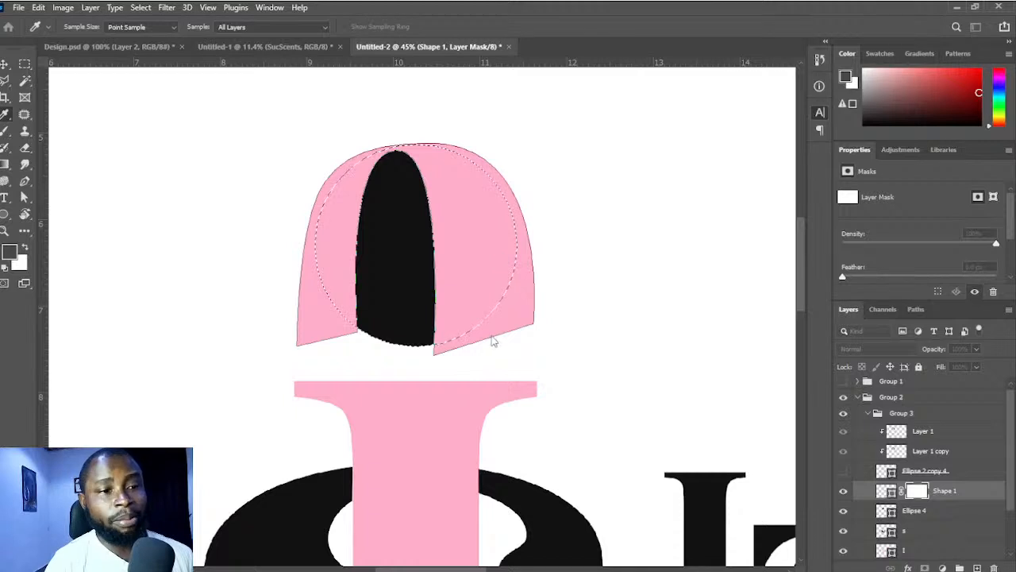
key(b)
click(6, 263)
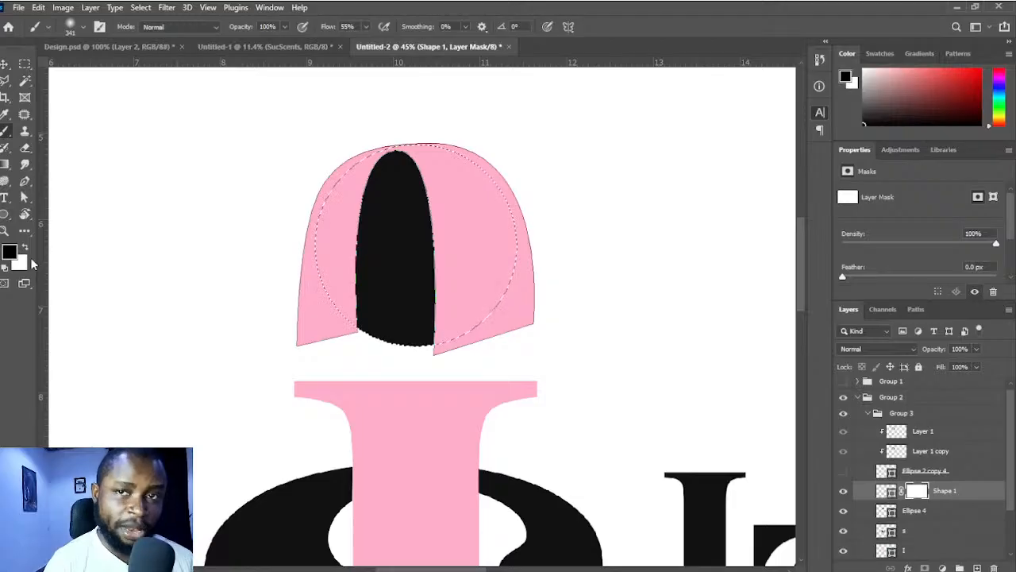
key(x)
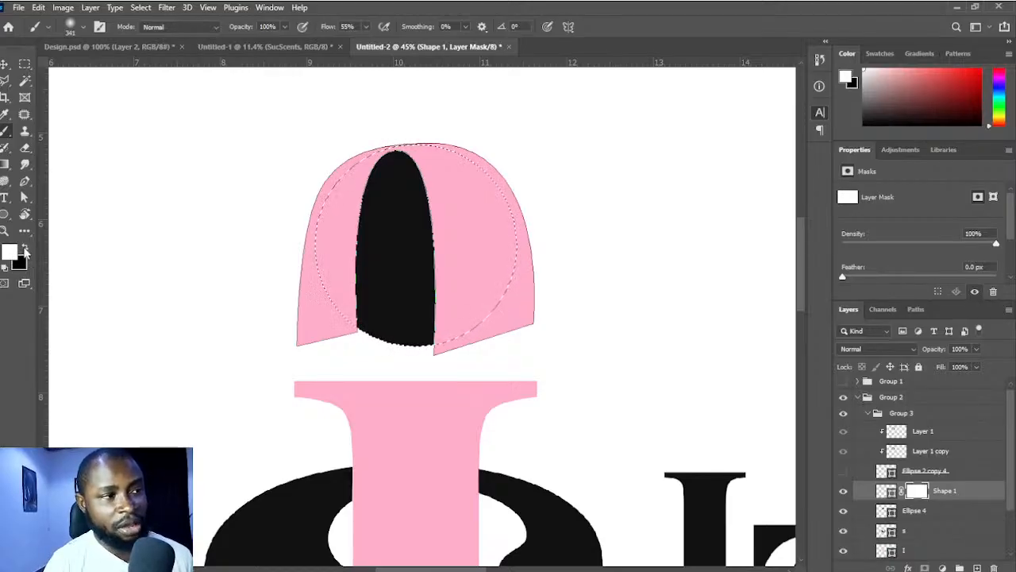
- Set the foreground to black and the brush flow to 100%, and paint out the pink over the circle's lower-left part on the mask
click(25, 251)
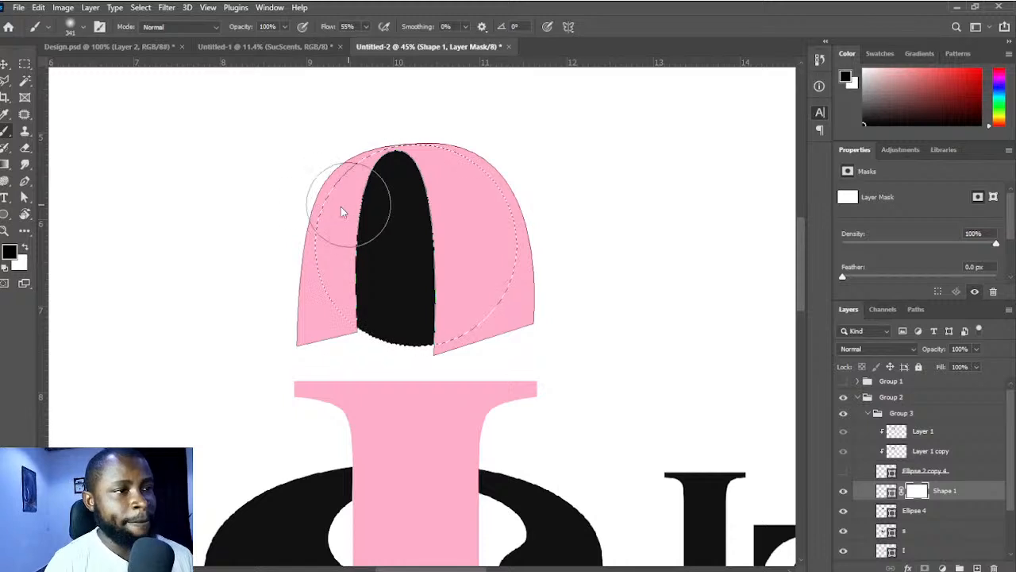
mouse_move(341, 206)
mouse_down()
mouse_move(354, 208)
mouse_move(316, 212)
mouse_up()
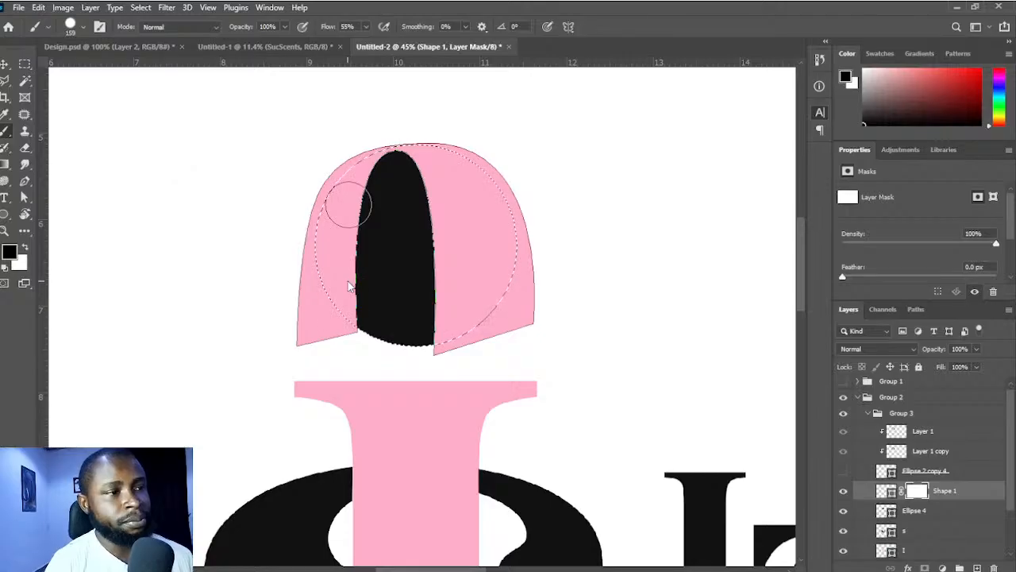
mouse_move(340, 282)
mouse_down()
mouse_move(347, 268)
mouse_move(347, 278)
mouse_move(332, 266)
mouse_move(352, 286)
mouse_move(343, 246)
mouse_move(343, 254)
mouse_up()
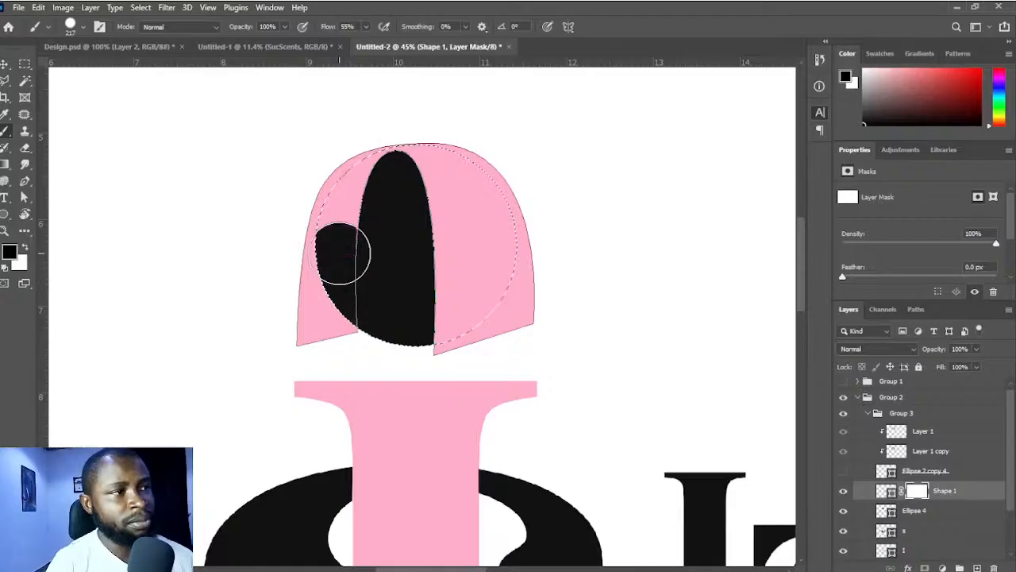
key(shift+0)
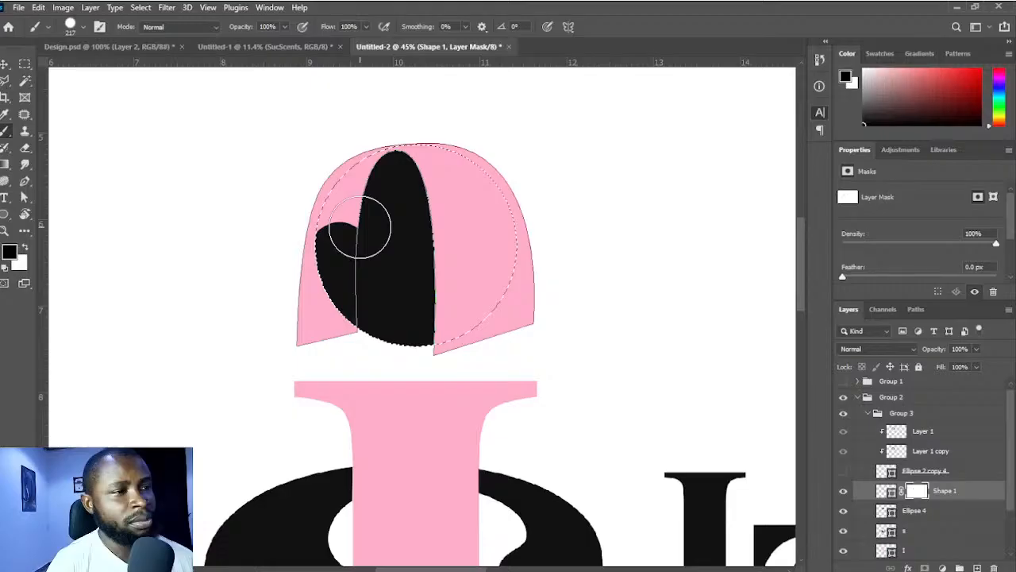
drag(360, 227, 365, 199)
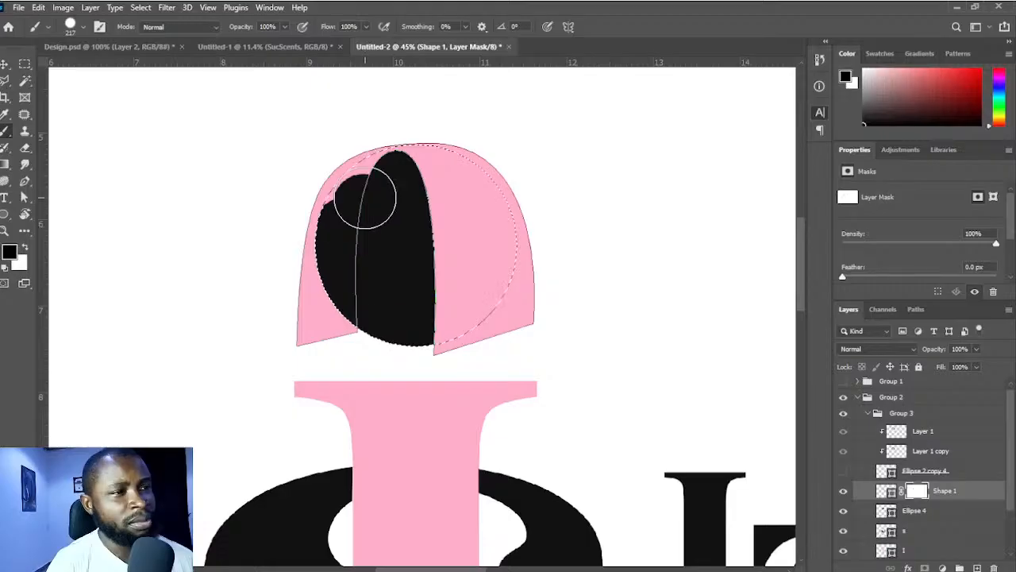
- Try painting out the remaining pink along the circle's upper-left edge with a 242 px brush, and undo those strokes
scroll(365, 198, up, 3)
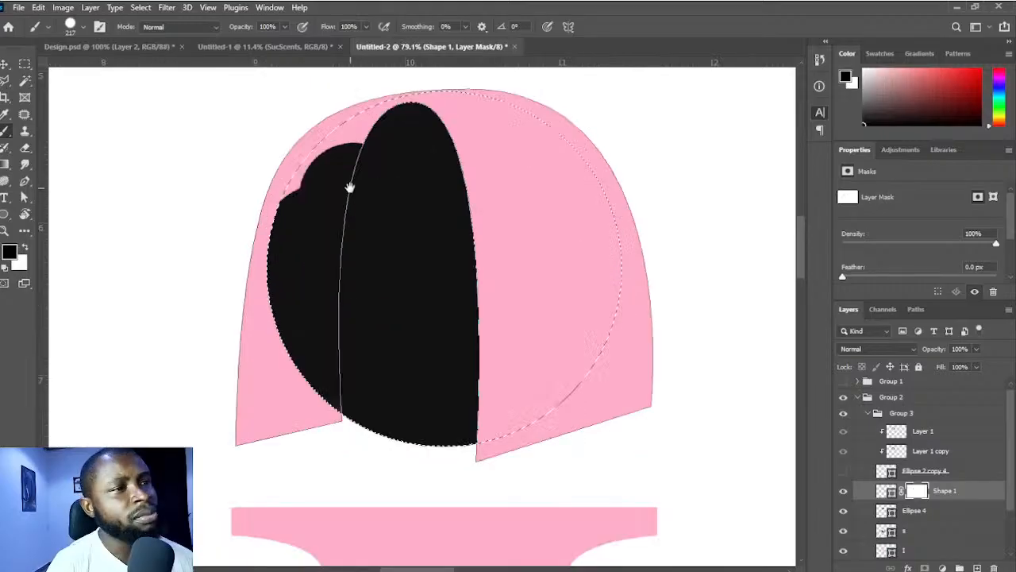
drag(349, 187, 357, 243)
key(])
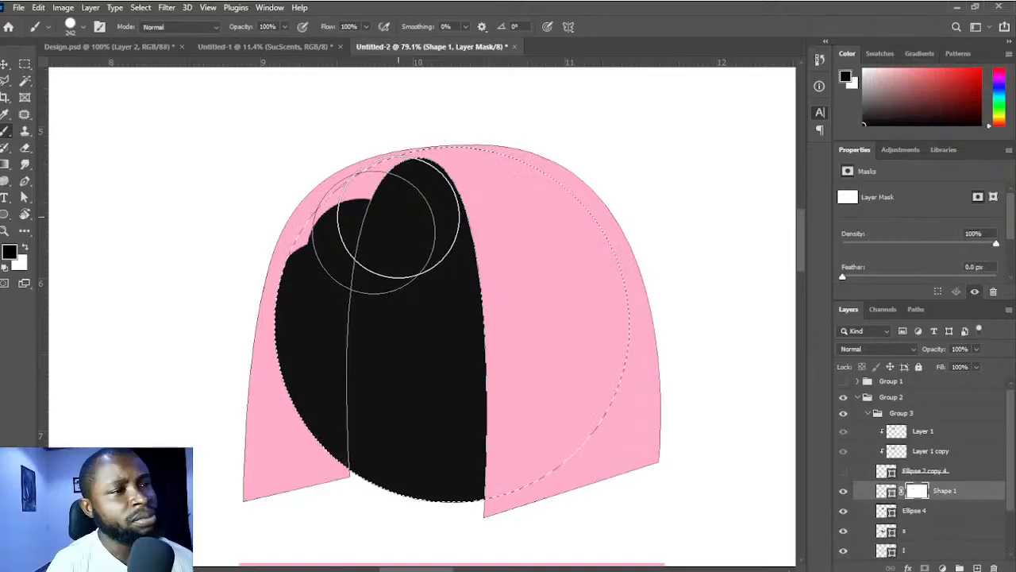
drag(399, 217, 360, 261)
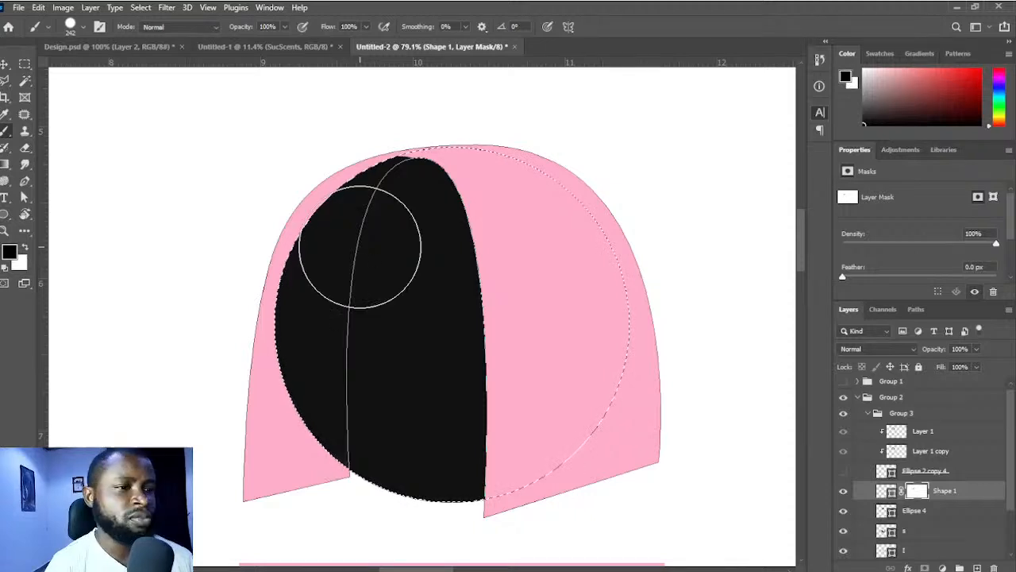
scroll(359, 246, up, 2)
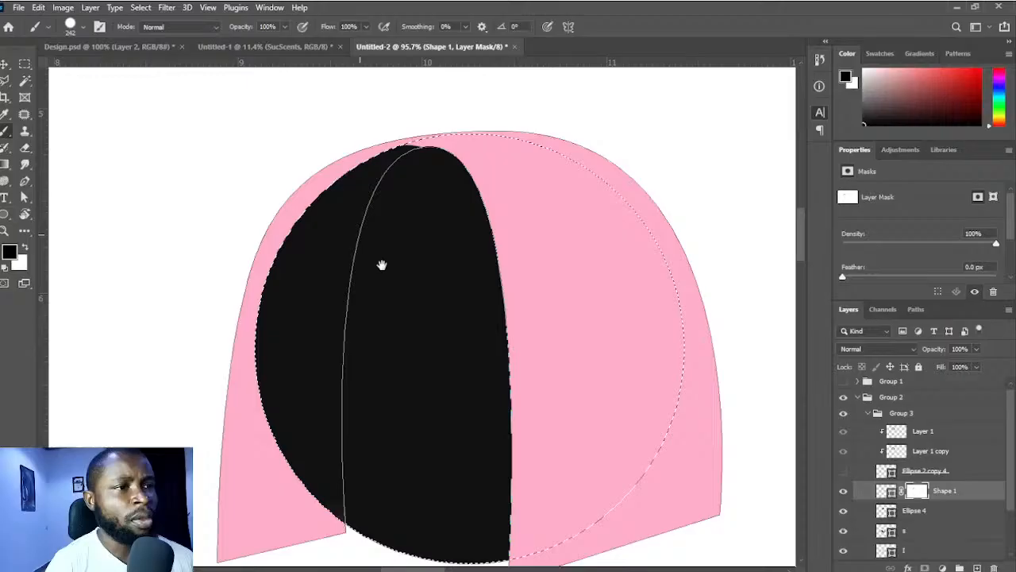
scroll(381, 264, up, 2)
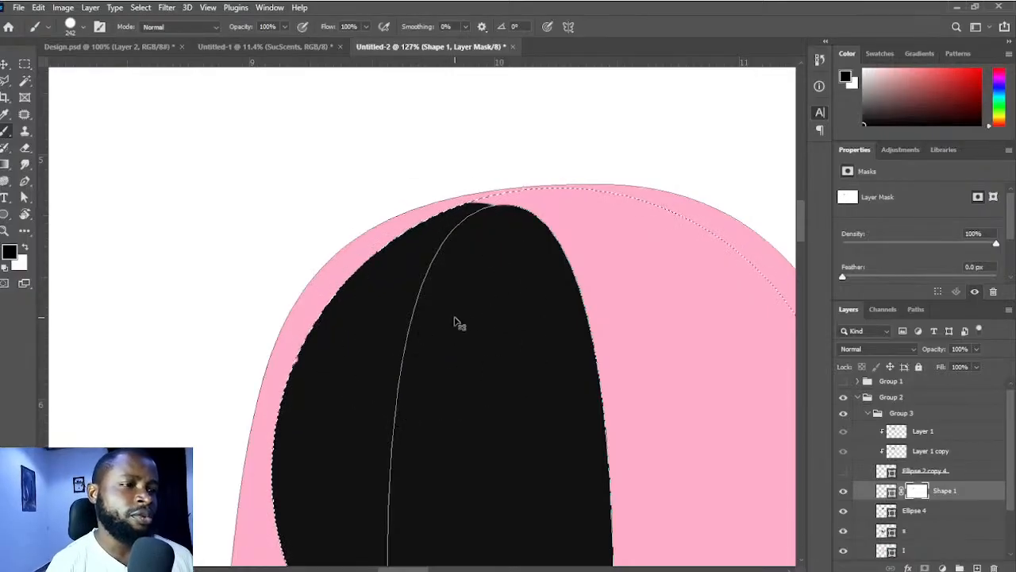
drag(459, 323, 472, 306)
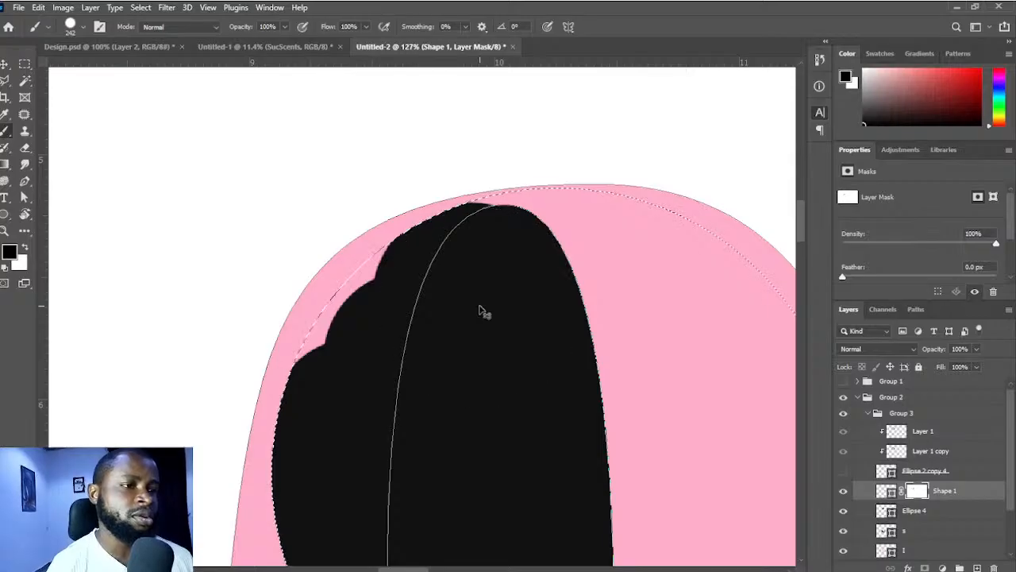
key(ctrl+z)
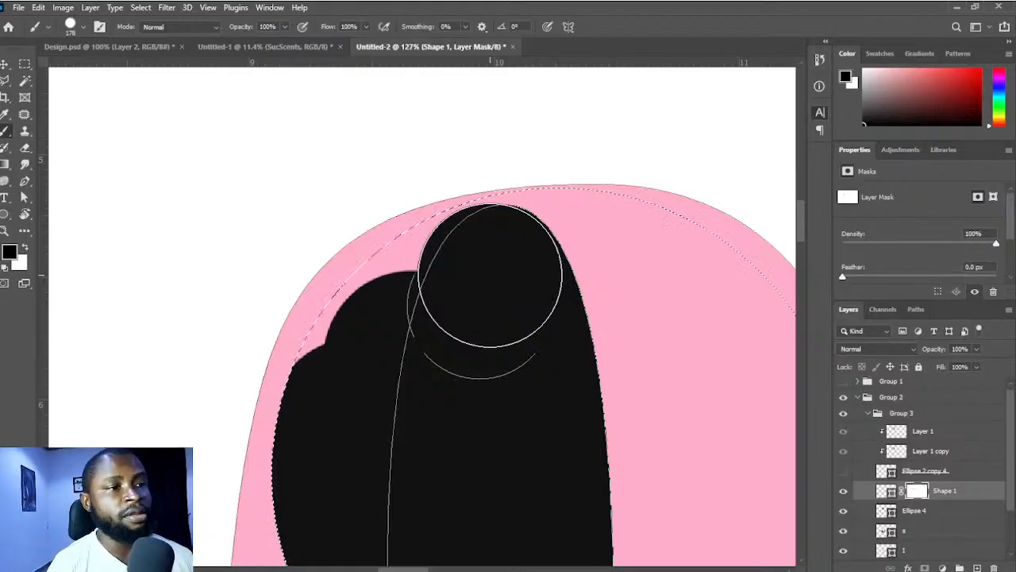
- Mask out the pink along the circle's upper-left edge inside the selection, adjusting the brush size up to about 215 px
alt+right_click(477, 284)
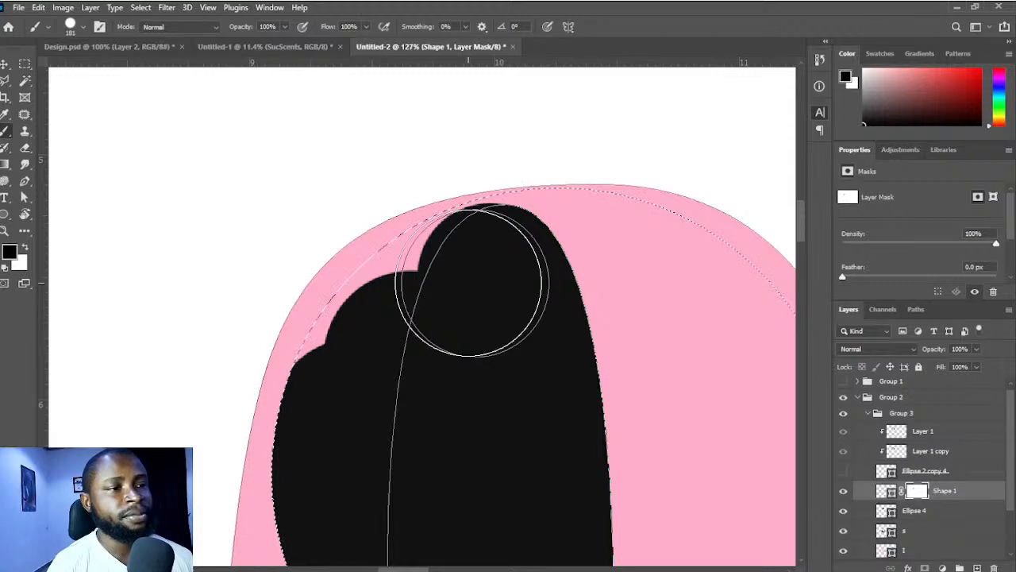
click(468, 283)
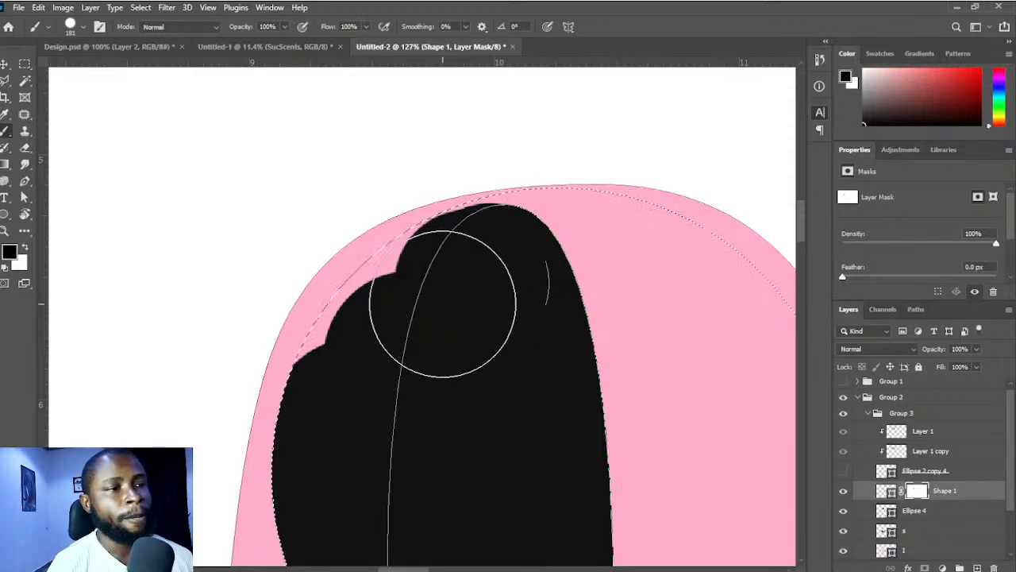
key(ctrl+z)
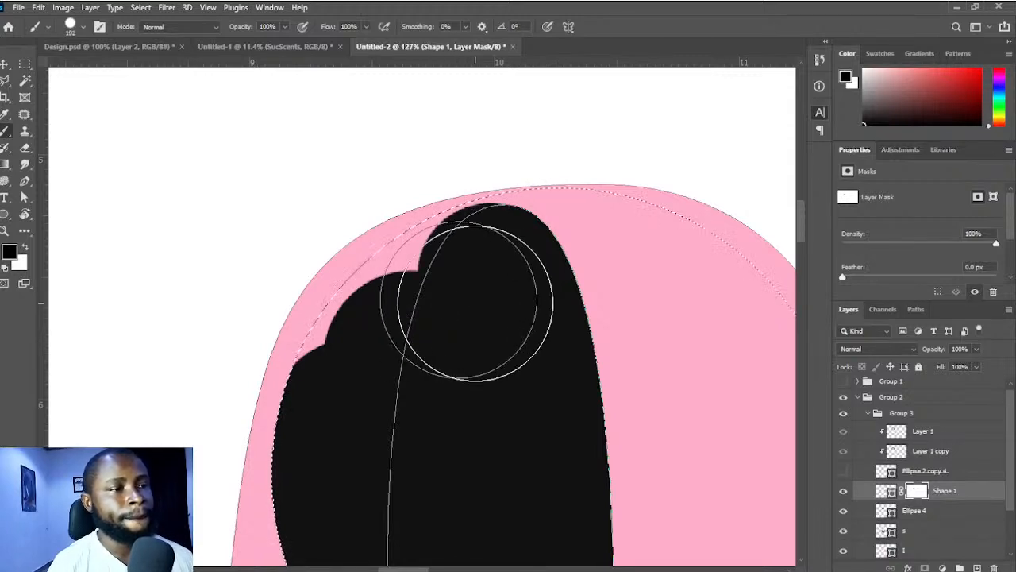
click(467, 298)
alt+right_click(449, 312)
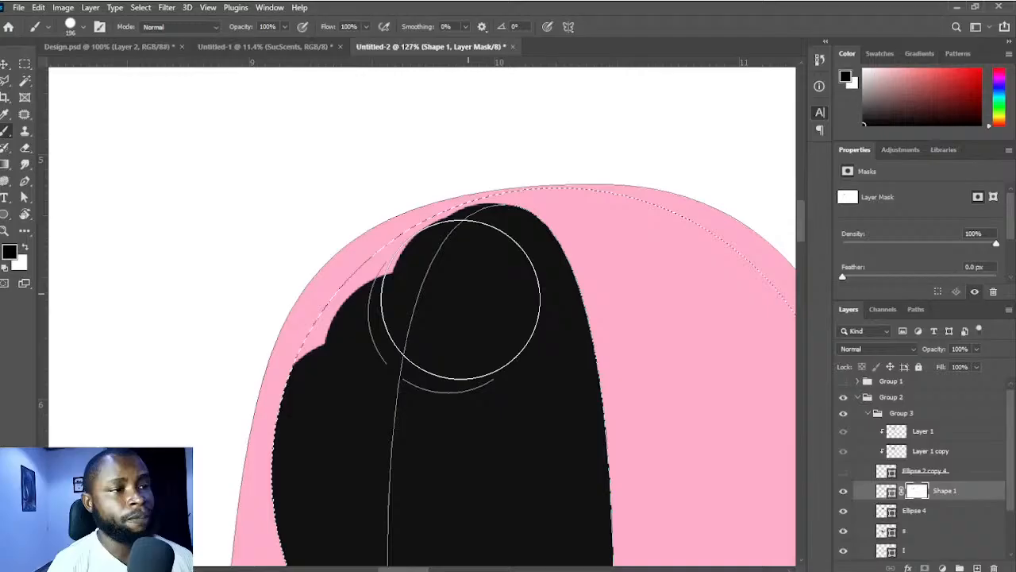
mouse_move(460, 299)
mouse_down()
mouse_move(366, 367)
mouse_move(438, 311)
mouse_up()
drag(422, 358, 431, 365)
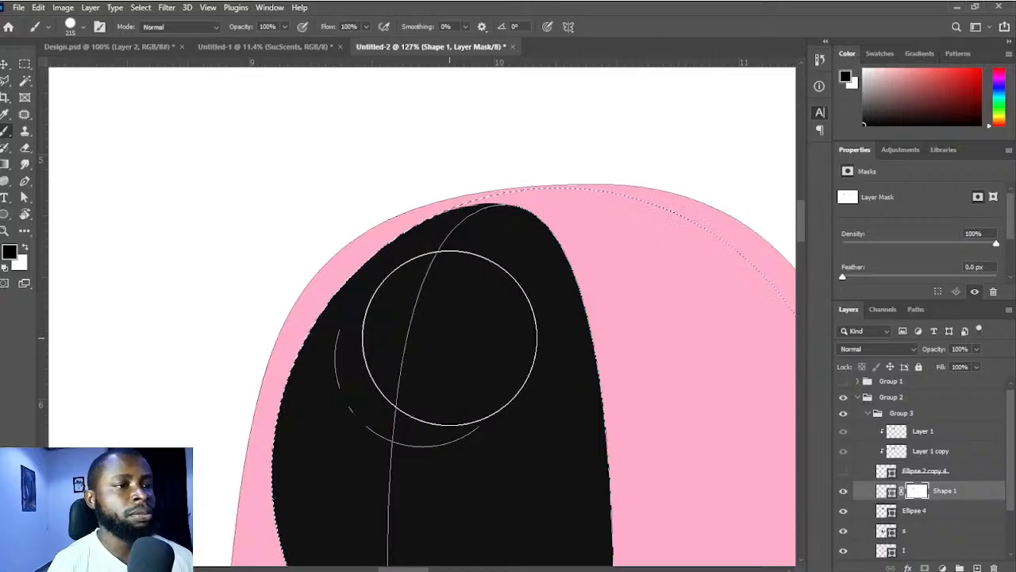
- Clear the circle selection, switch to the Move tool and deselect the hair shape layer
key(ctrl+d)
key(v)
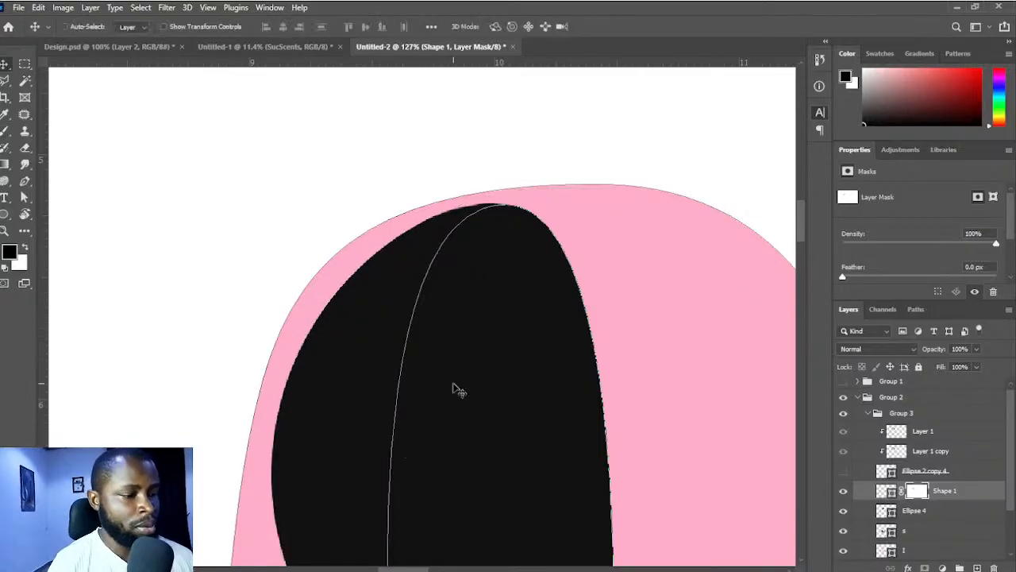
scroll(457, 389, down, 5)
drag(456, 456, 447, 339)
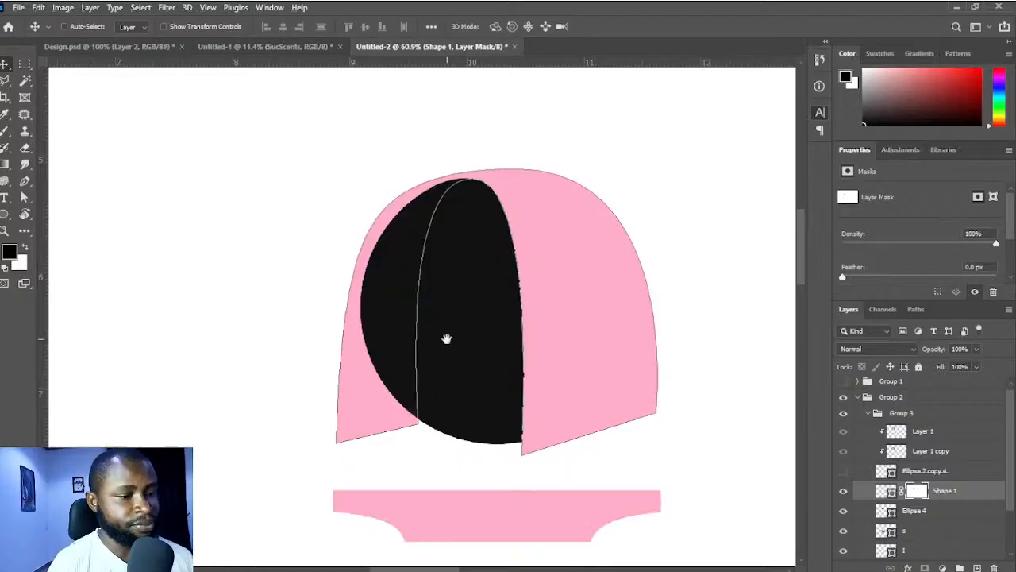
ctrl+click(501, 360)
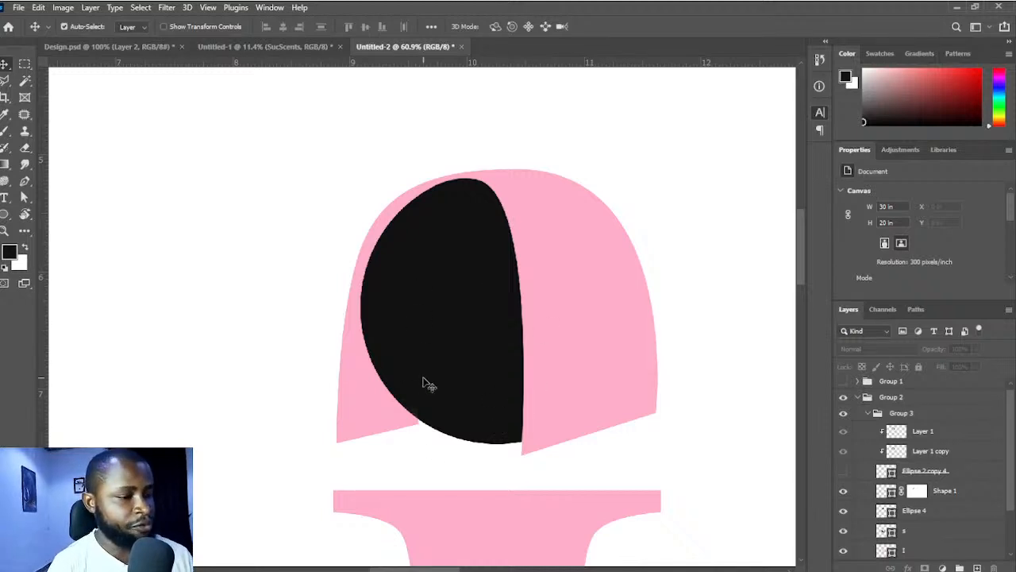
- Restore the circle selection, reactivate the hair shape's mask with the Brush tool, and clear the selection again
key(ctrl+z)
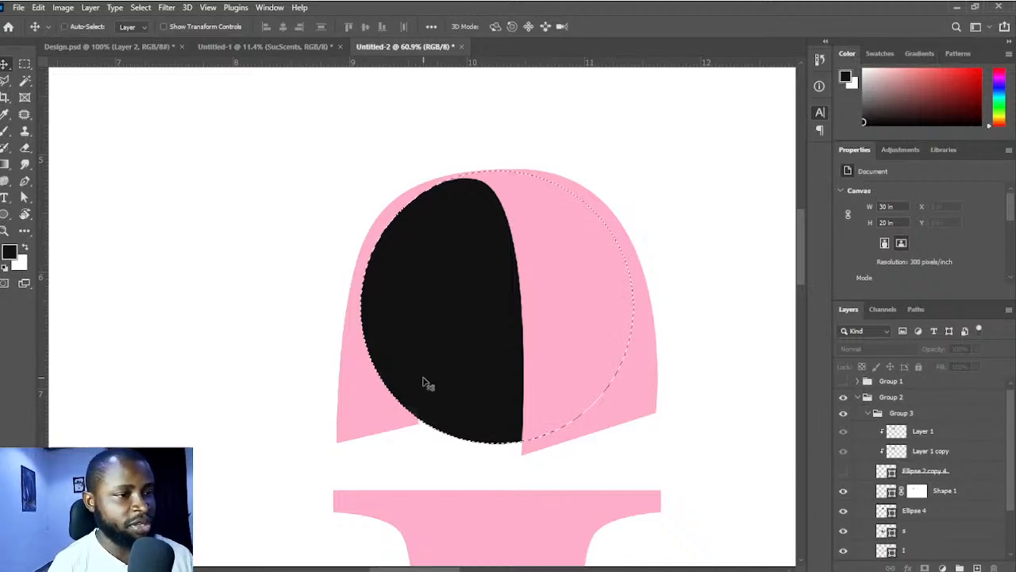
click(917, 494)
key(b)
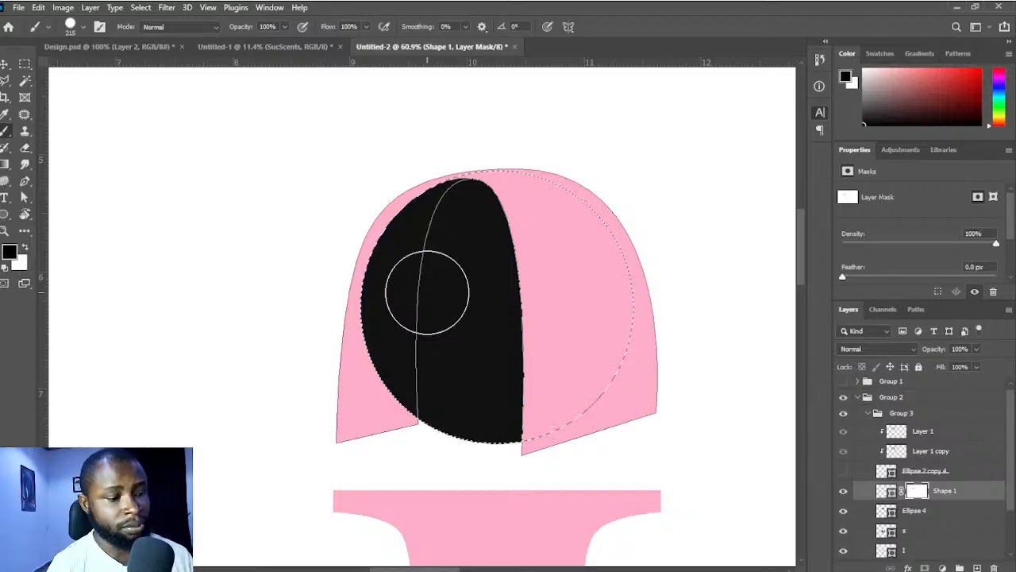
key(v)
key(ctrl+d)
- Examine the masked hair over the head circle against the rest of the logo, and deselect the layer
scroll(508, 363, down, 3)
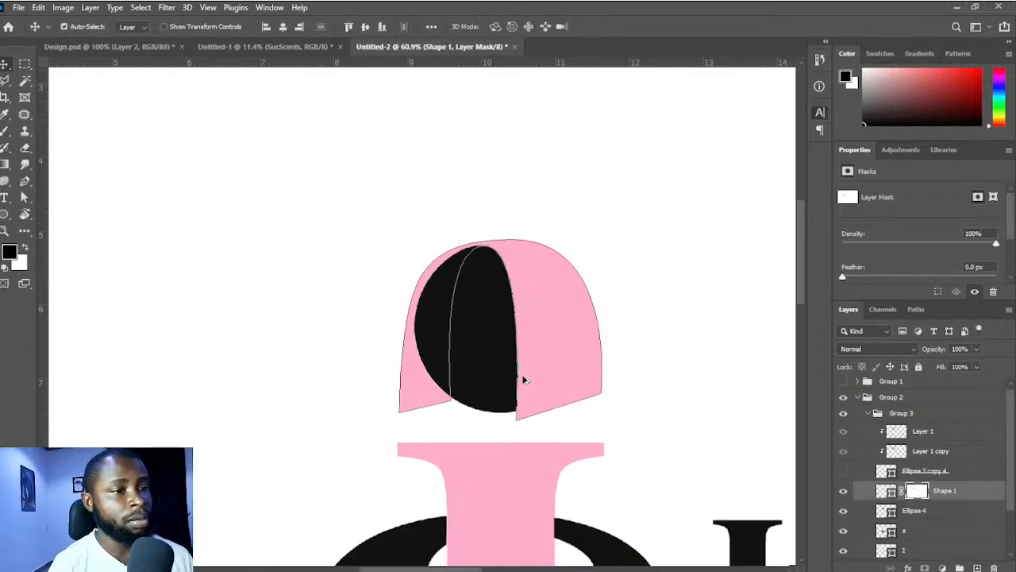
scroll(381, 284, down, 5)
drag(431, 408, 431, 365)
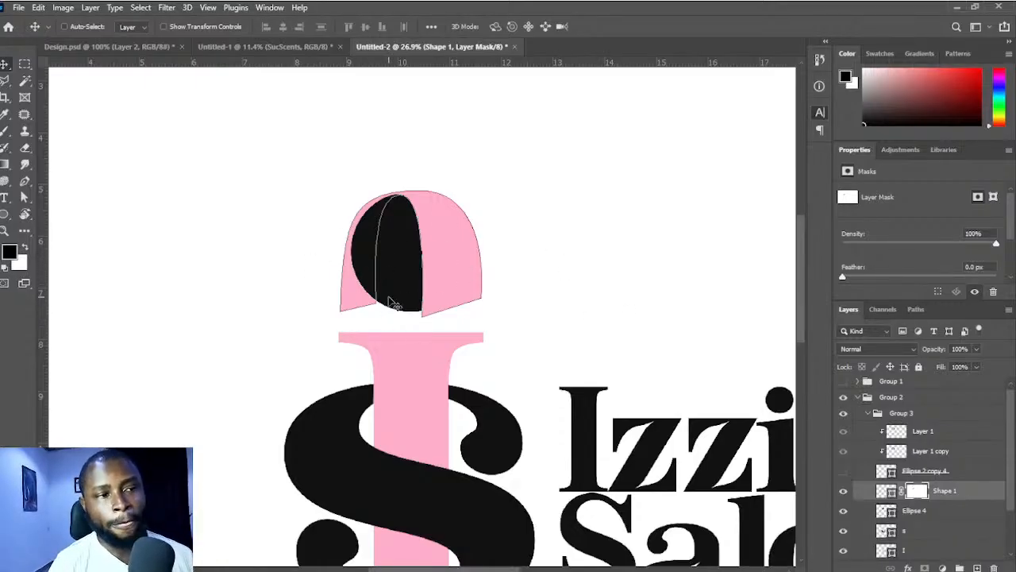
scroll(400, 316, up, 1)
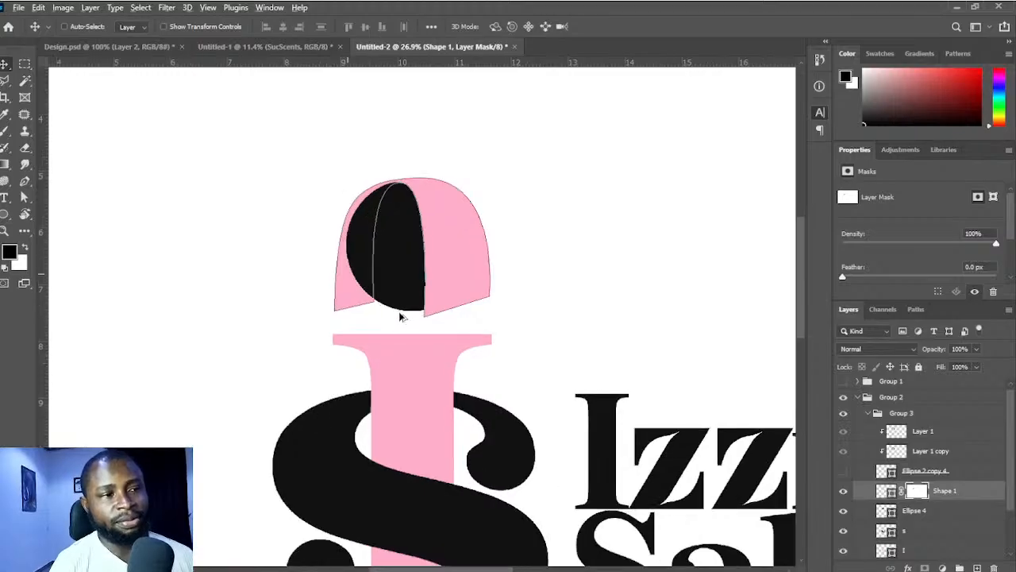
scroll(400, 316, up, 2)
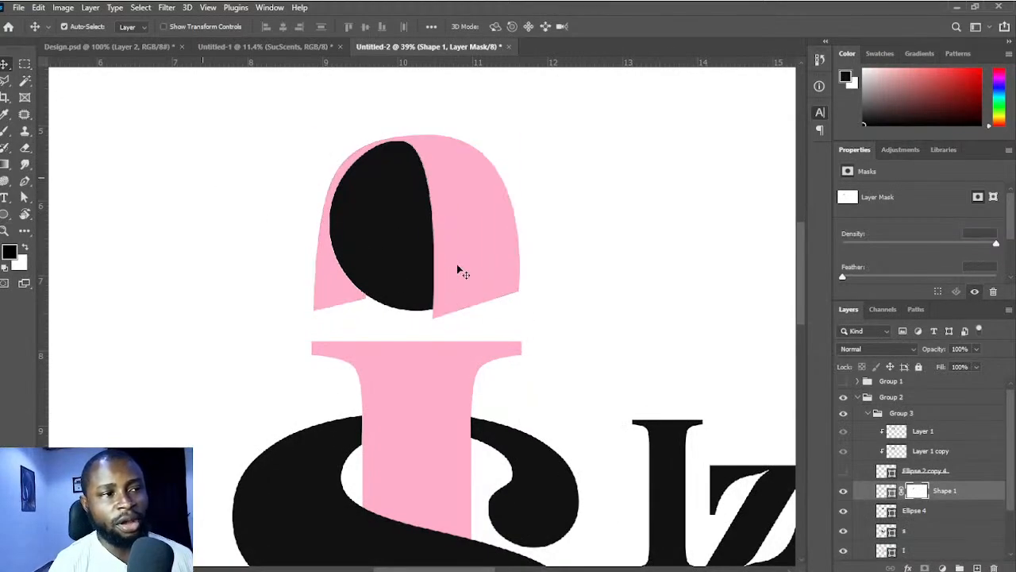
ctrl+click(425, 258)
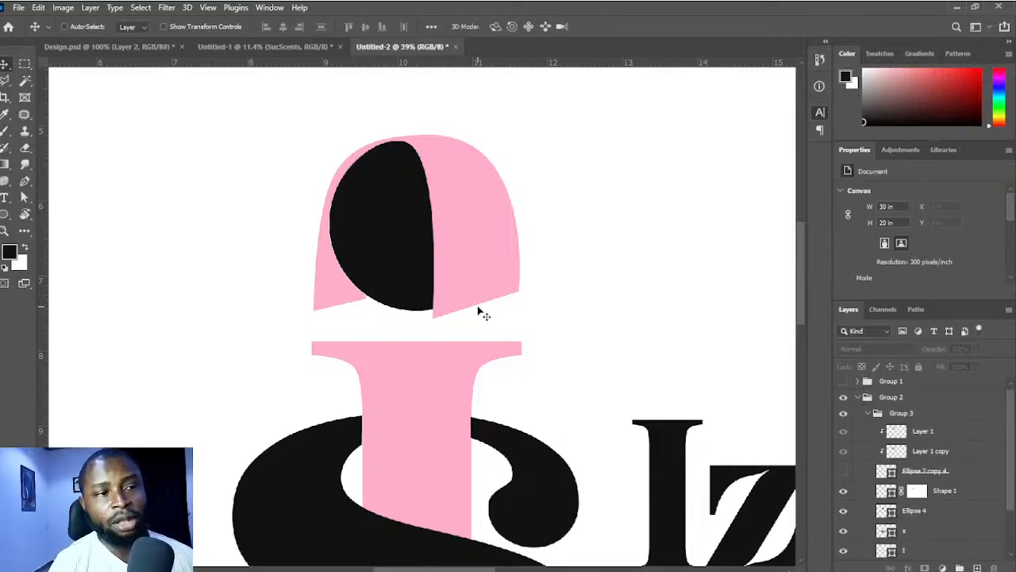
- Activate the pink hair shape's path and add anchor points with the Pen tool on both sides of its lower-right corner
scroll(479, 311, up, 3)
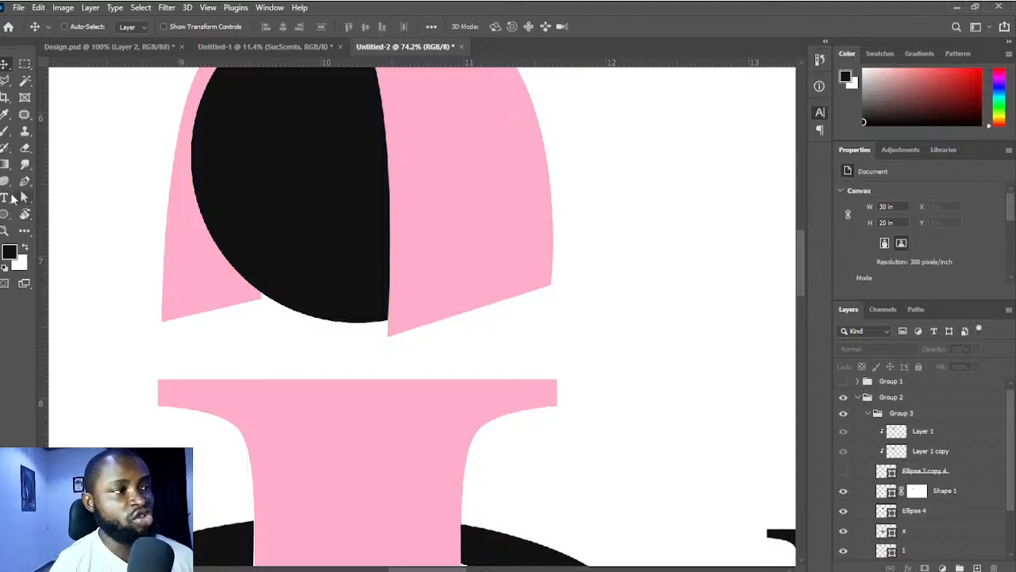
click(24, 181)
scroll(497, 263, up, 3)
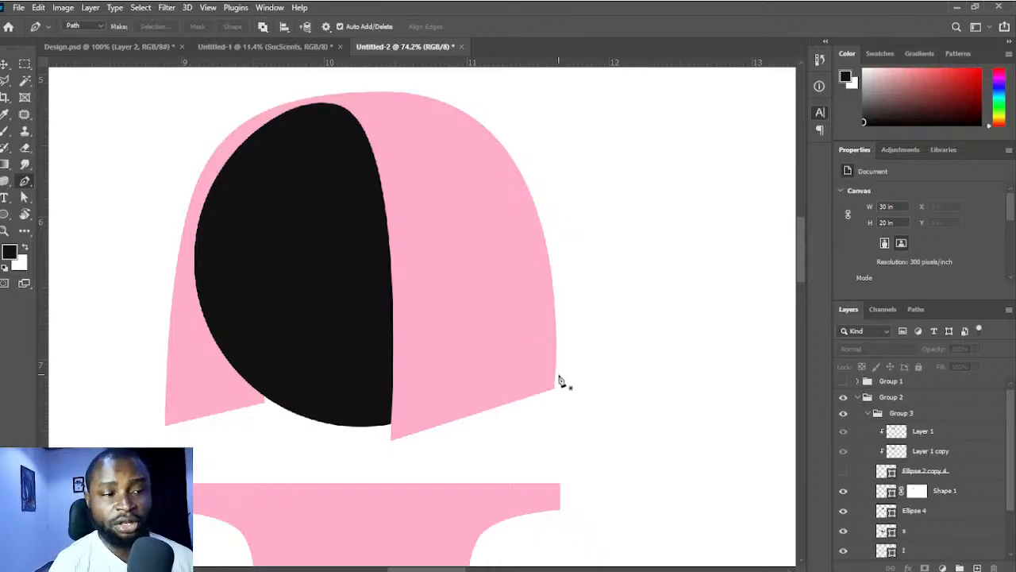
scroll(556, 371, up, 5)
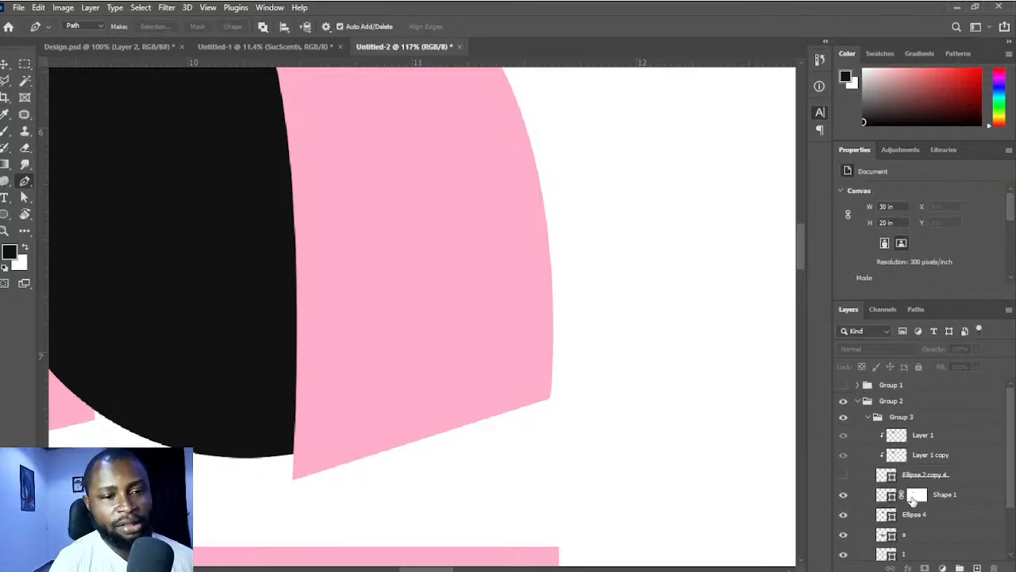
click(881, 493)
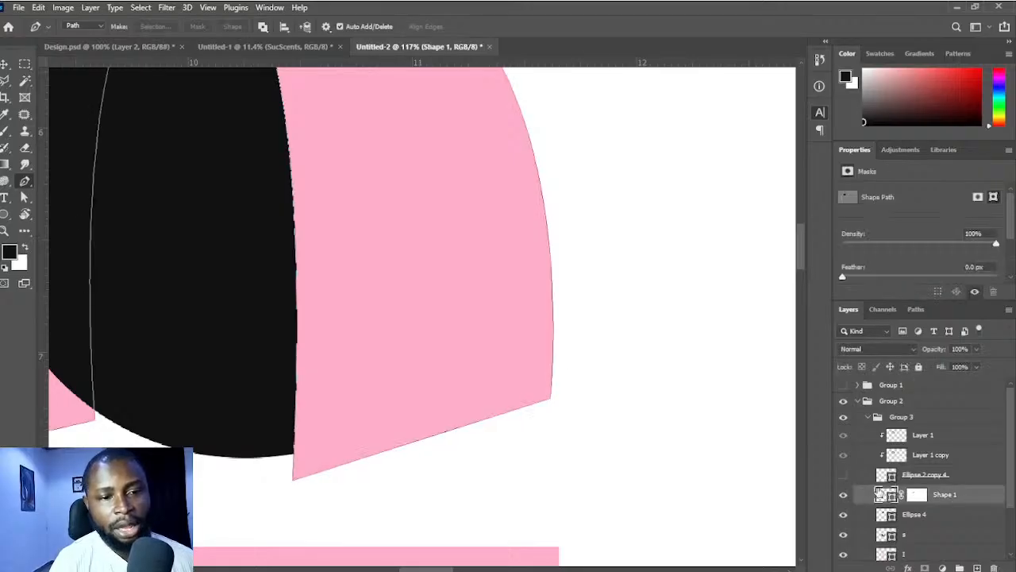
click(513, 412)
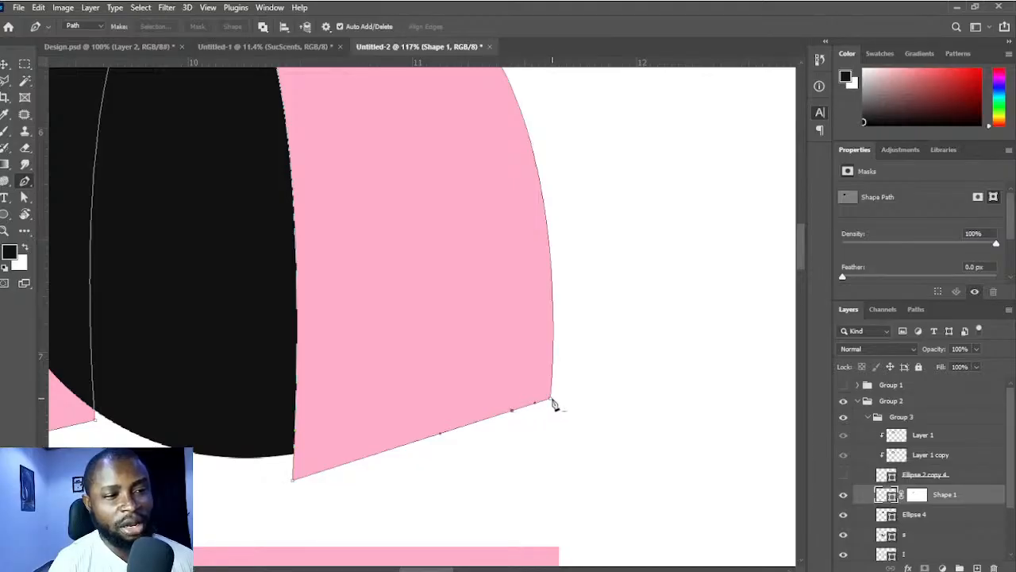
click(554, 362)
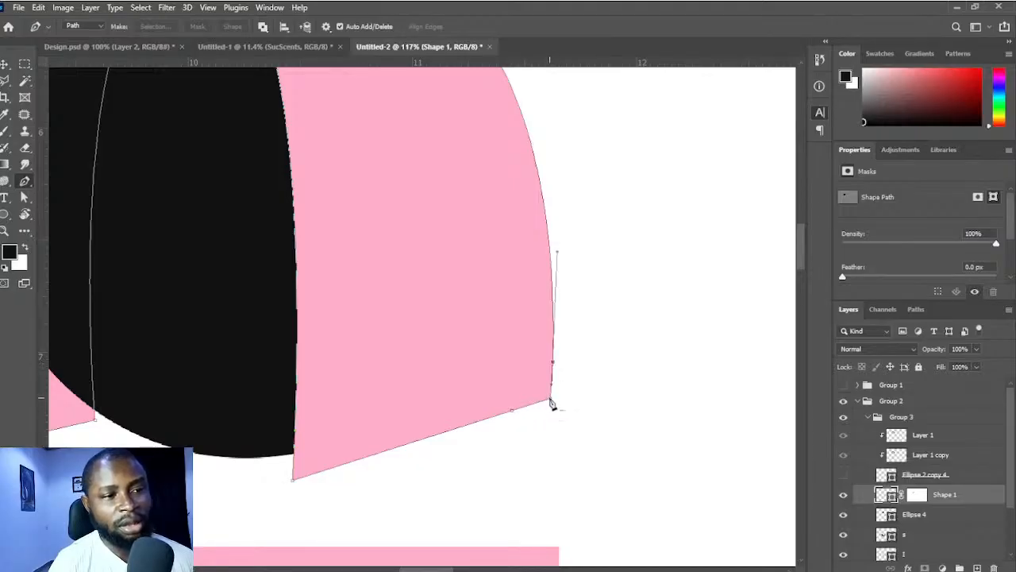
- Round the pink hair's lower-right corner by removing its corner anchor, repositioning the side anchor higher, and shortening the bottom curve handle
click(551, 399)
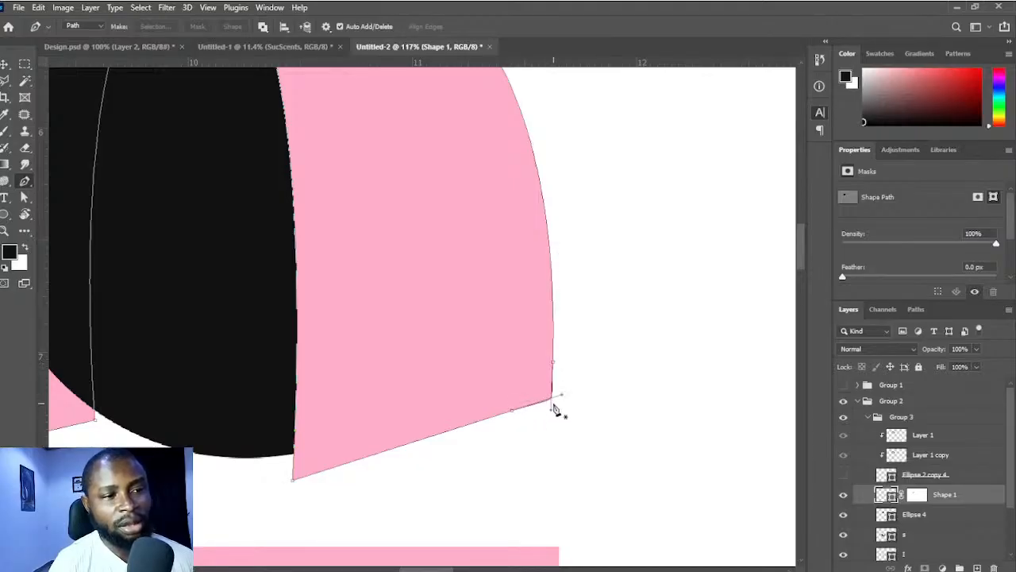
click(555, 366)
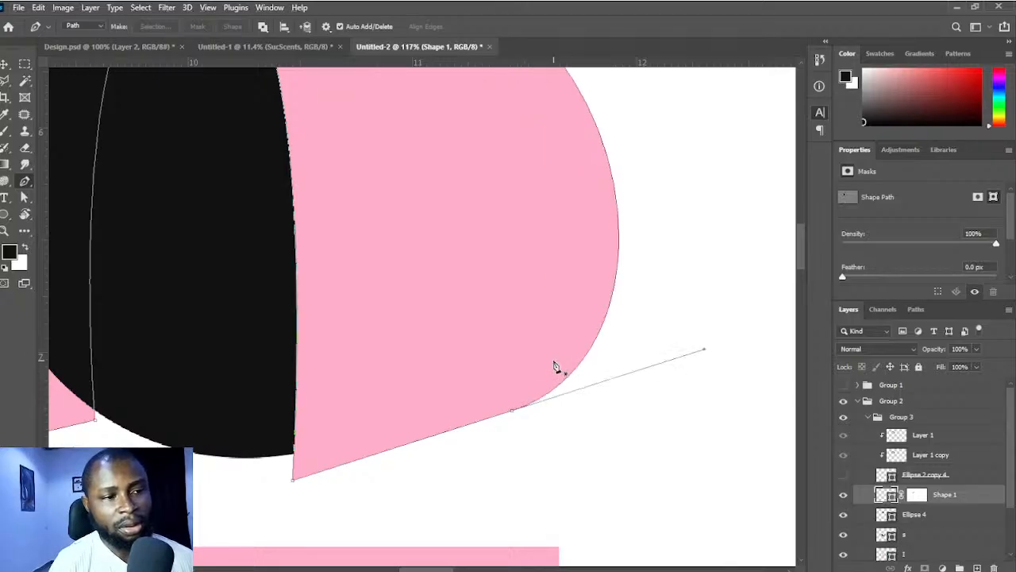
key(ctrl+z)
click(553, 329)
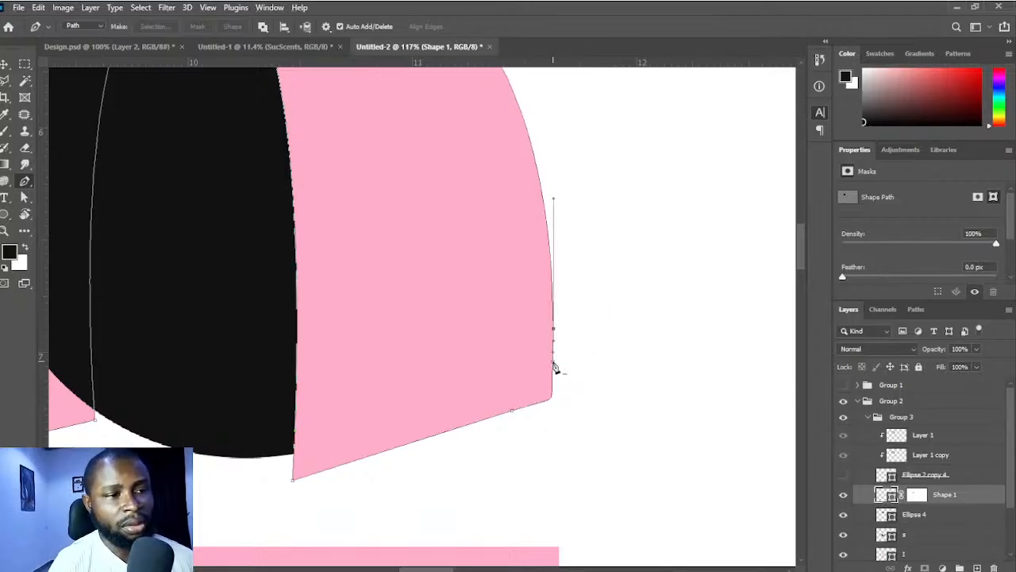
click(555, 365)
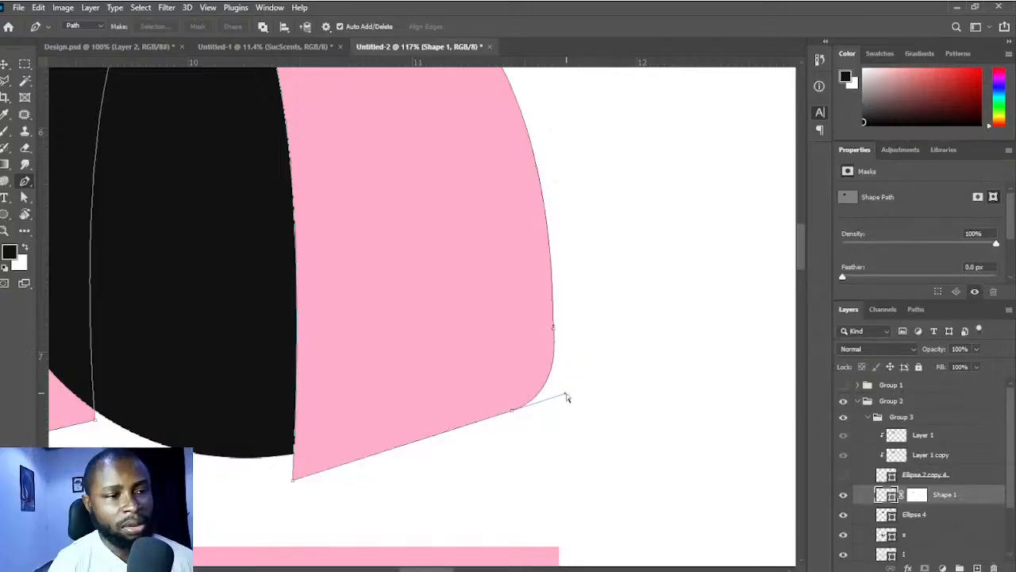
drag(565, 397, 548, 403)
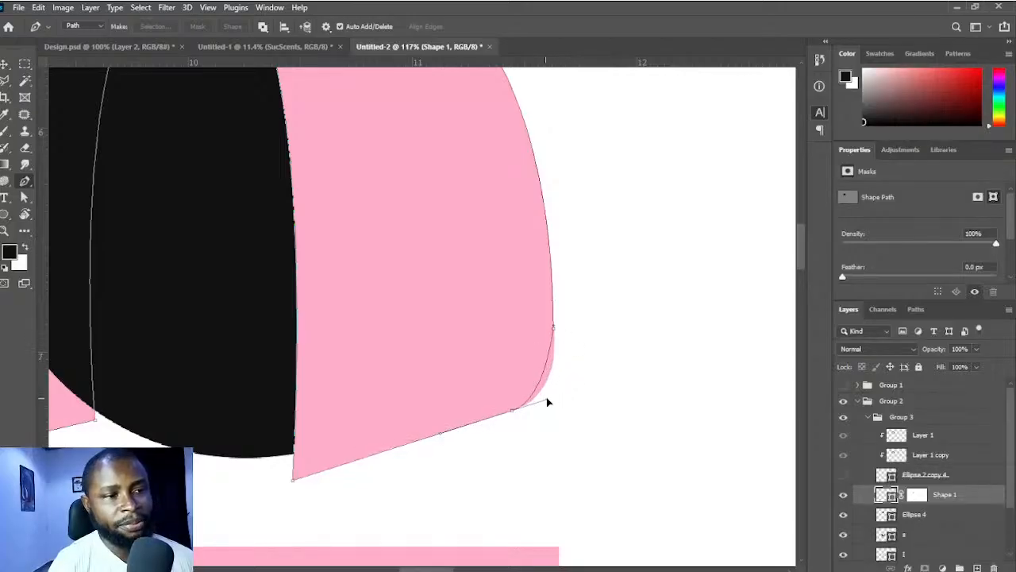
- Cut a narrow pointed notch into the hair's lower edge near the rounded corner, using added anchor points with the middle one raised
drag(485, 338, 620, 408)
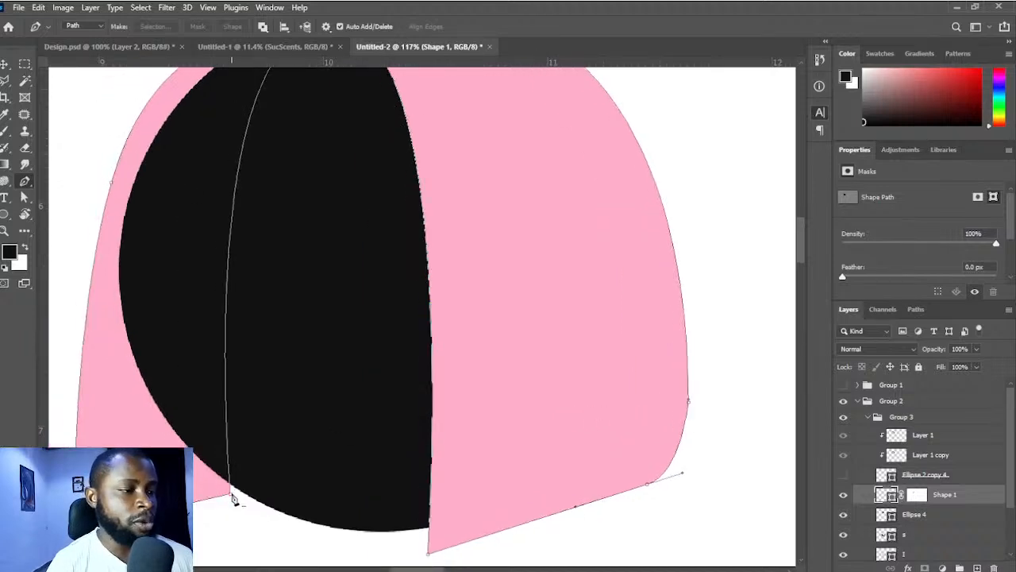
scroll(233, 498, up, 3)
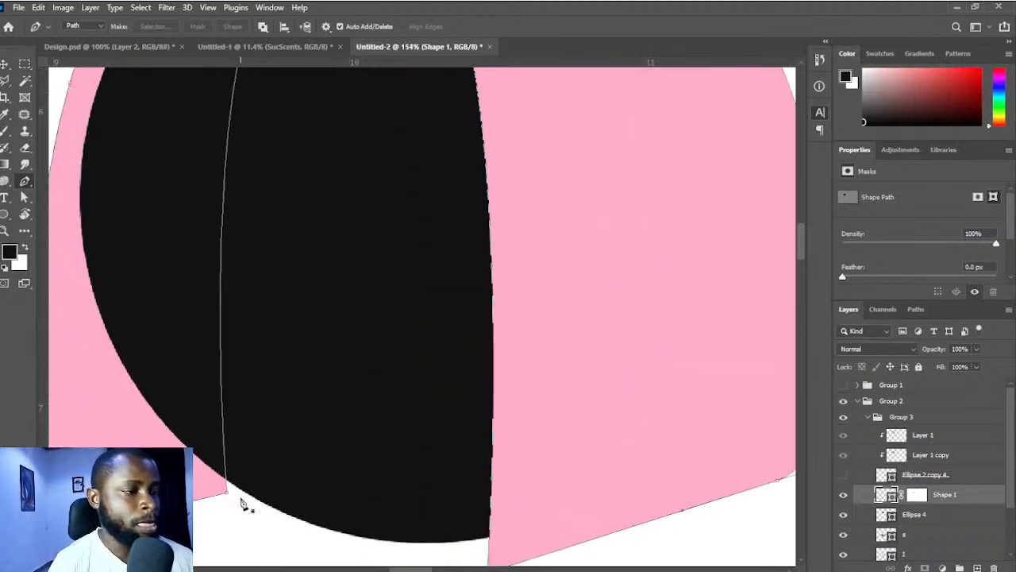
scroll(244, 502, up, 2)
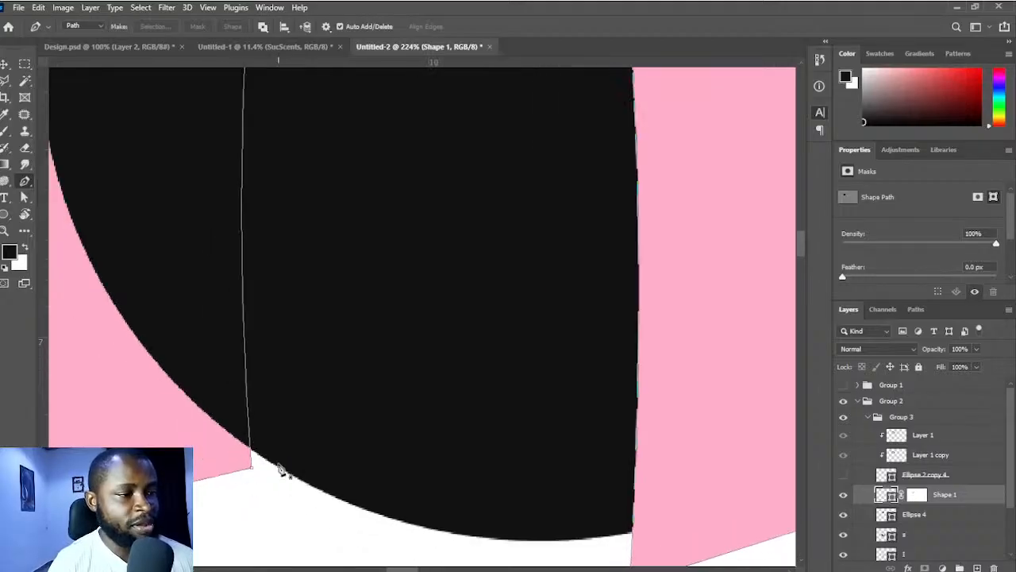
drag(254, 469, 259, 450)
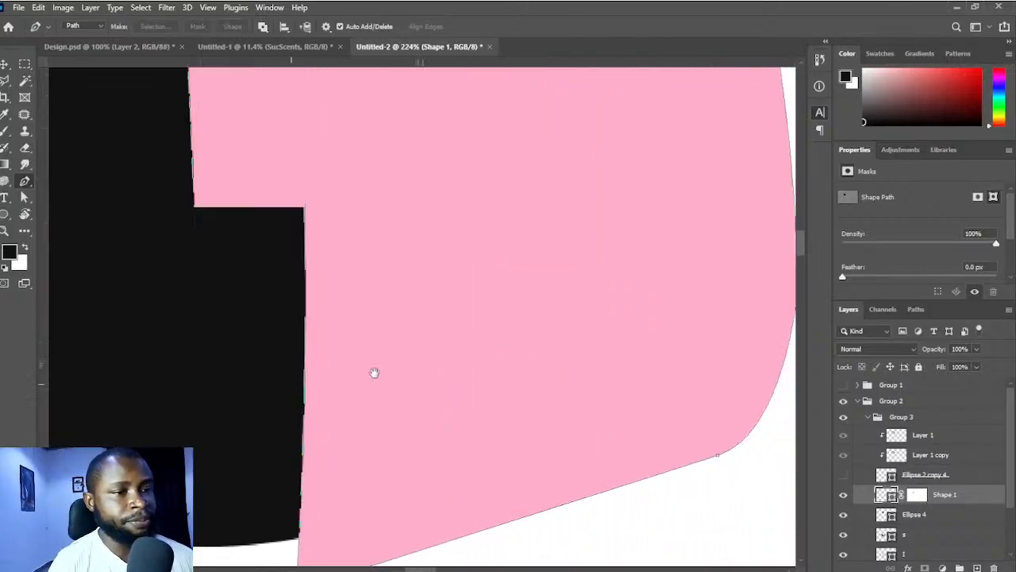
drag(542, 408, 551, 354)
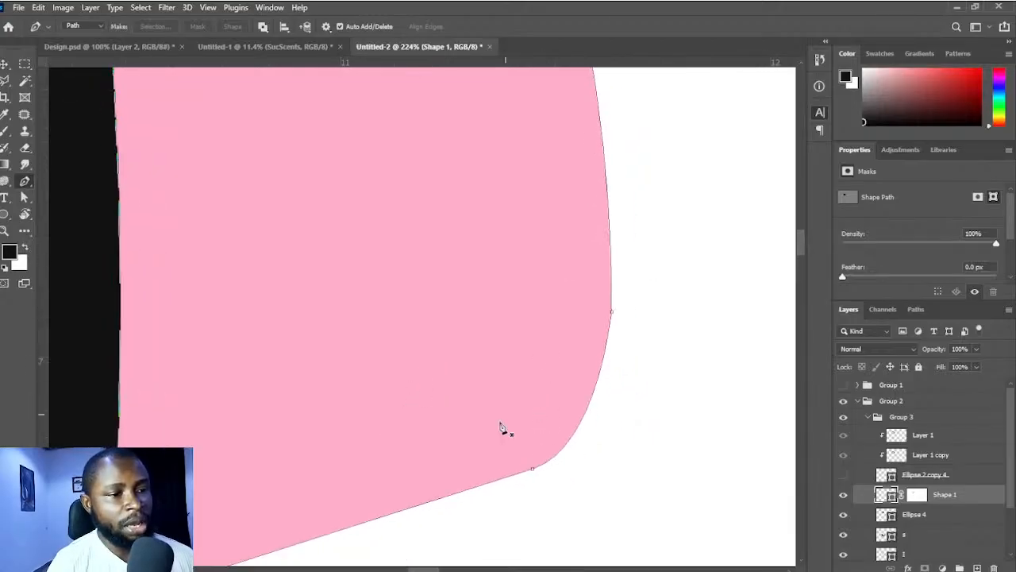
click(423, 505)
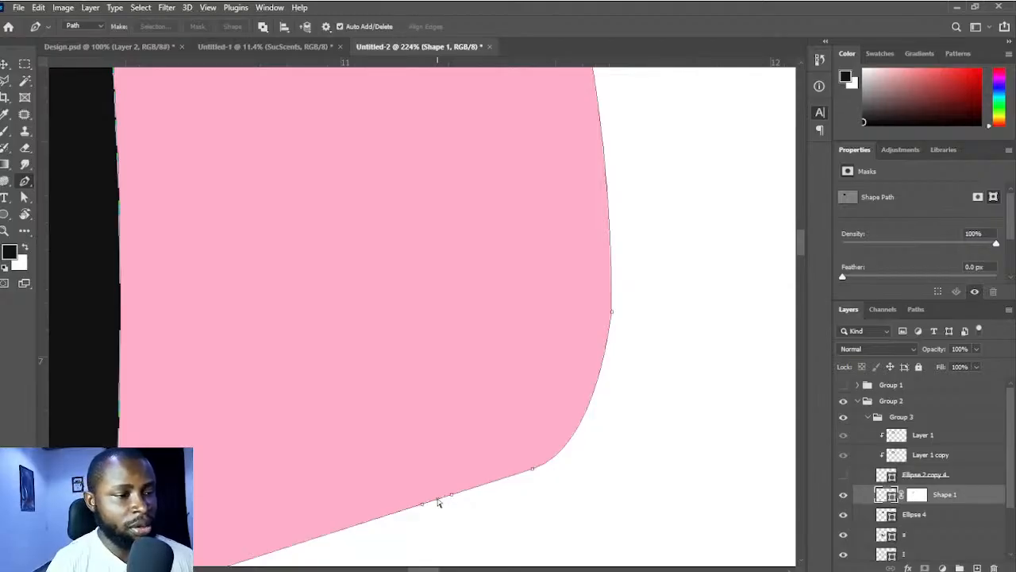
drag(438, 502, 439, 414)
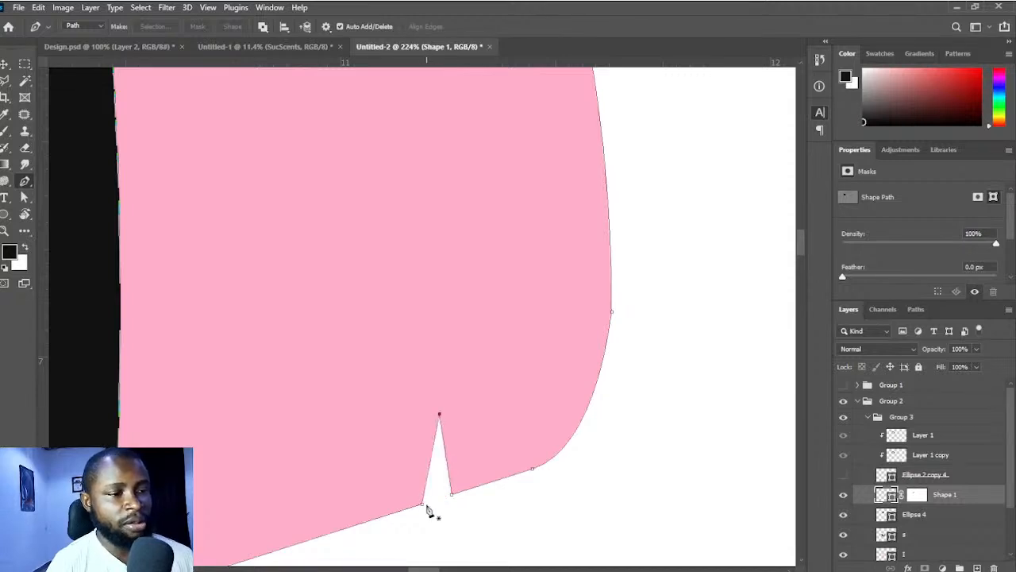
drag(422, 506, 438, 502)
- Add a second, smaller pointed notch to the hair's lower edge near the black head, and narrow it by adjusting its anchor points
drag(496, 429, 606, 367)
scroll(584, 450, down, 4)
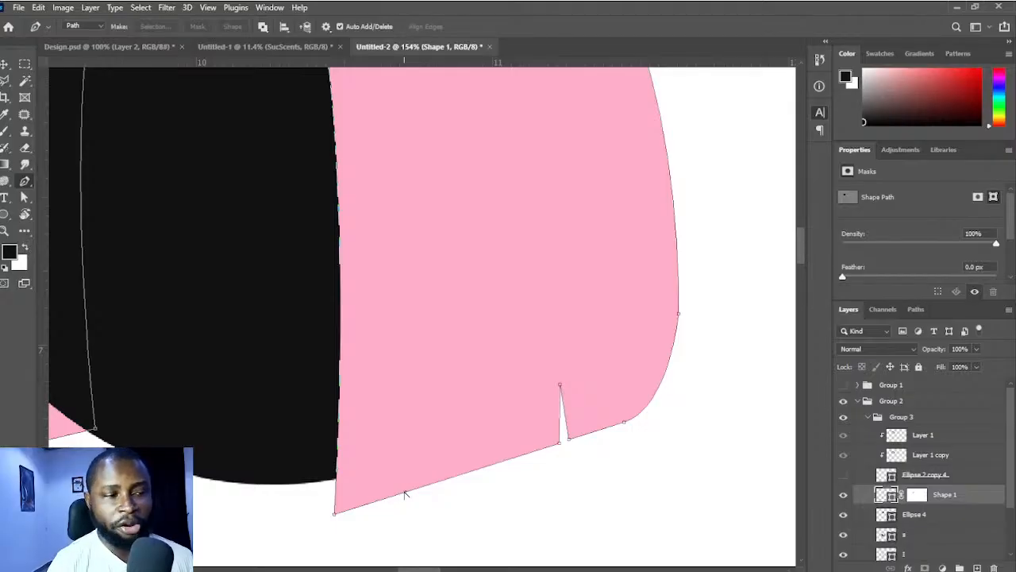
click(405, 493)
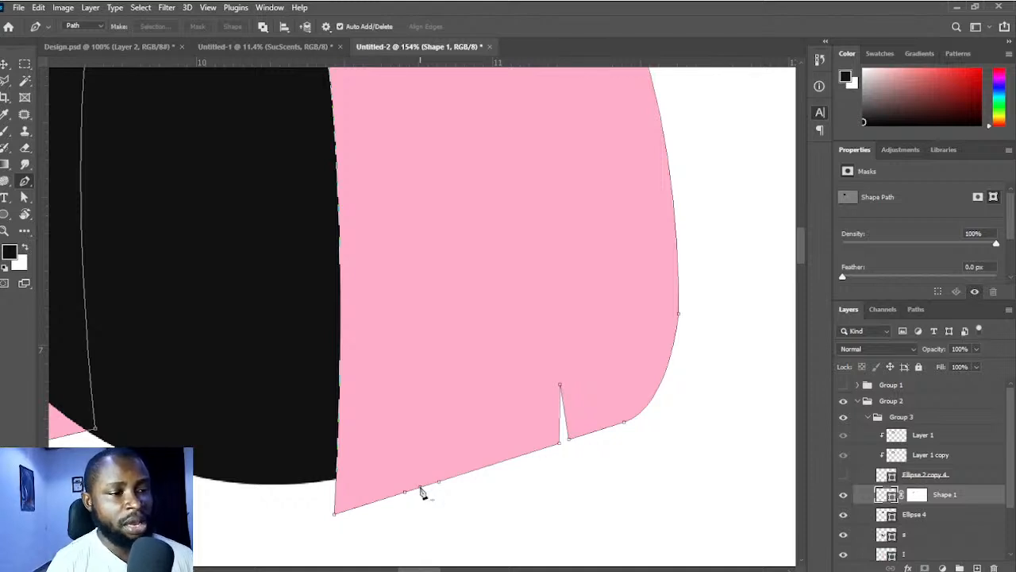
drag(421, 489, 421, 444)
key(ctrl+z)
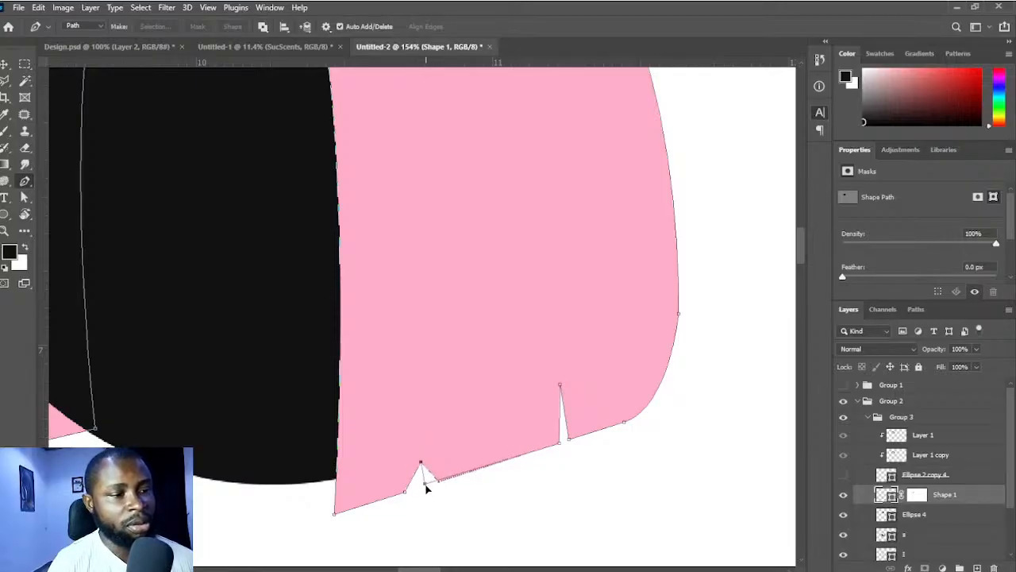
mouse_move(426, 484)
mouse_down()
mouse_move(413, 466)
mouse_move(411, 489)
mouse_up()
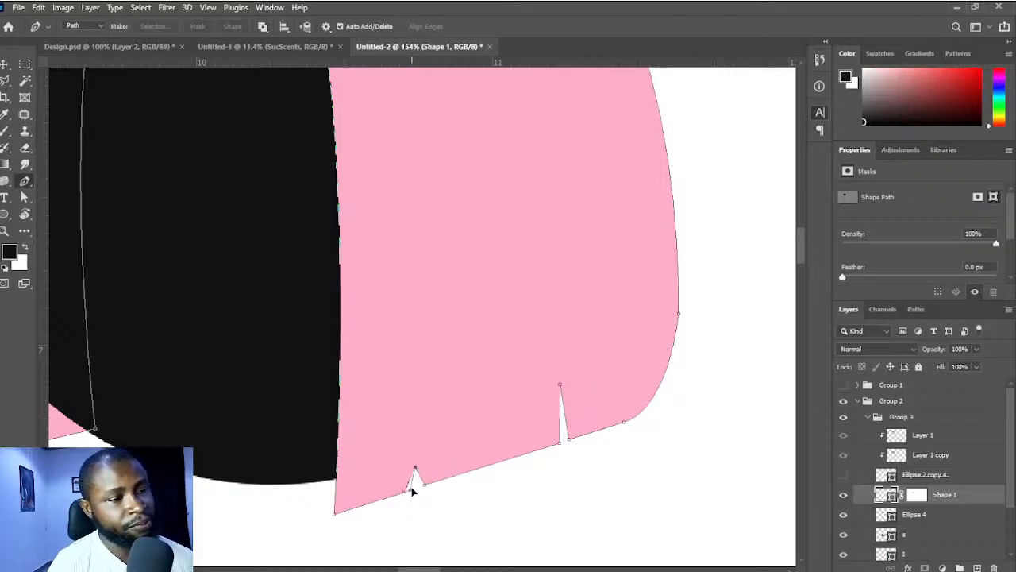
drag(415, 467, 419, 466)
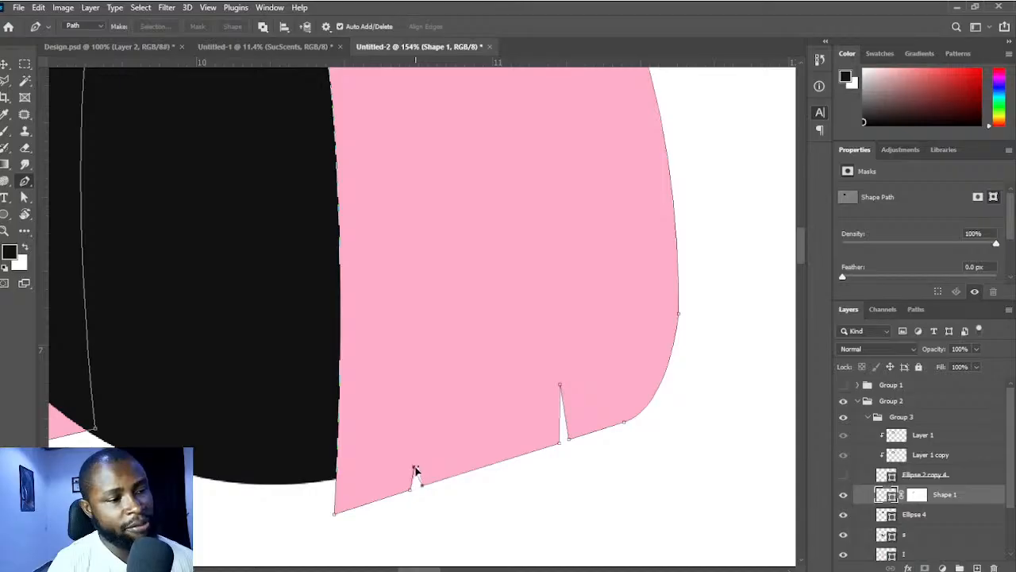
scroll(480, 476, down, 5)
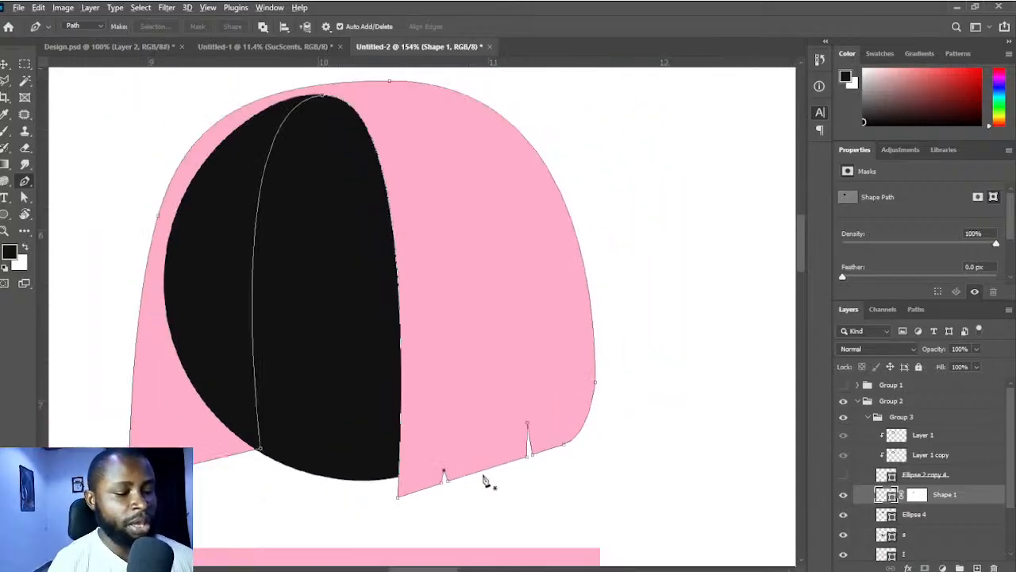
- Deselect the hair shape with the Move tool active and examine the notched hair against the whole logo
key(ctrl+0)
key(v)
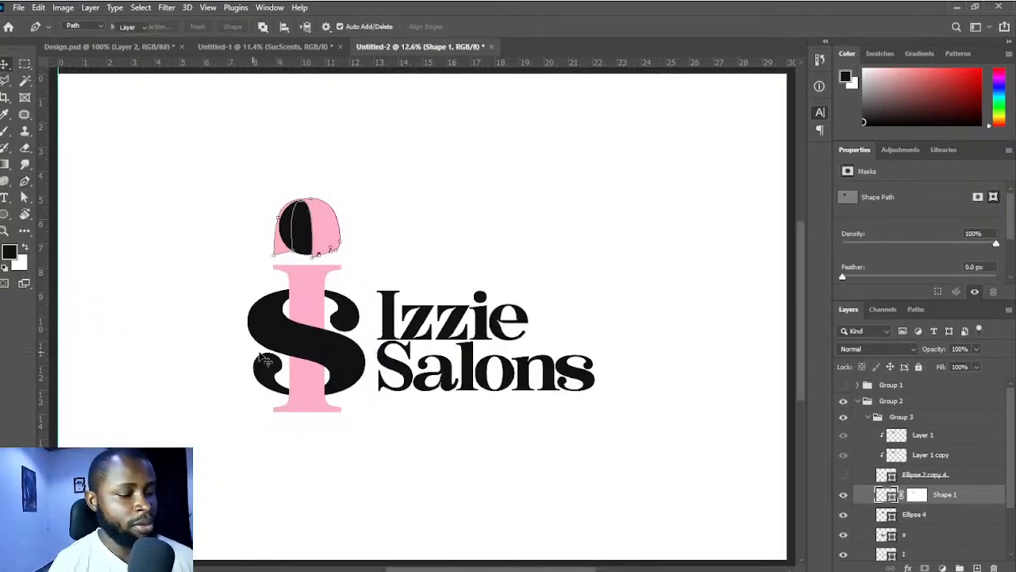
ctrl+click(179, 284)
drag(369, 277, 385, 291)
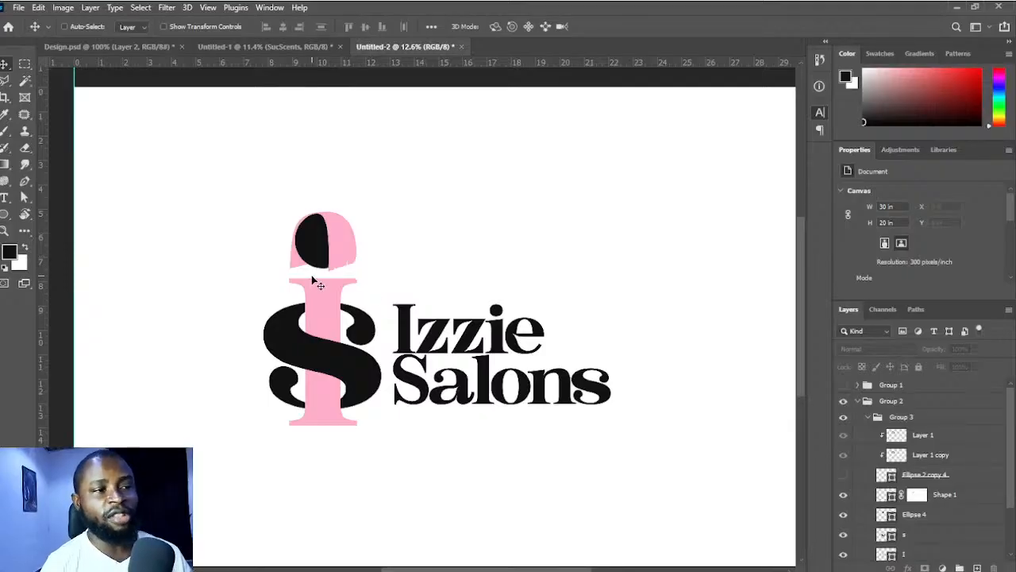
scroll(393, 355, down, 1)
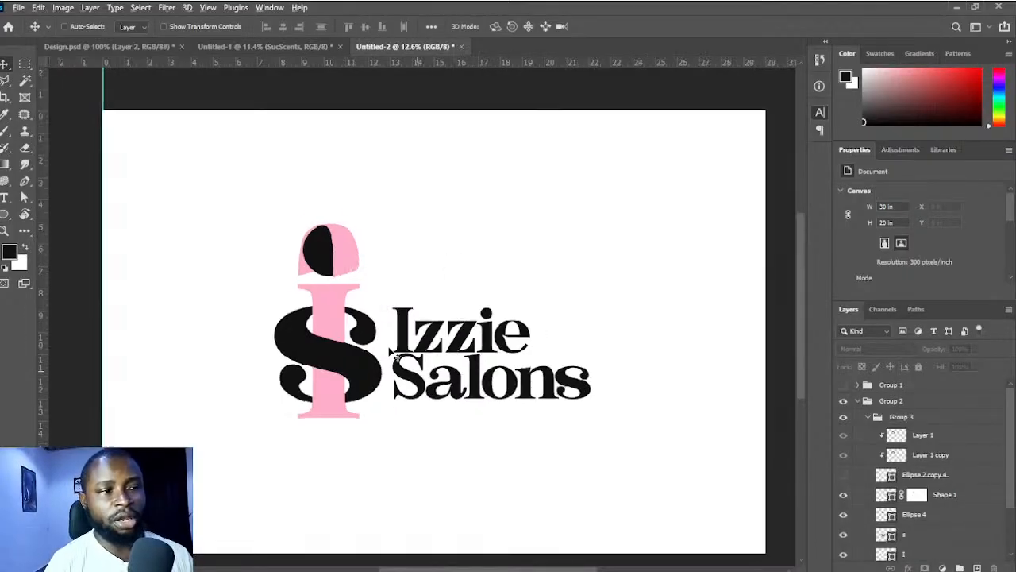